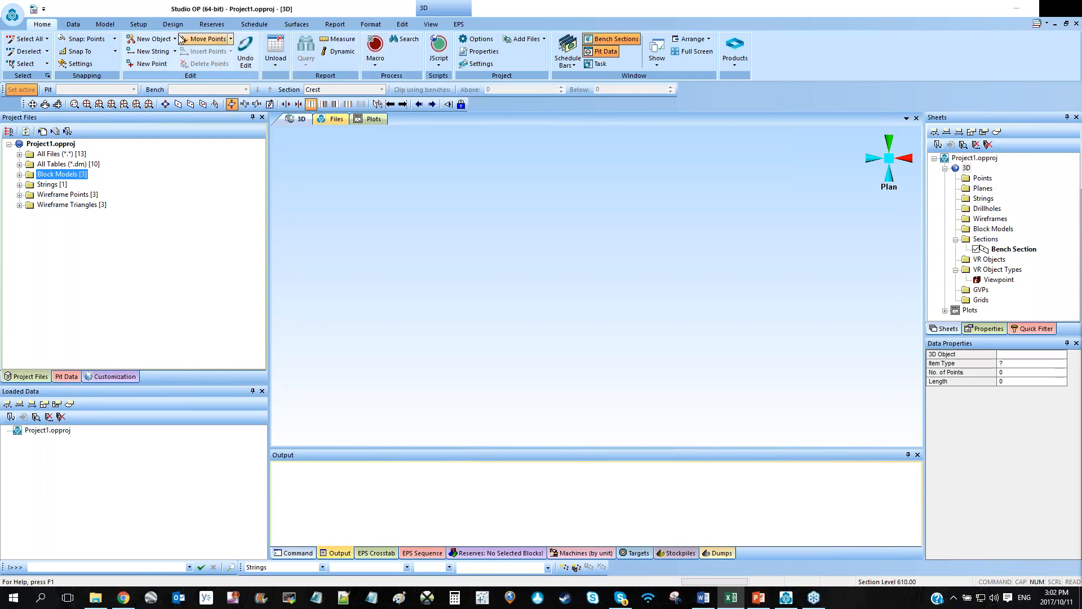
click(141, 26)
scroll(141, 26, down, 1)
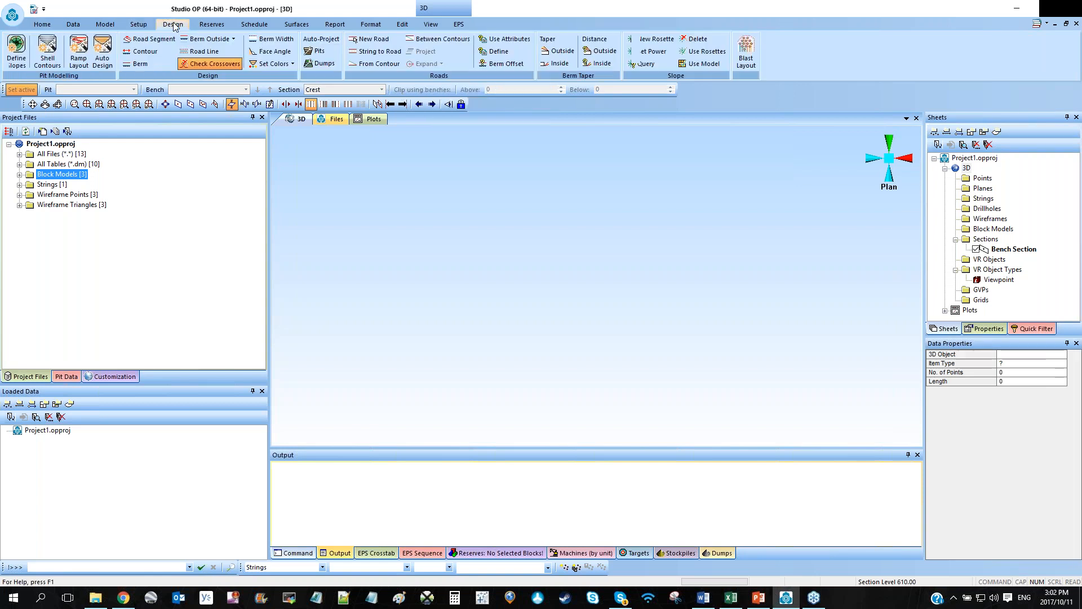
click(145, 28)
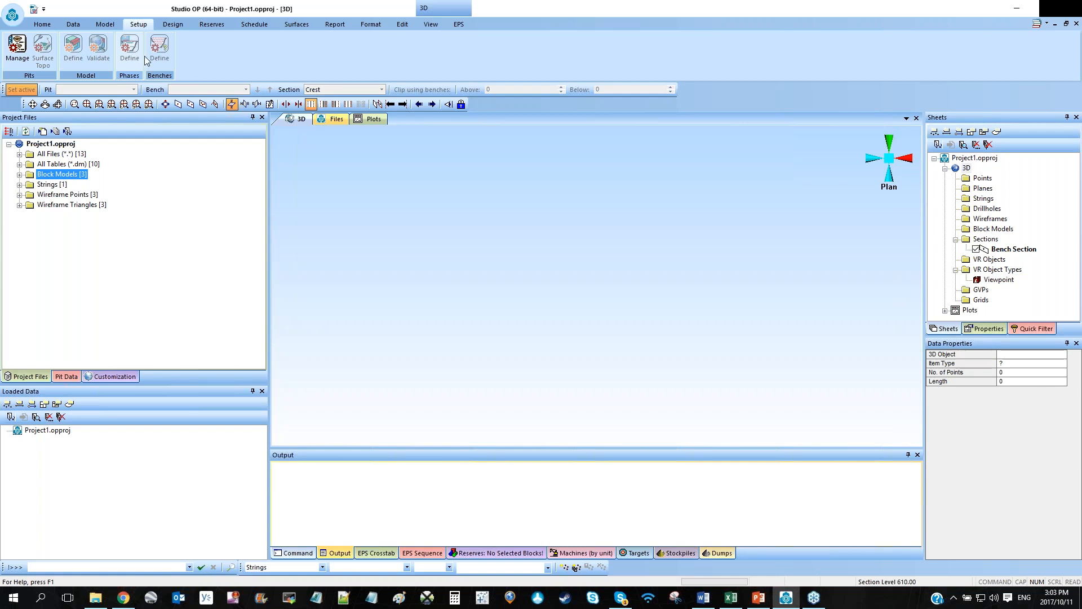
click(173, 24)
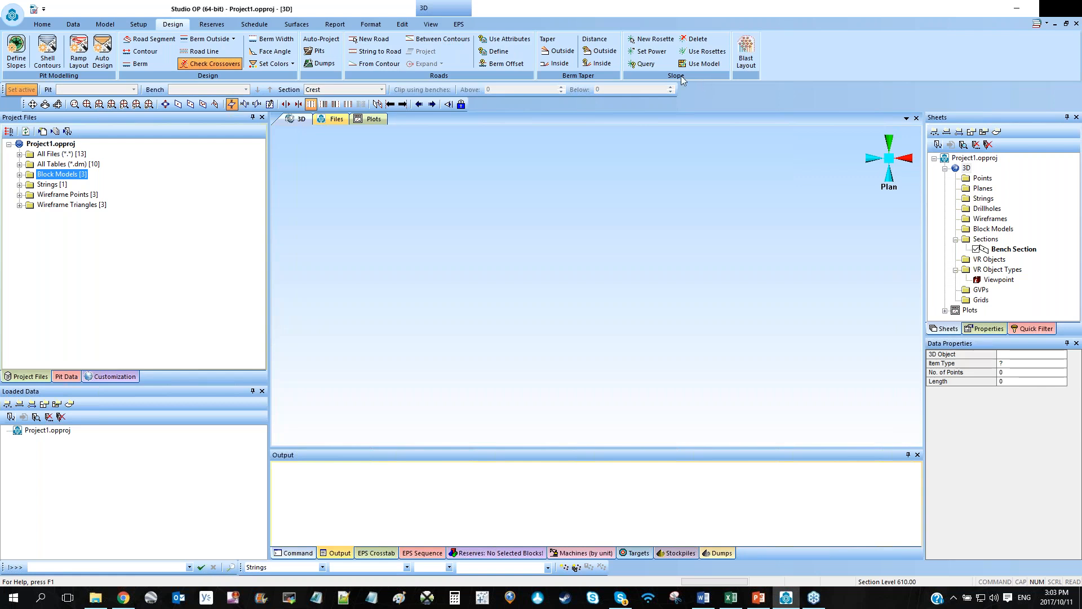
click(138, 25)
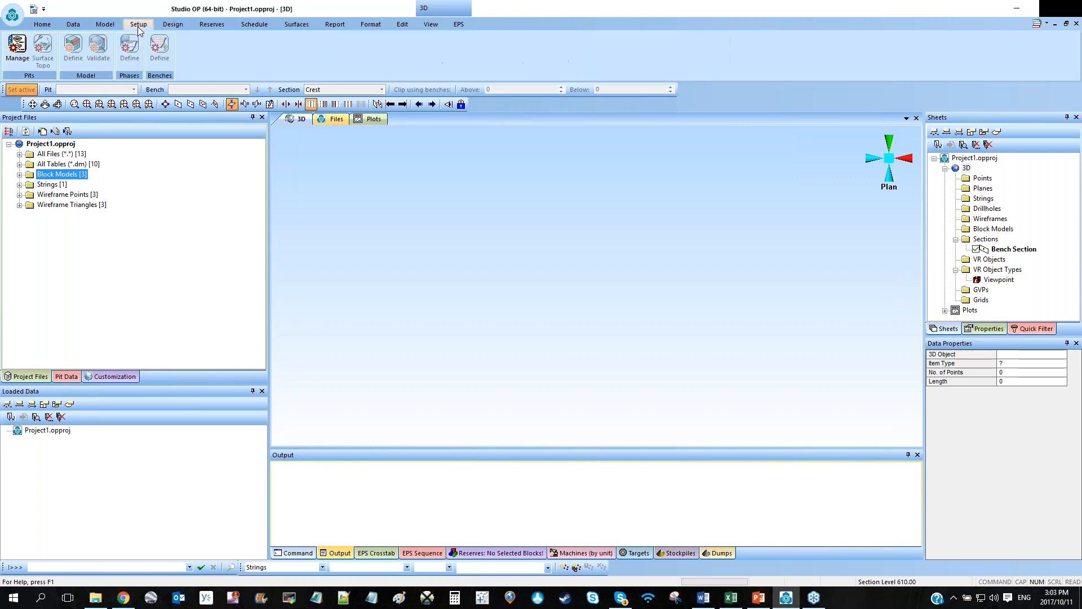
click(173, 25)
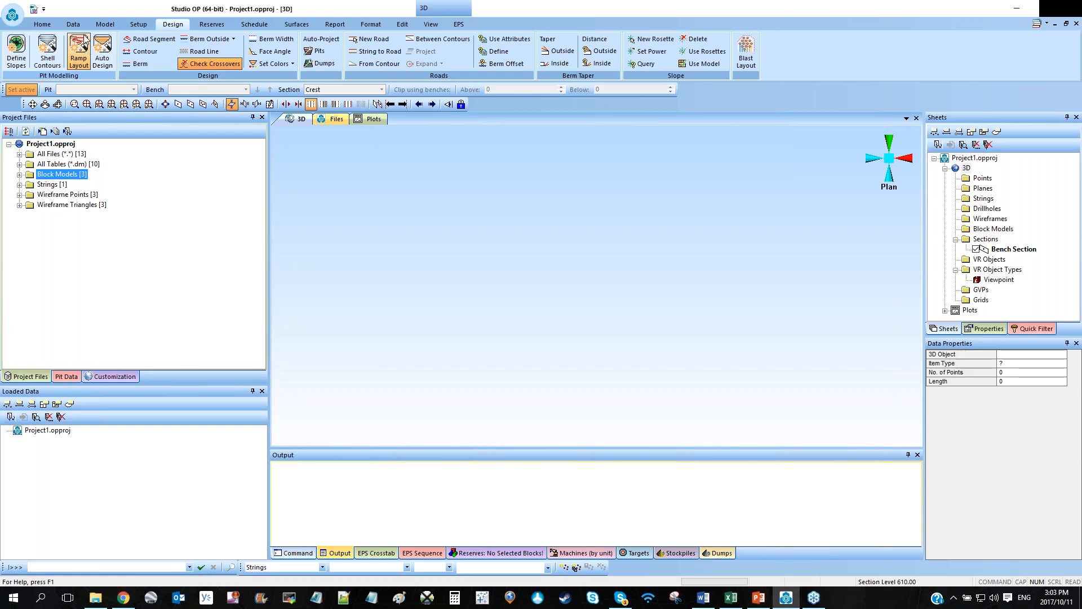
Rename the project's only pit as "Pit 0" in the pit management list and save the change.
click(137, 25)
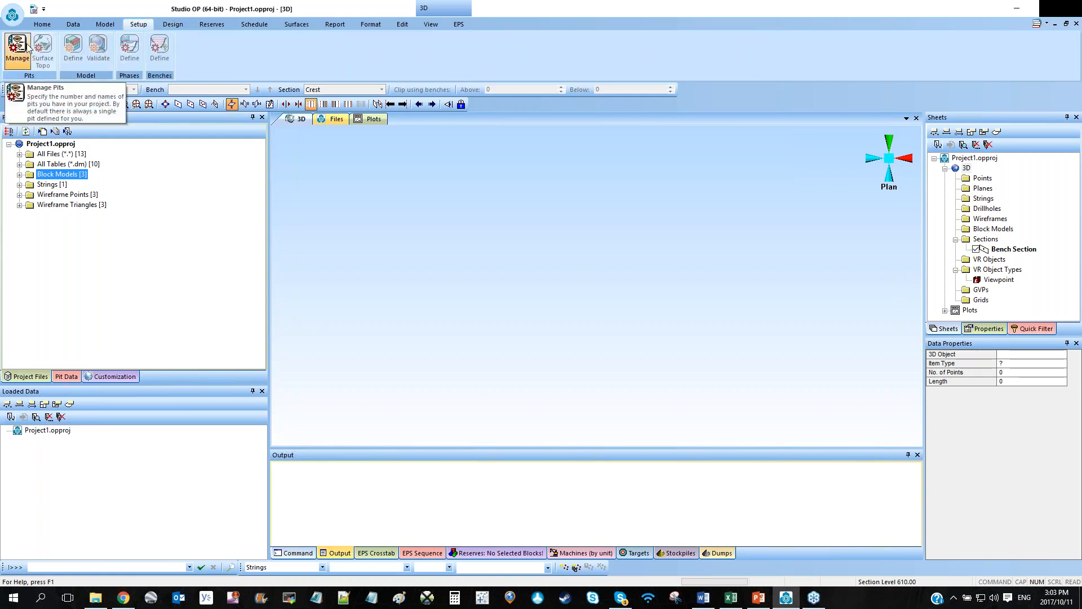
click(21, 52)
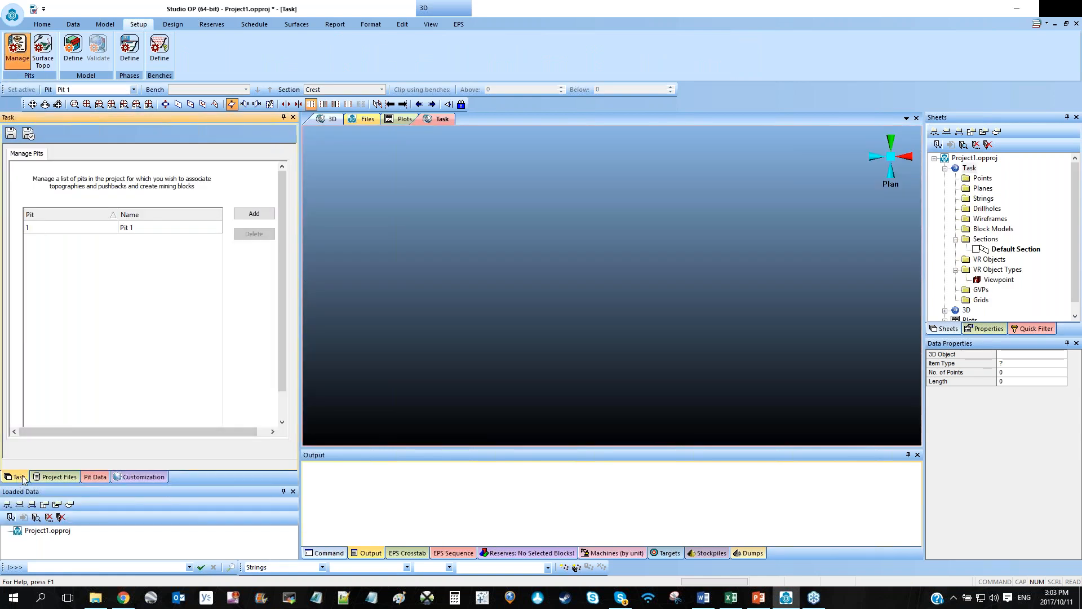
drag(22, 479, 597, 306)
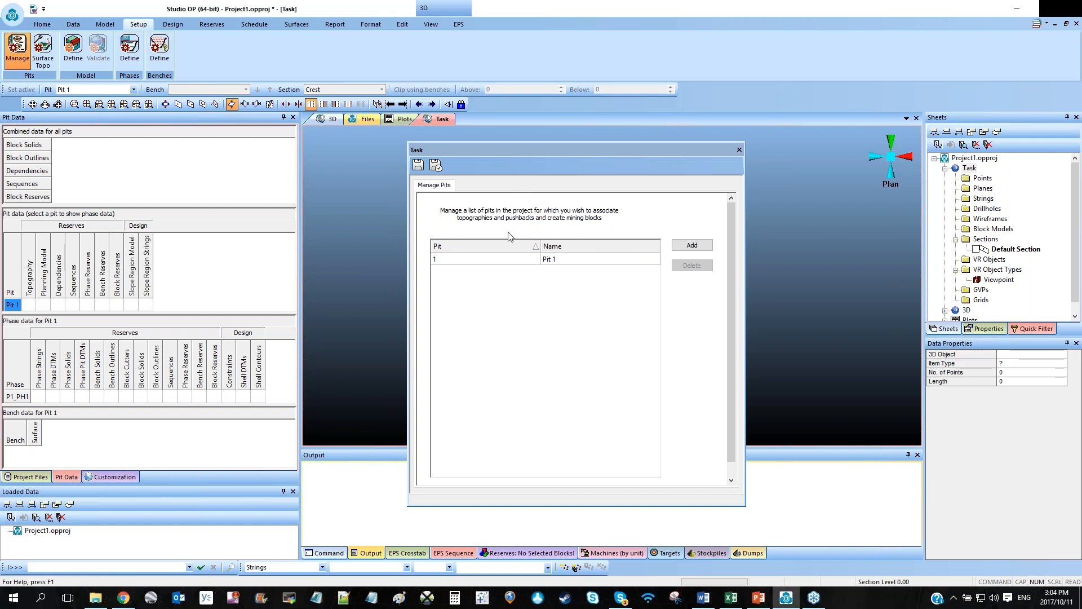
drag(499, 147, 151, 299)
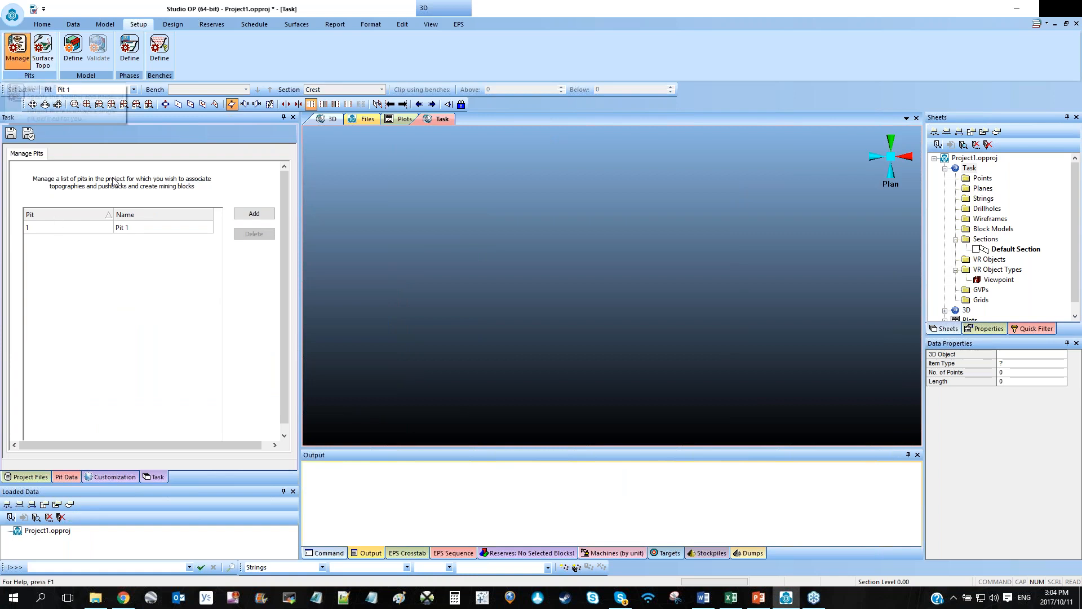
click(141, 228)
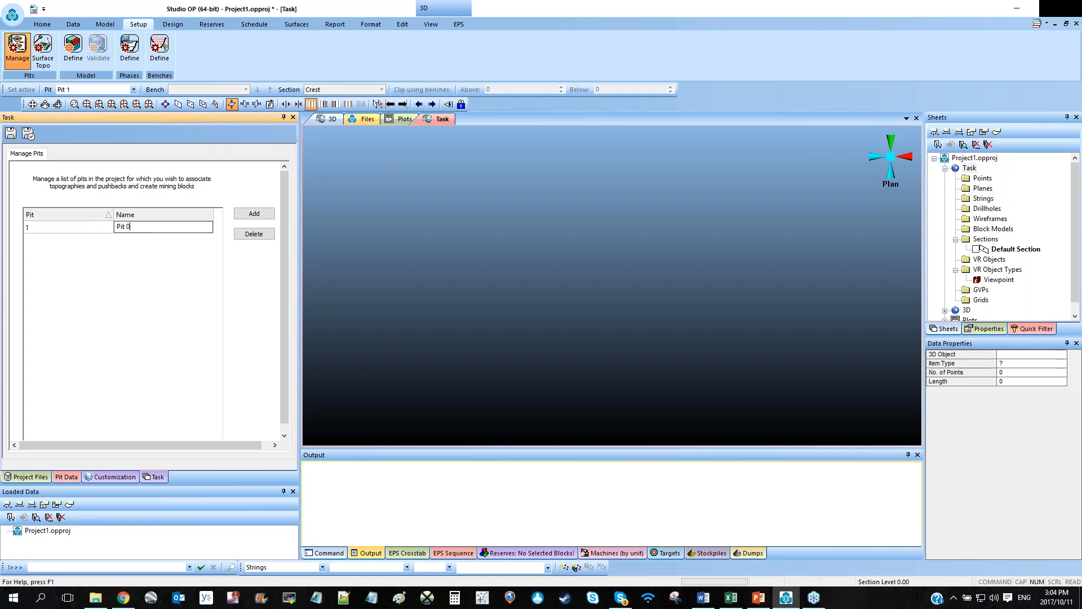
click(10, 135)
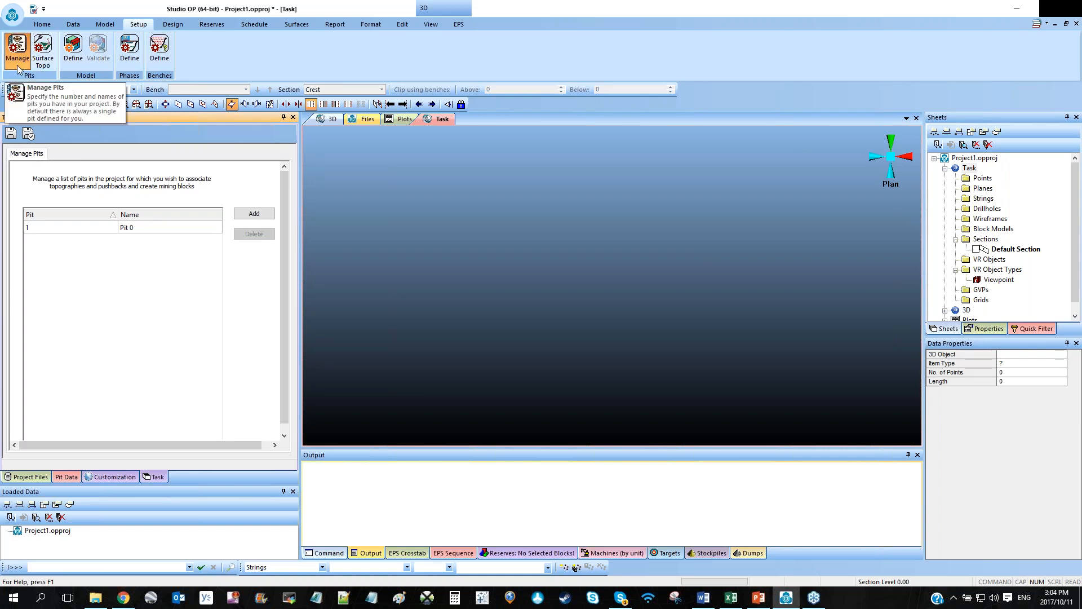
Define benches for Pit 0 manually by elevation, with crest elevation 100, bench height 10 and 10 benches.
click(159, 48)
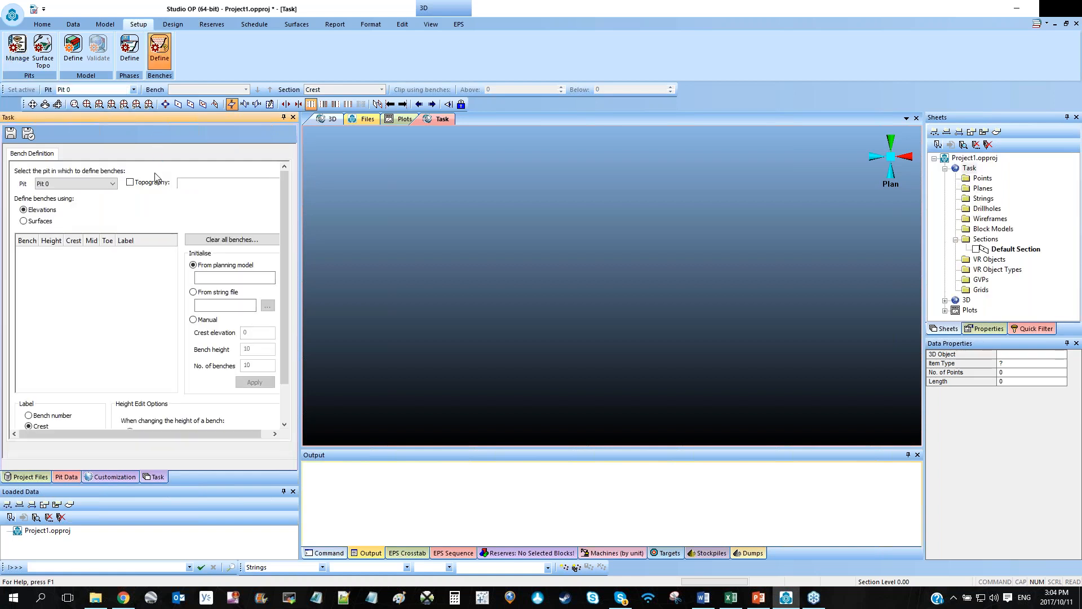
drag(301, 196, 329, 197)
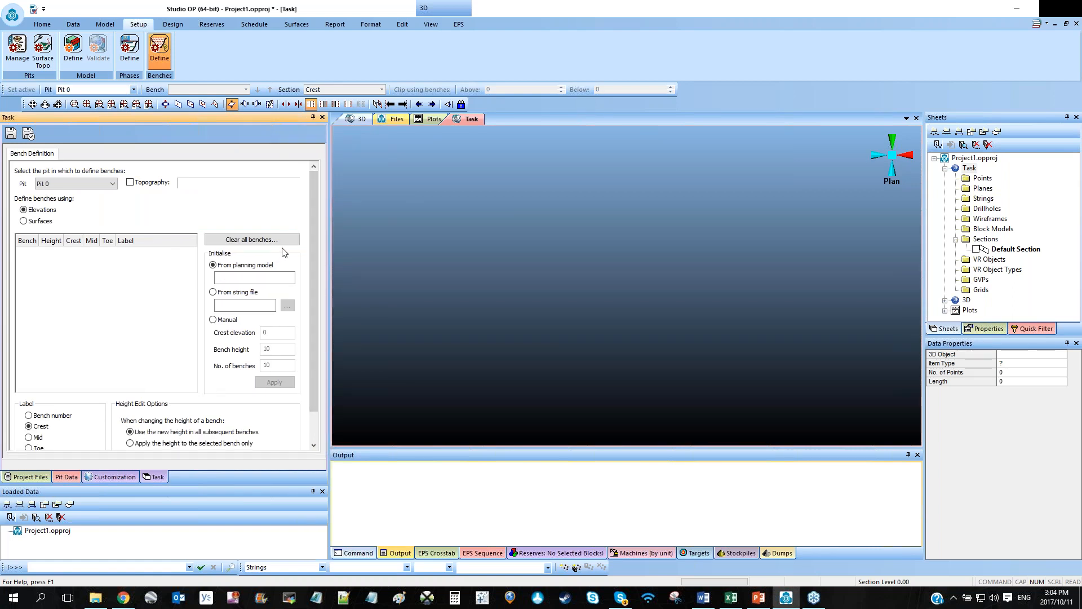
click(226, 277)
click(237, 321)
drag(275, 332, 260, 333)
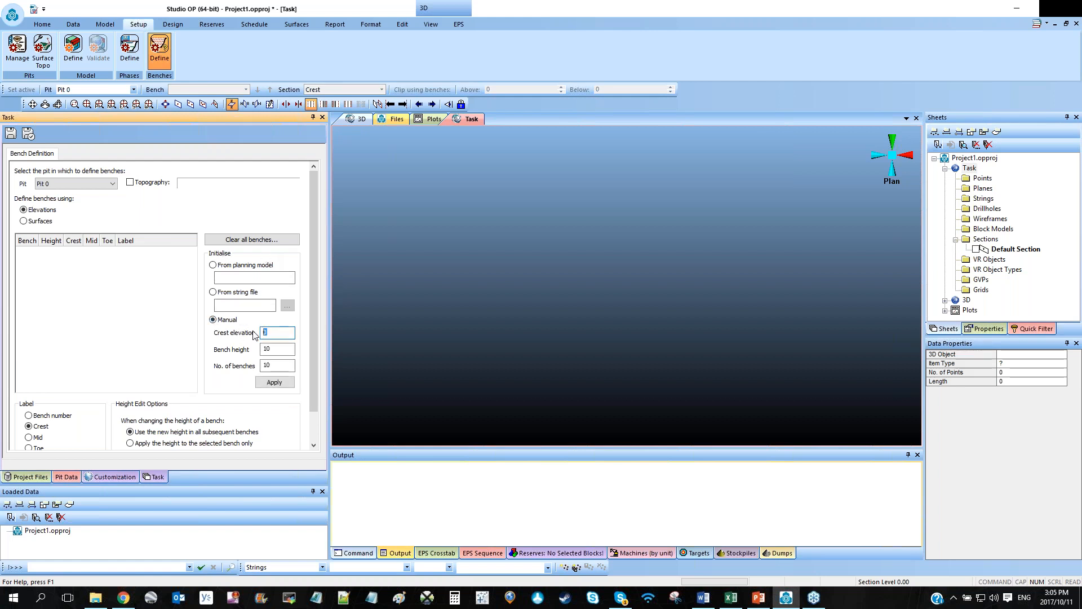
text(100)
key(Tab)
key(Tab)
click(278, 384)
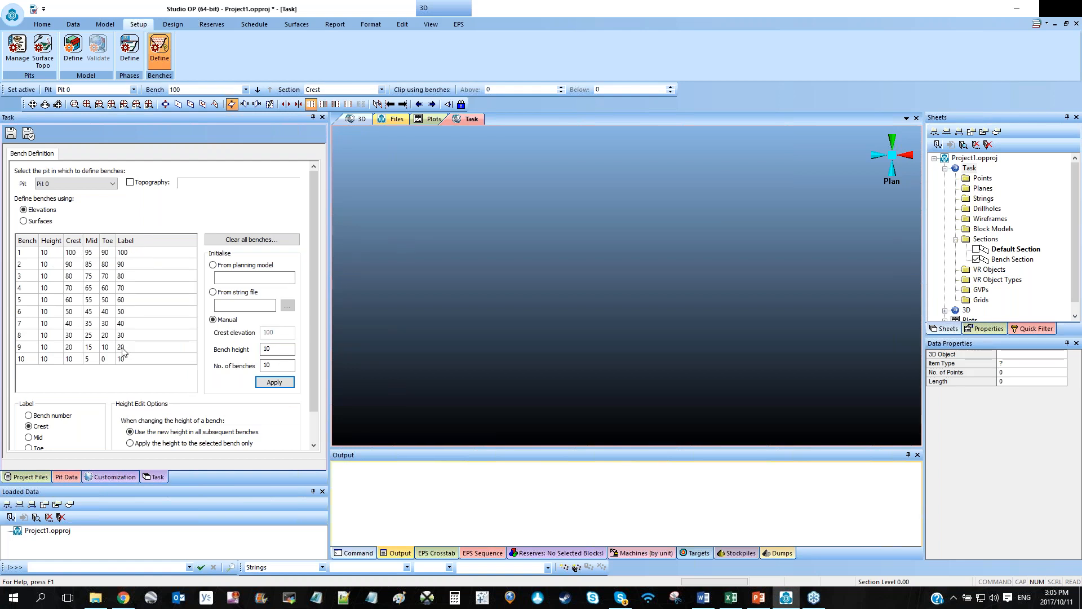
Apply height edits to the selected bench only, then set the height of bench 1 to 8 and bench 2 to 12.
click(131, 443)
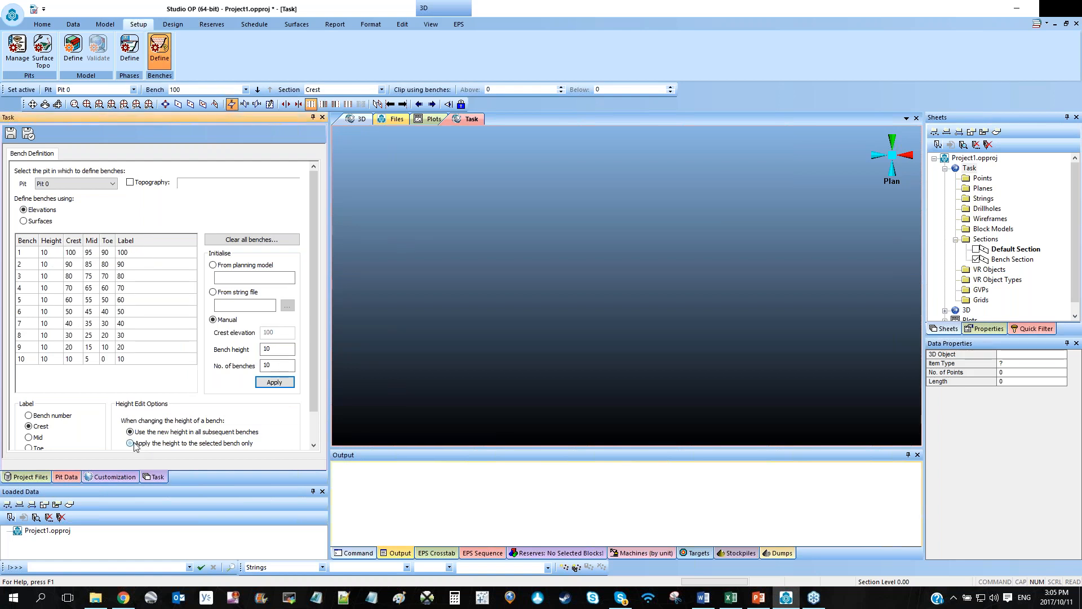
click(57, 253)
text(8)
click(58, 265)
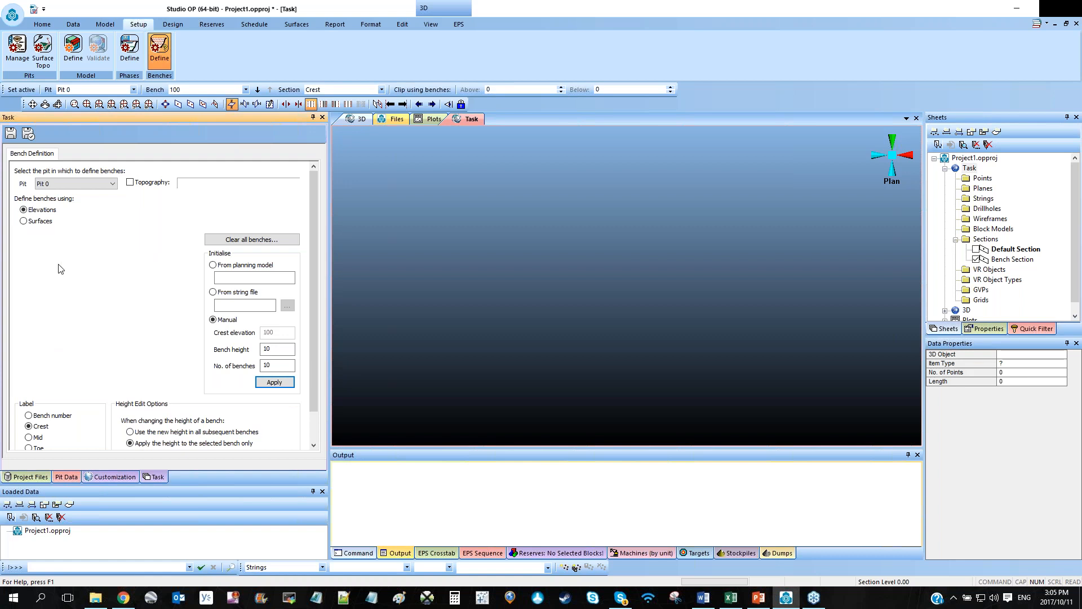
click(59, 265)
text(12)
click(57, 277)
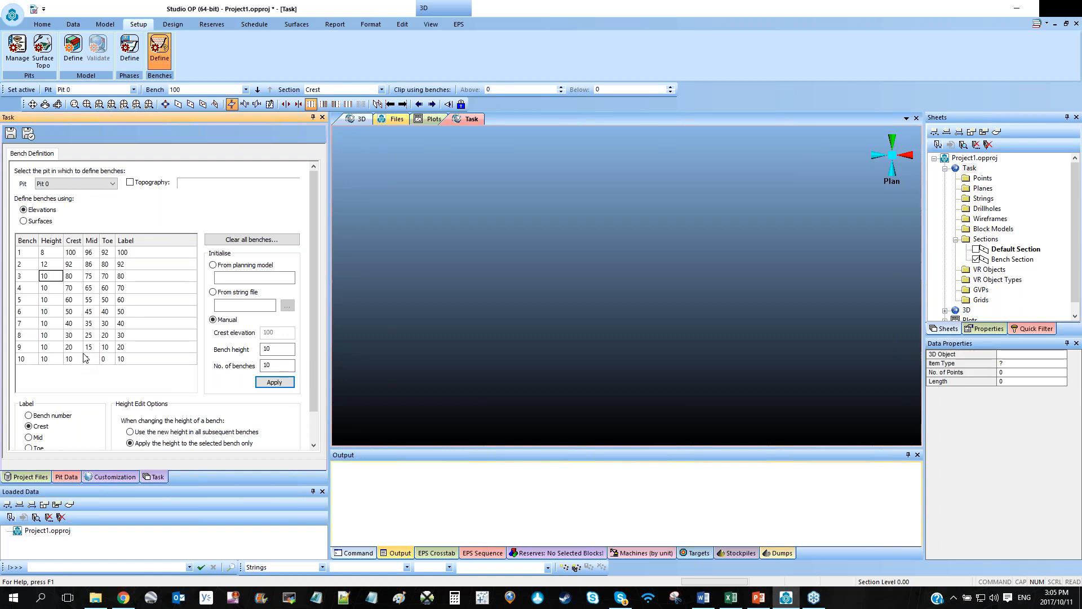
Set the heights of benches 1 and 2 to 10 again.
click(51, 253)
text(10)
click(56, 264)
text(10)
click(54, 278)
Define slopes for the DEFAULT region of Pit 0 with face angle 40, standard berm width 10 and catch berm width 20.
click(171, 26)
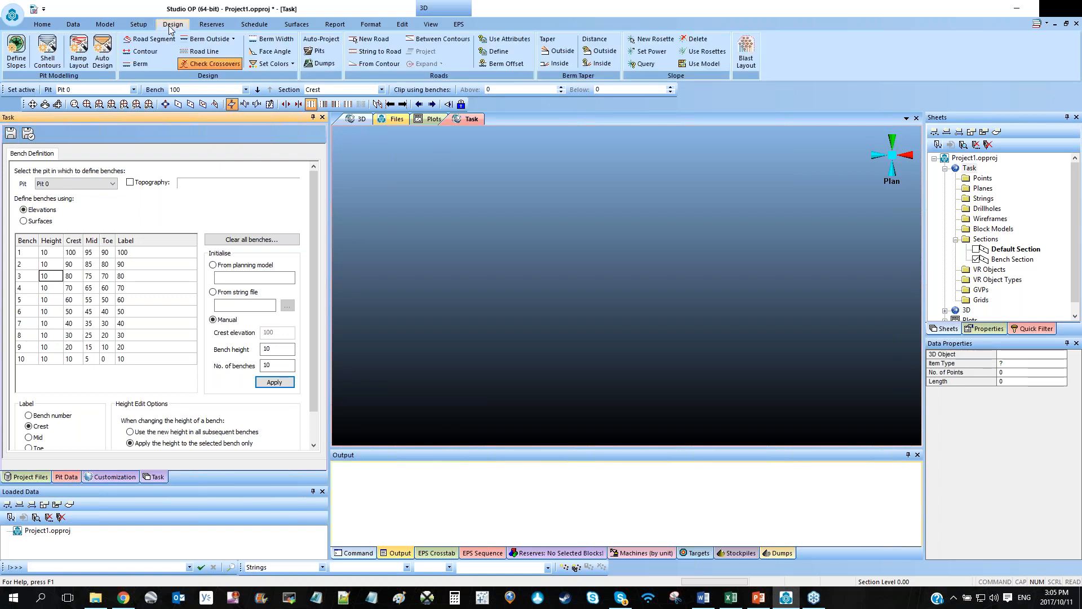
click(15, 45)
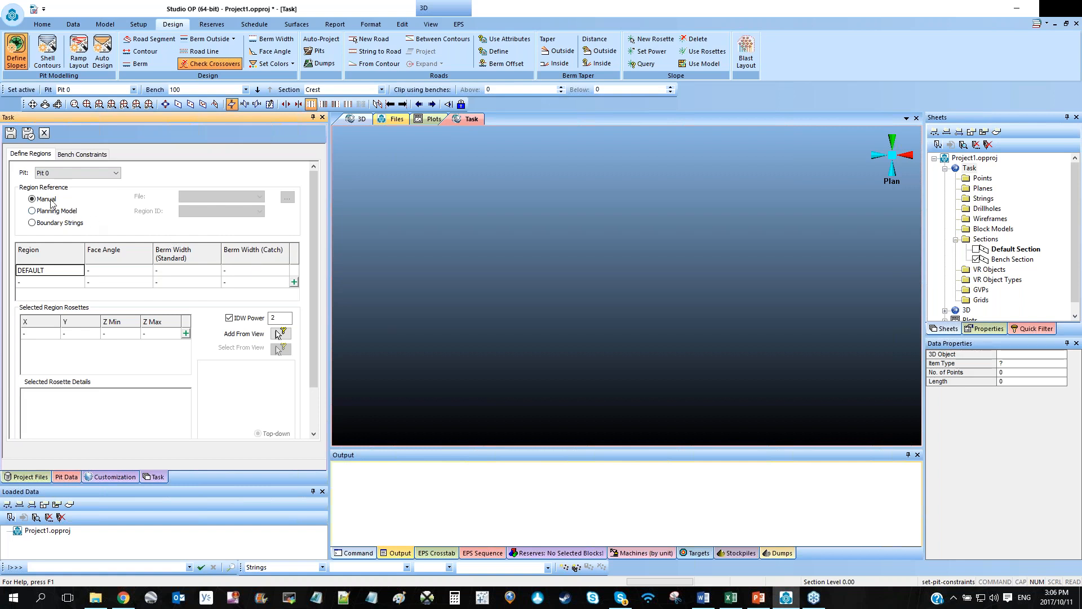
click(105, 272)
click(147, 275)
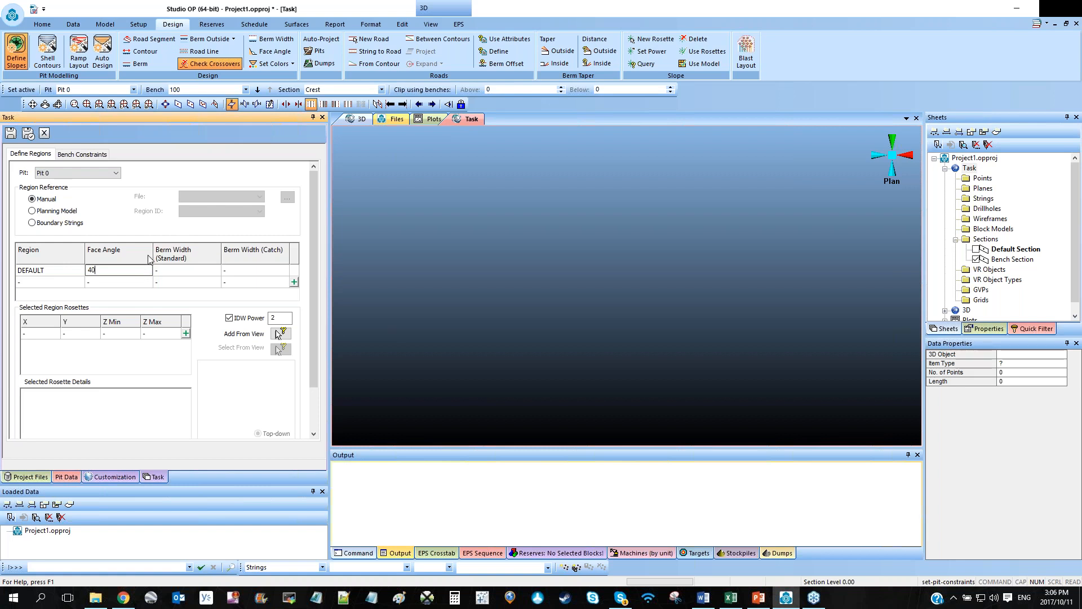
click(164, 273)
text(10)
click(242, 271)
text(2)
click(197, 274)
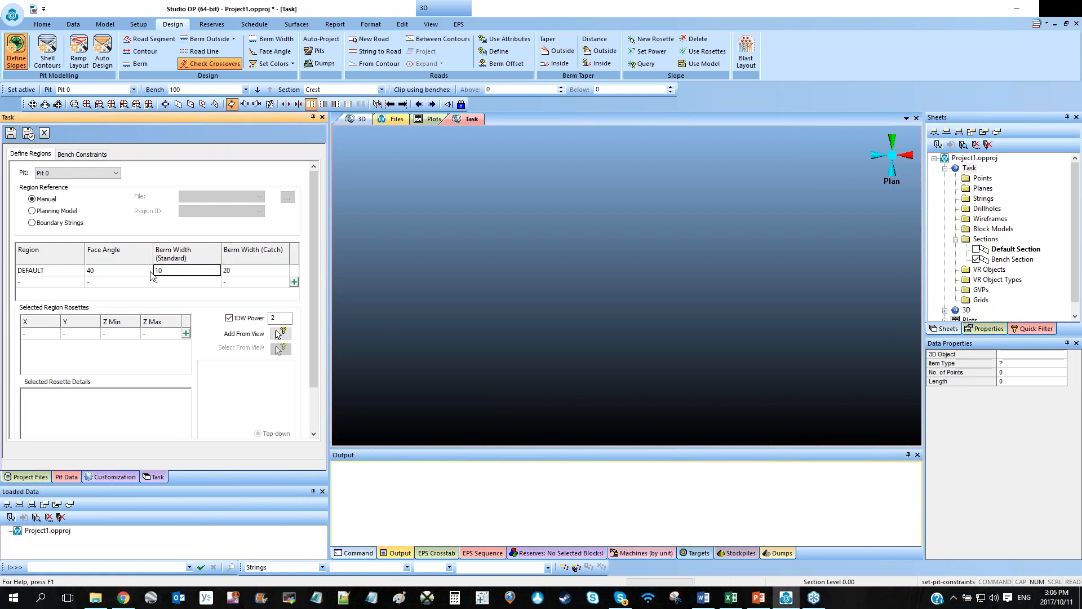
Start Auto Design for Pit 0, phase P1_PH1, and collapse the New Road and Edit Road settings.
click(103, 54)
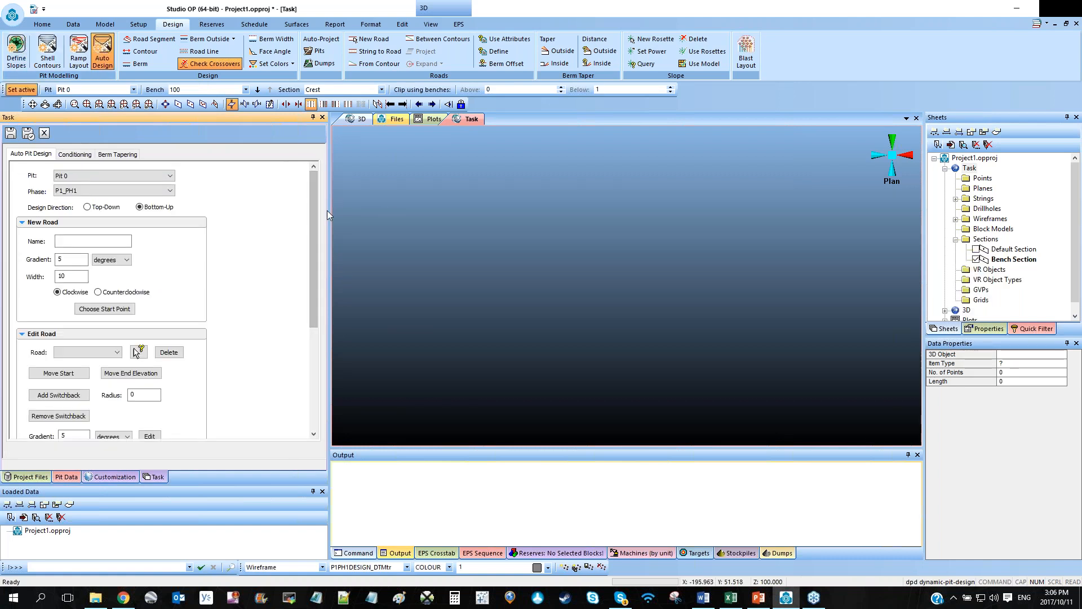
click(22, 222)
click(44, 241)
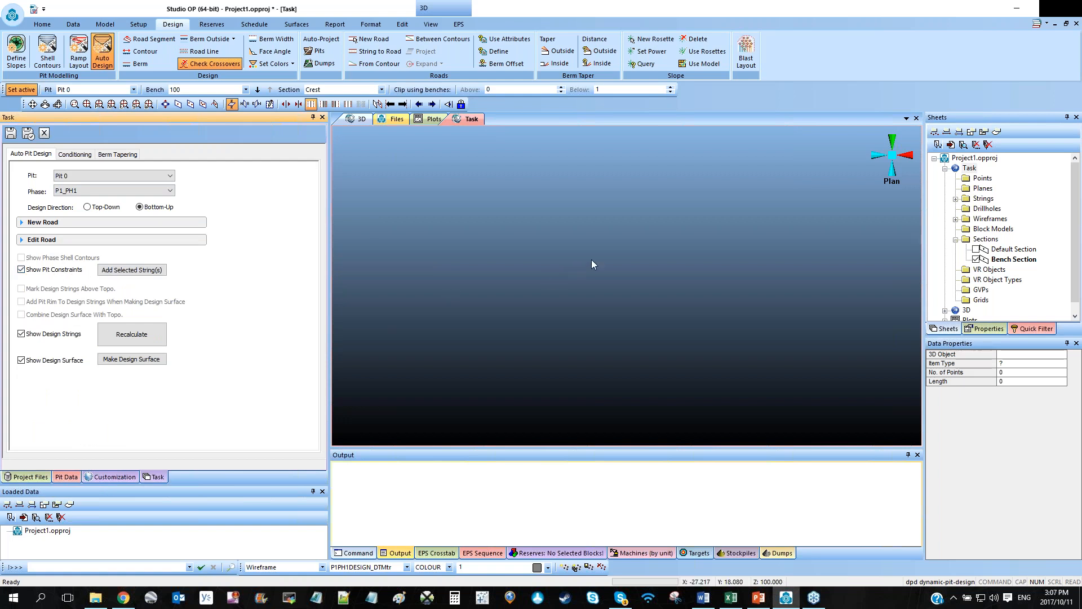
Digitise a closed six-point string about 52 wide and 45 high as a rough pit outline in plan view.
click(608, 257)
key(n)
key(s)
click(593, 241)
click(566, 271)
click(583, 305)
click(626, 300)
click(642, 277)
click(625, 250)
click(594, 241)
click(345, 141)
Smooth the newly drawn closed string.
key(s)
key(m)
key(s)
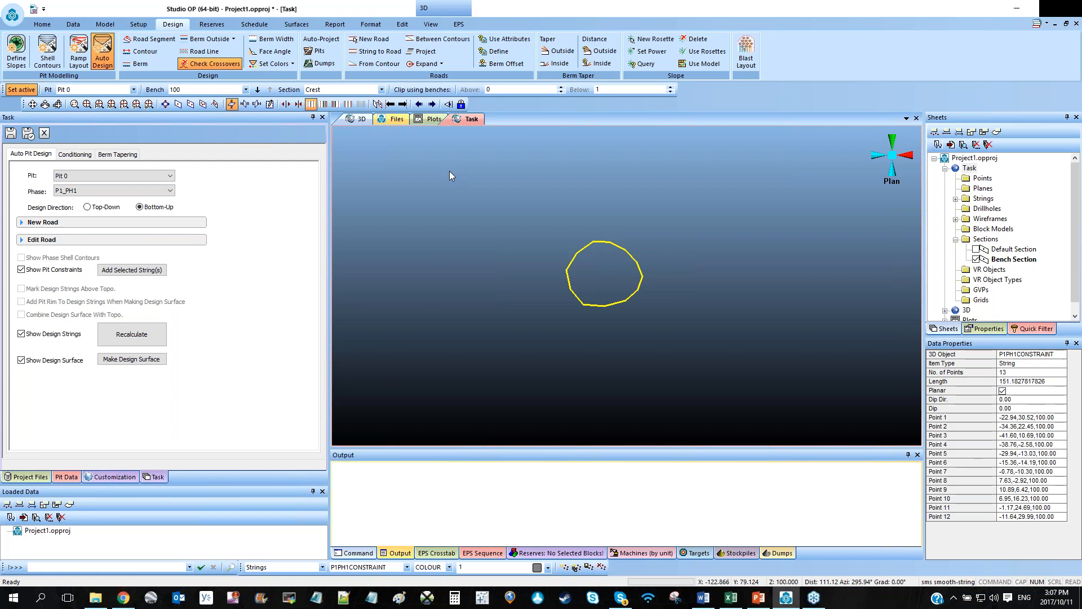
Translate the smoothed constraint string by -100 in Z without keeping the original string.
click(582, 252)
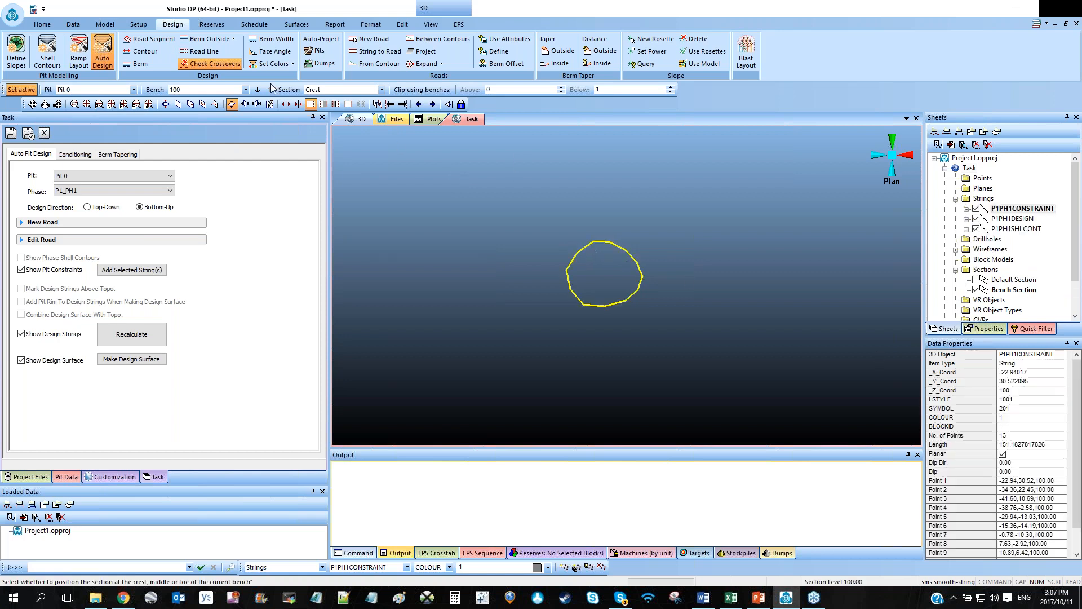
key(t)
key(r)
key(a)
key(Tab)
key(Tab)
text(-100)
key(Tab)
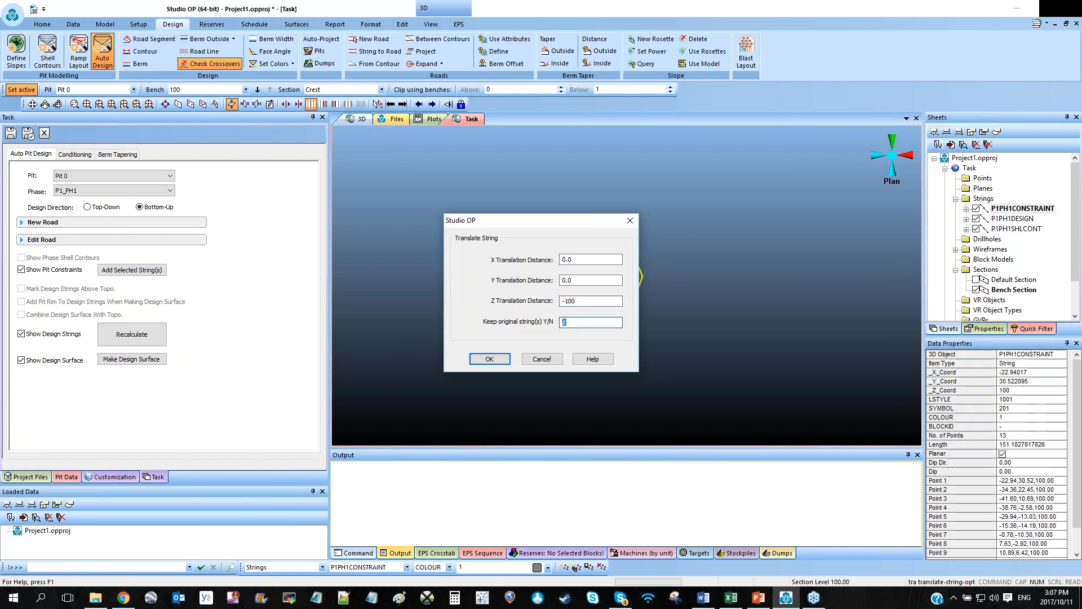
text(n)
click(491, 358)
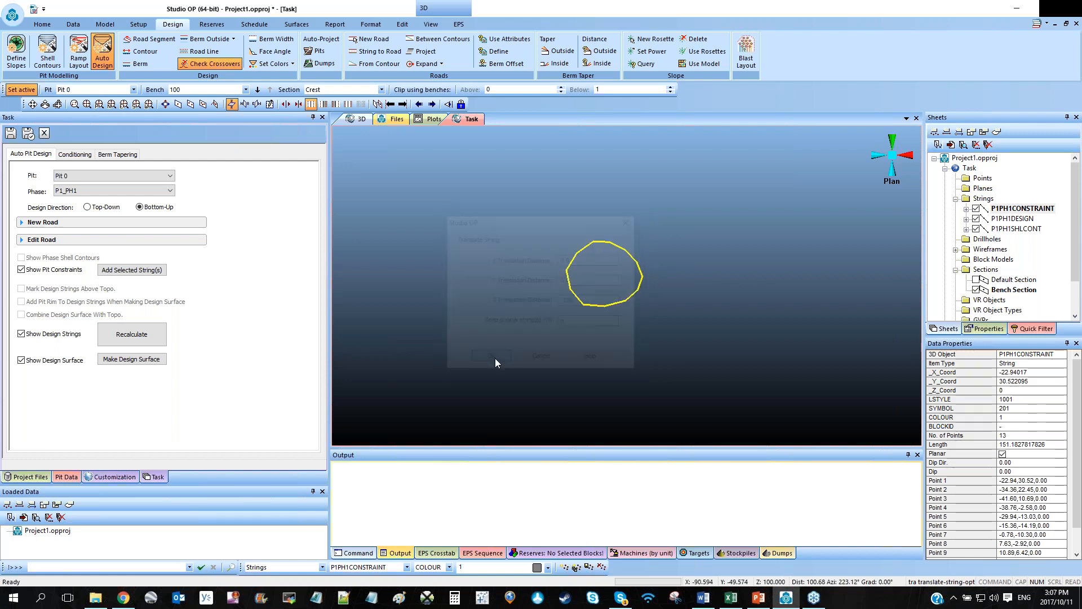
Reselect the lowered constraint string and examine its position in the 3D view from different angles.
click(565, 283)
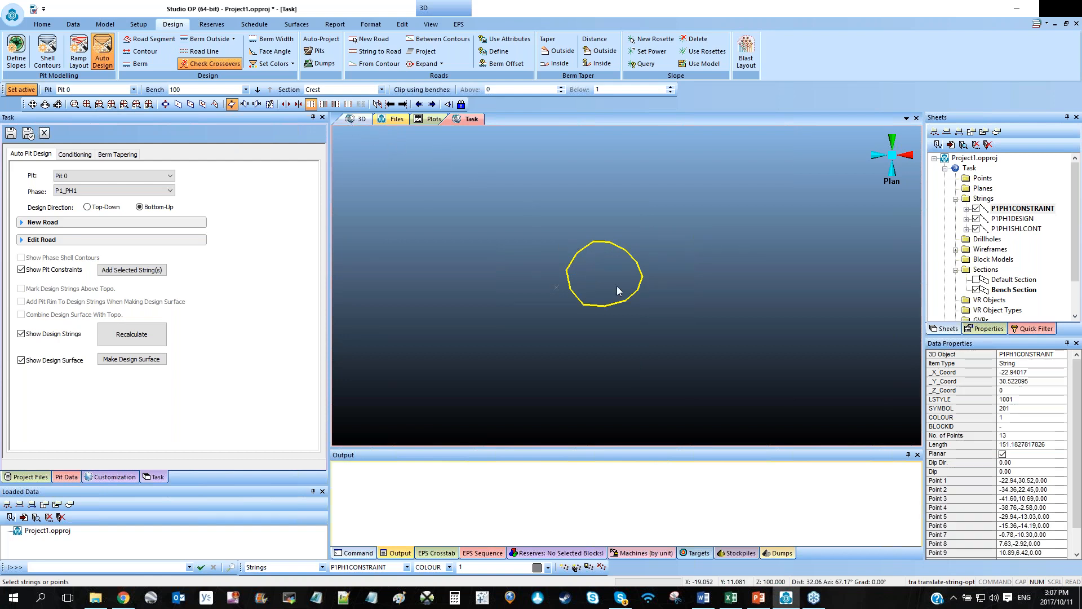
click(603, 267)
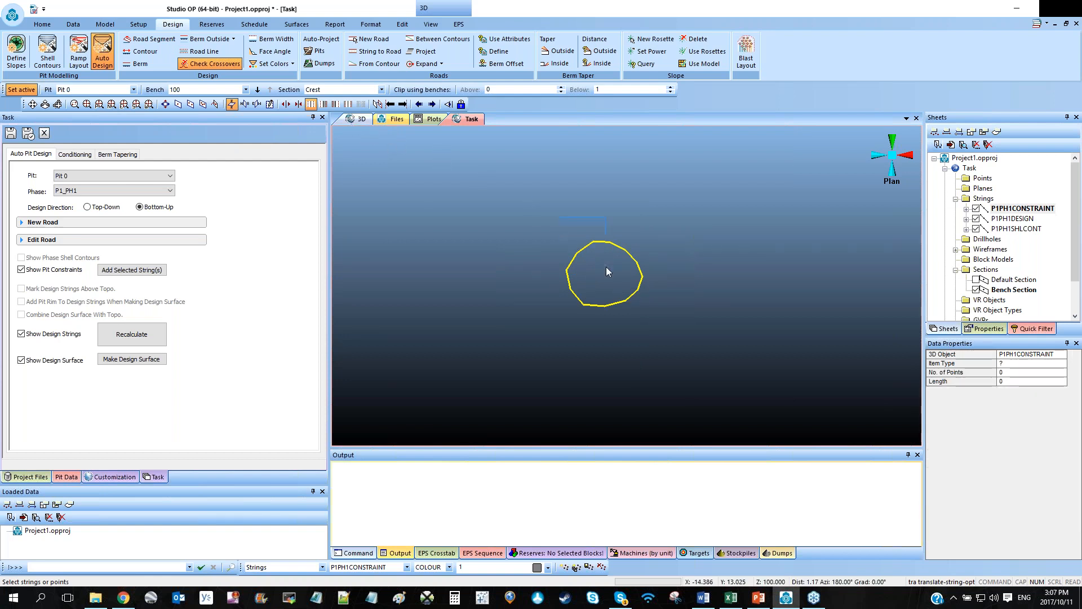
click(568, 283)
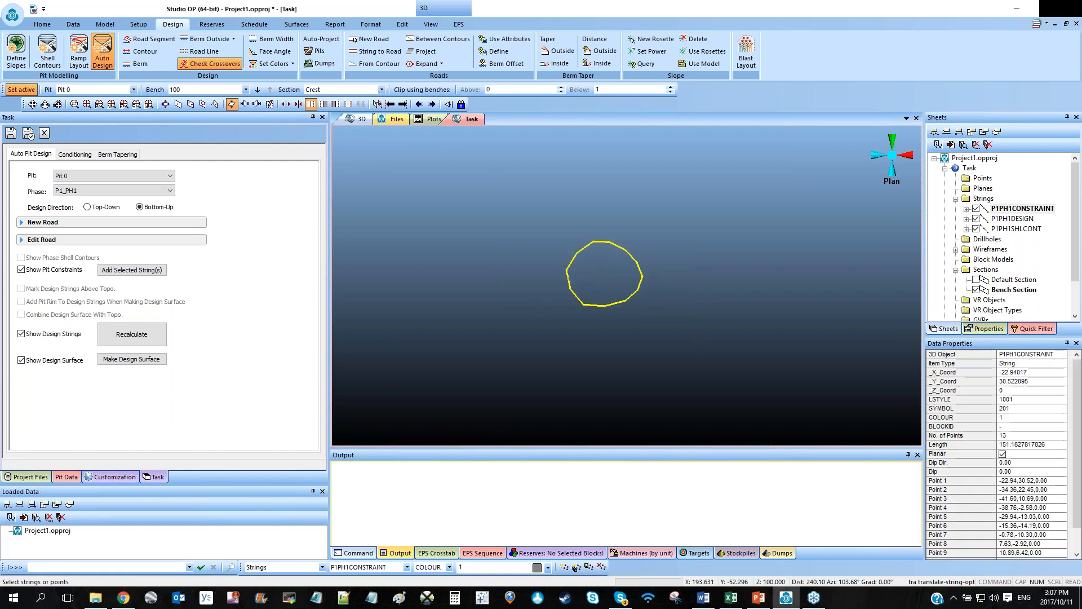
mouse_move(646, 278)
shift+mouse_down()
mouse_move(642, 227)
mouse_move(638, 262)
shift+mouse_up()
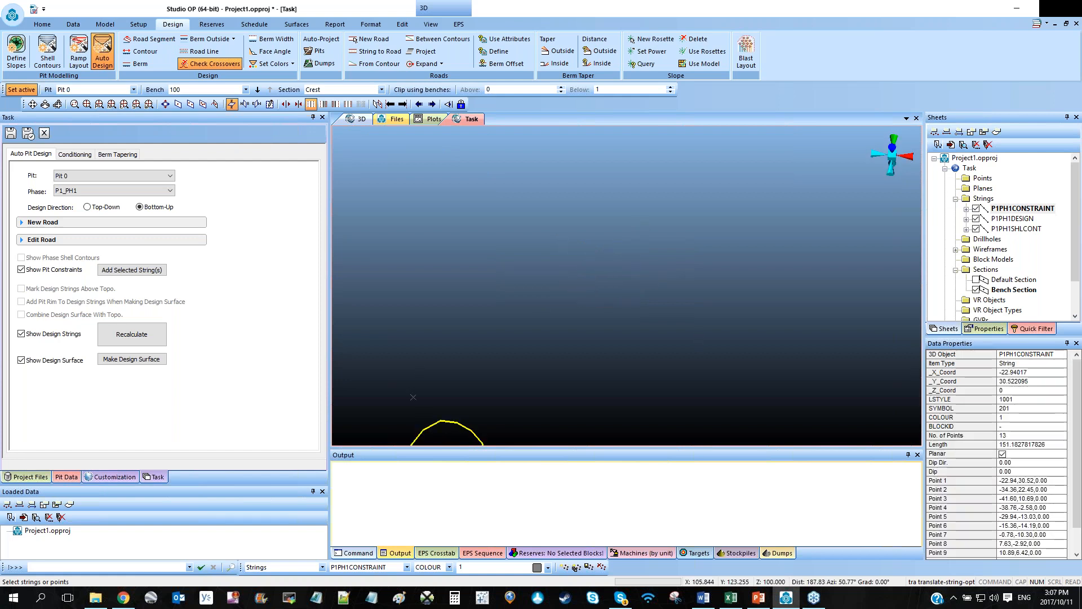
click(411, 25)
click(431, 24)
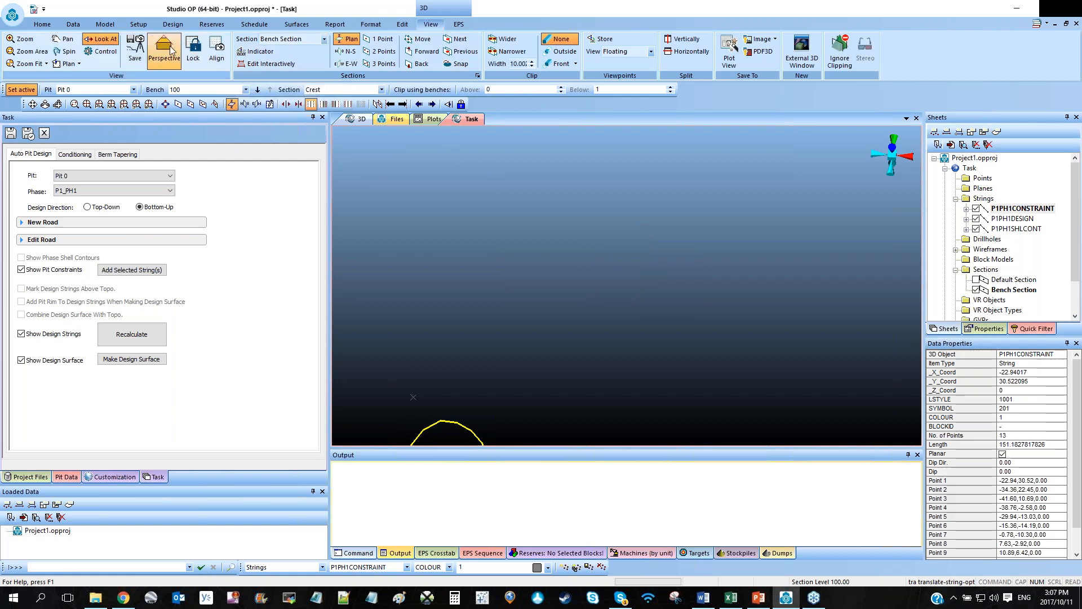
drag(565, 275, 598, 284)
shift+right_drag(569, 363, 751, 297)
shift+drag(751, 298, 737, 326)
scroll(773, 301, down, 2)
shift+right_drag(773, 301, 686, 283)
Recalculate the bottom-up pit design strings for phase P1_PH1 from the constraint string.
click(131, 334)
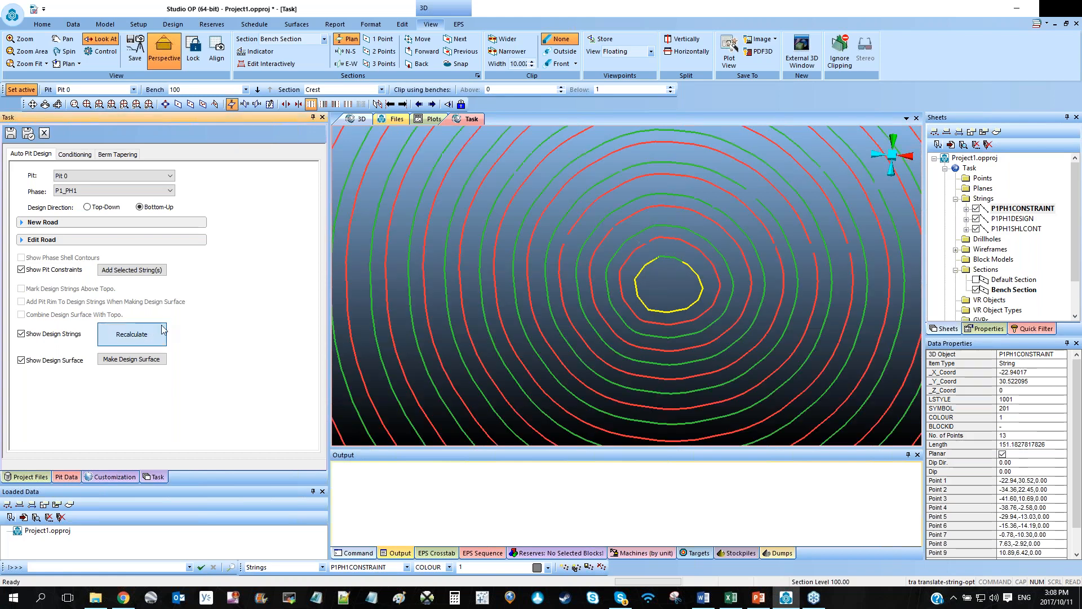
drag(667, 320, 691, 319)
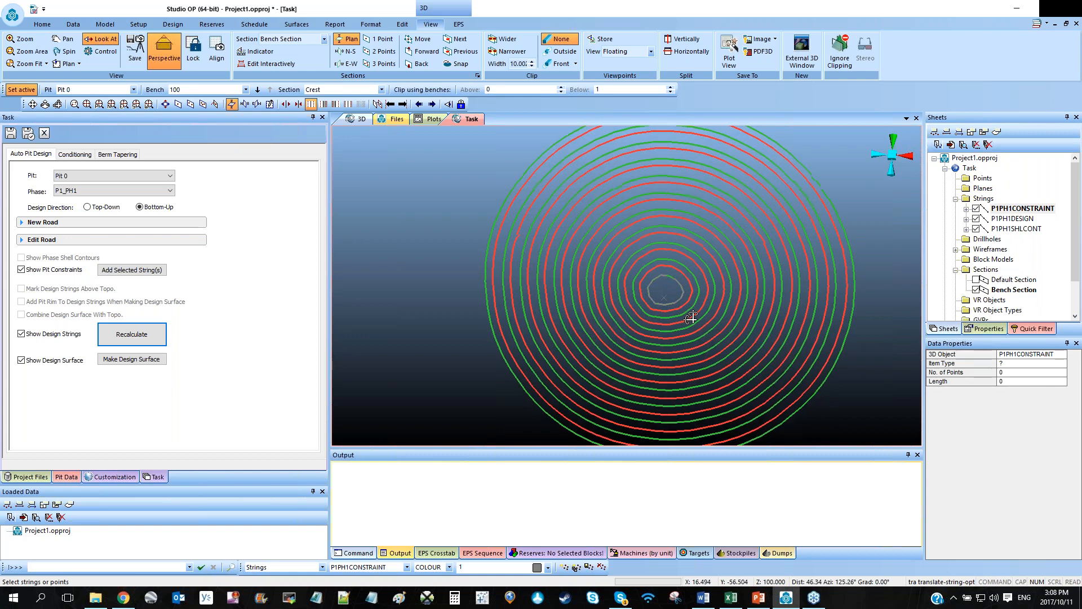
Save the current pit design and set the DEFAULT slope region's face angle to 60 for Pit 0.
click(10, 135)
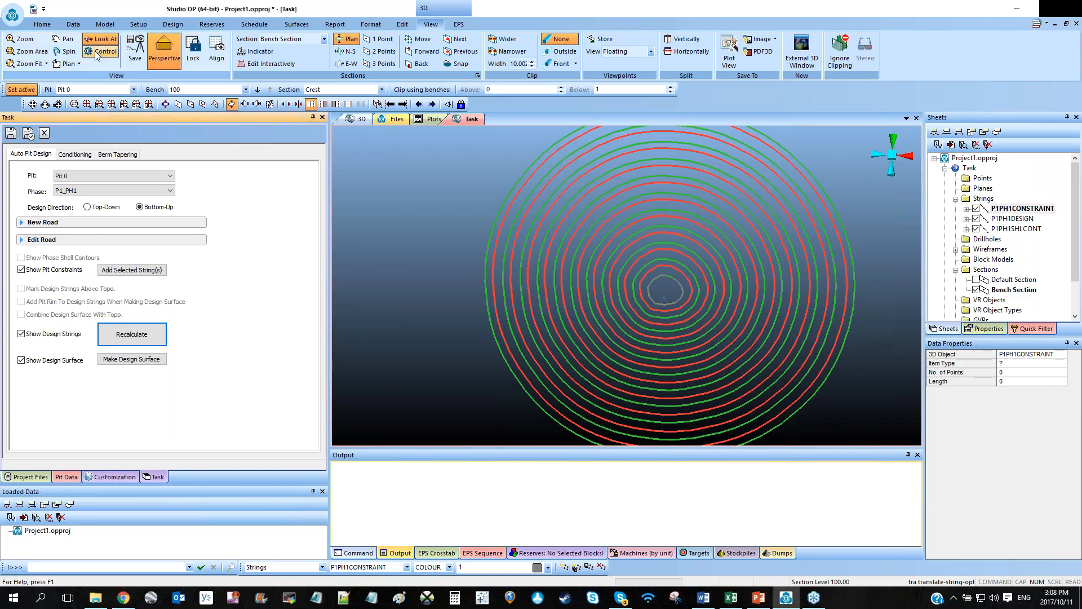
click(173, 24)
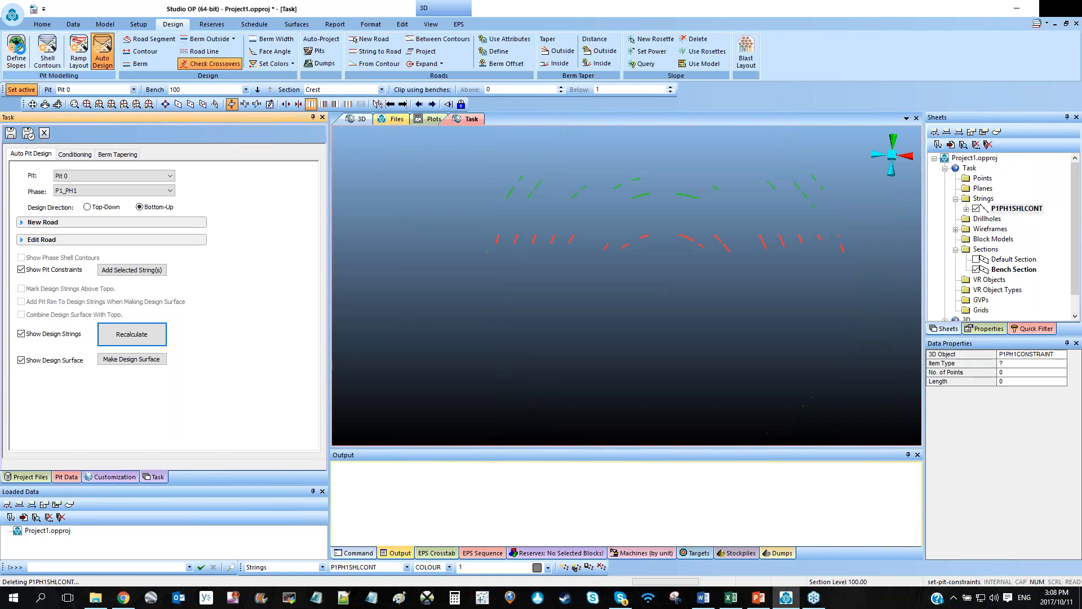
click(15, 51)
click(108, 275)
text(60)
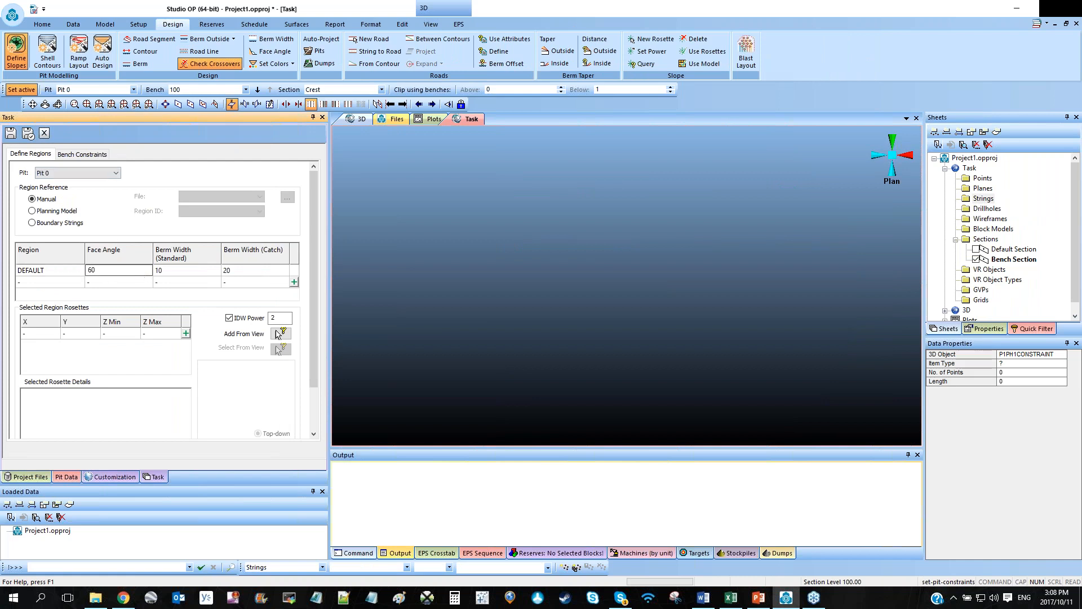
click(194, 272)
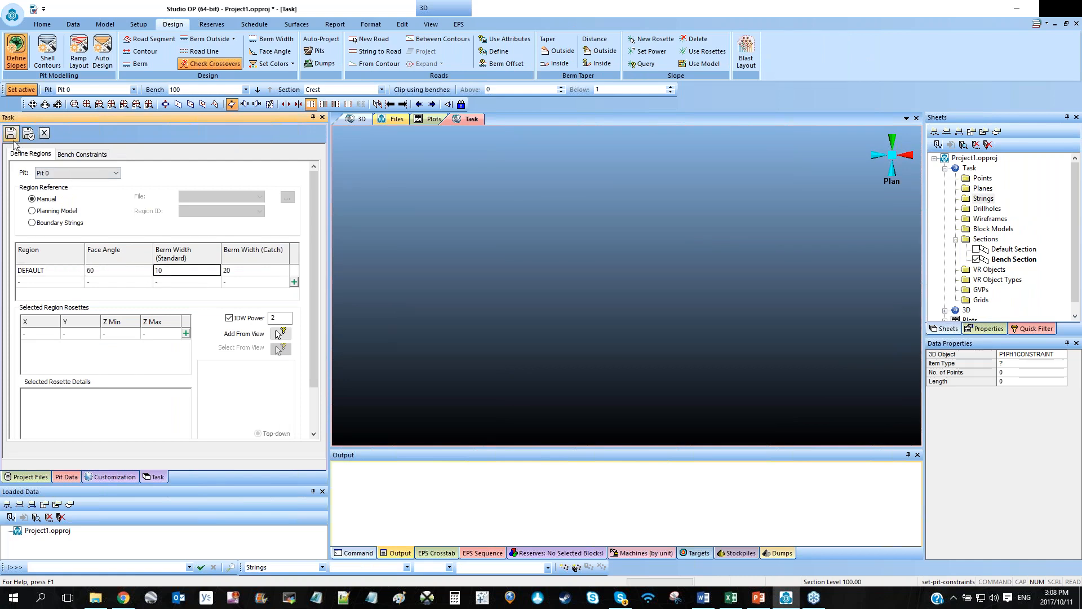
Save the slope settings, recalculate the P1_PH1 auto pit design strings with them, and inspect the pit in 3D.
click(100, 54)
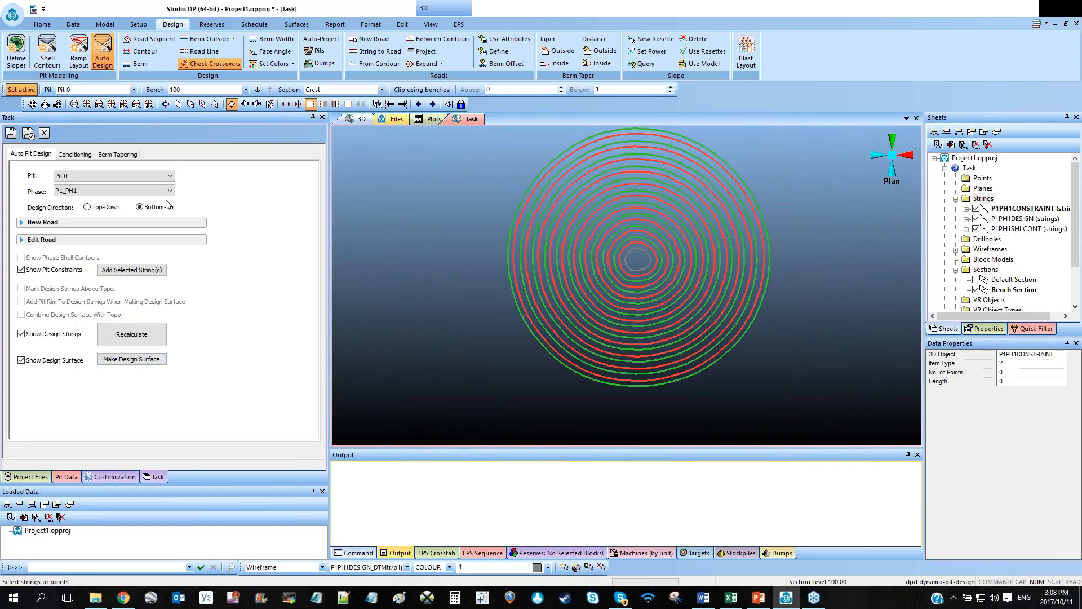
click(143, 337)
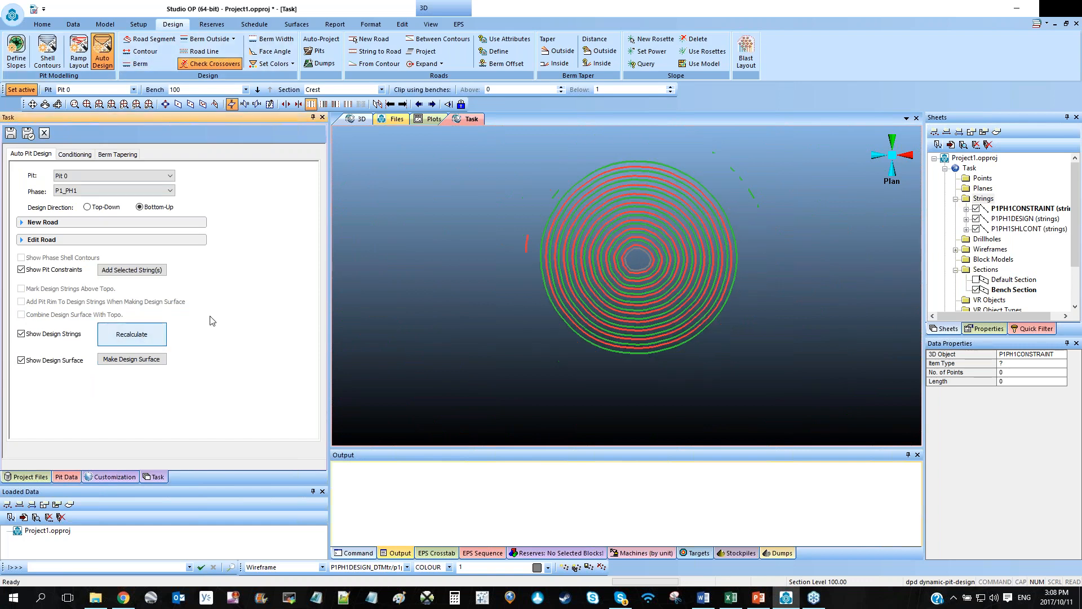
drag(640, 270, 630, 295)
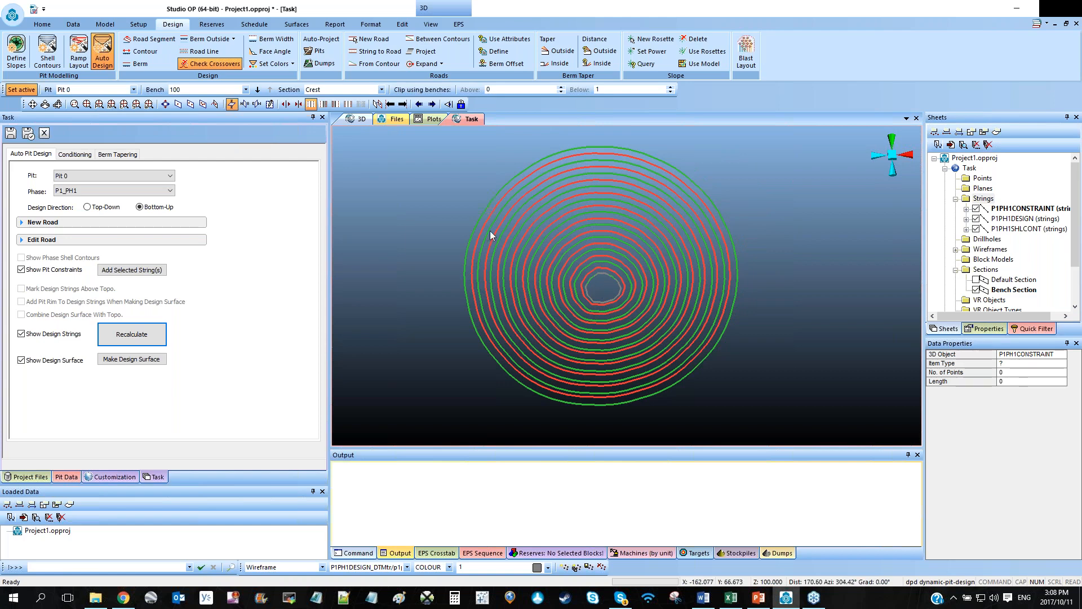
scroll(616, 292, up, 6)
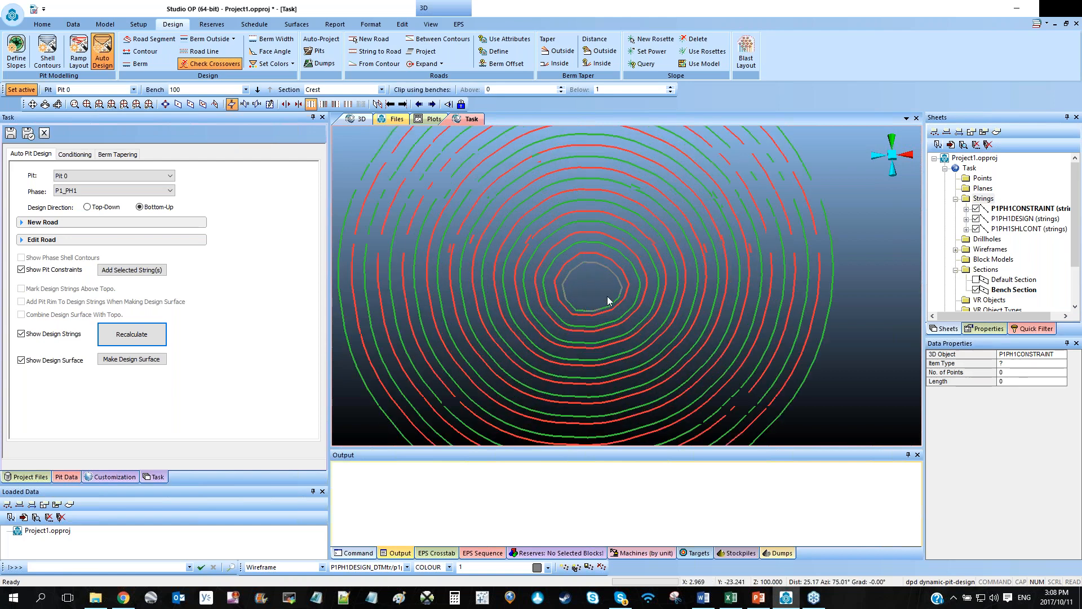
shift+drag(608, 303, 583, 289)
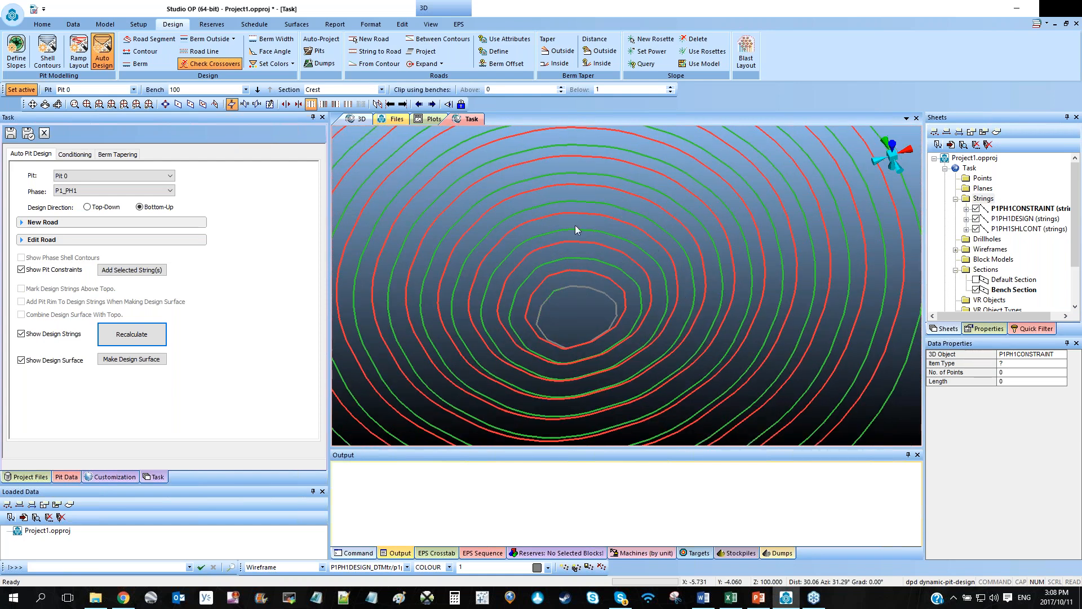
middle_drag(492, 246, 594, 243)
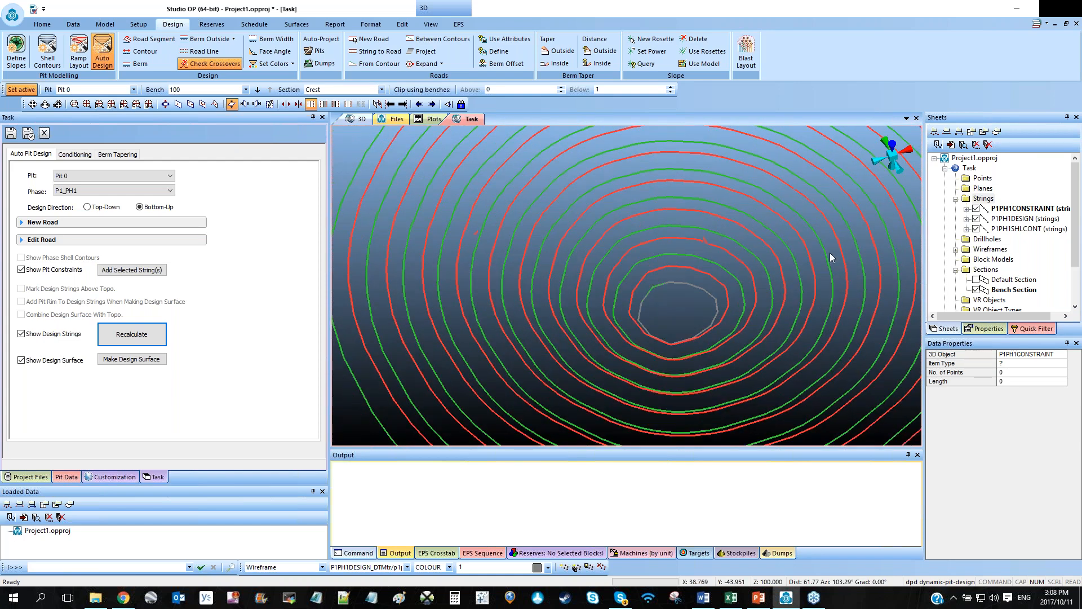
middle_drag(726, 245, 754, 305)
scroll(751, 298, down, 3)
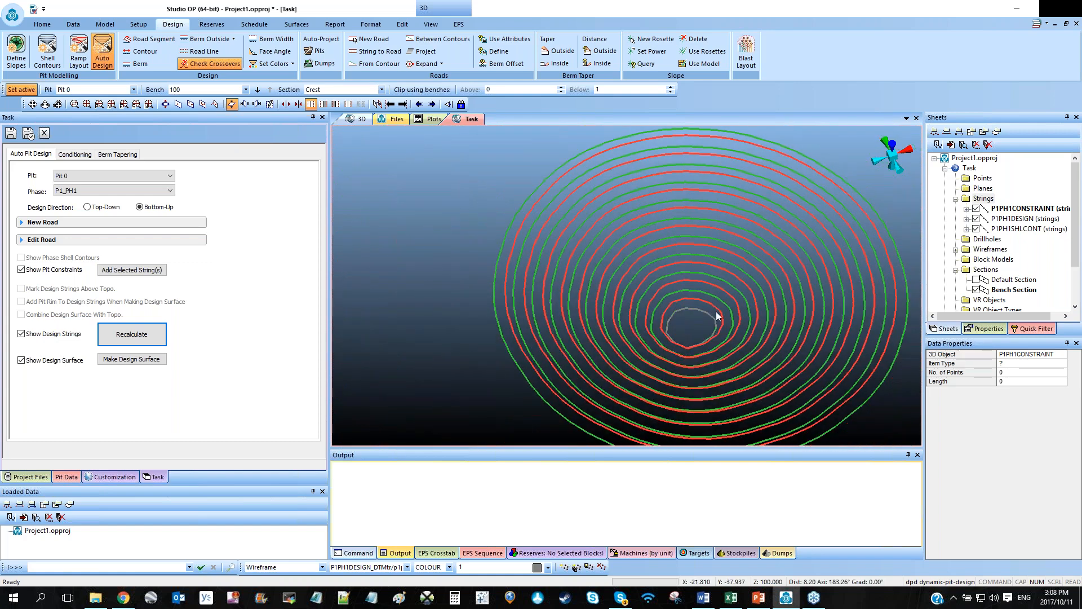
Set the section to the toe of bench 10 and clip the view by benches with 0 above and 0 below.
click(246, 89)
click(174, 166)
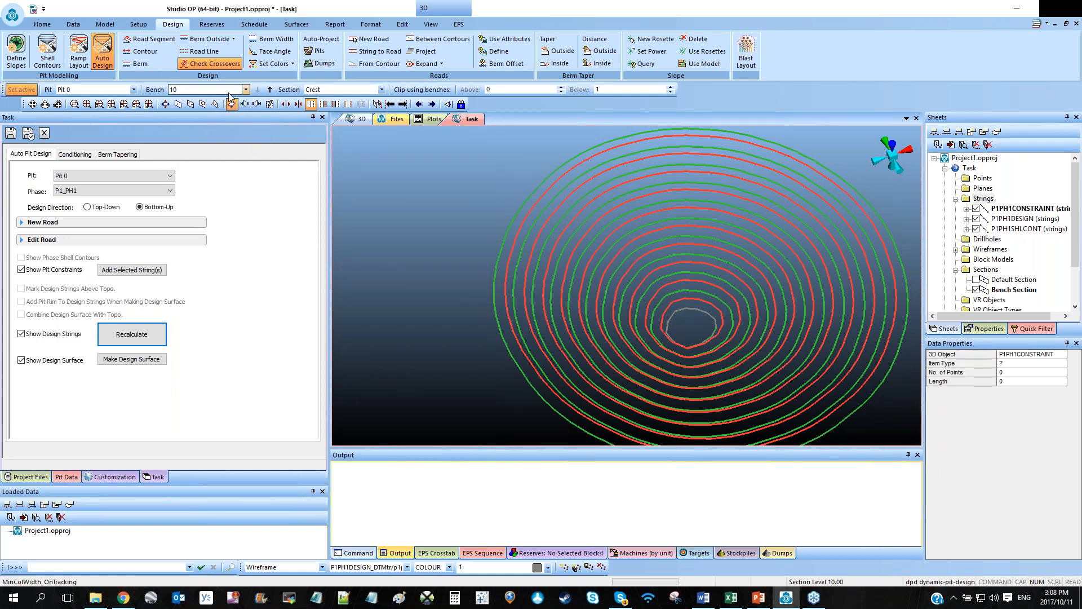
click(344, 89)
click(322, 117)
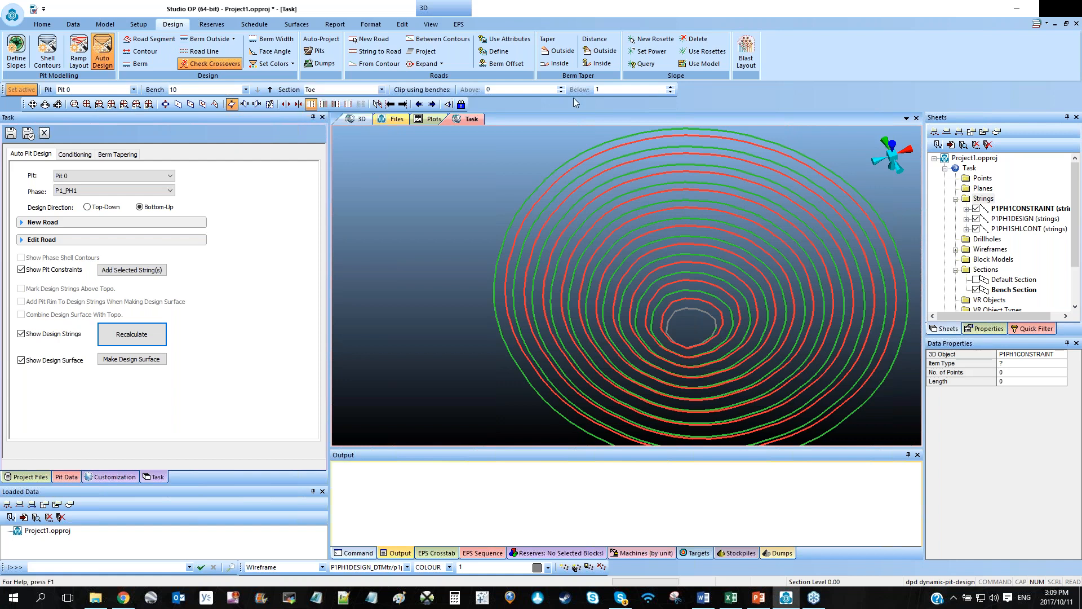
click(670, 92)
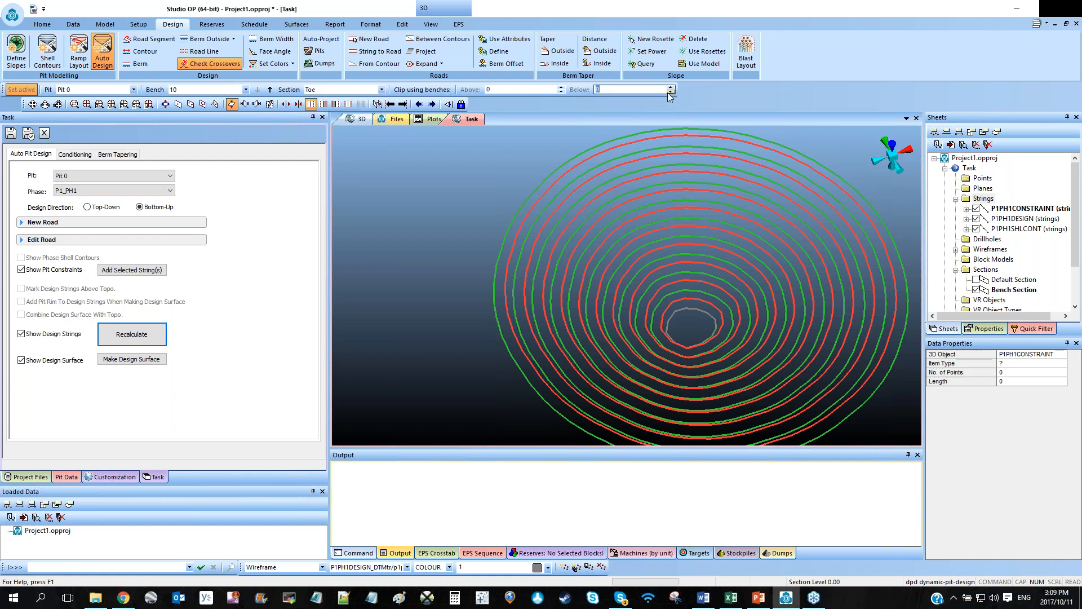
click(442, 91)
Step the clipped section up through the benches to bench 50.
click(269, 90)
click(270, 90)
click(270, 90)
click(270, 90)
click(270, 90)
click(270, 91)
click(258, 90)
click(257, 91)
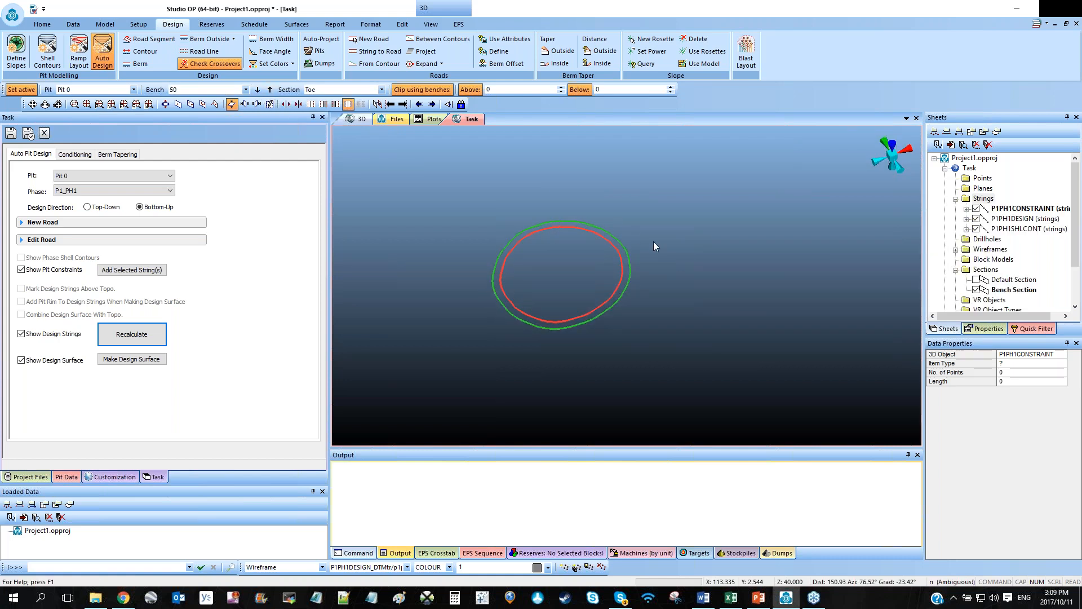
Draw a seven-point constraint string bulging outward from the east side of the bench 50 crest, starting and ending on the crest.
key(s)
scroll(623, 220, up, 2)
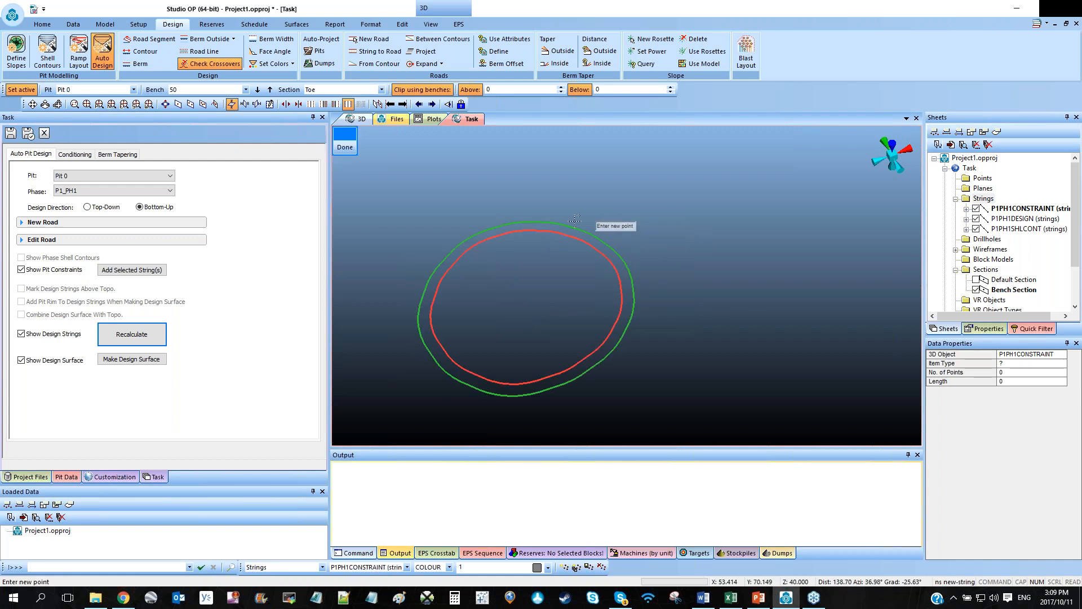
click(607, 233)
click(653, 231)
click(701, 244)
click(713, 272)
click(689, 302)
click(650, 321)
click(612, 350)
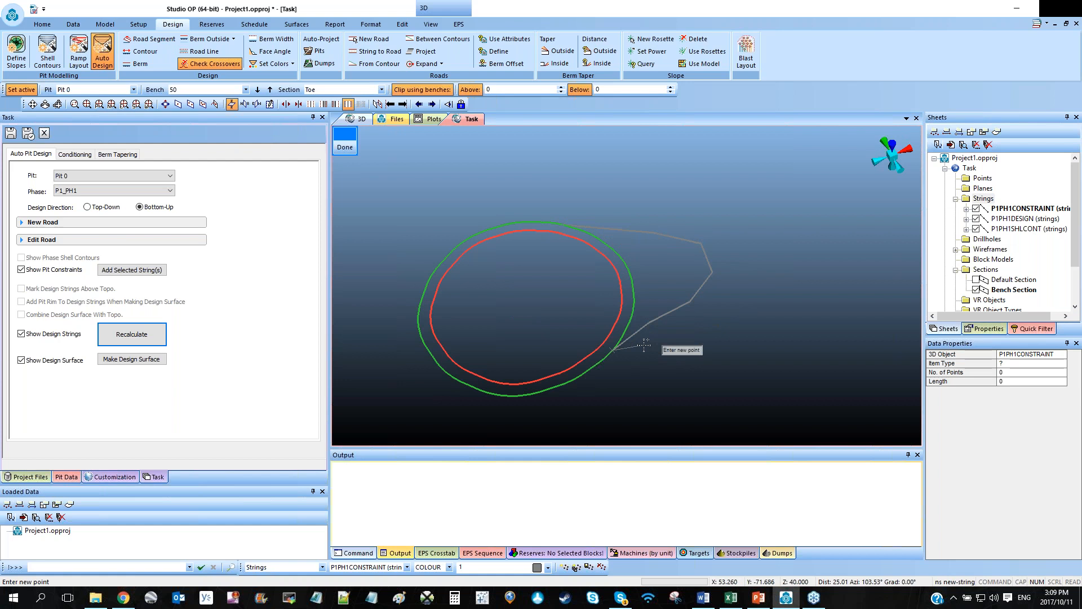
key(Escape)
Close the new constraint string on bench 50 and deselect it.
mouse_move(651, 352)
shift+mouse_down()
mouse_move(667, 319)
mouse_move(662, 345)
shift+mouse_up()
drag(678, 274, 715, 304)
key(c)
key(l)
key(o)
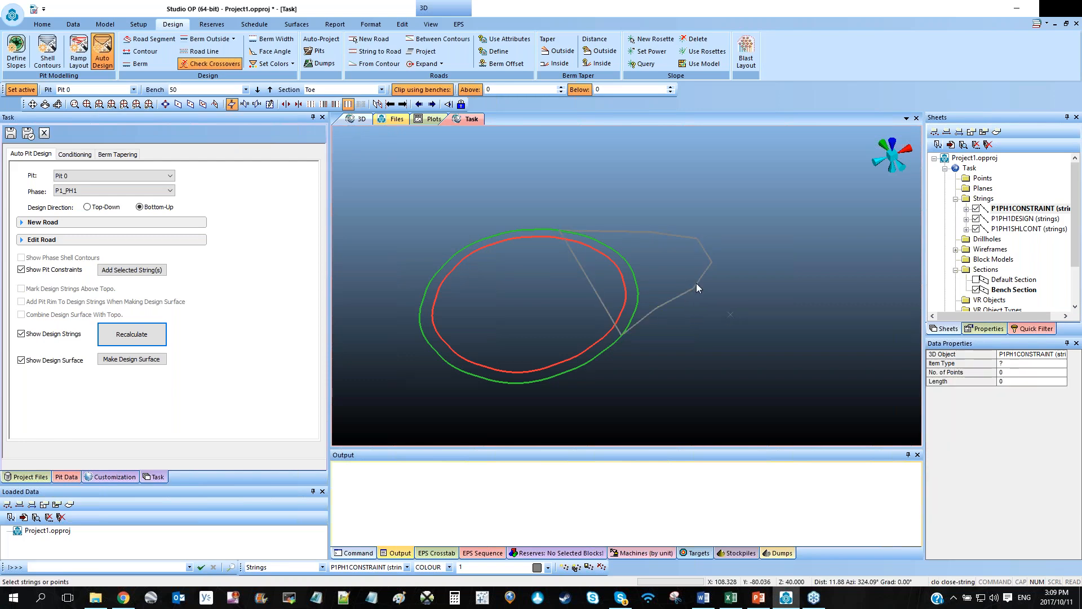
click(650, 231)
click(712, 221)
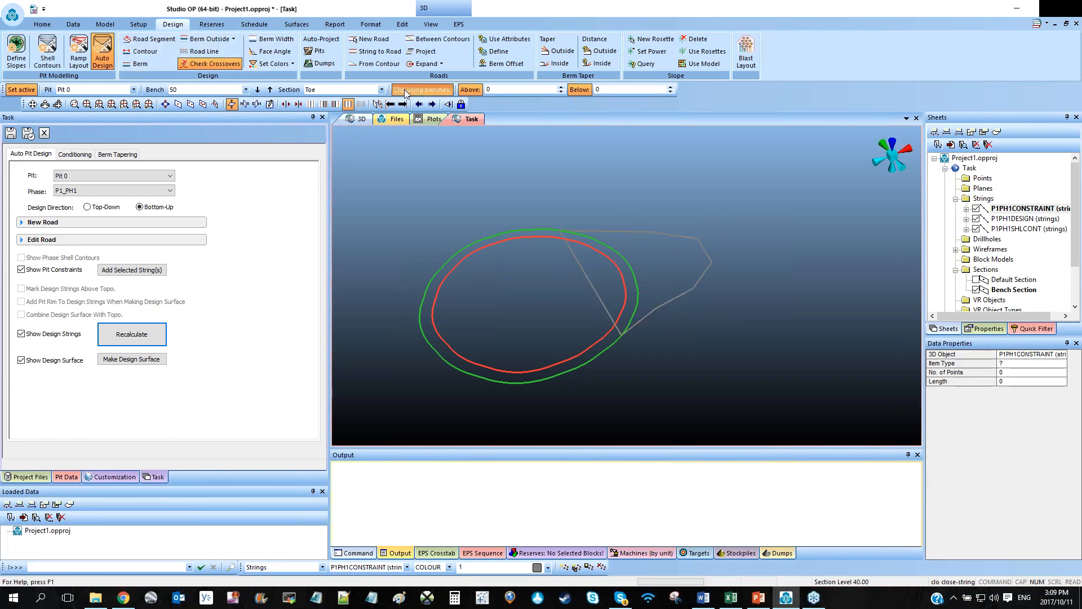
Turn off bench clipping and recalculate the pit design strings with the bench 50 constraint.
click(423, 90)
middle_drag(560, 235, 625, 203)
click(132, 334)
scroll(715, 223, up, 3)
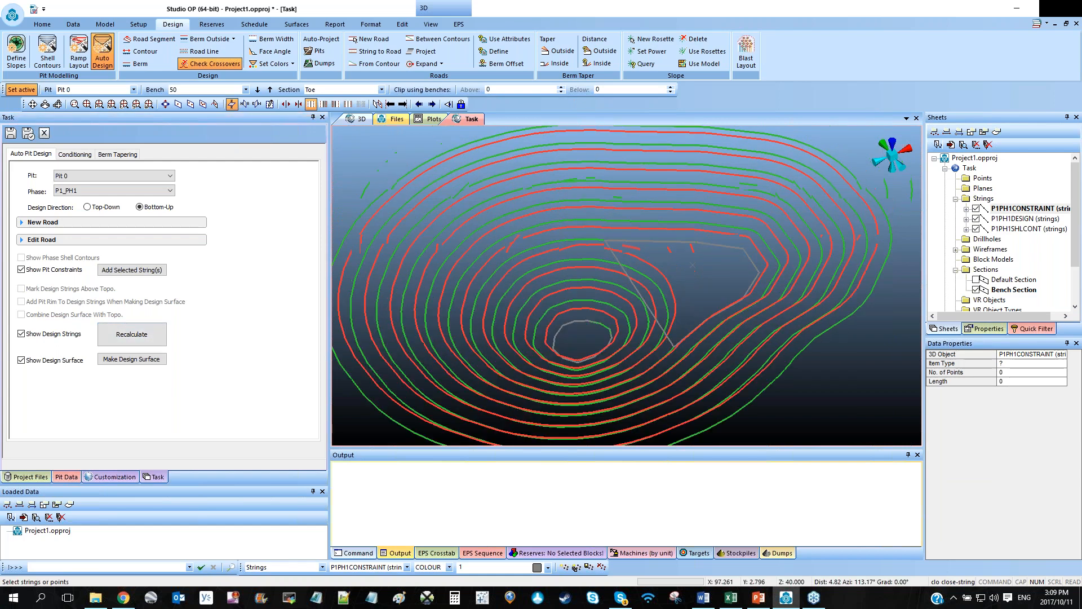
middle_drag(675, 293, 668, 271)
middle_drag(668, 290, 786, 235)
Move the section to bench 70 and turn bench clipping back on.
click(270, 90)
click(270, 90)
click(270, 90)
click(258, 90)
click(422, 90)
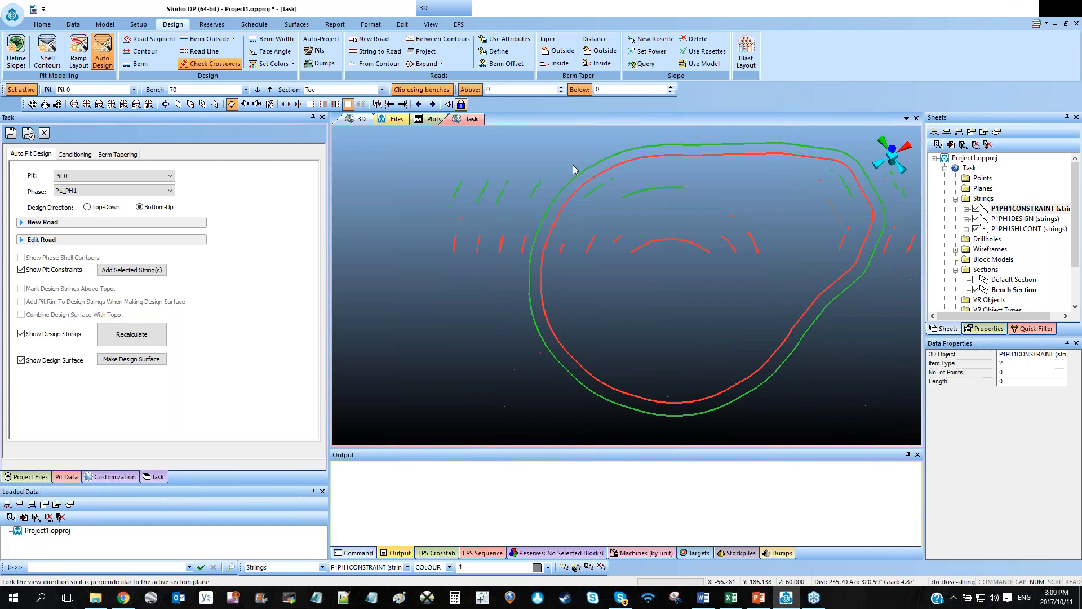
Draw a seven-point constraint string bulging outward from the west side of the bench 70 crest and close it.
key(s)
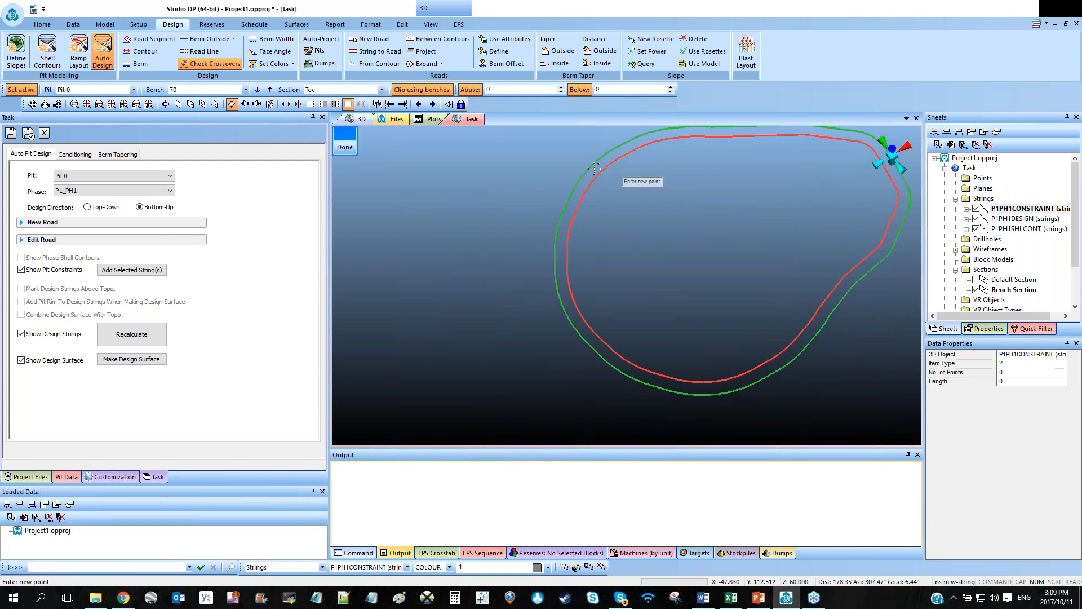
click(543, 194)
click(522, 260)
click(527, 323)
click(562, 366)
click(618, 391)
click(699, 397)
right_click(700, 398)
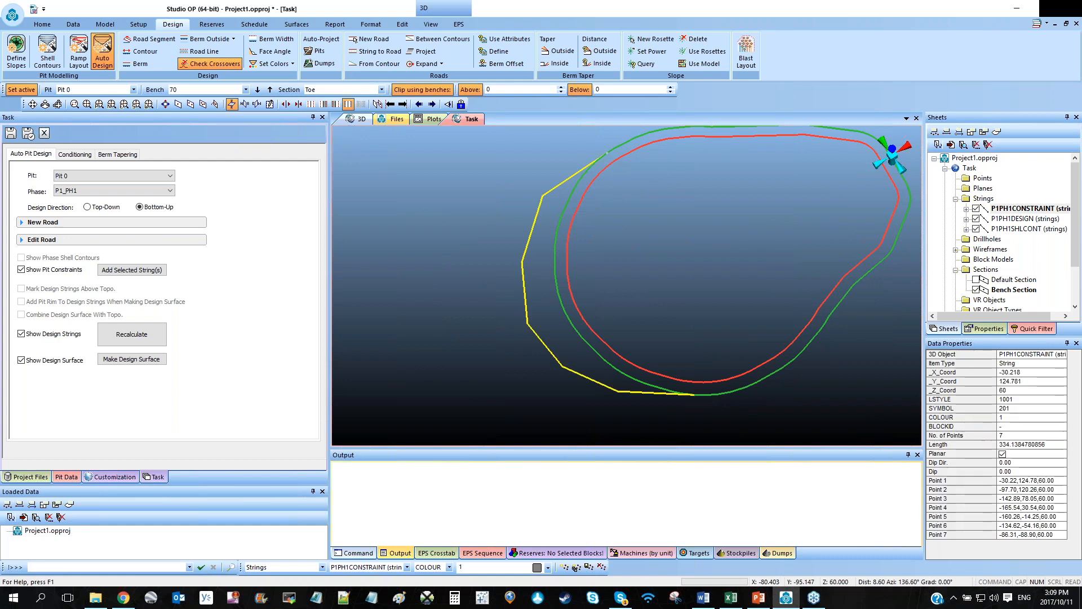
click(704, 398)
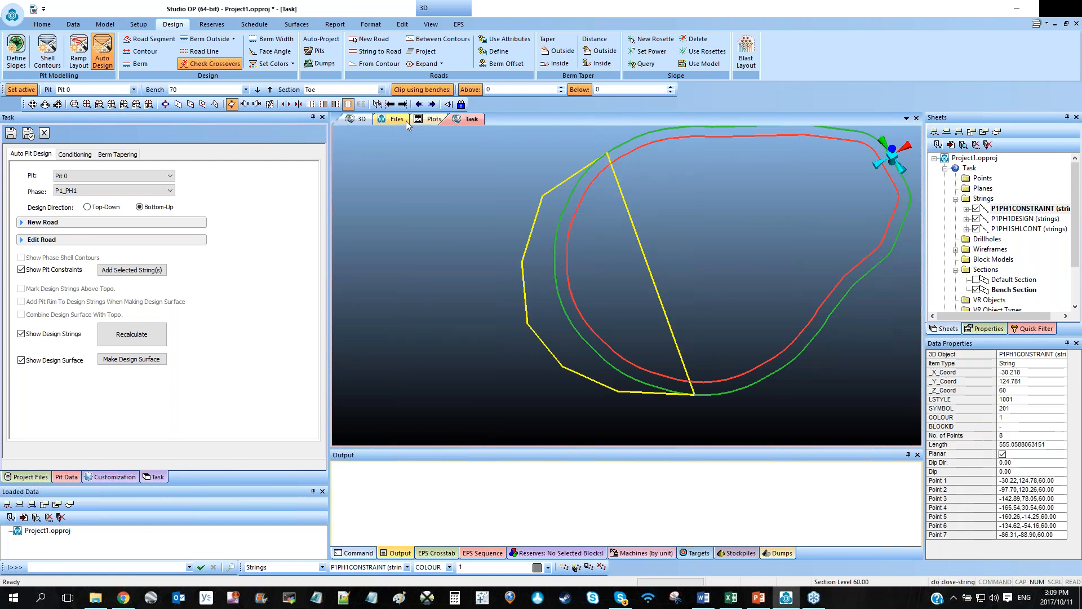
Turn off bench clipping, recalculate the design strings with the bench 70 constraint, and examine both pushback constraint strings in 3D.
click(421, 91)
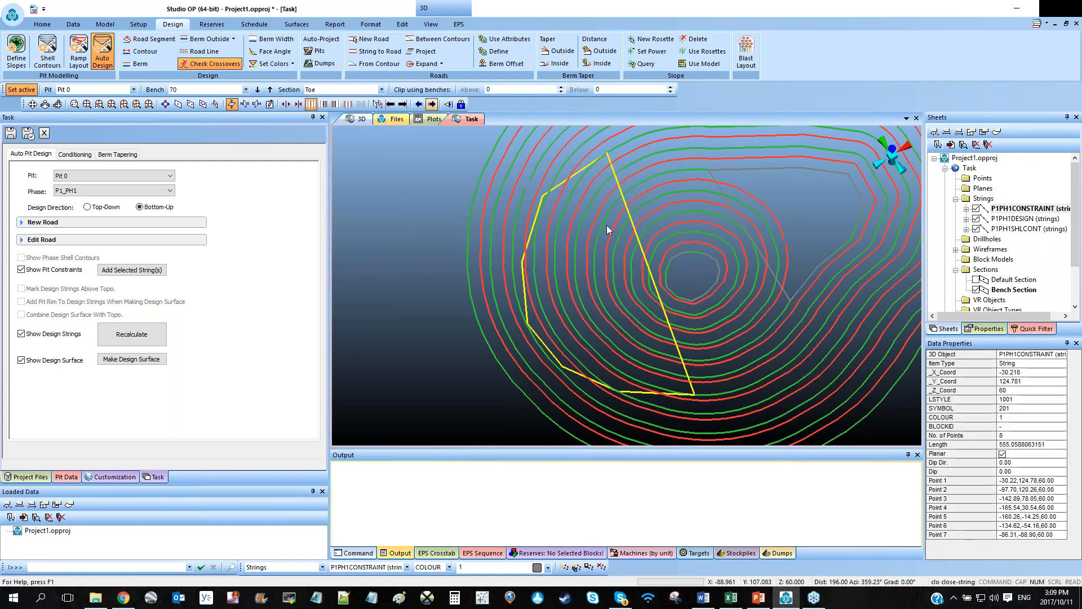
click(132, 334)
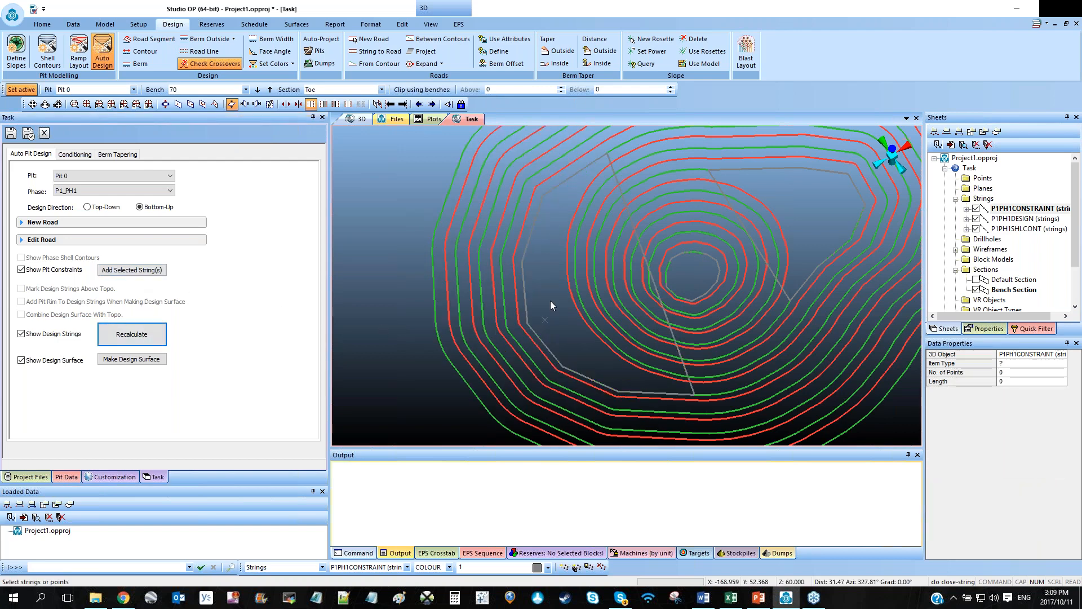
middle_drag(550, 301, 482, 320)
drag(475, 339, 459, 174)
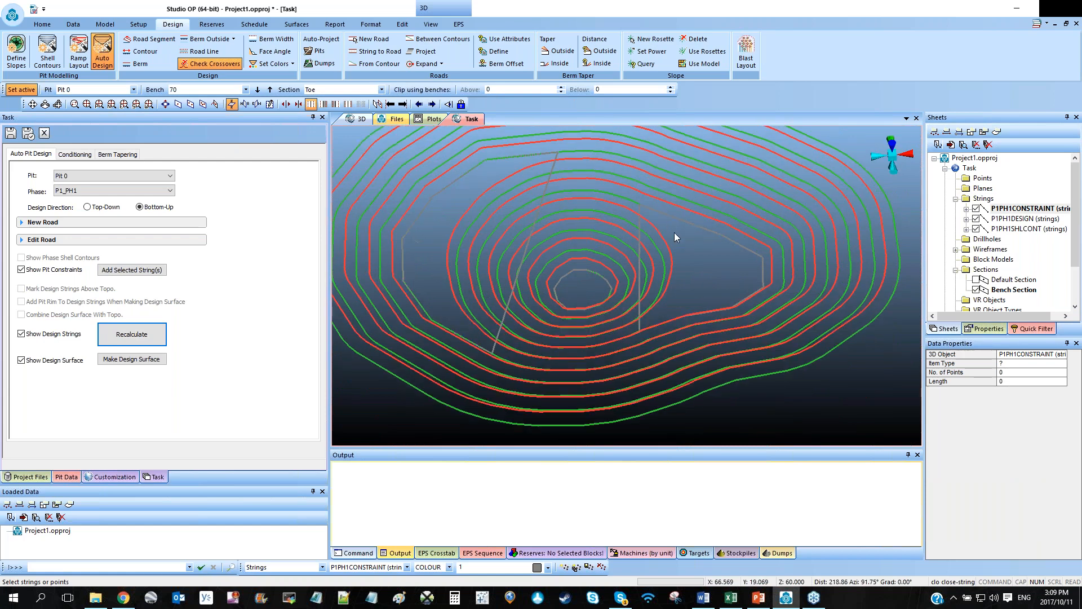
click(552, 184)
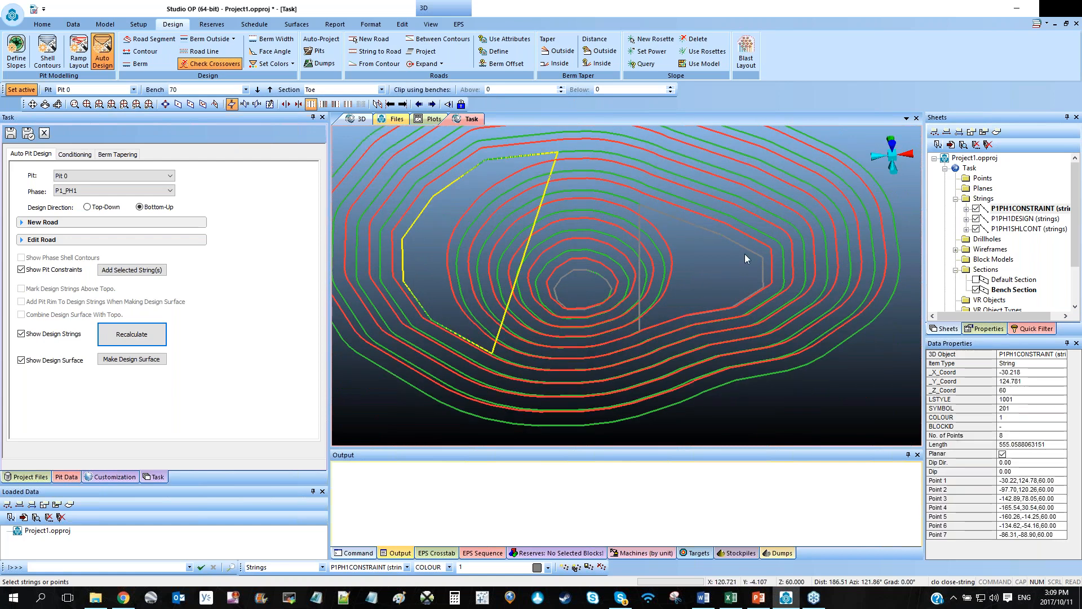
click(641, 225)
drag(640, 226, 727, 259)
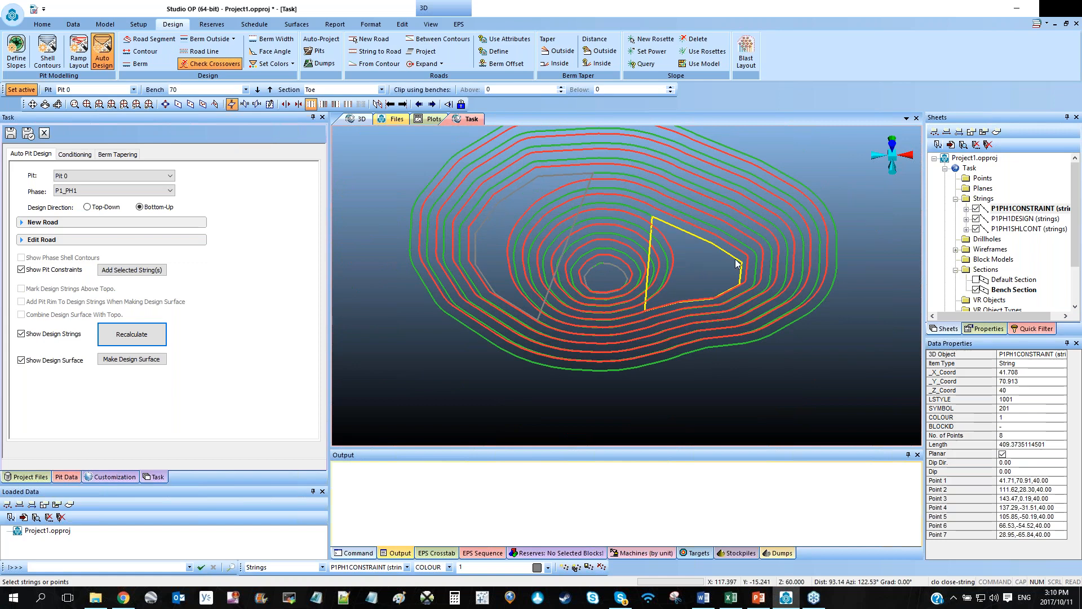
drag(735, 264, 689, 298)
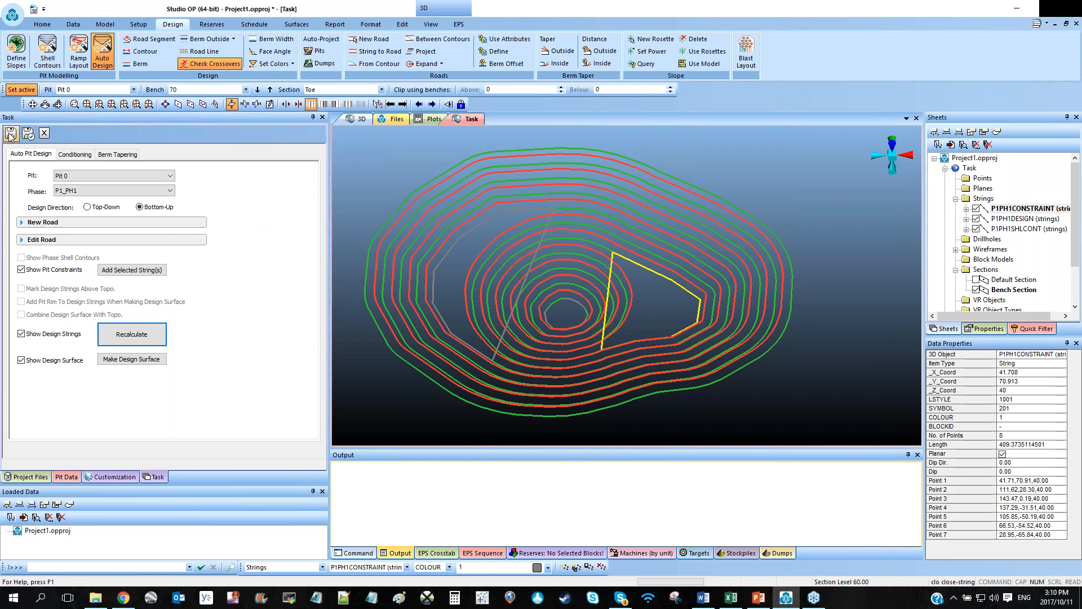
Save the design and define Pit 0's slope regions by boundary strings, using the boundary_strings file with GEOTECH as region ID.
click(21, 59)
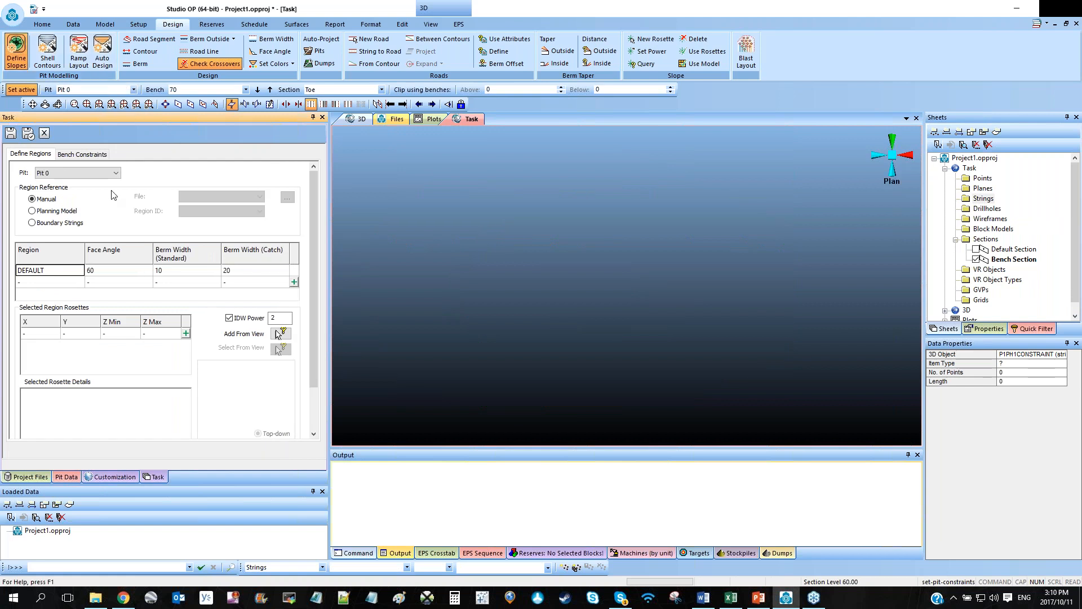
click(32, 223)
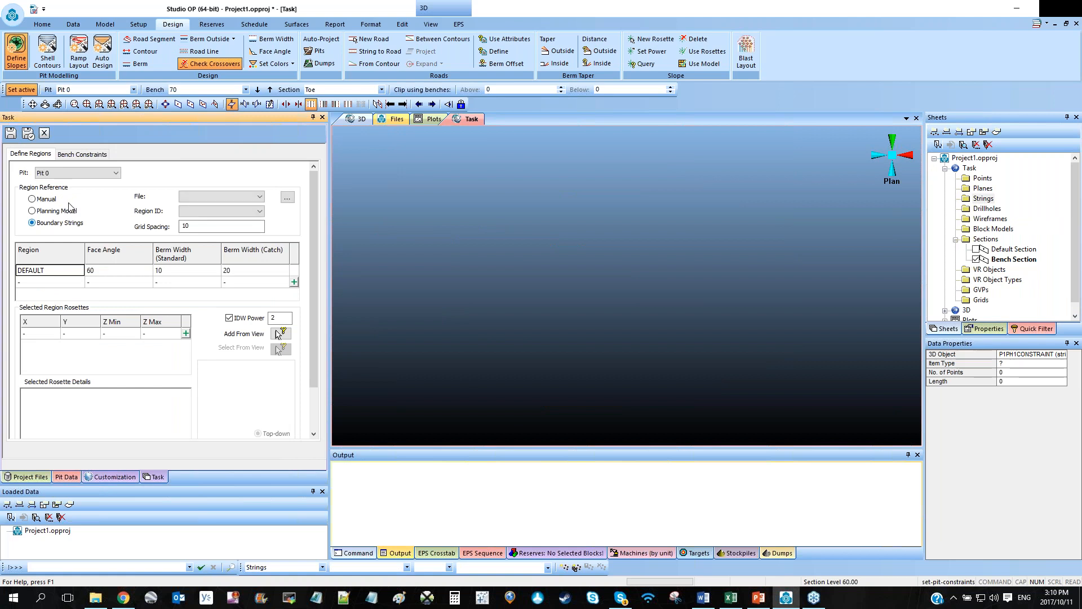
click(287, 198)
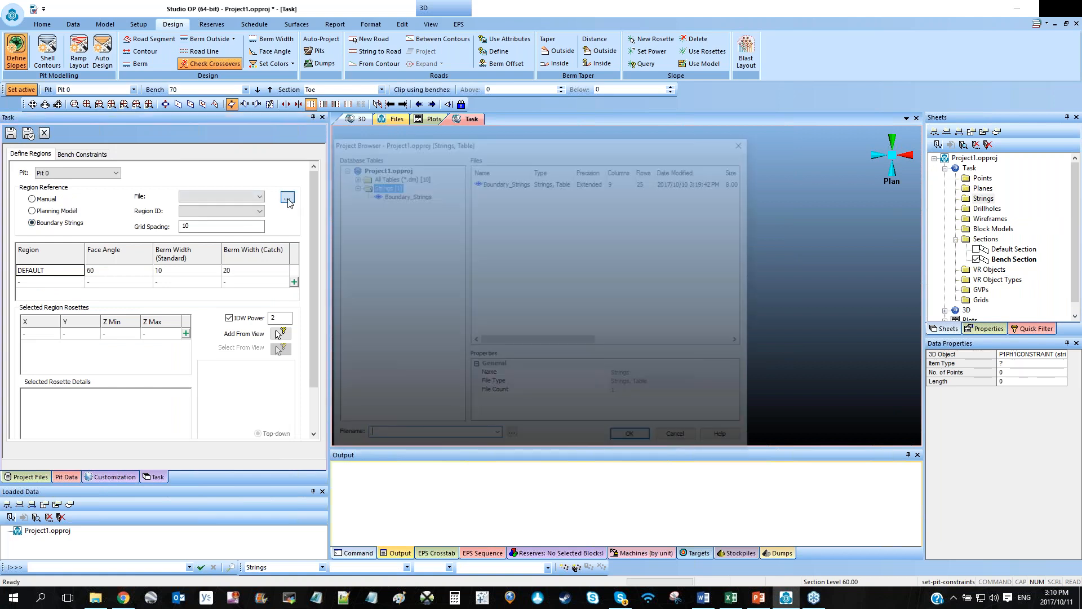
click(628, 433)
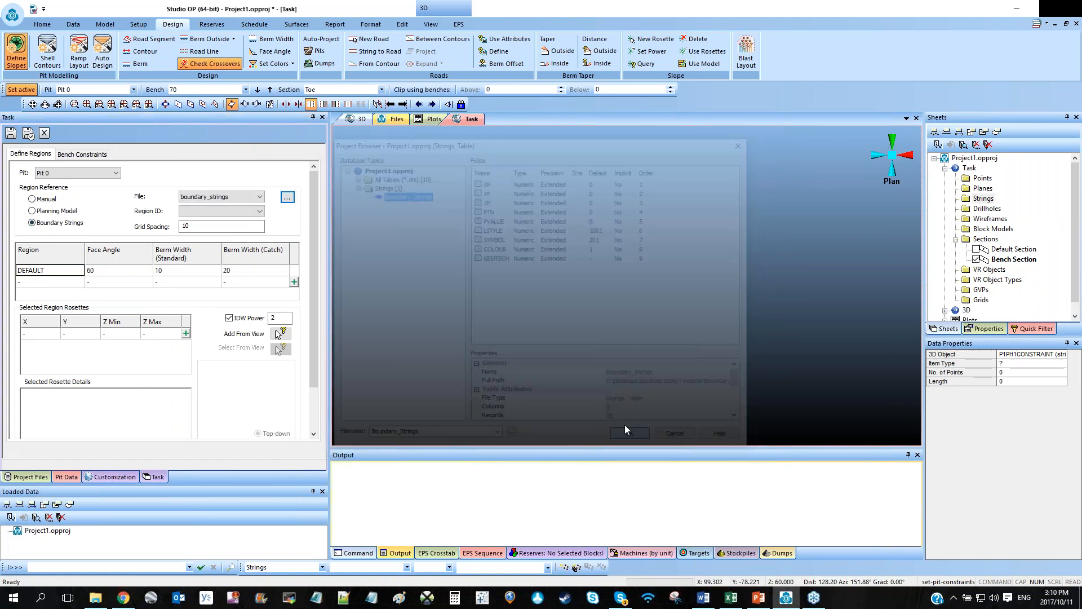
click(262, 213)
click(237, 224)
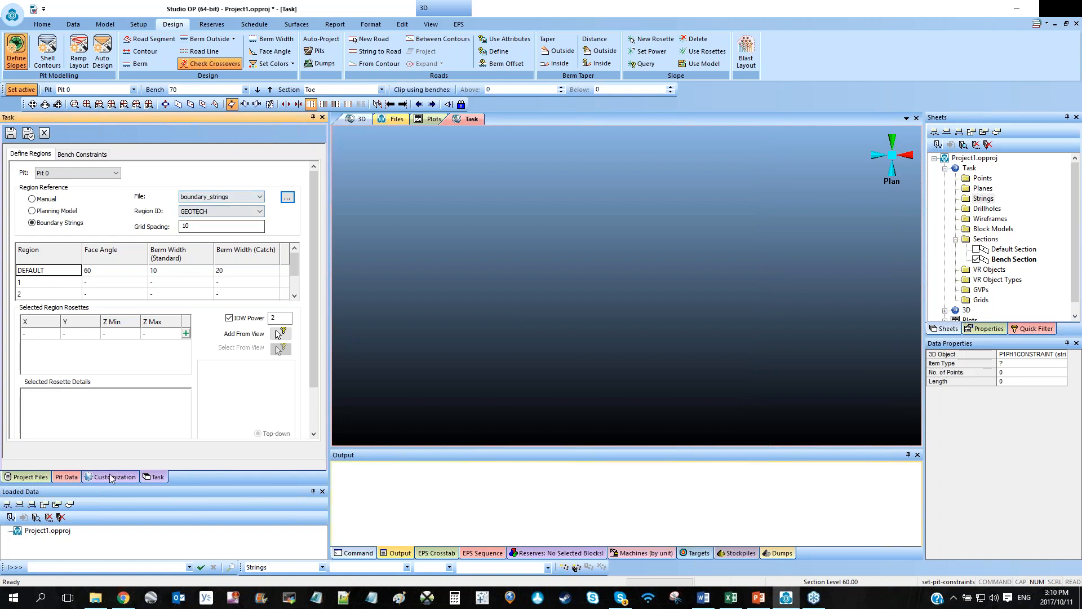
Load Pit 0's slope region strings and examine the GEOTECH value of each boundary string.
click(66, 476)
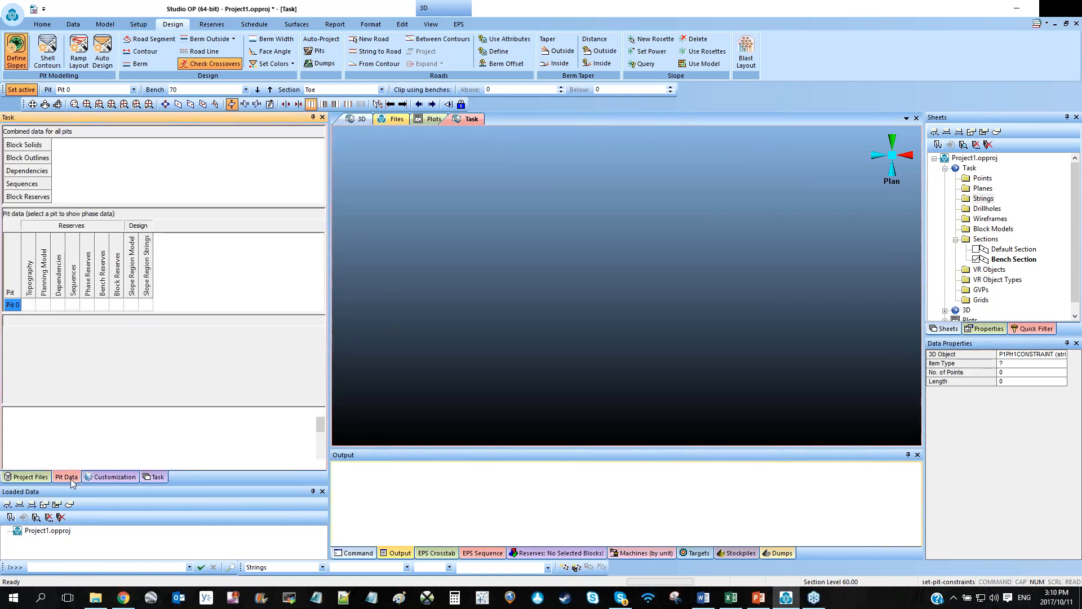
click(146, 305)
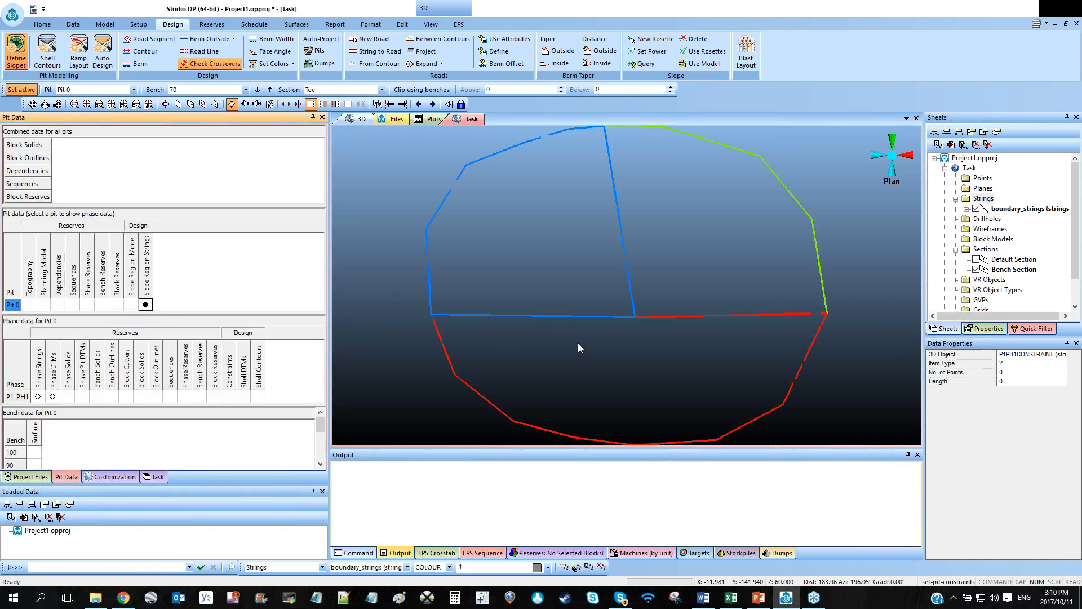
click(515, 231)
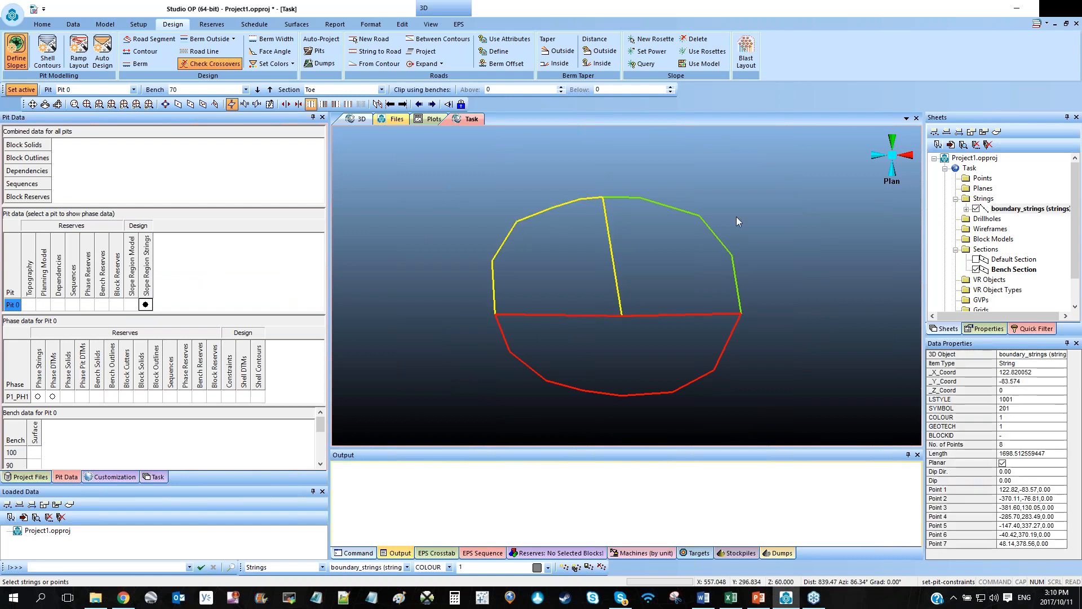
click(670, 393)
click(520, 221)
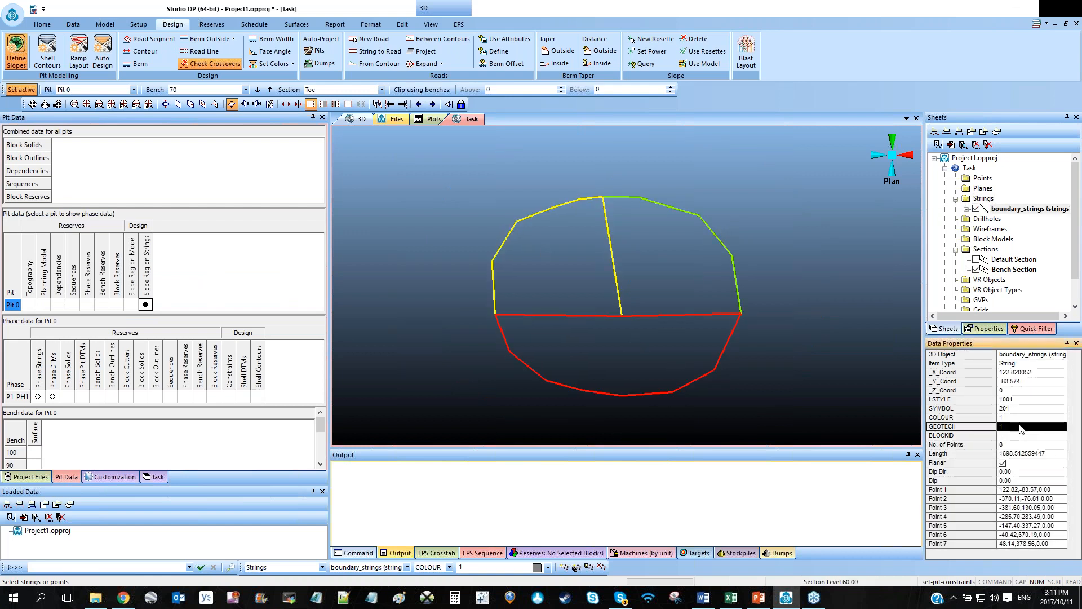
click(731, 263)
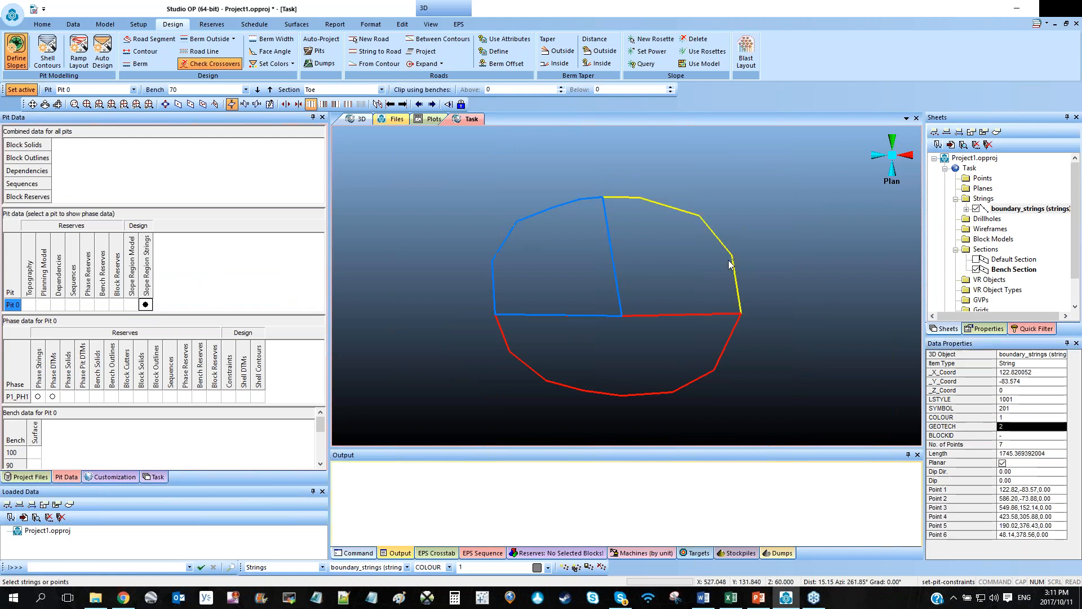
click(688, 383)
click(843, 391)
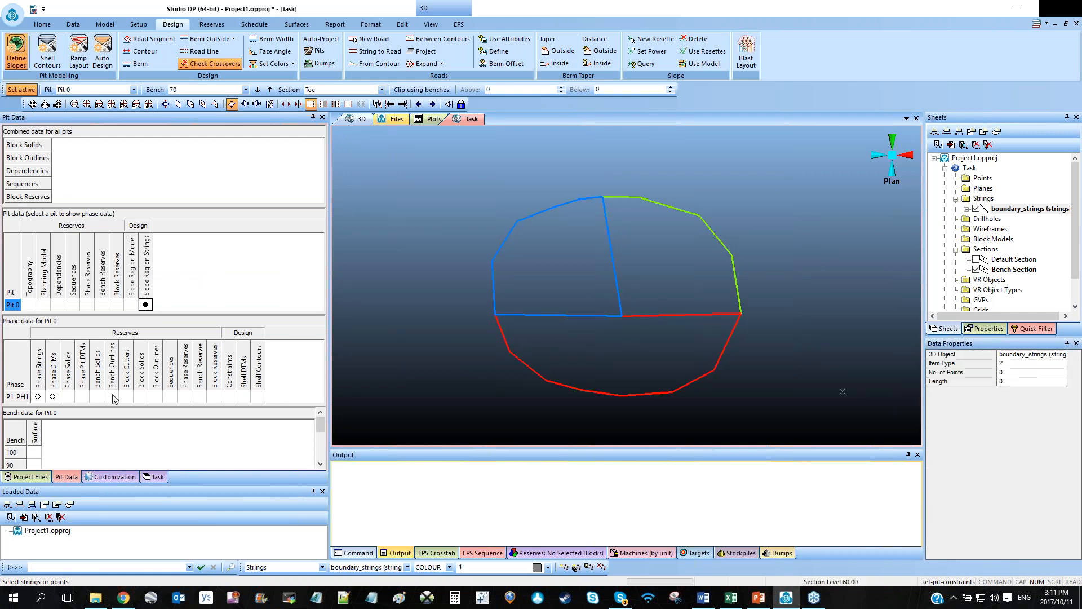
Set slope region 1 to a face angle of 40, standard berm width of 10 and catch berm width of 20.
click(153, 477)
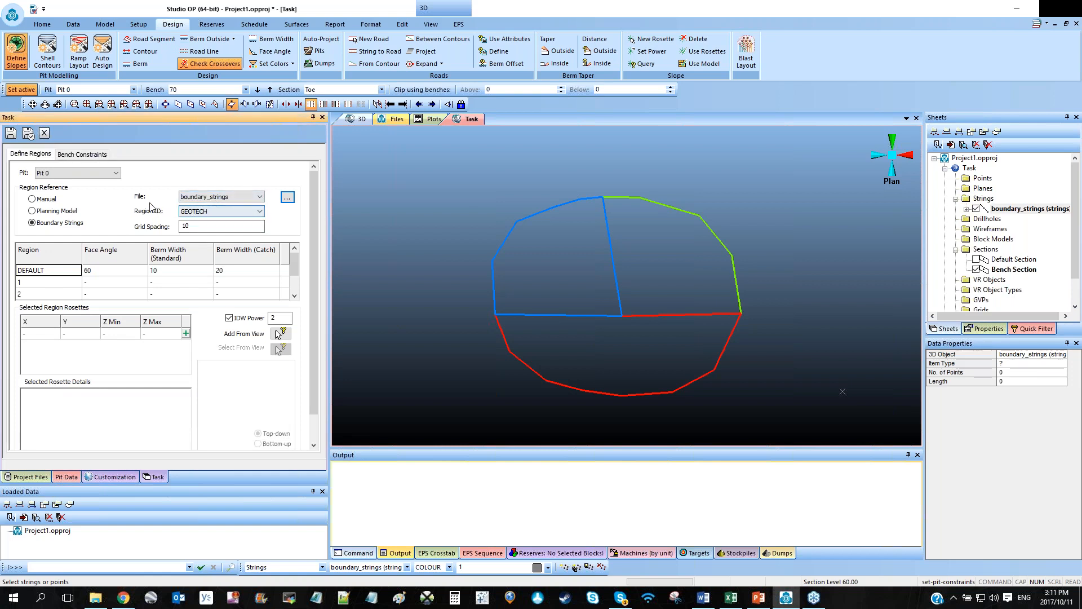
click(55, 293)
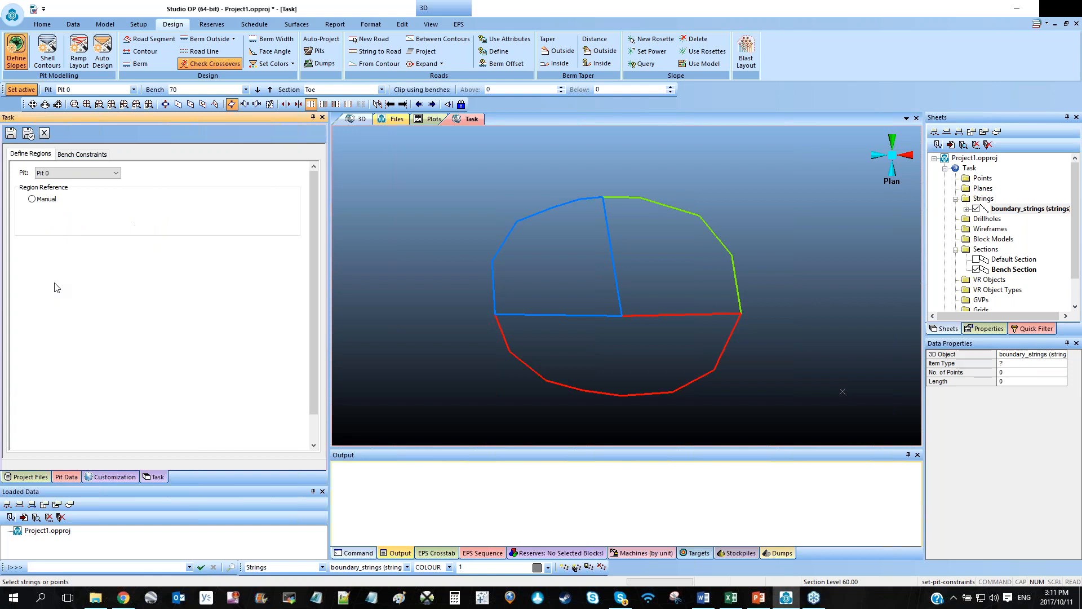
click(297, 294)
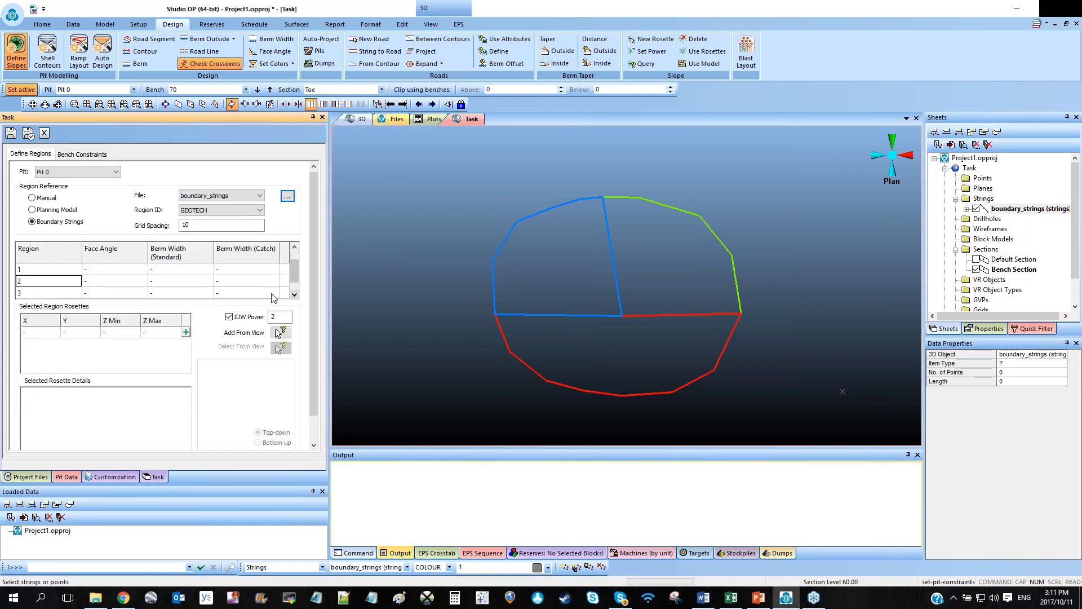
click(294, 248)
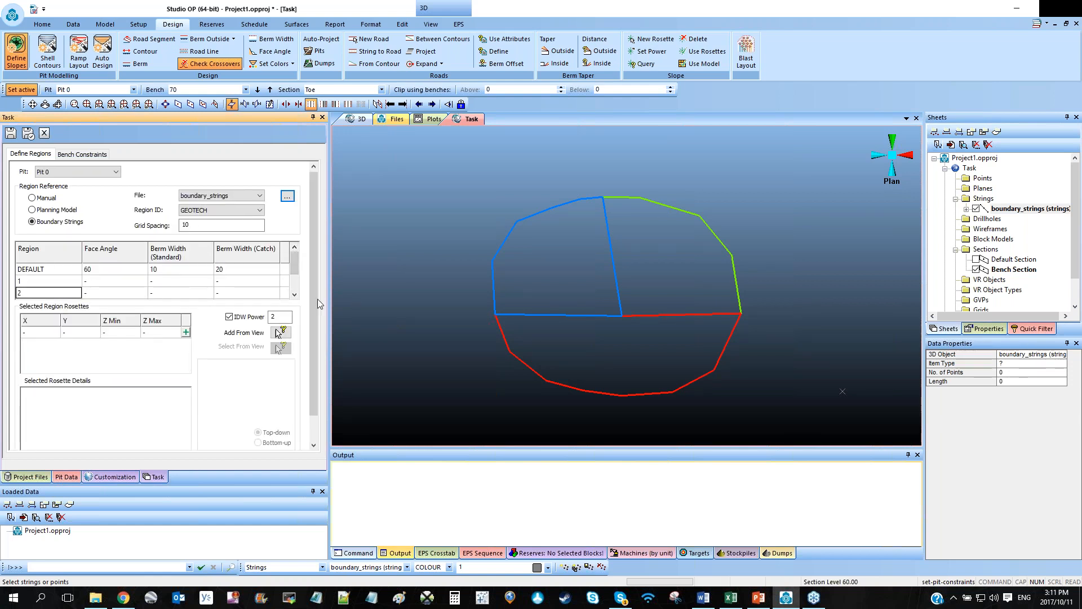
click(294, 294)
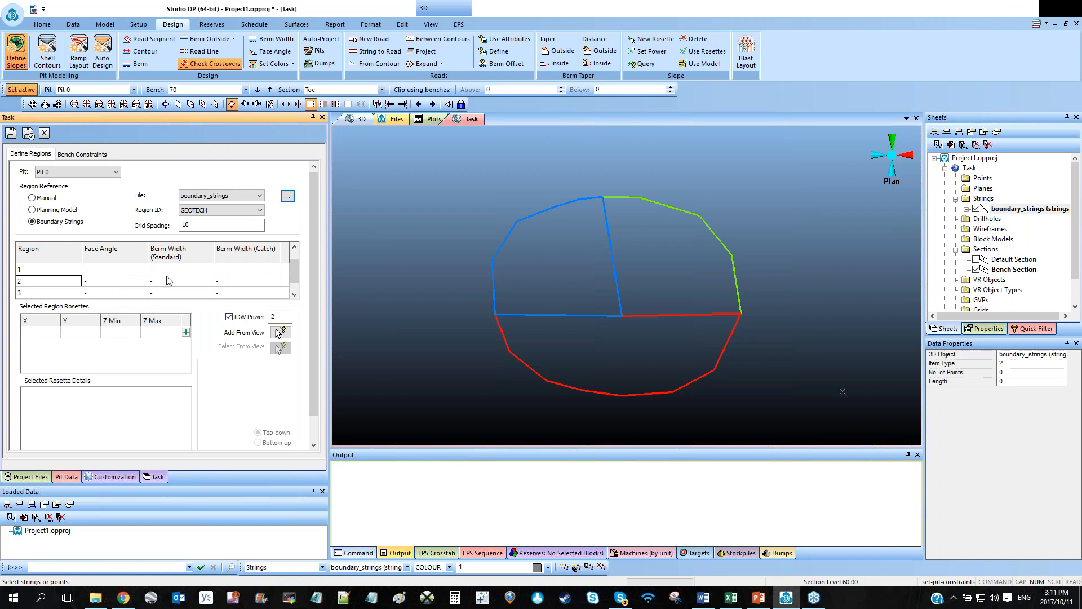
click(294, 247)
click(114, 280)
text(40)
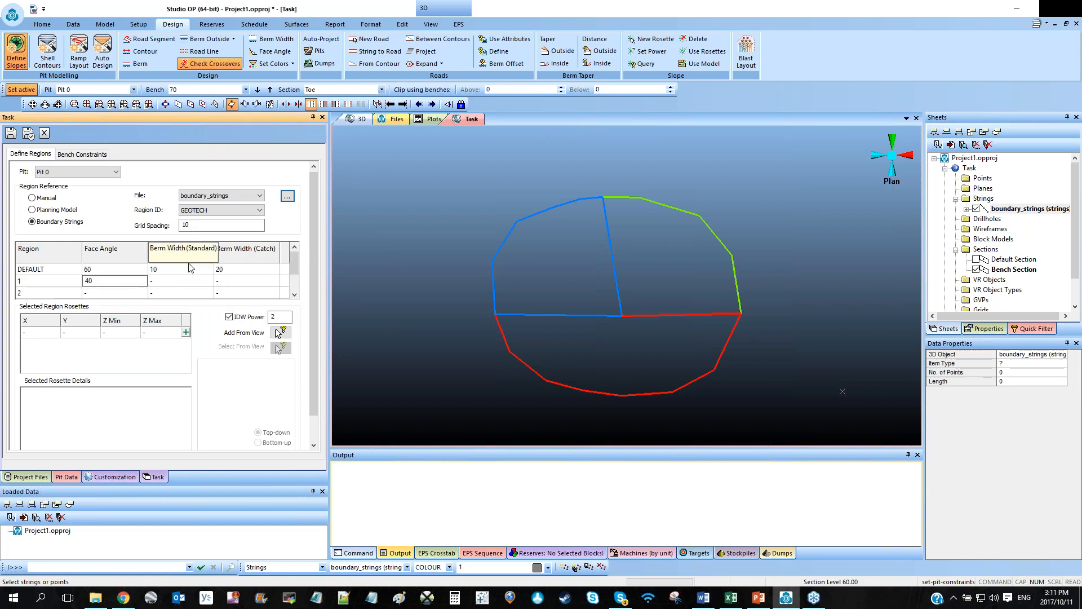
key(Tab)
text(10)
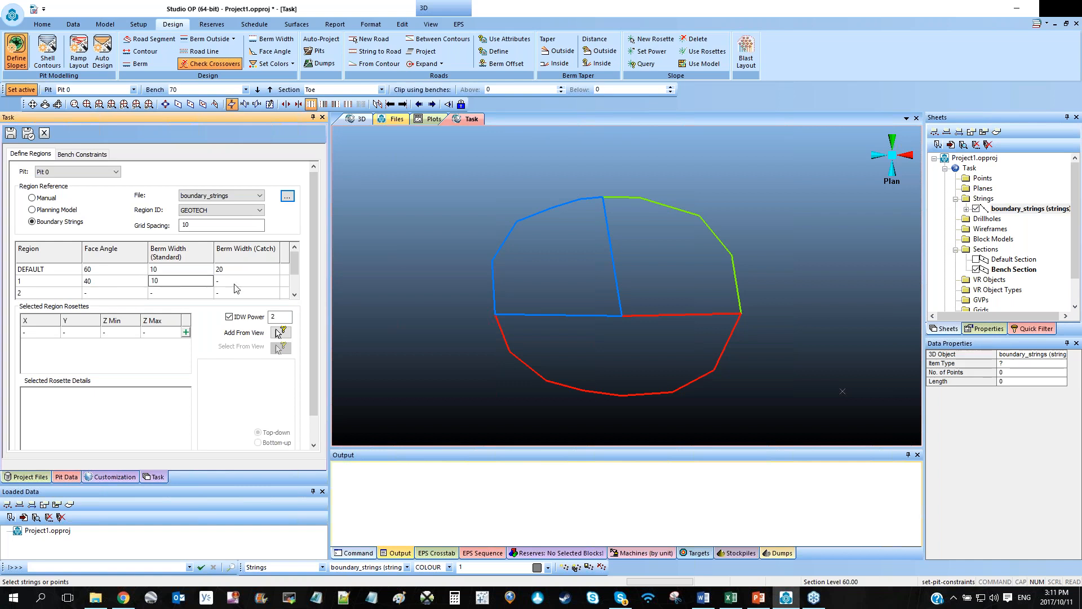
key(Tab)
text(20)
Set slope region 2 to a face angle of 60, standard berm width of 8 and catch berm width of 12.
key(Tab)
text(6)
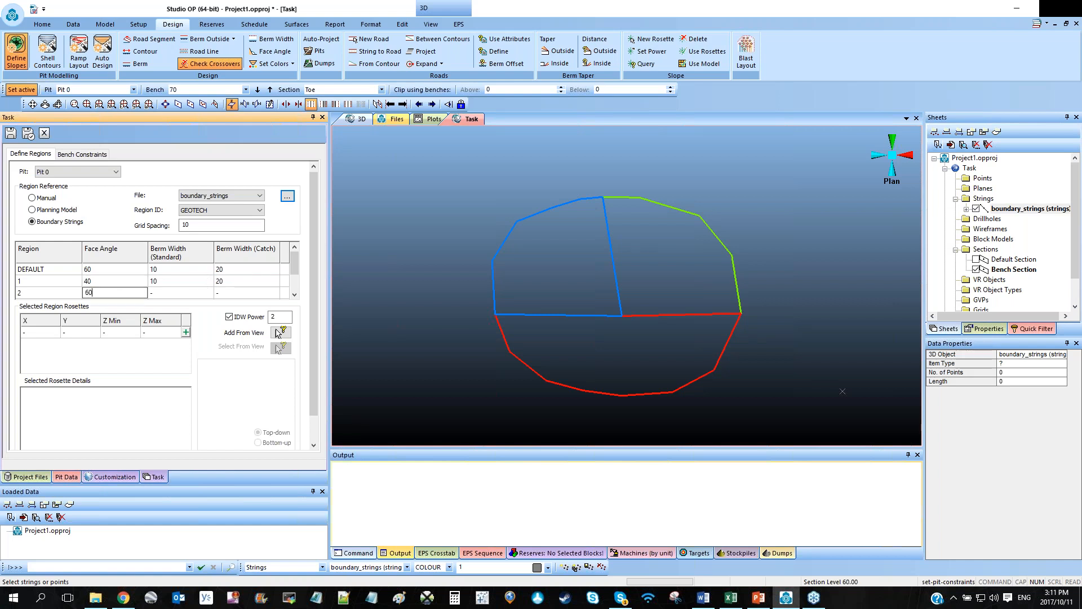
key(Tab)
text(10)
key(Tab)
text(12)
Set slope region 3 to a face angle of 80, standard berm width of 4 and catch berm width of 8.
click(294, 295)
click(294, 295)
click(101, 280)
text(80)
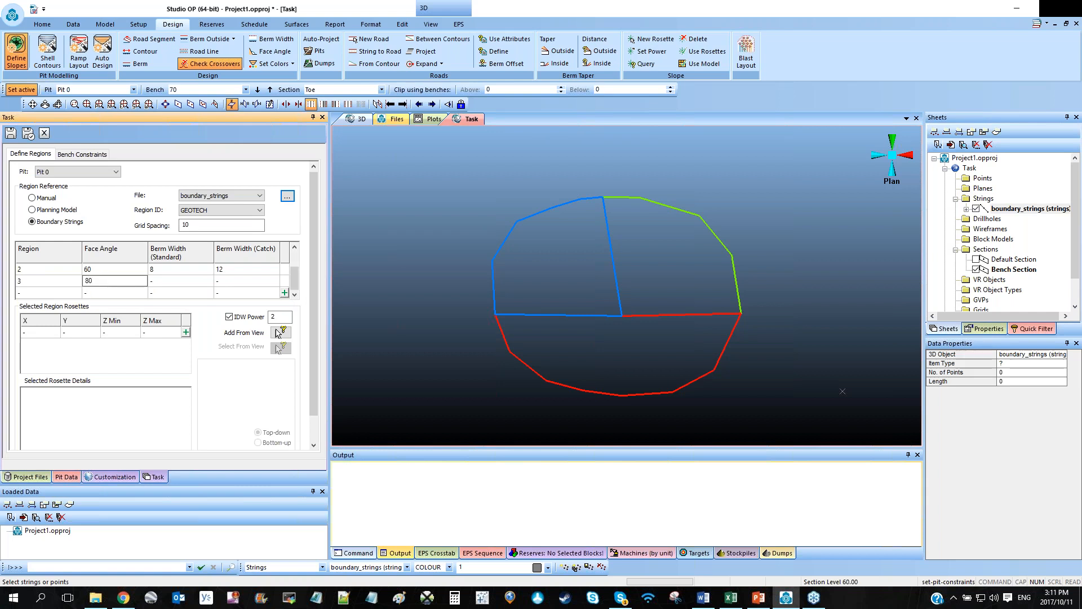
click(171, 281)
text(4)
click(223, 282)
text(8)
scroll(260, 259, up, 2)
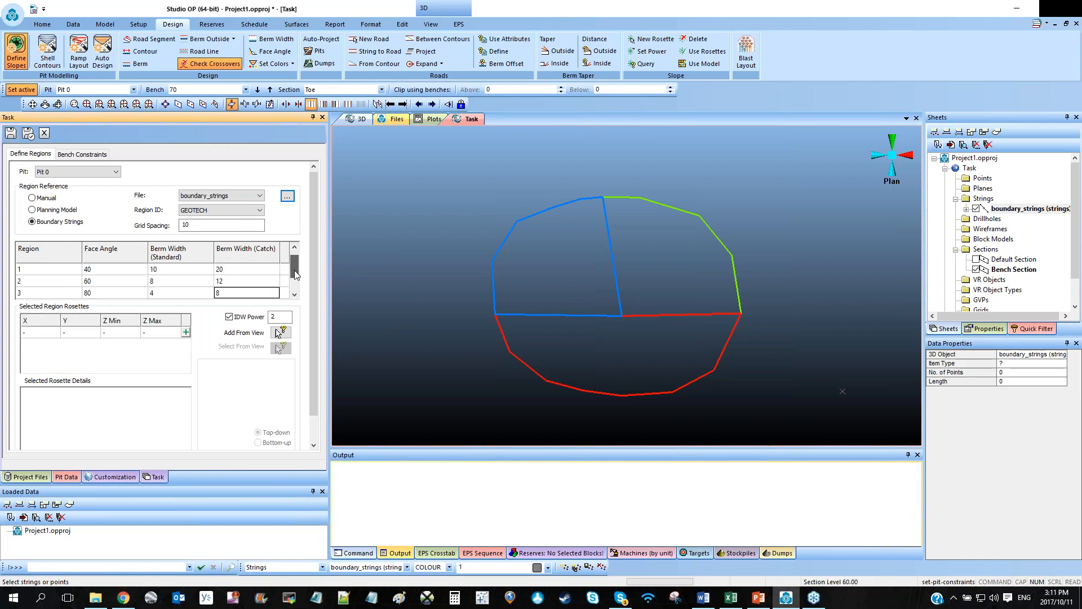
Reopen the automatic pit design and load Pit 0's slope region strings over the existing design strings.
click(106, 51)
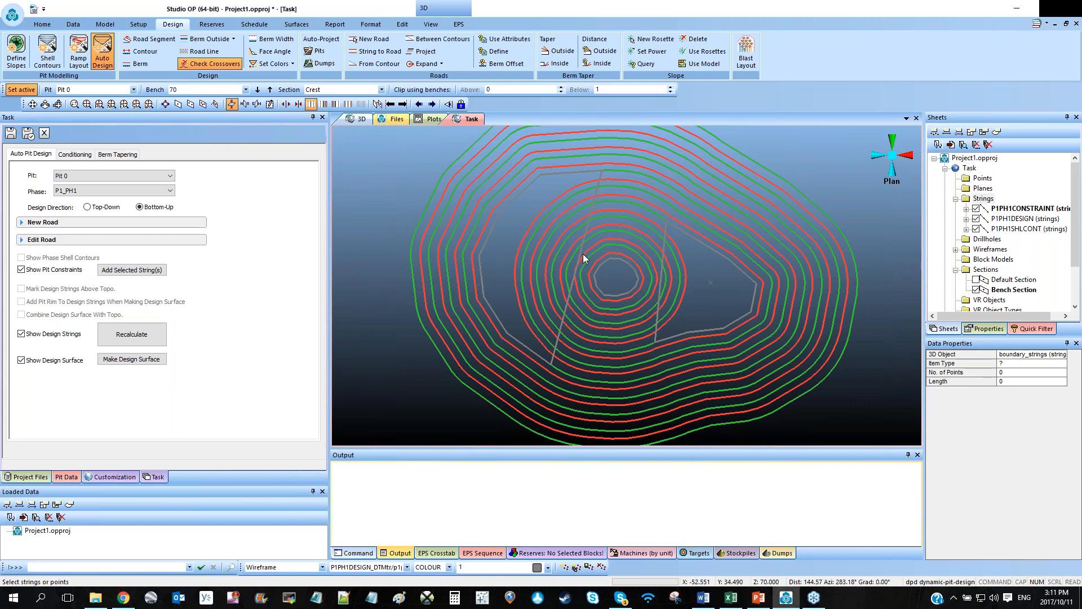
click(683, 305)
scroll(686, 304, down, 1)
scroll(686, 303, down, 1)
click(67, 476)
click(145, 305)
click(841, 284)
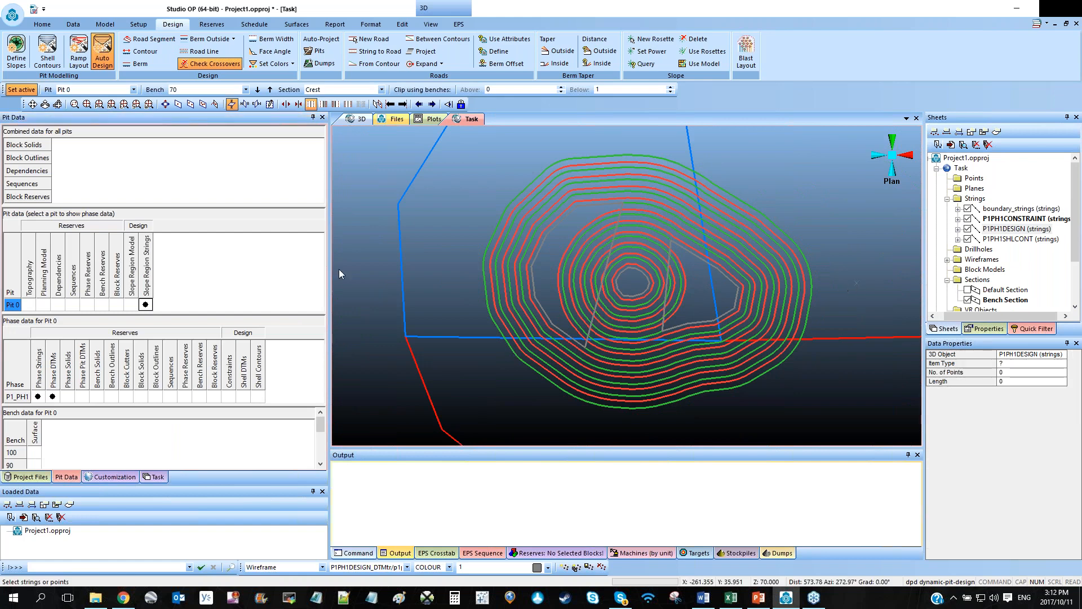
Hide the design strings and delete all three existing pit constraint strings.
click(154, 477)
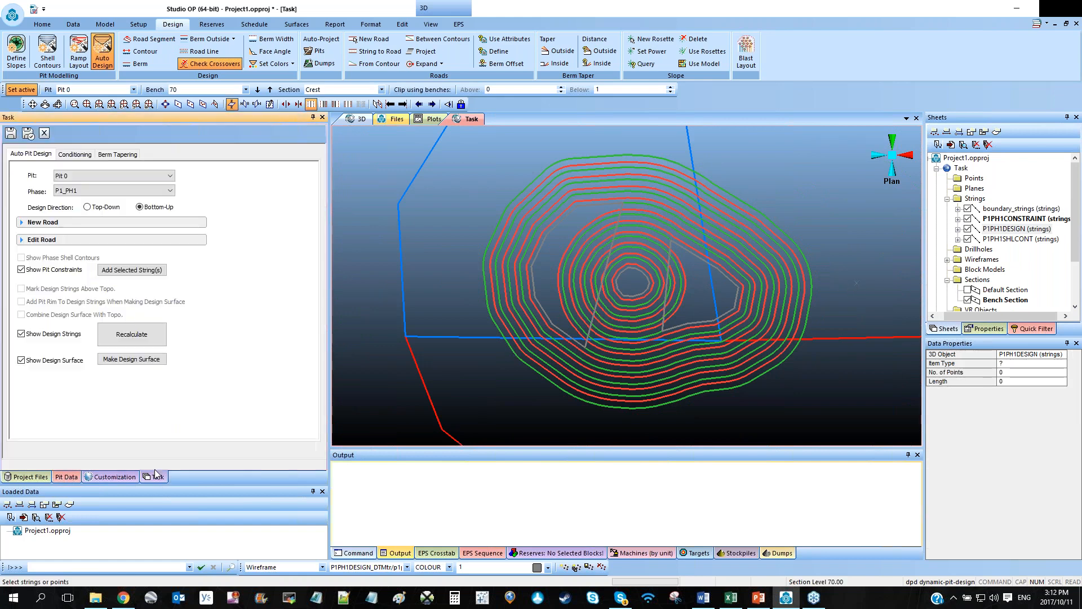
click(21, 334)
click(670, 301)
key(Delete)
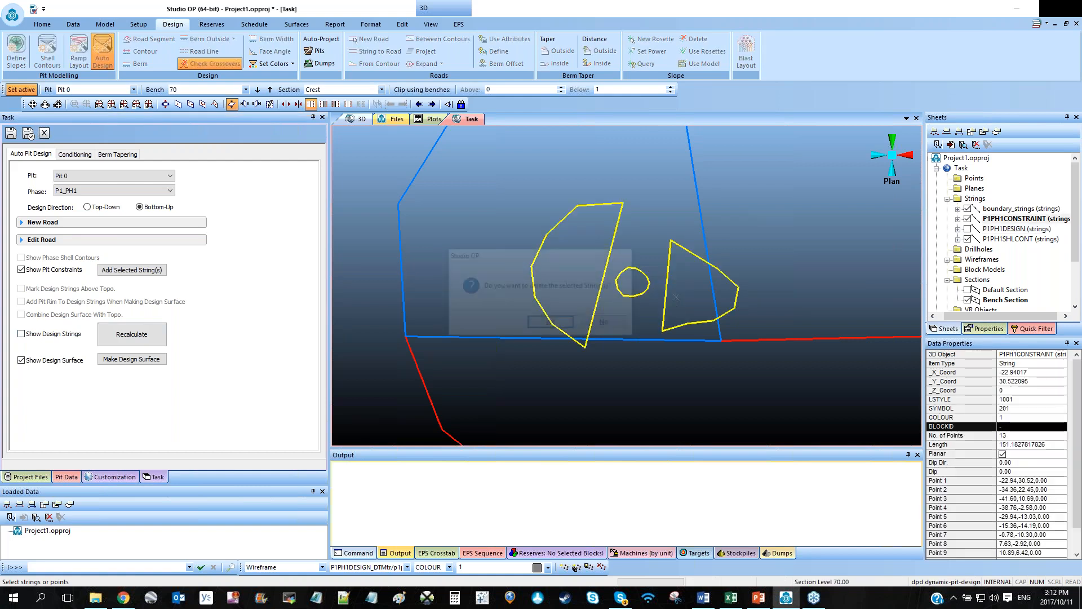
key(Return)
Draw a closed constraint string with a perimeter of about 429 inside the northwest slope region at level 70 and smooth it.
scroll(736, 281, down, 3)
middle_drag(735, 291, 654, 300)
key(n)
key(s)
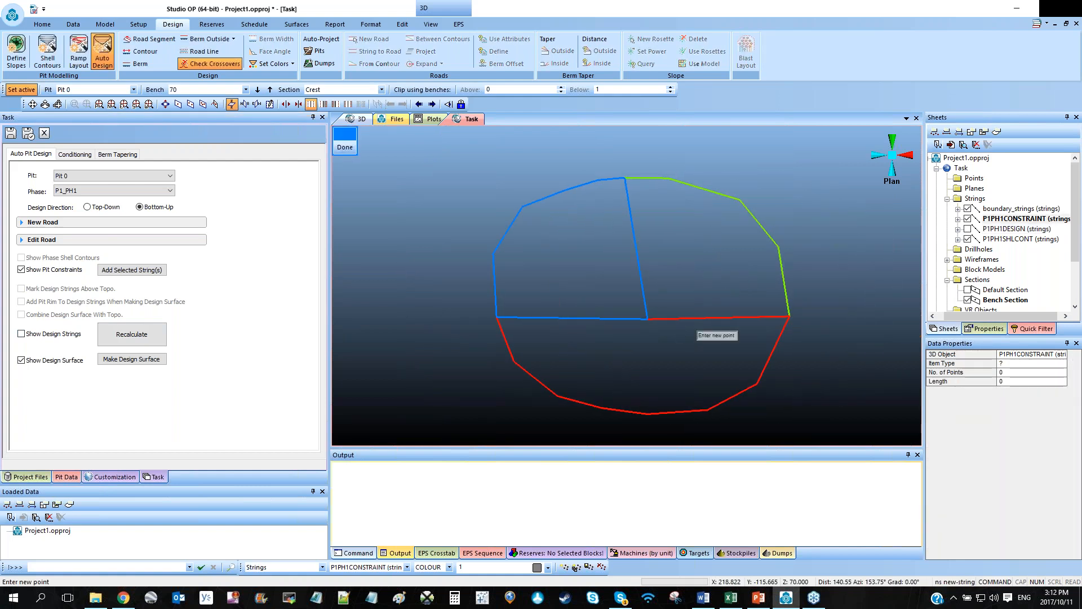
click(589, 240)
key(c)
key(l)
key(o)
key(s)
key(m)
key(s)
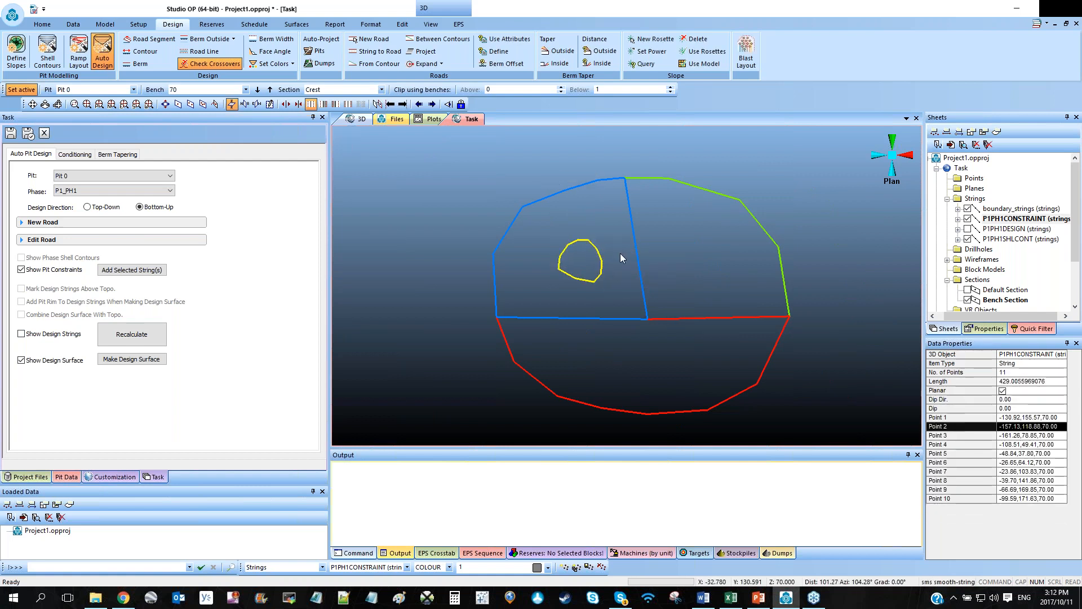
key(c)
key(p)
key(s)
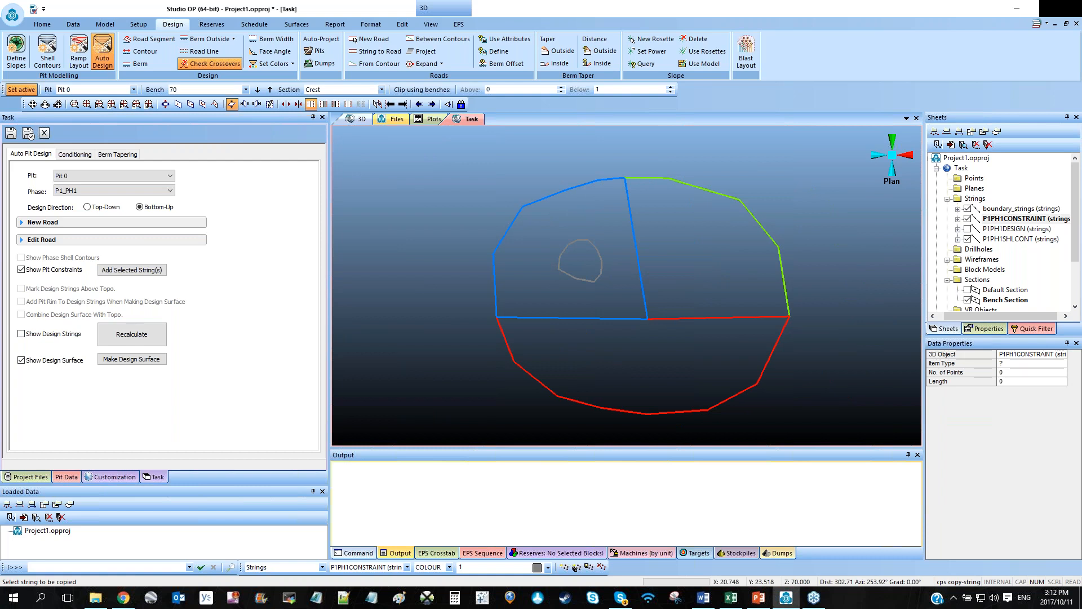
key(Escape)
Copy the constraint string about 323 east and 59 north into the northeast region, and about 195 east and 298 south into the southern region.
click(587, 280)
key(c)
key(p)
key(s)
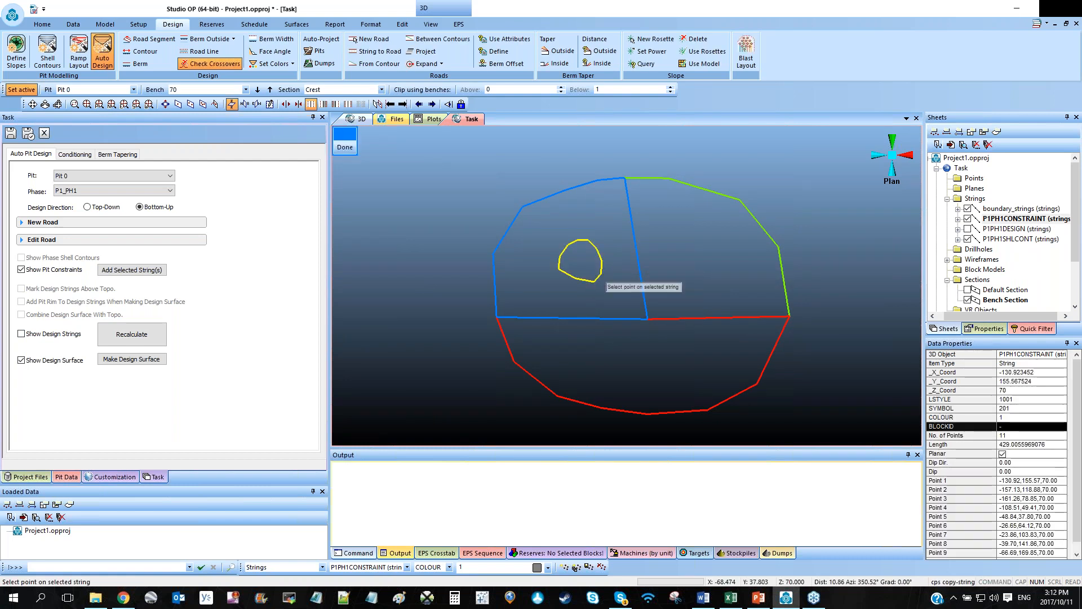
click(589, 281)
click(695, 263)
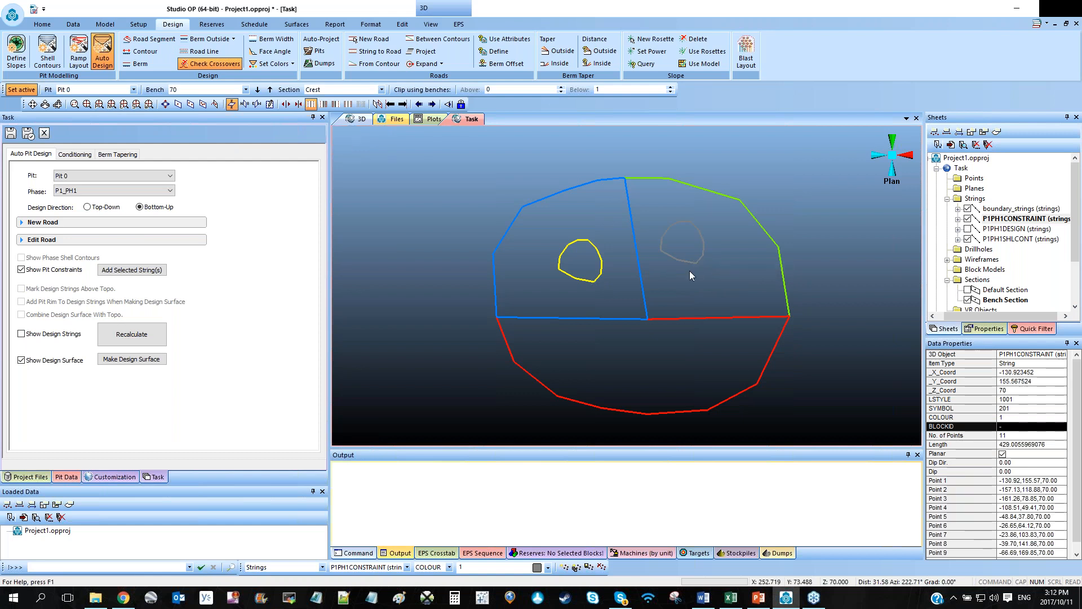
key(p)
key(s)
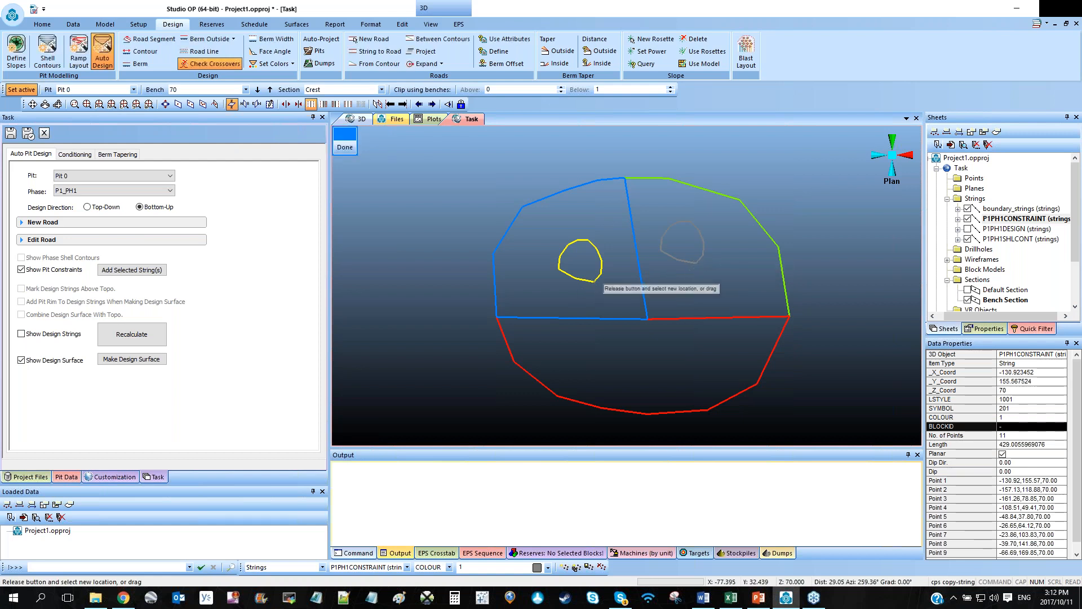
click(659, 372)
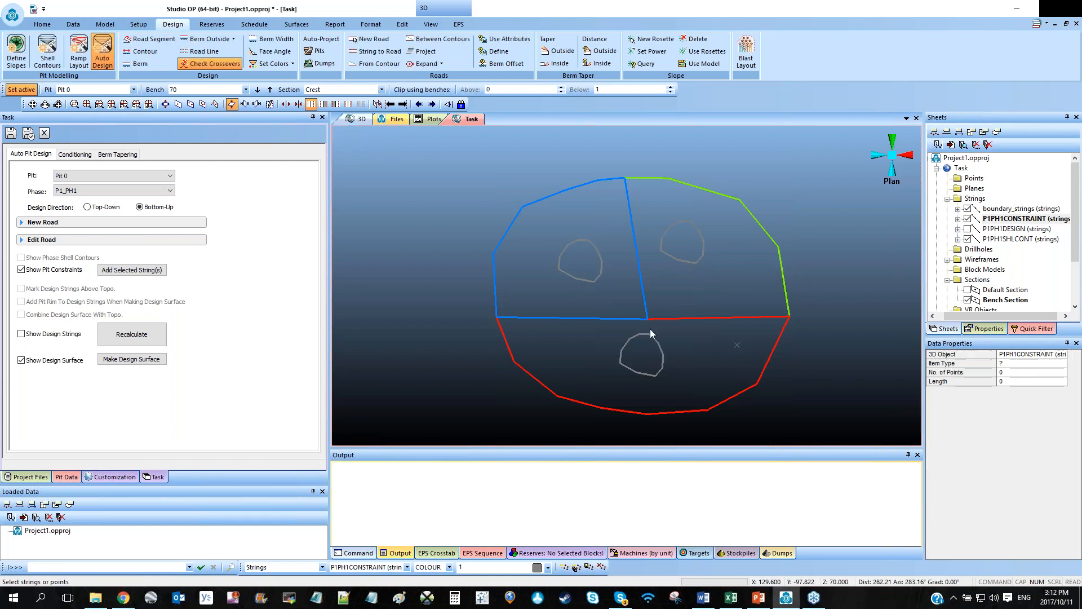
Move the northeast constraint string about 66 east and 54 south within its region.
click(688, 259)
key(m)
key(s)
key(t)
key(r)
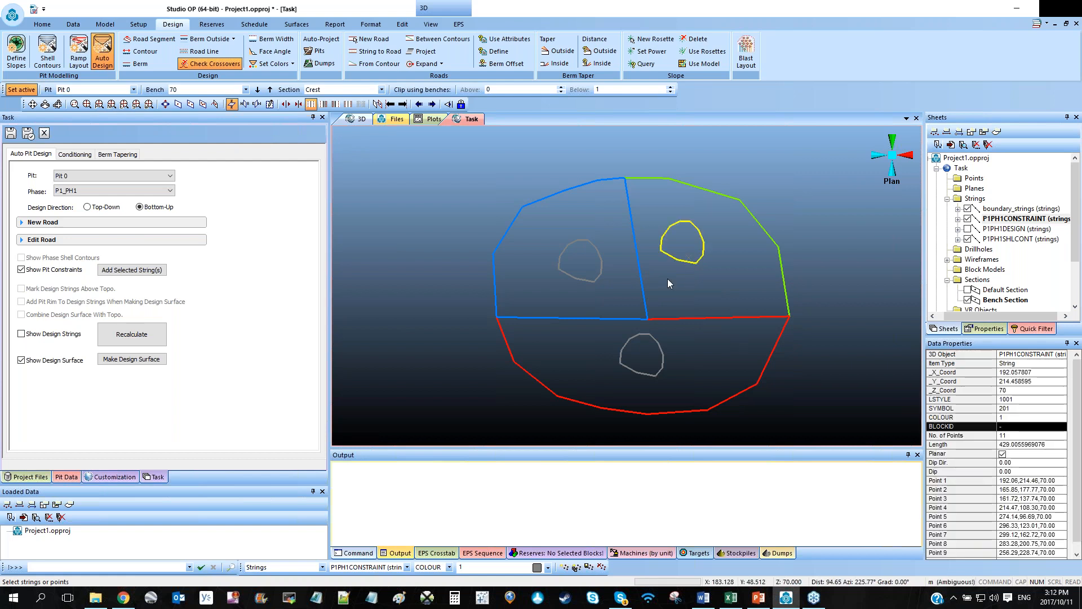
drag(691, 253, 712, 269)
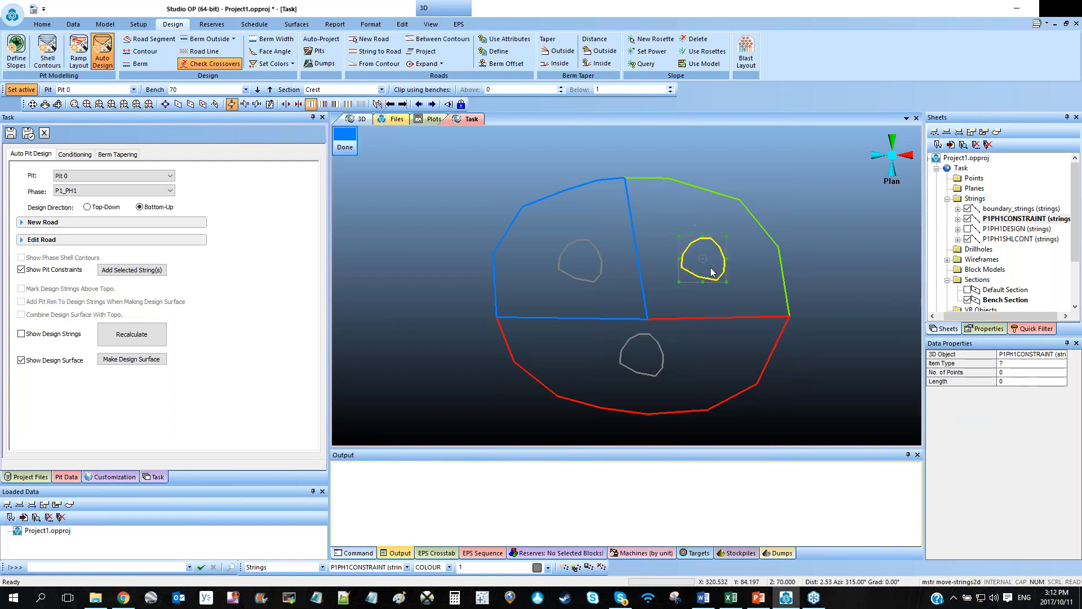
click(556, 272)
Translate the three constraint strings by -70 in Z without keeping the originals.
click(697, 263)
click(665, 343)
click(590, 269)
click(699, 280)
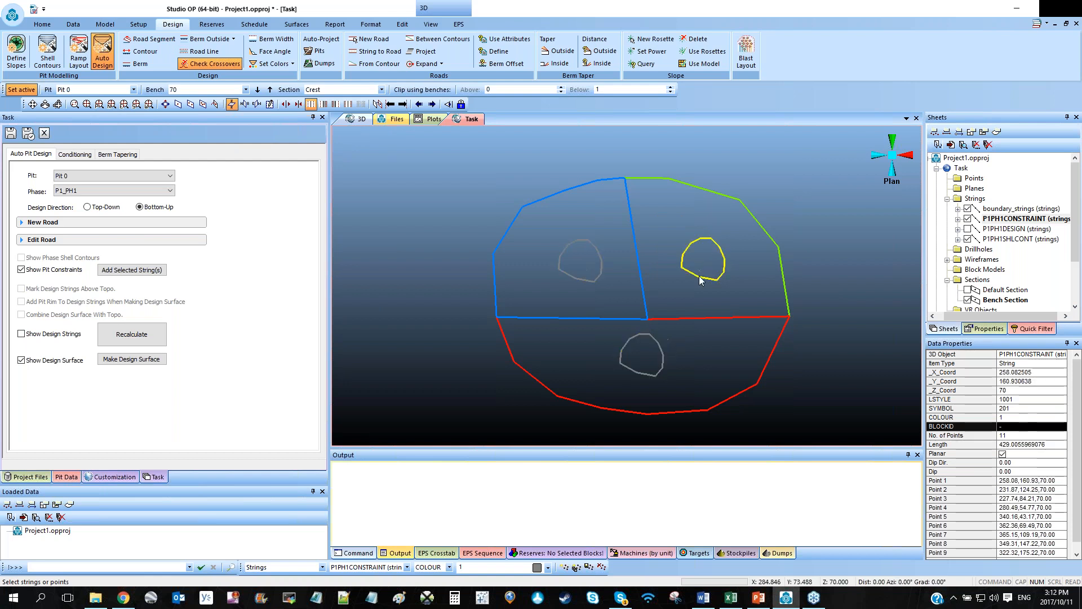
click(587, 280)
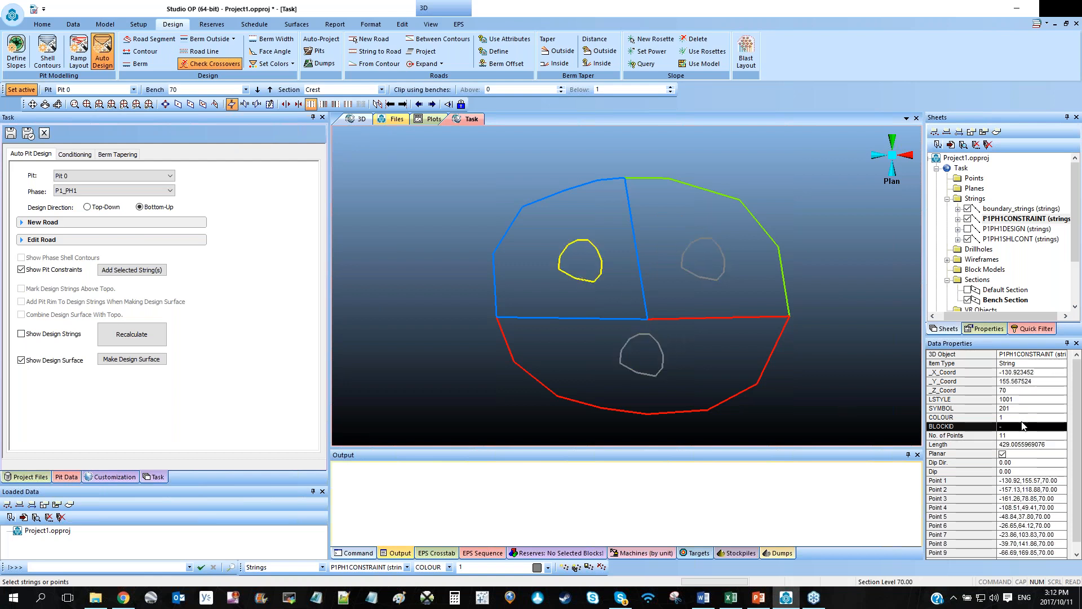
shift+drag(708, 351, 651, 366)
click(651, 366)
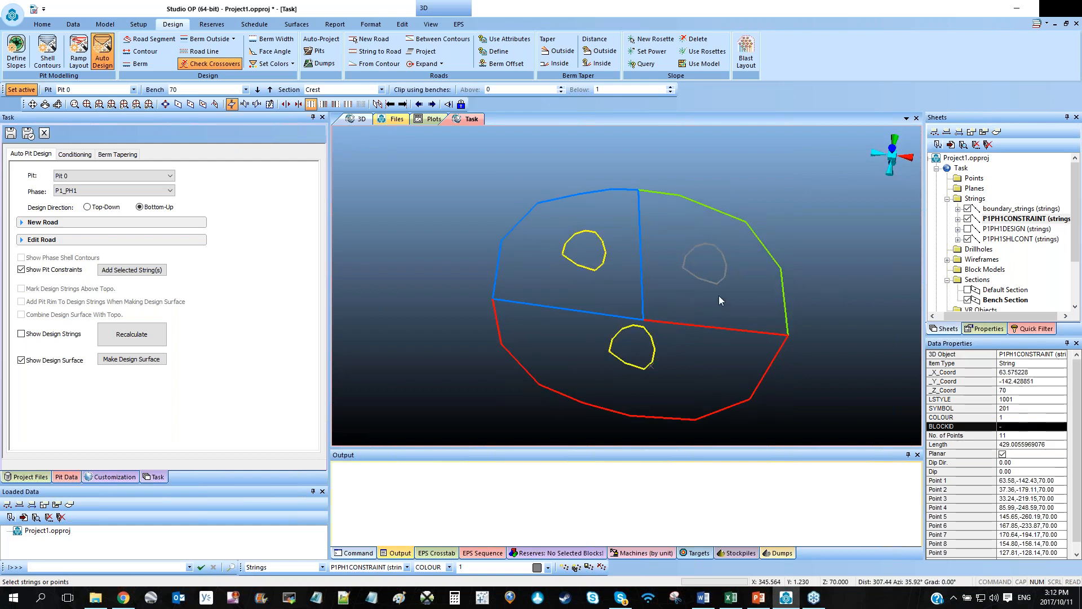
click(719, 288)
key(t)
key(r)
key(a)
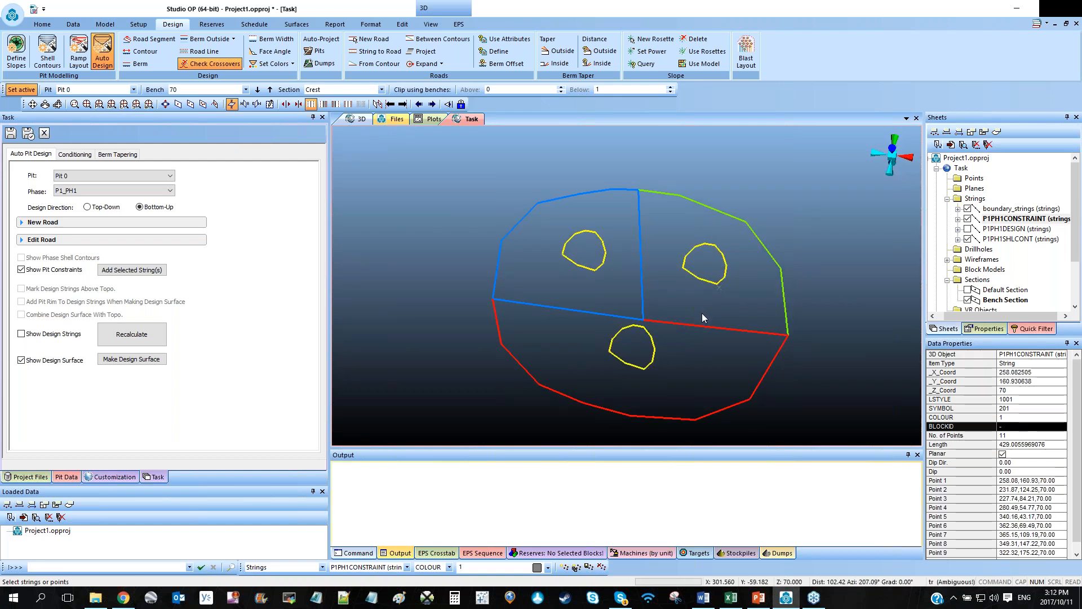
double_click(596, 303)
text(-1)
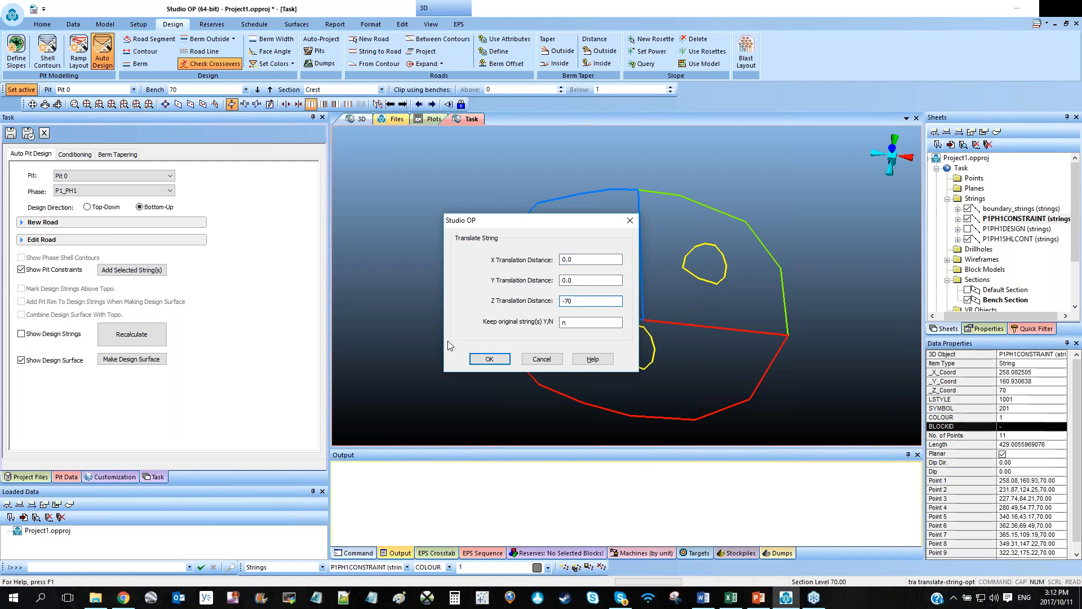
click(490, 361)
Delete the leftover level 70 constraint string in the northwest region.
click(613, 288)
click(568, 243)
key(Delete)
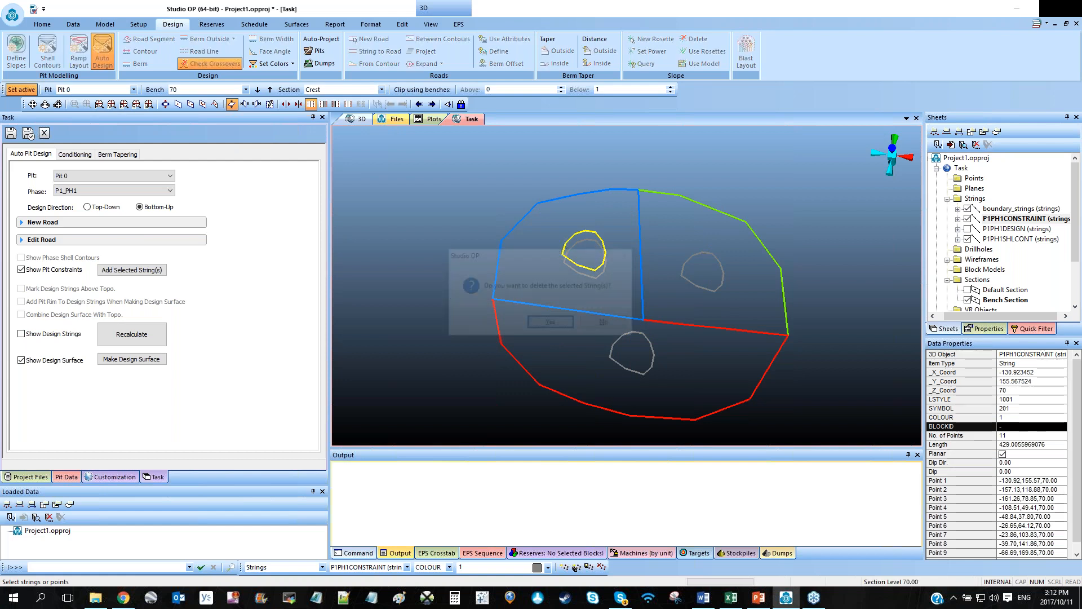
click(554, 325)
Recalculate the bottom-up pit design from the three constraint strings and inspect the design strings in each region.
mouse_move(666, 353)
shift+mouse_down()
mouse_move(679, 294)
mouse_move(673, 336)
shift+mouse_up()
click(128, 335)
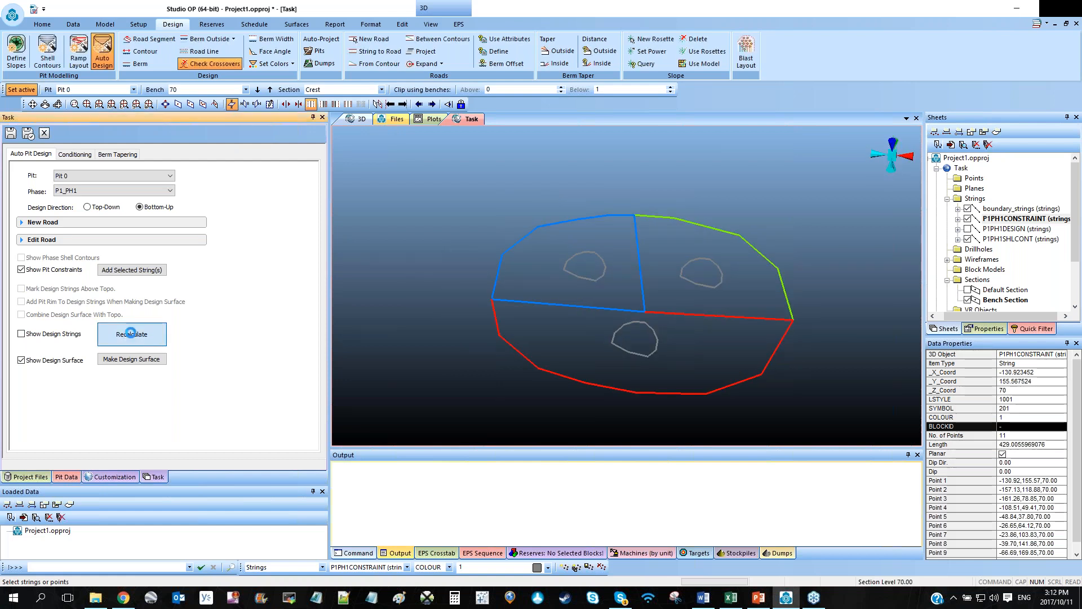
shift+drag(604, 269, 640, 311)
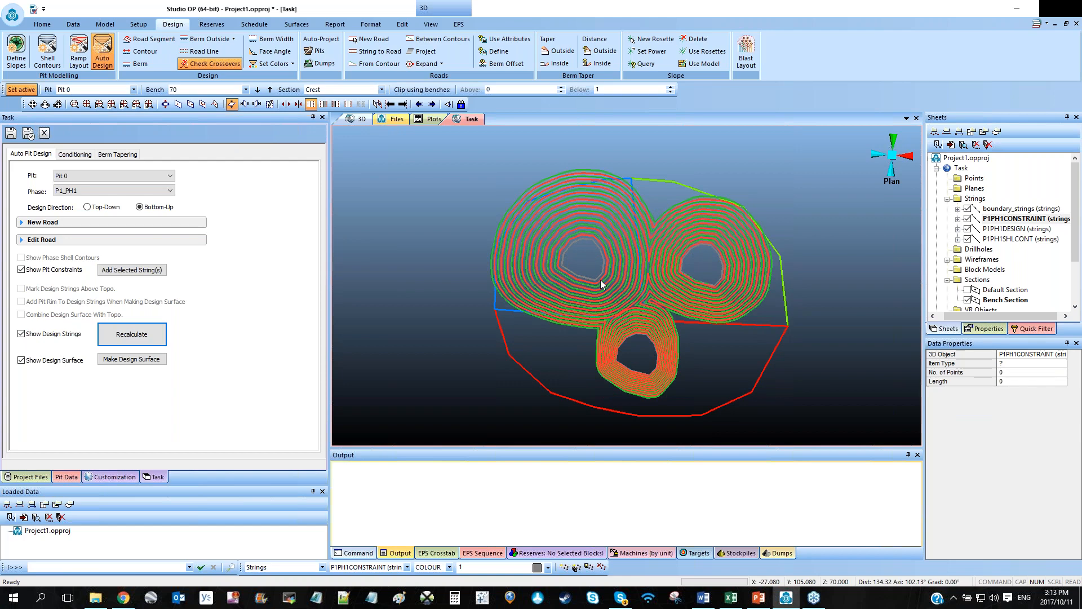
shift+drag(575, 231, 546, 311)
mouse_move(714, 265)
shift+mouse_down()
mouse_move(662, 307)
mouse_move(644, 362)
mouse_move(694, 269)
shift+mouse_up()
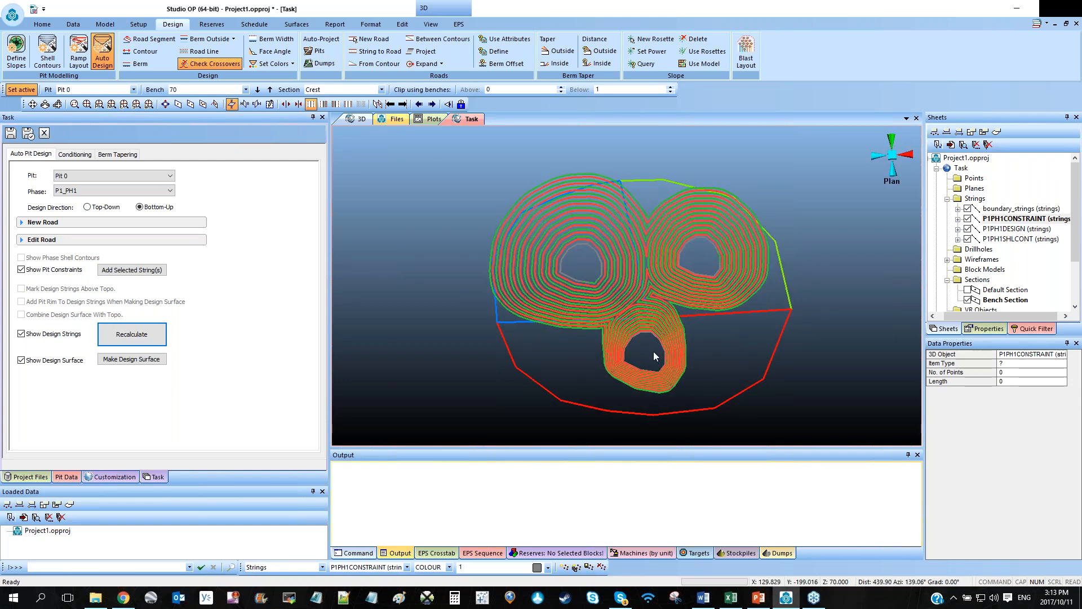
Hide the design strings and move the northwest constraint string southeast, closer to the point where the slope regions meet.
click(21, 334)
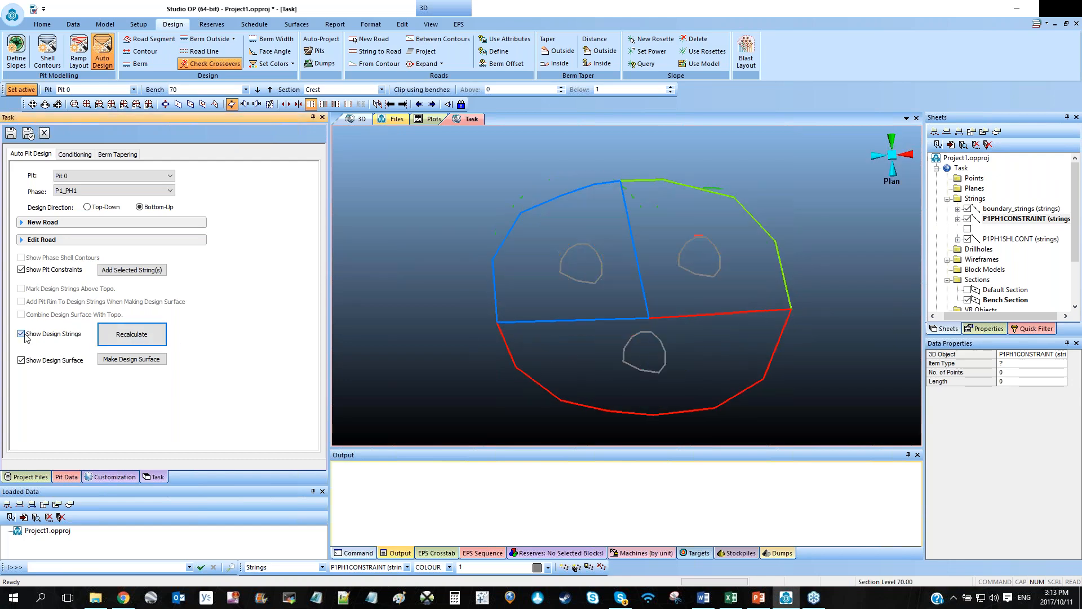
click(599, 285)
text(str move-strings2d)
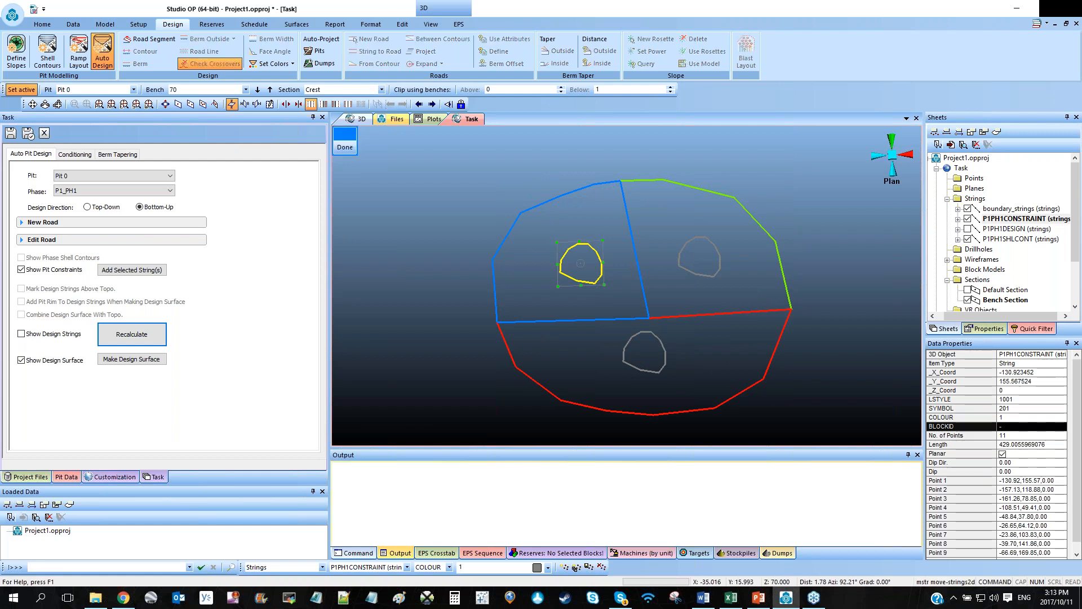
drag(611, 290, 632, 307)
key(Escape)
key(Escape)
Move the northeast constraint string southwest, closer to the point where the slope regions meet.
click(704, 275)
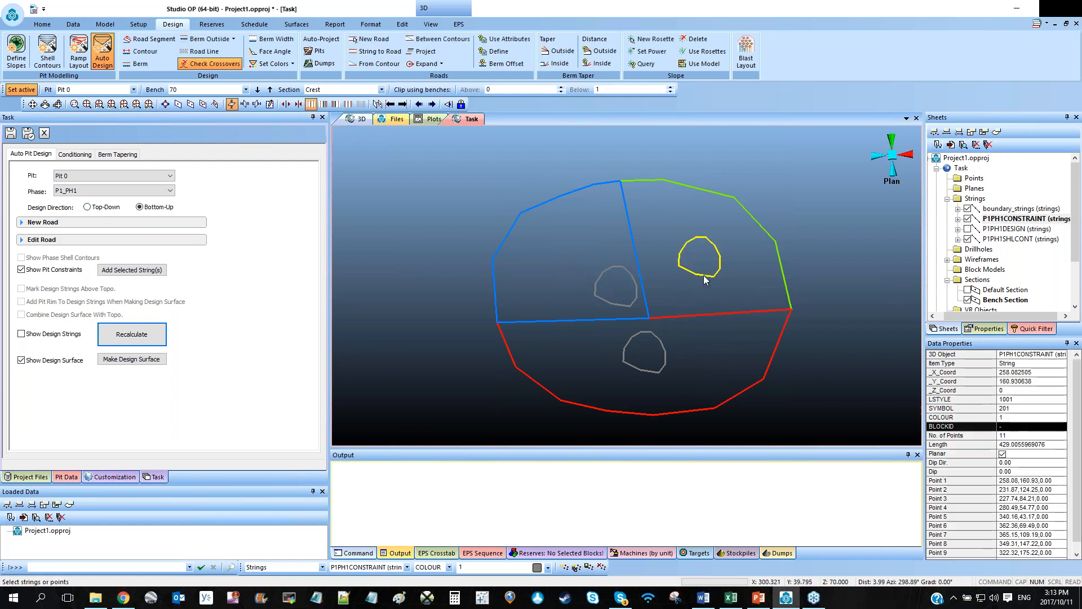
text(mstr move-strings2d)
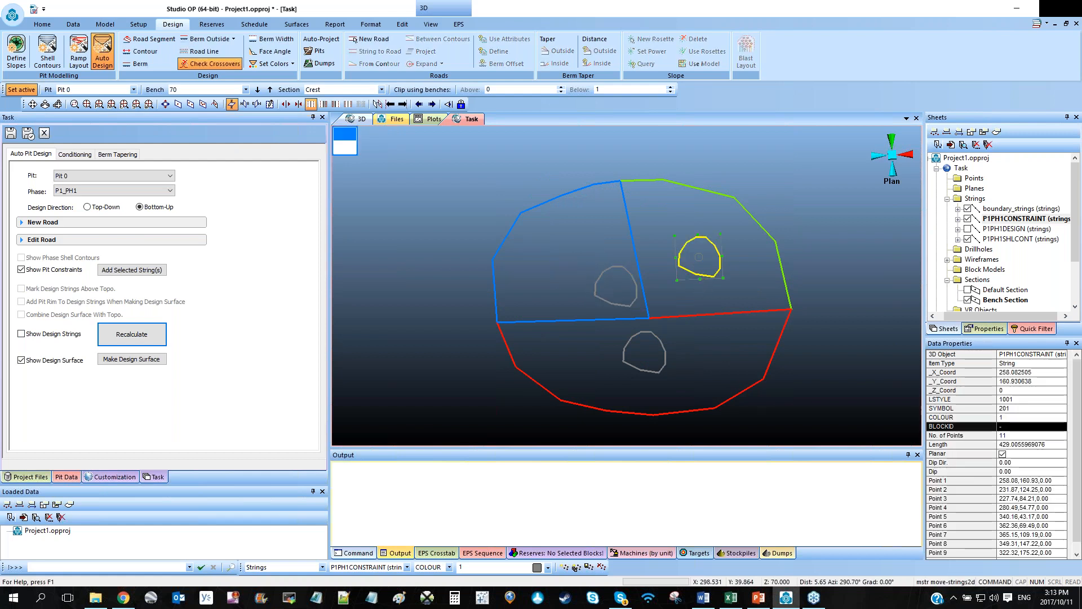
drag(704, 276, 678, 308)
key(Escape)
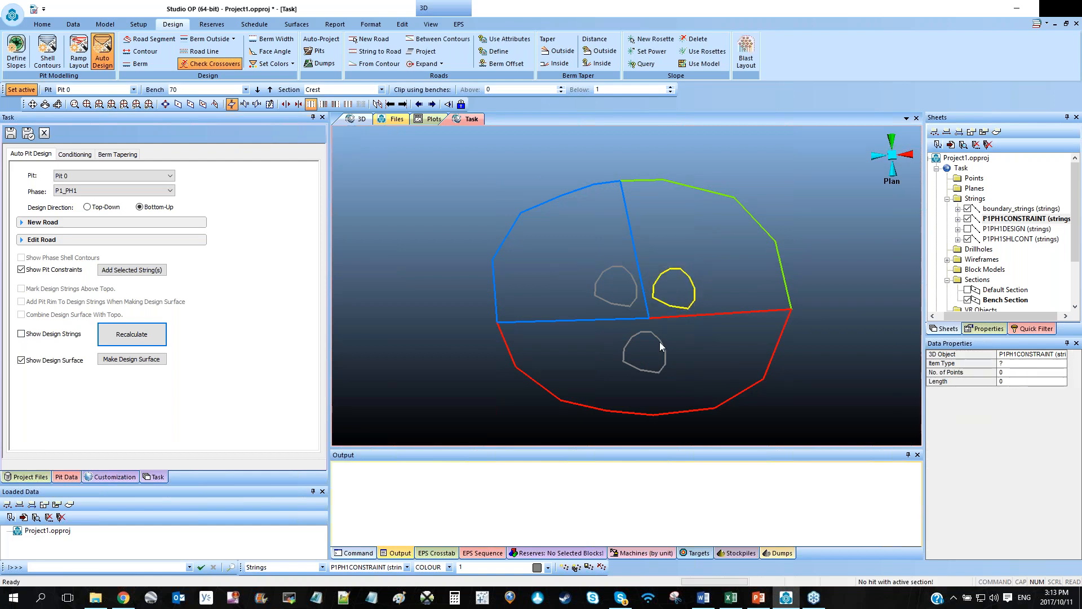
Move the southern constraint string slightly northeast and recalculate the pit design.
click(660, 343)
text(mstr move-strings2d)
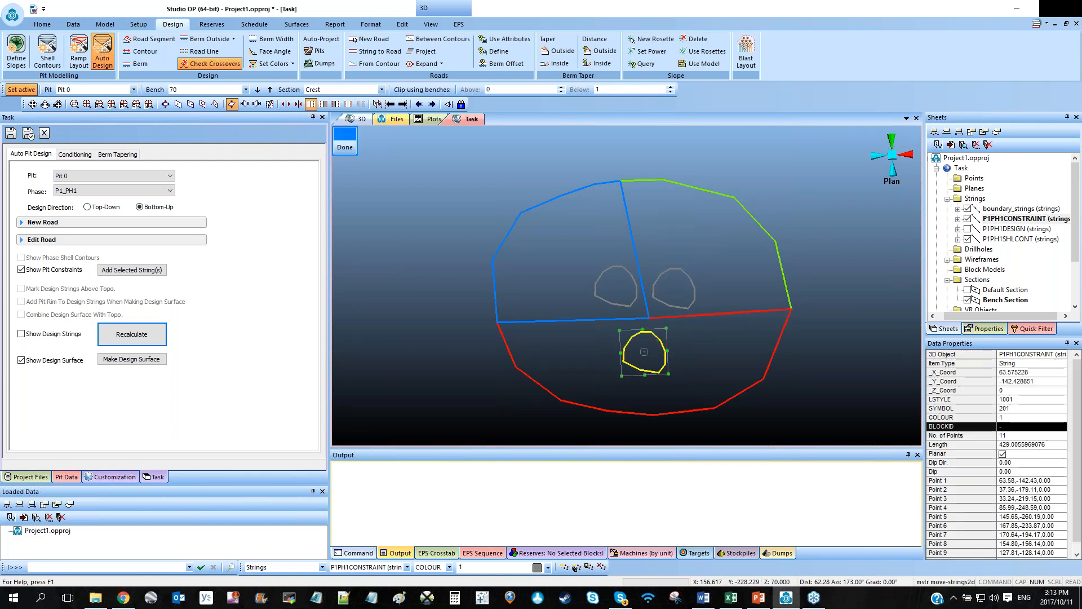
click(345, 140)
click(131, 333)
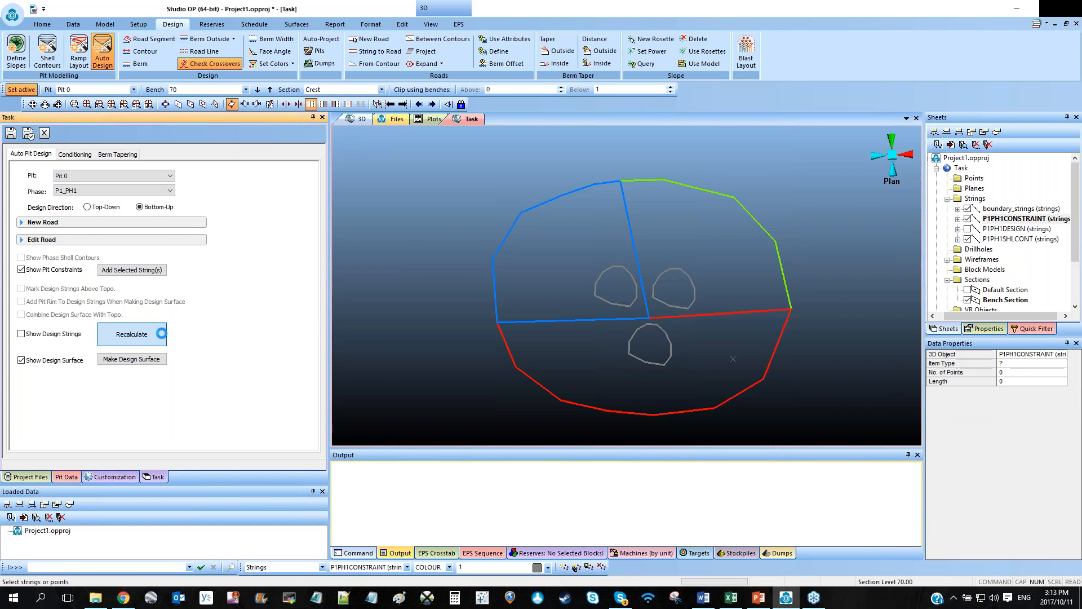
shift+drag(583, 338, 608, 273)
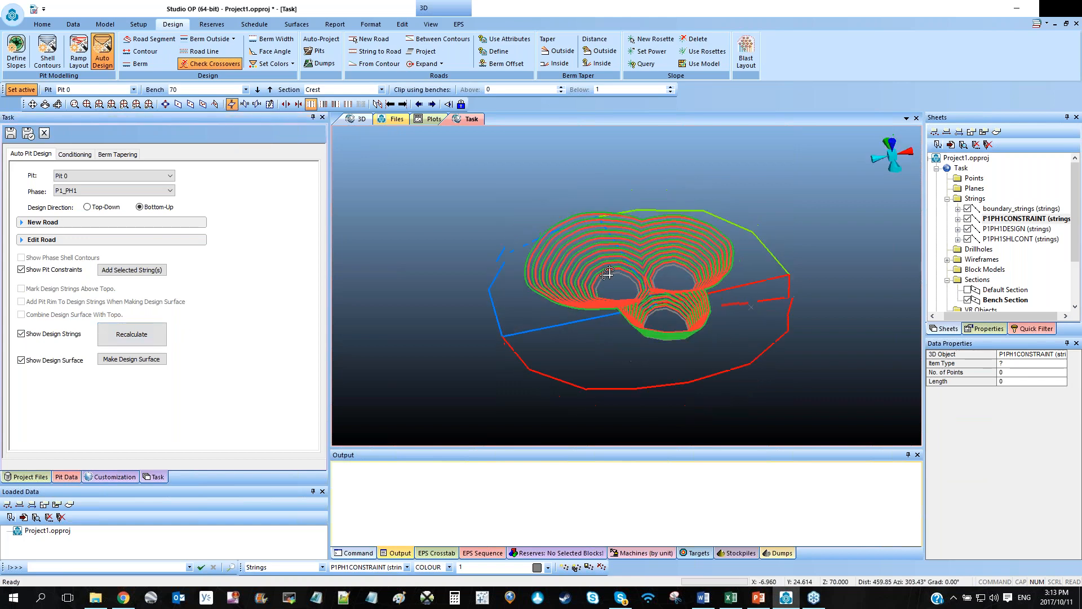
scroll(633, 270, up, 3)
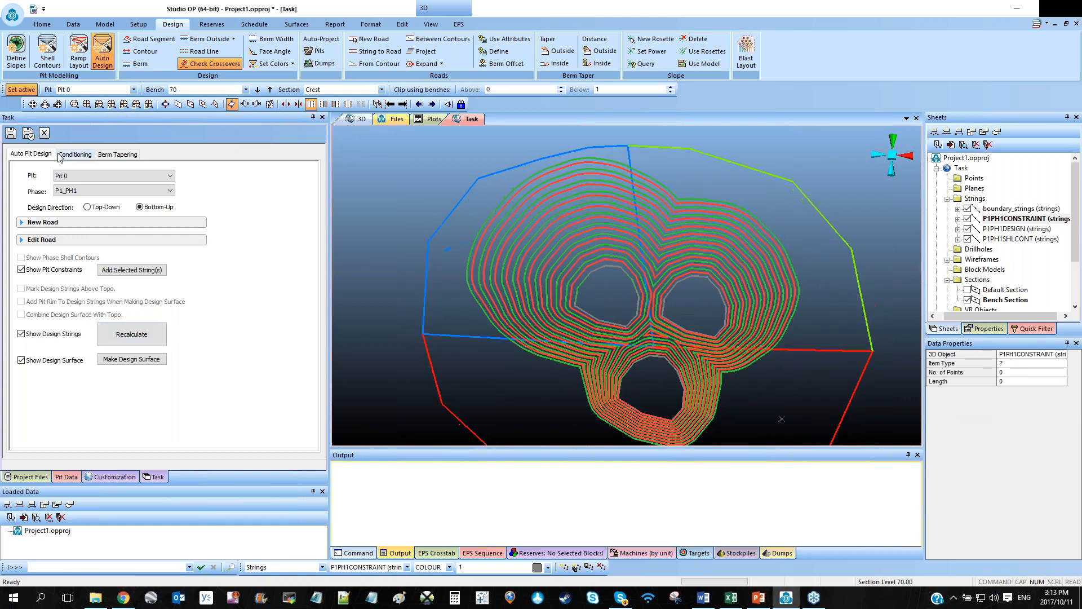
Set the pit's default blending distance to 20 and recalculate the design to compare the transitions between regions.
click(75, 155)
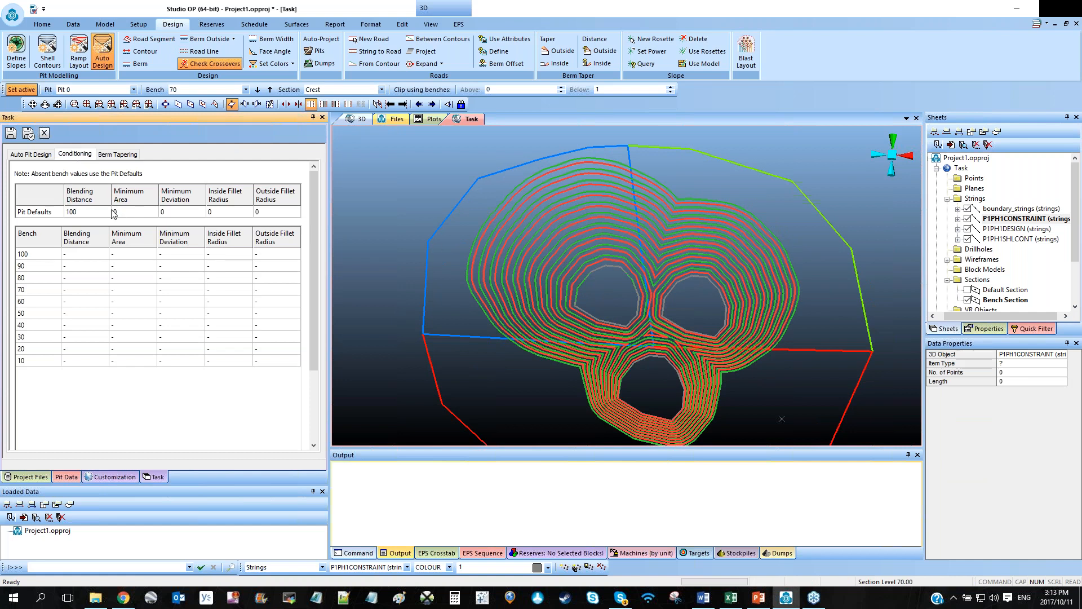
double_click(89, 213)
text(20)
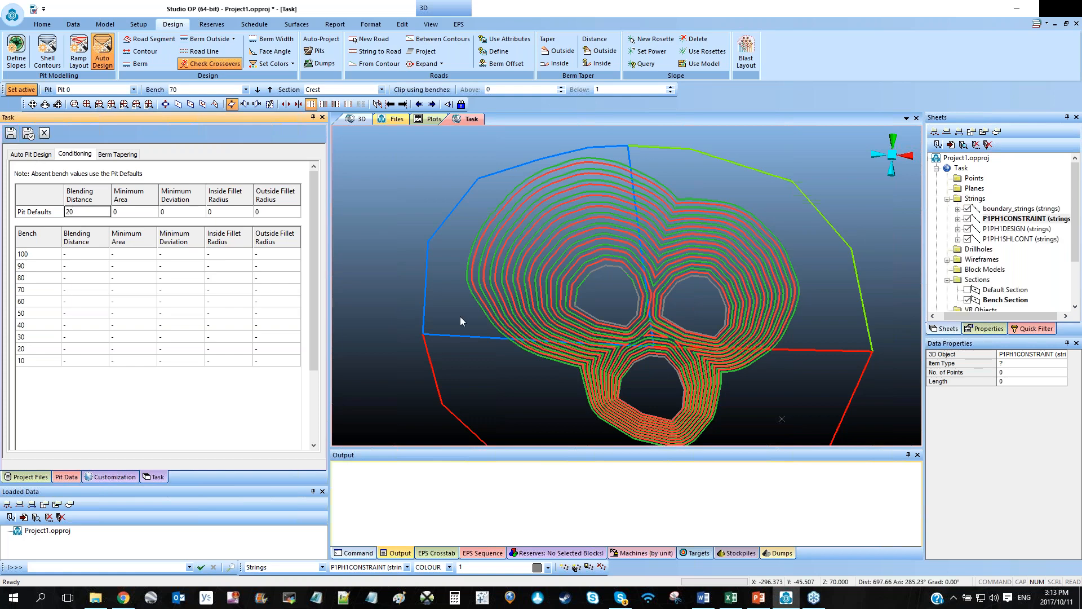
click(39, 155)
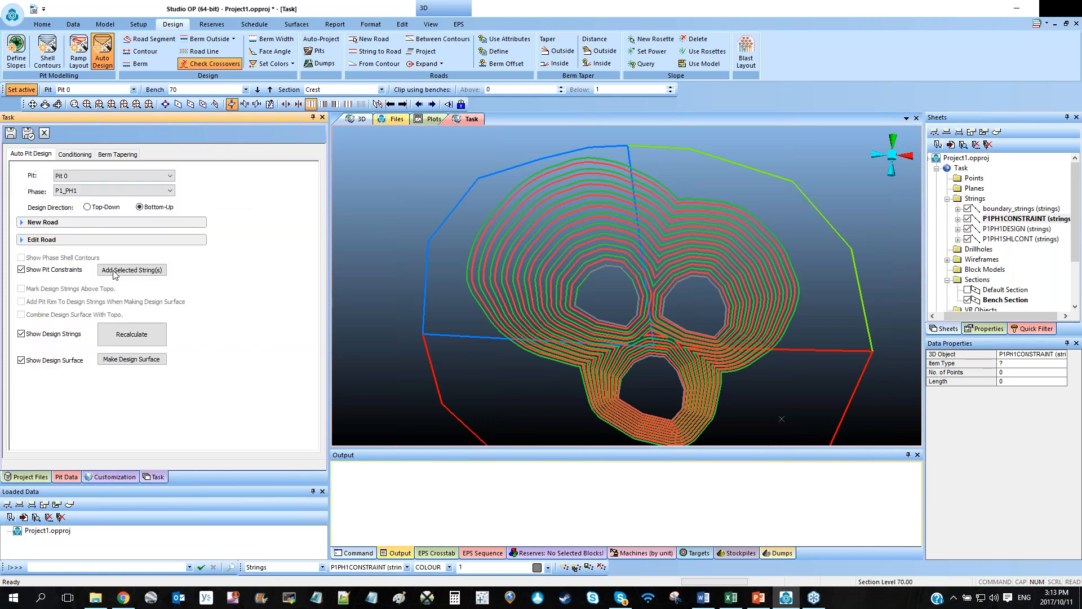
click(131, 334)
shift+drag(653, 355, 671, 340)
Restore the pit's default blending distance to 100 and recalculate the design.
click(77, 156)
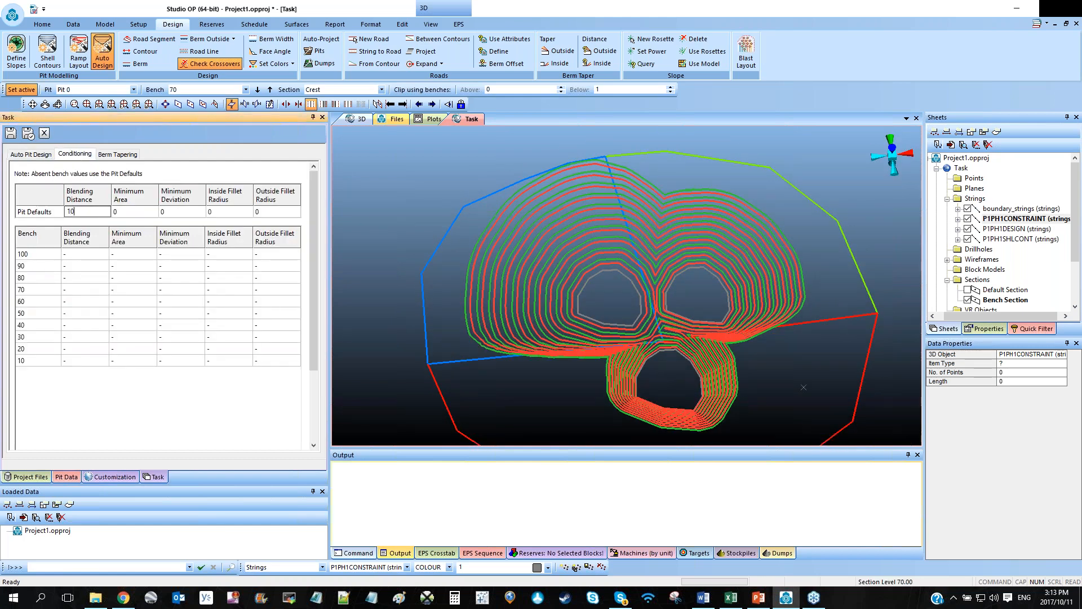
click(31, 154)
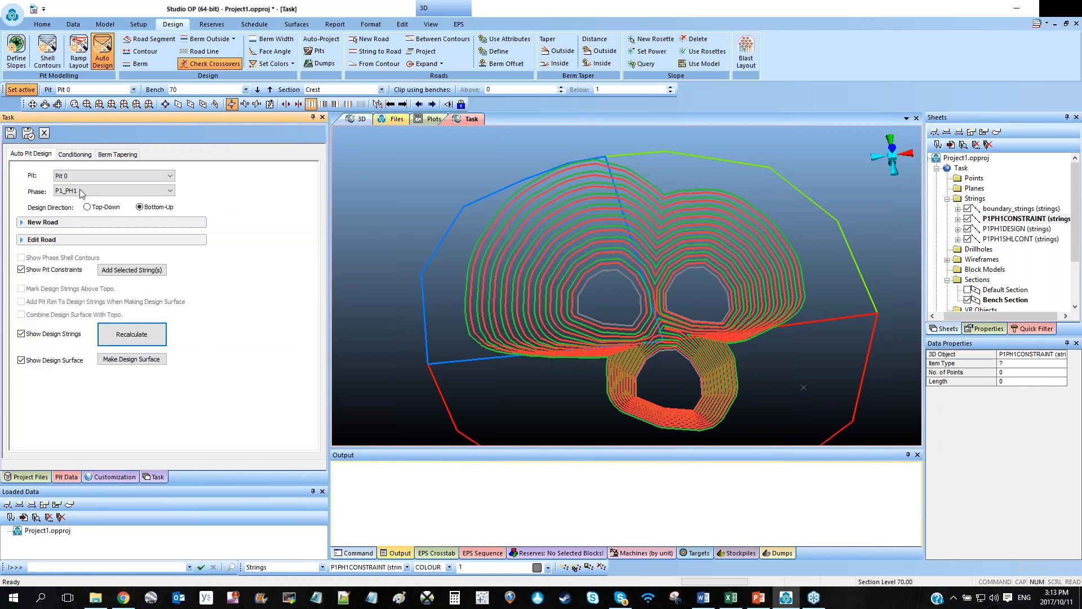
click(131, 334)
mouse_move(629, 333)
shift+mouse_down()
mouse_move(638, 266)
mouse_move(625, 336)
shift+mouse_up()
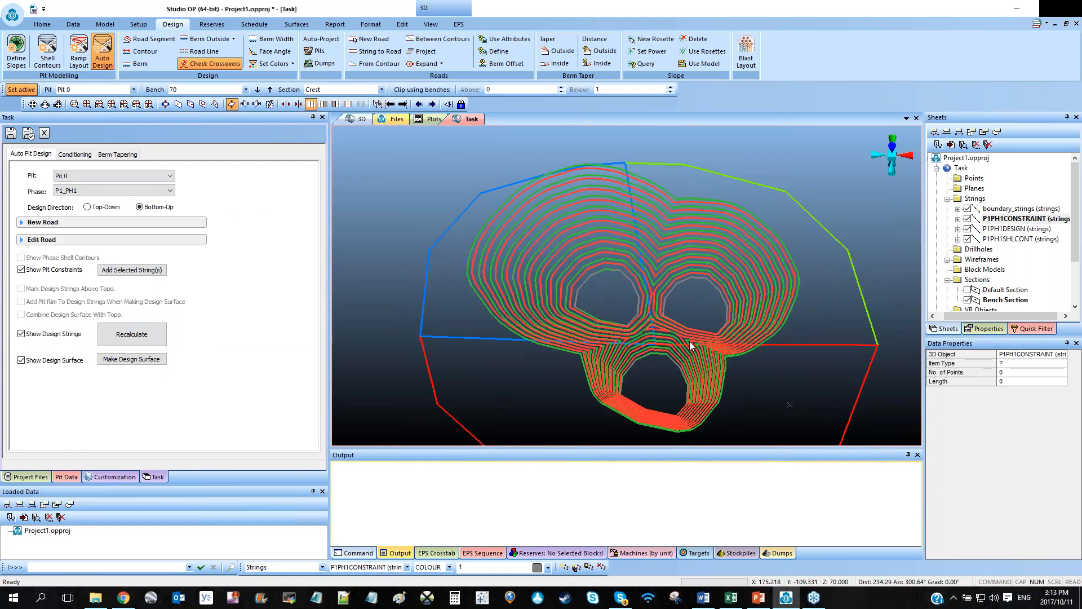
middle_drag(772, 320, 748, 279)
scroll(748, 278, down, 2)
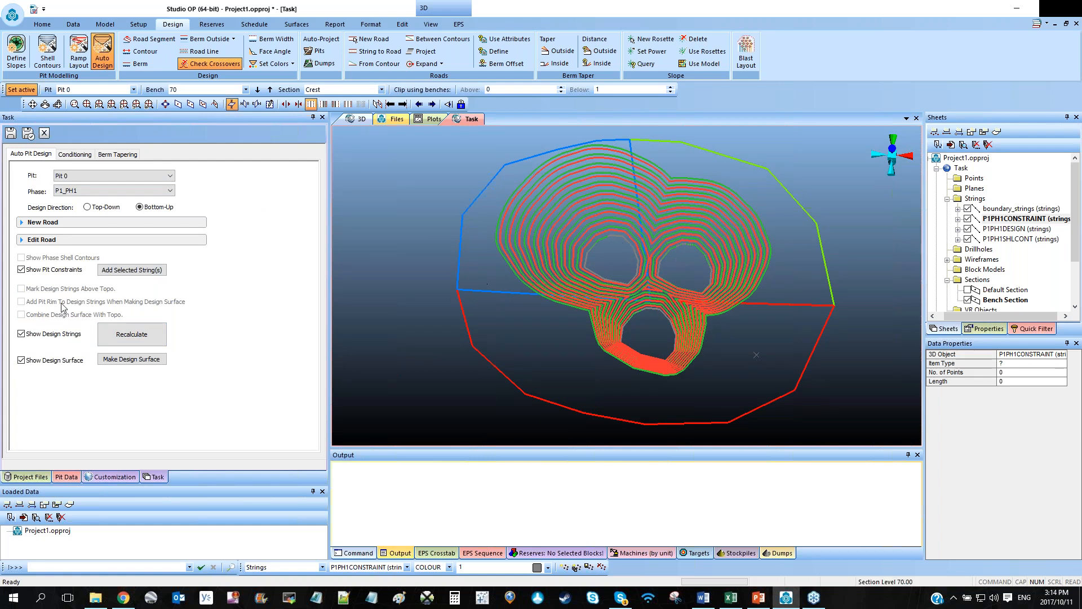
Hide the design strings and delete the northeast and southern constraint strings.
click(21, 334)
click(668, 326)
click(674, 355)
key(Delete)
key(Return)
Move the remaining constraint string over the point where the three regions meet and stretch it east-west.
click(625, 284)
text(mstr)
drag(622, 284, 656, 314)
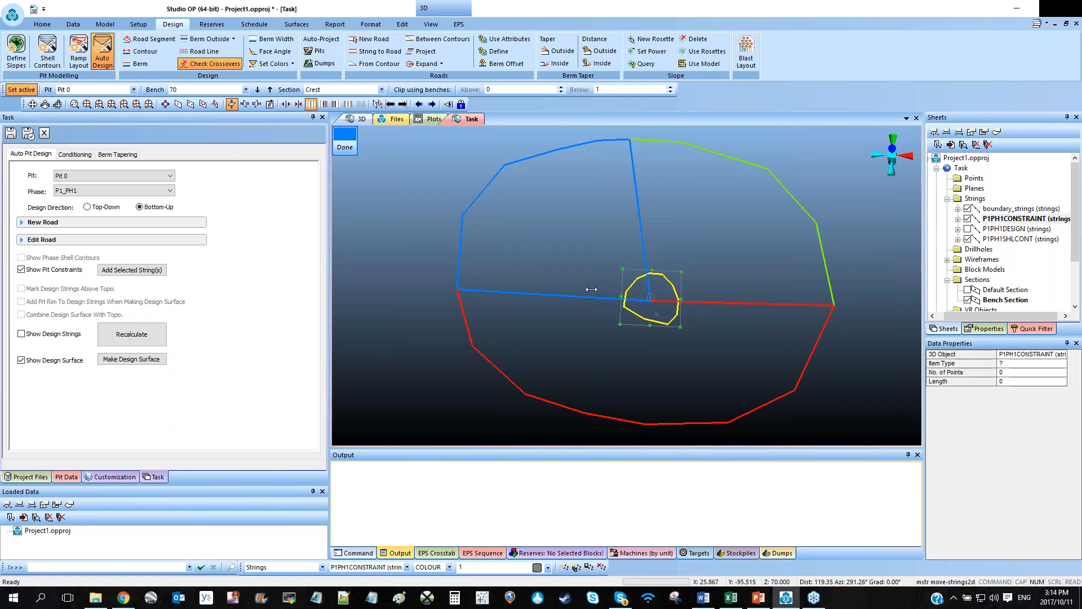
drag(591, 289, 576, 293)
mouse_move(681, 299)
mouse_down()
mouse_move(714, 302)
mouse_move(673, 320)
mouse_up()
key(Escape)
Smooth the stretched constraint string to a perimeter of about 753.
click(672, 369)
click(672, 324)
key(s)
key(m)
key(s)
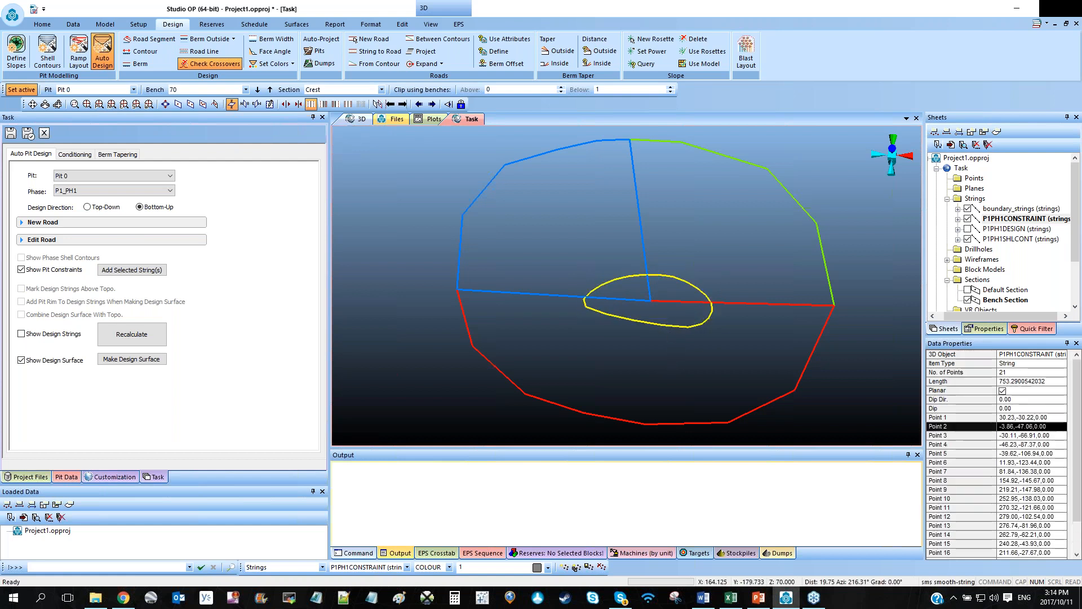
click(670, 327)
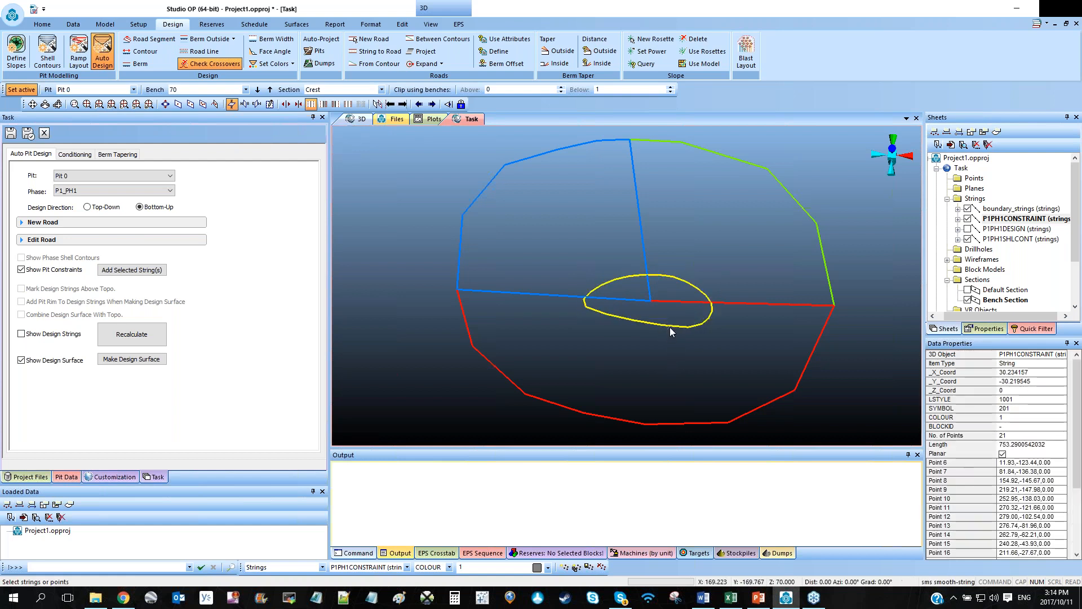
Show the design strings and recalculate the pit design from the single central constraint string.
shift+drag(695, 354, 664, 339)
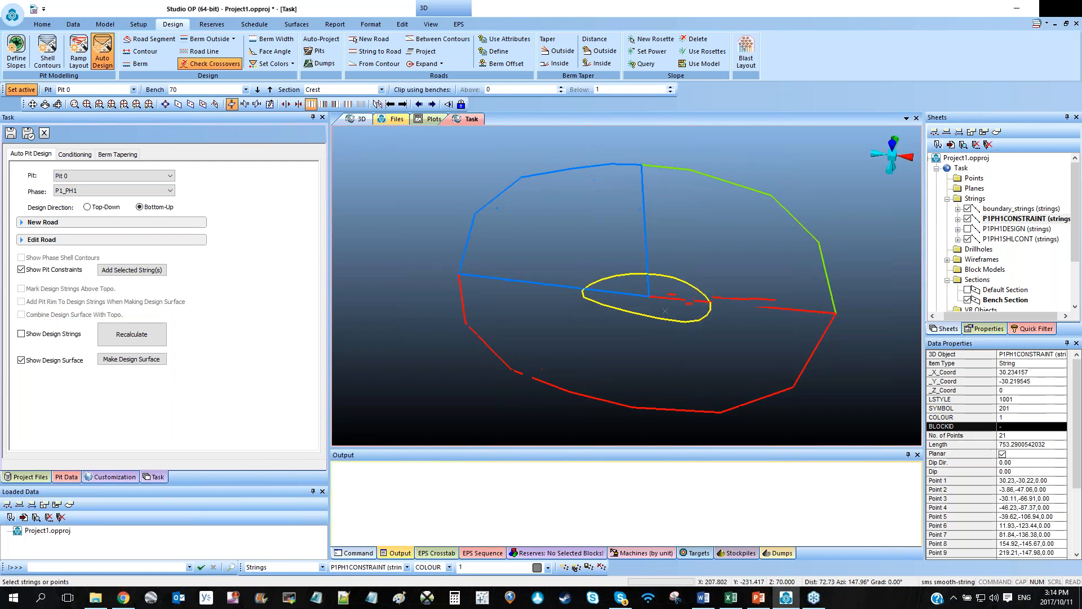
click(50, 335)
click(132, 337)
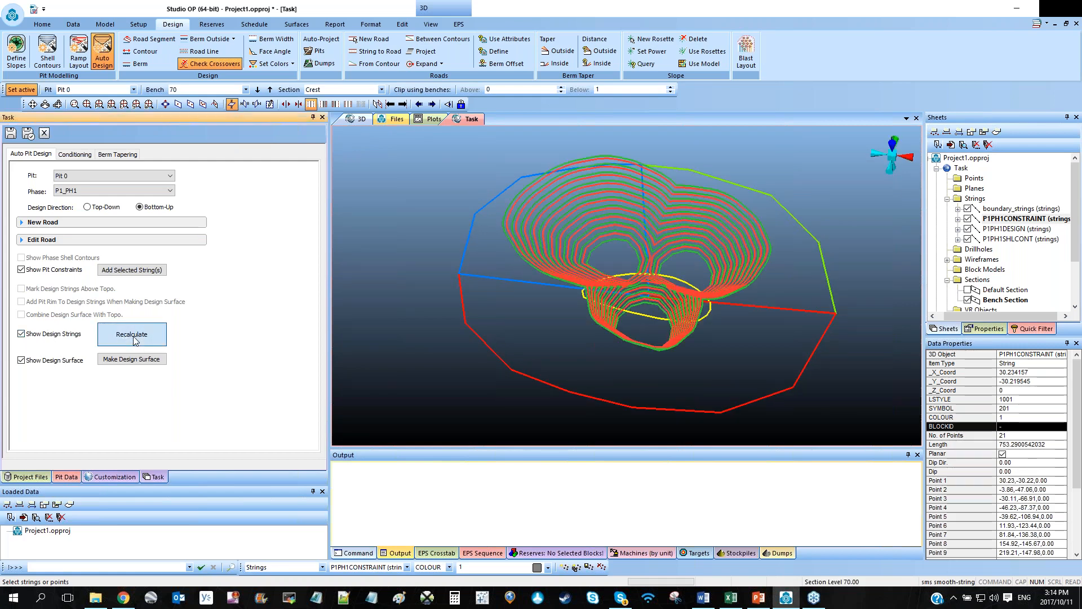
mouse_move(687, 304)
shift+mouse_down()
mouse_move(795, 305)
mouse_move(654, 332)
mouse_move(683, 300)
mouse_move(683, 318)
shift+mouse_up()
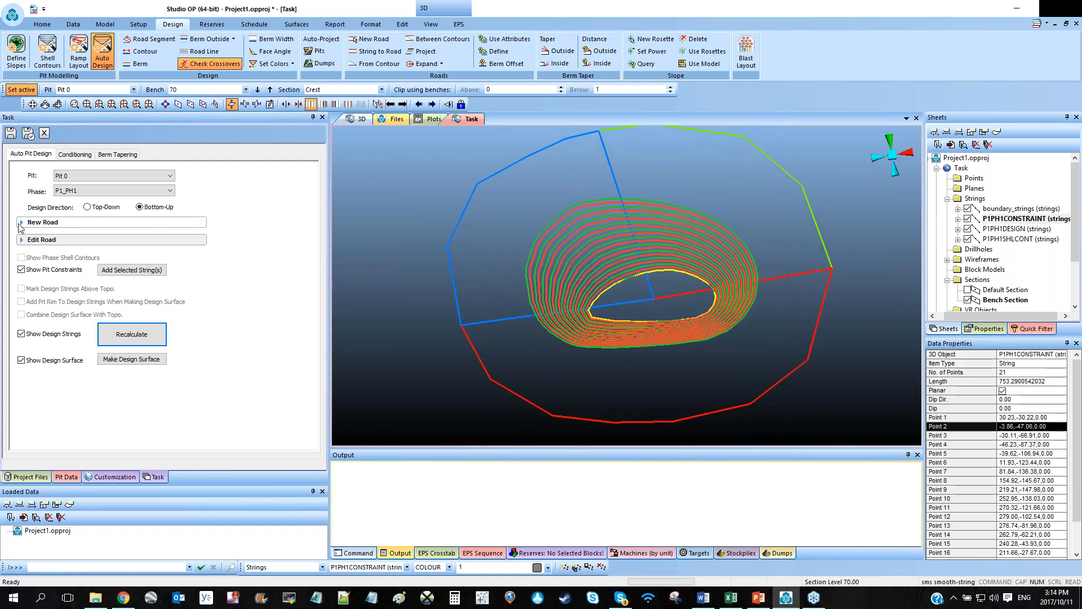
Create the clockwise road Road1 with a 10 % gradient and width 15, starting on the northwest edge of the pit floor.
click(33, 227)
click(64, 244)
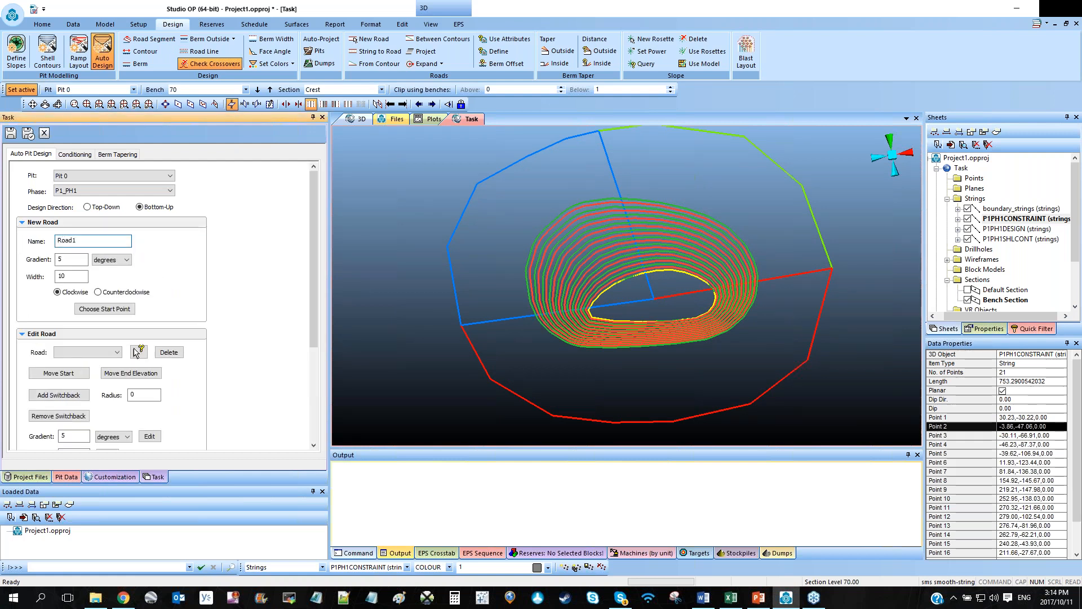
text(10)
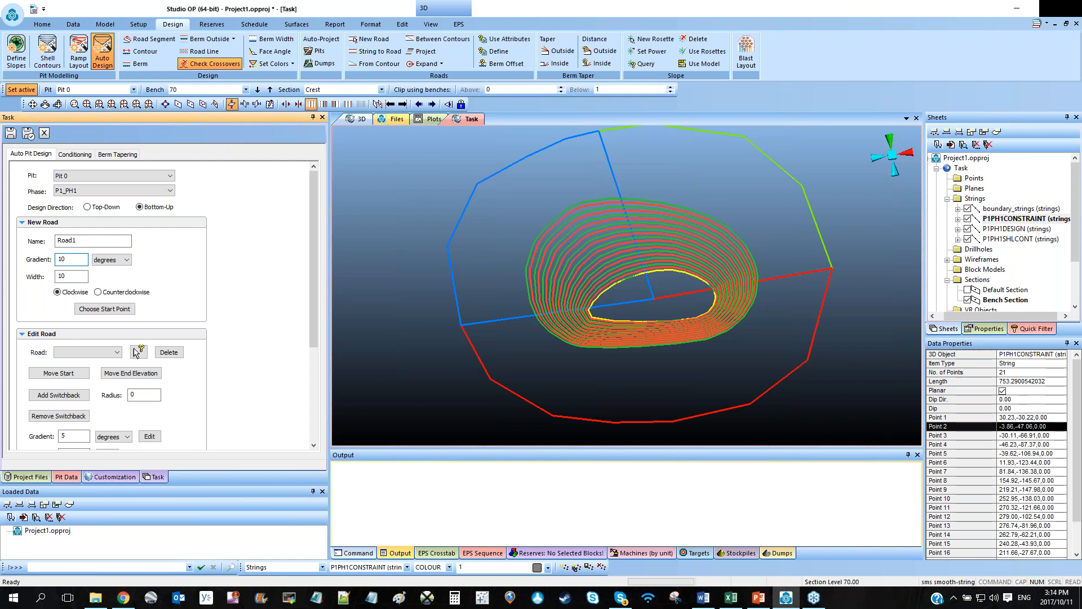
click(112, 260)
click(111, 271)
click(104, 309)
scroll(625, 284, up, 3)
click(579, 295)
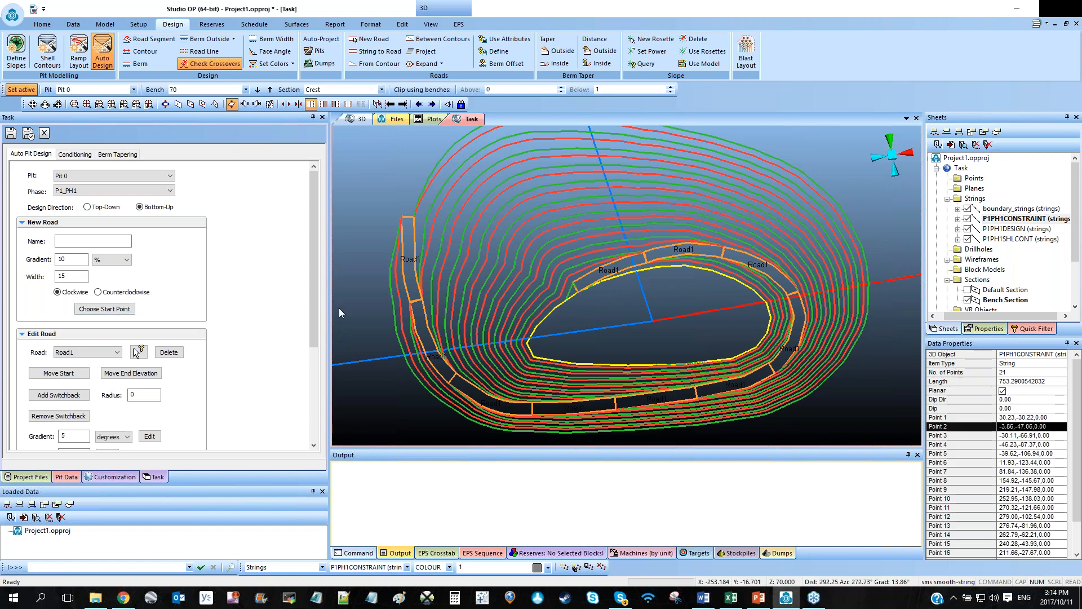
Try start points for Road1 higher on the northern wall, then move its start to the northwest edge of the pit floor.
scroll(314, 336, down, 3)
click(69, 280)
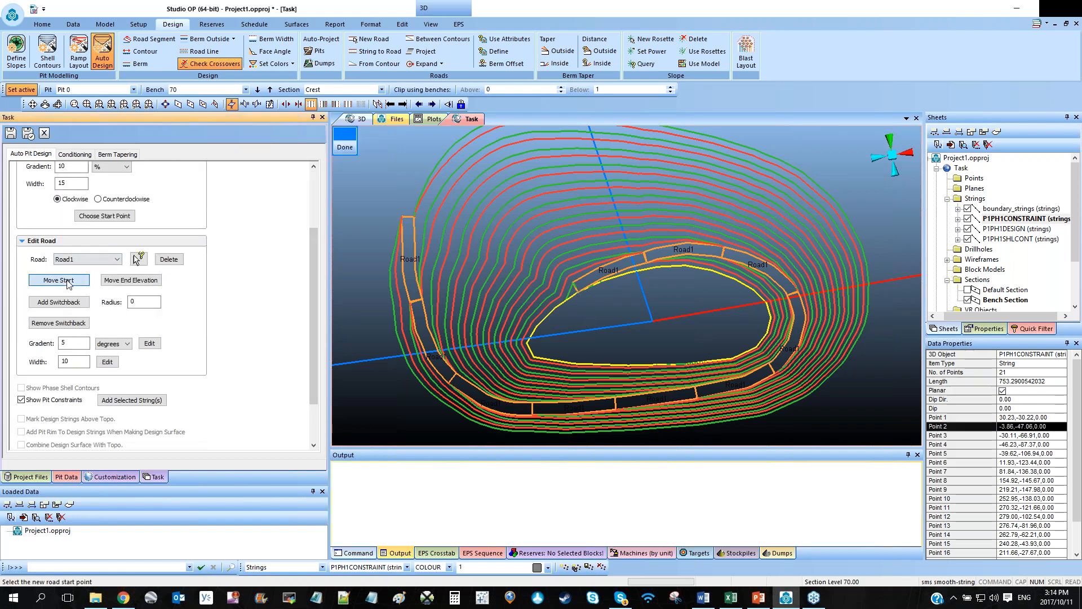
click(715, 275)
click(648, 225)
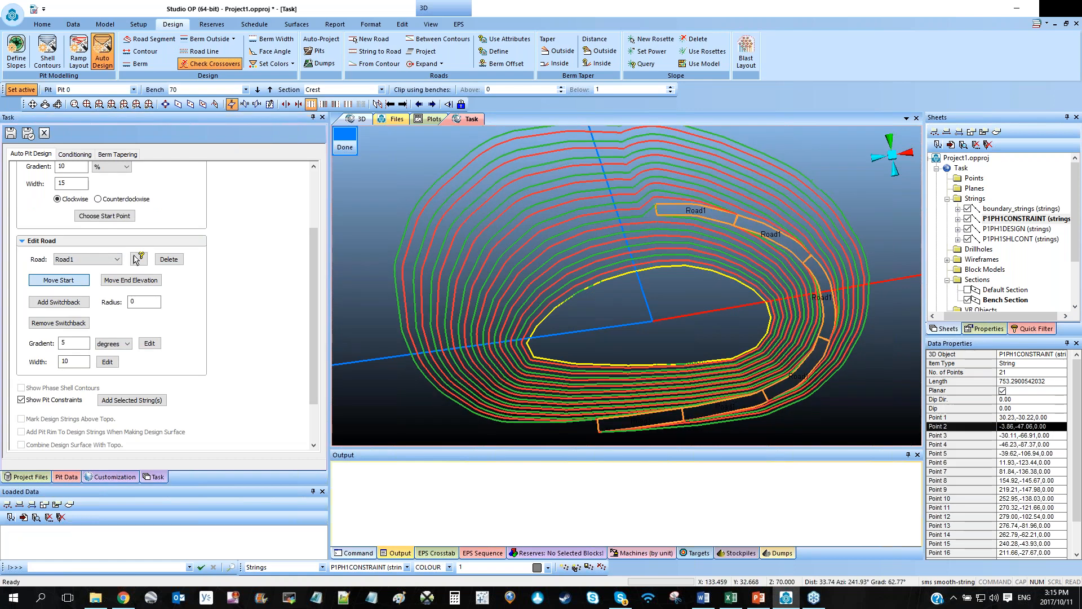
click(570, 307)
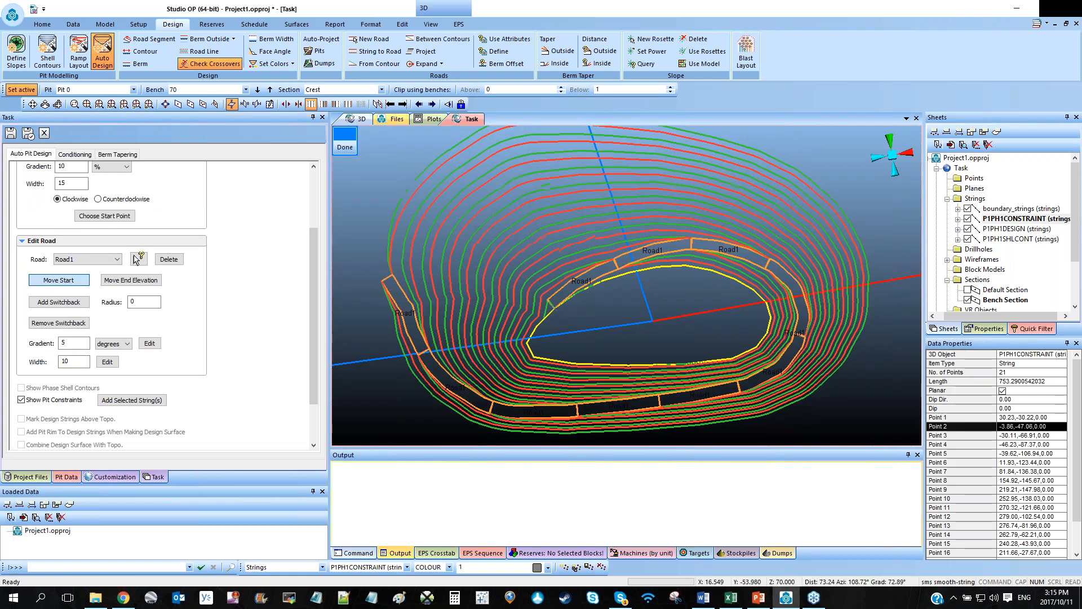
Add a switchback with radius 0 to Road1 northeast of the pit floor.
click(69, 304)
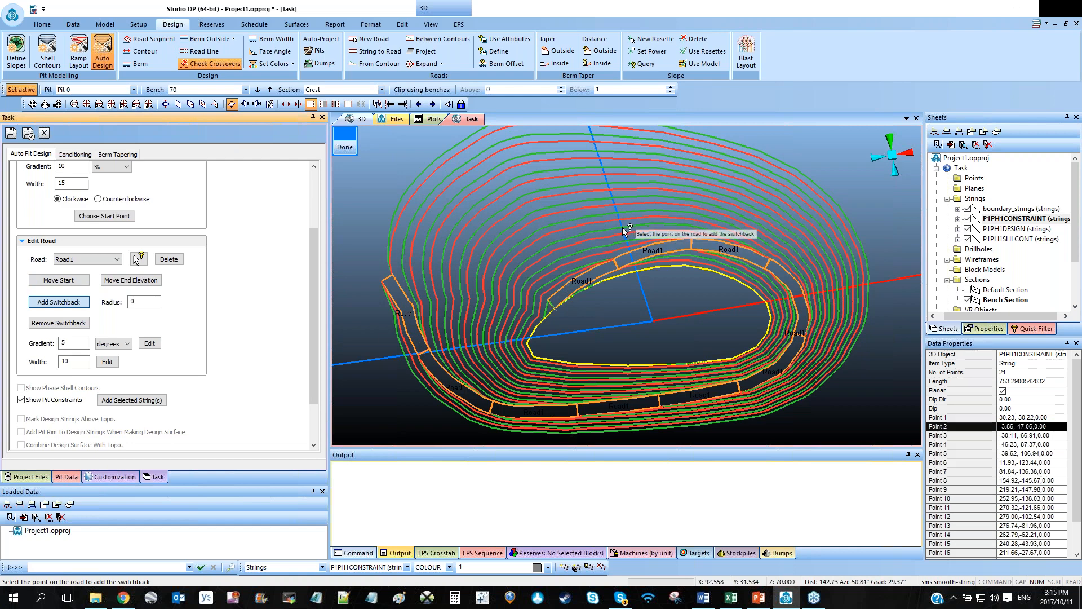
click(646, 228)
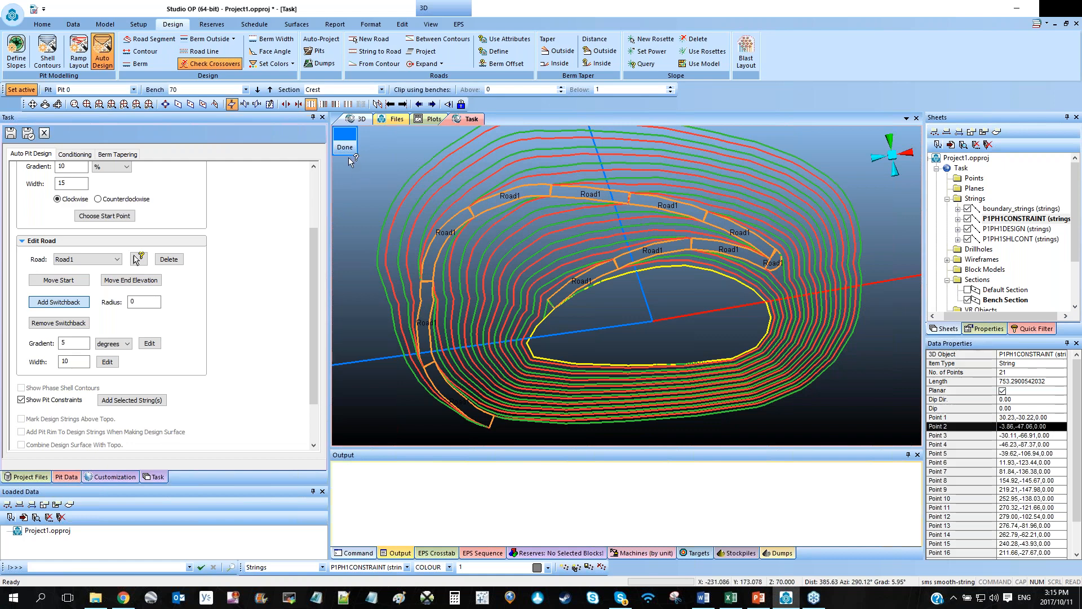
Move Road1's start to the north edge of the pit floor and adjust its end elevation to finish on the northeastern wall.
click(72, 279)
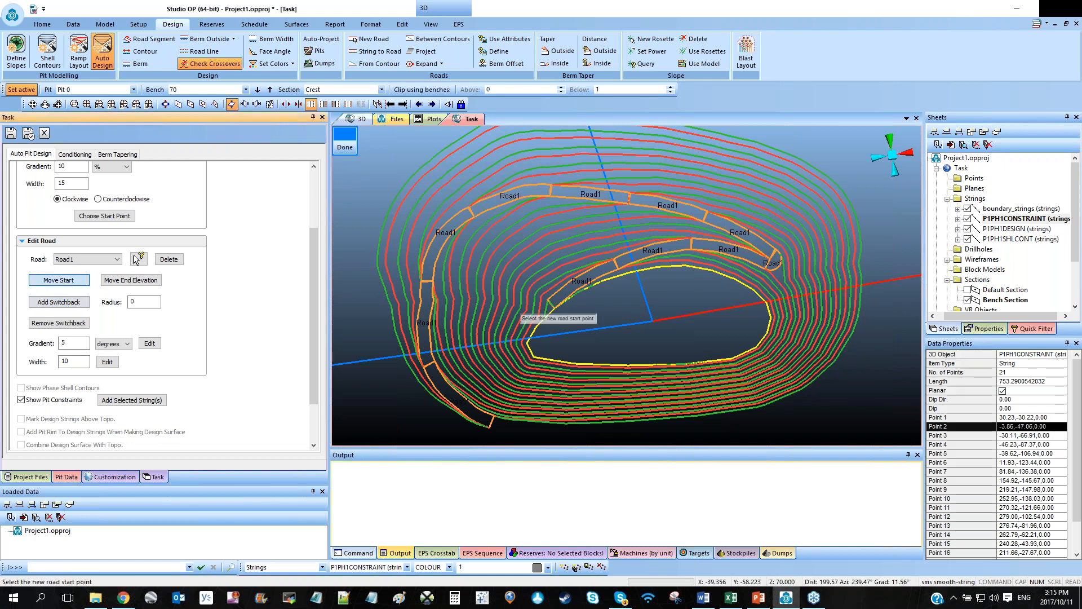
click(653, 275)
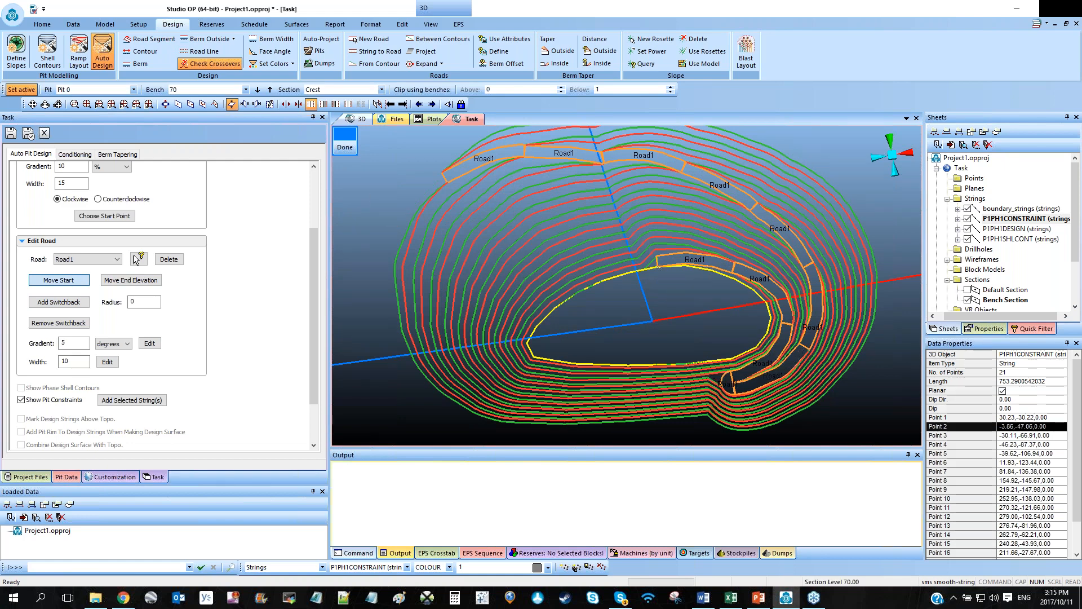
click(129, 280)
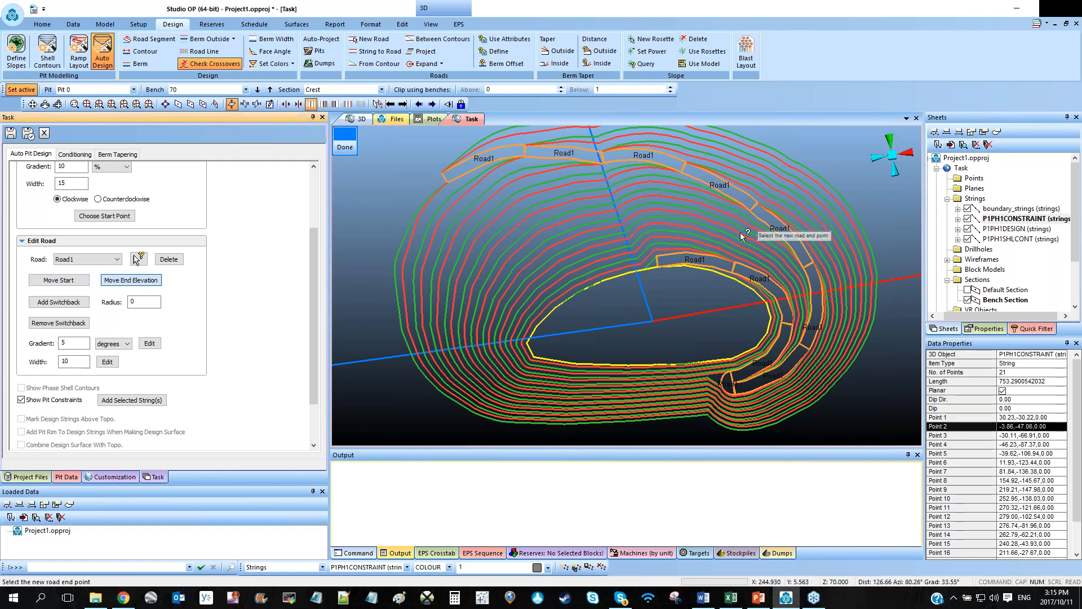
click(581, 306)
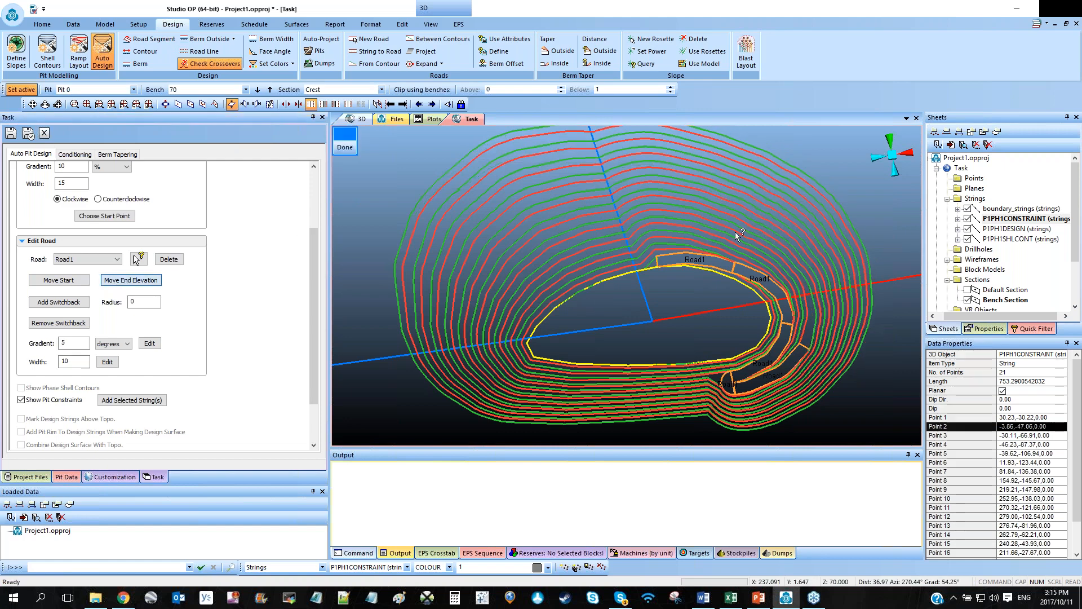
click(701, 190)
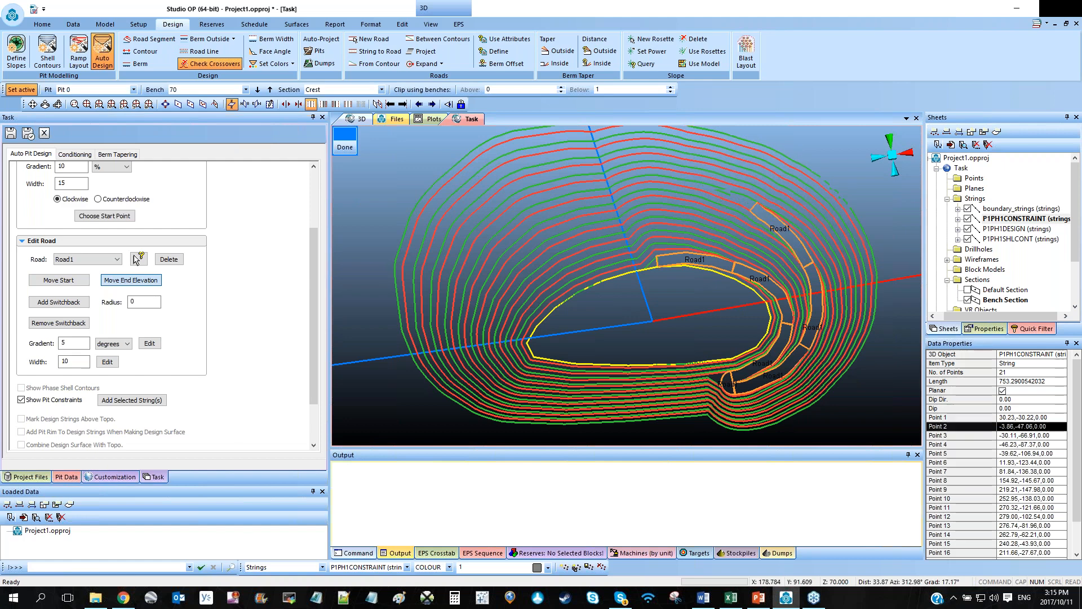
click(345, 139)
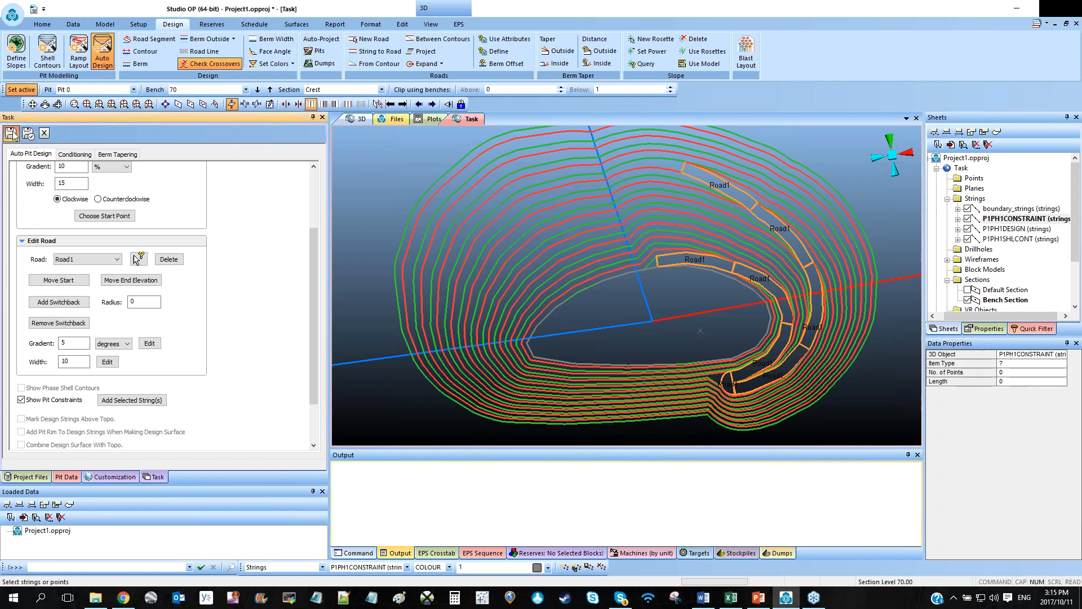
Load the PitA_full_mod block model into the view from the slope definition task.
click(20, 61)
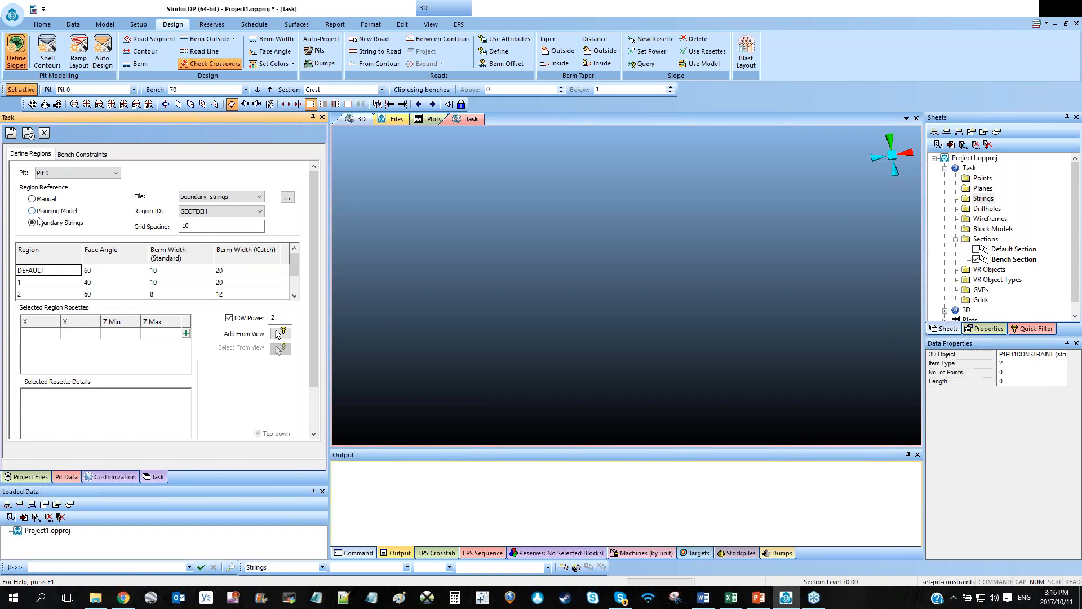
click(30, 477)
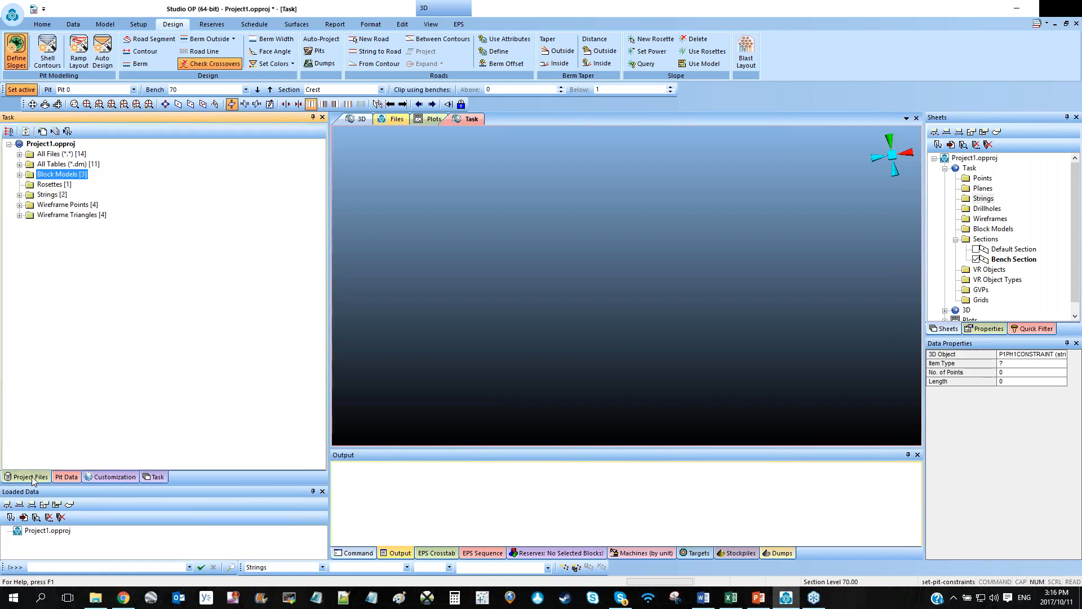
drag(68, 184, 452, 221)
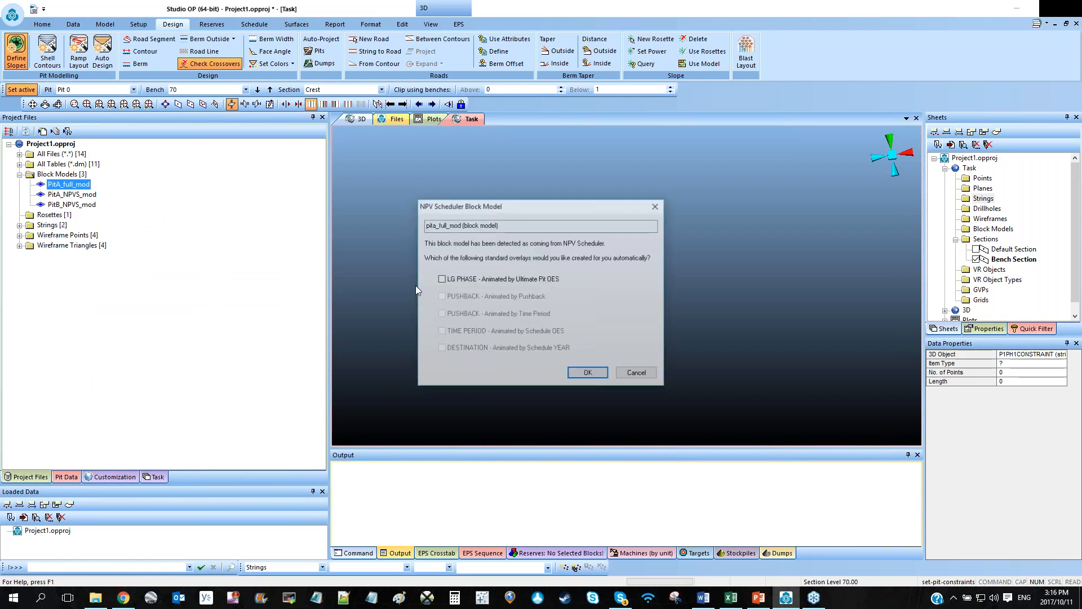
click(590, 372)
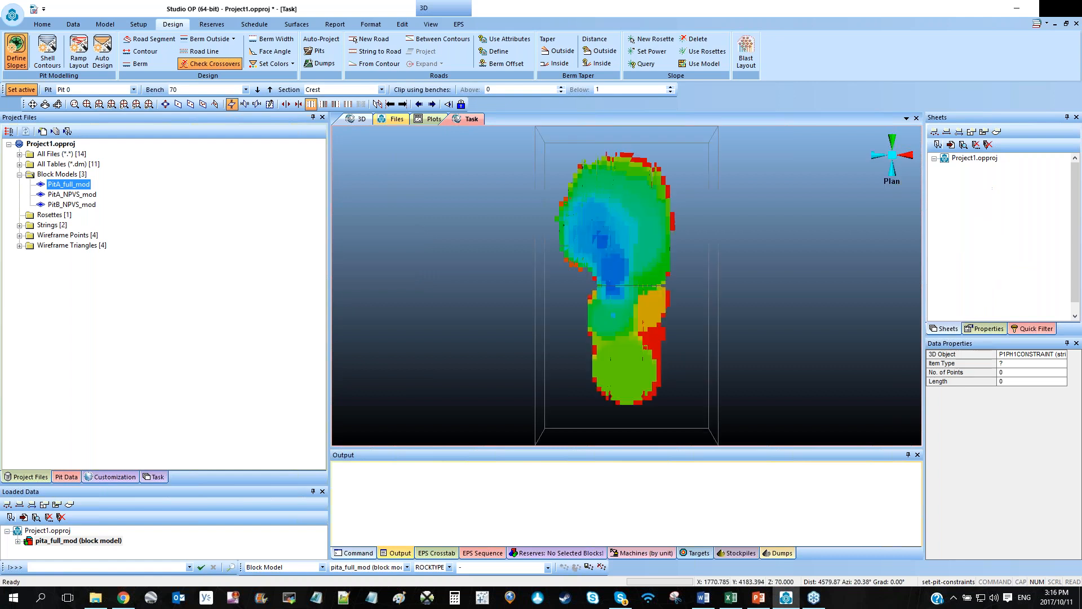
Colour the block model by the GEOTECH column and set its sequence column to none.
click(955, 229)
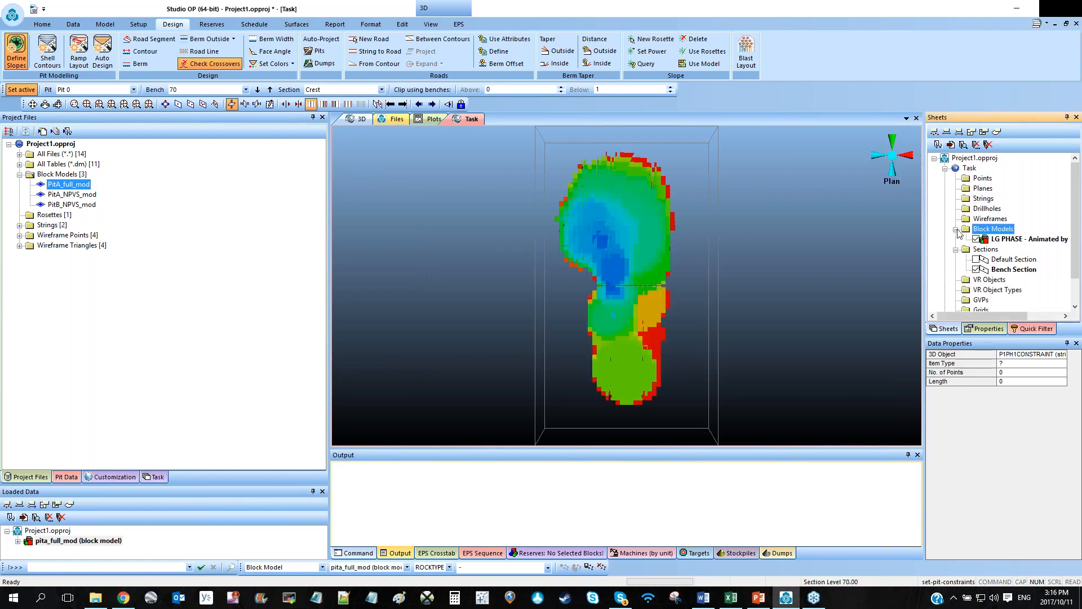
double_click(1008, 239)
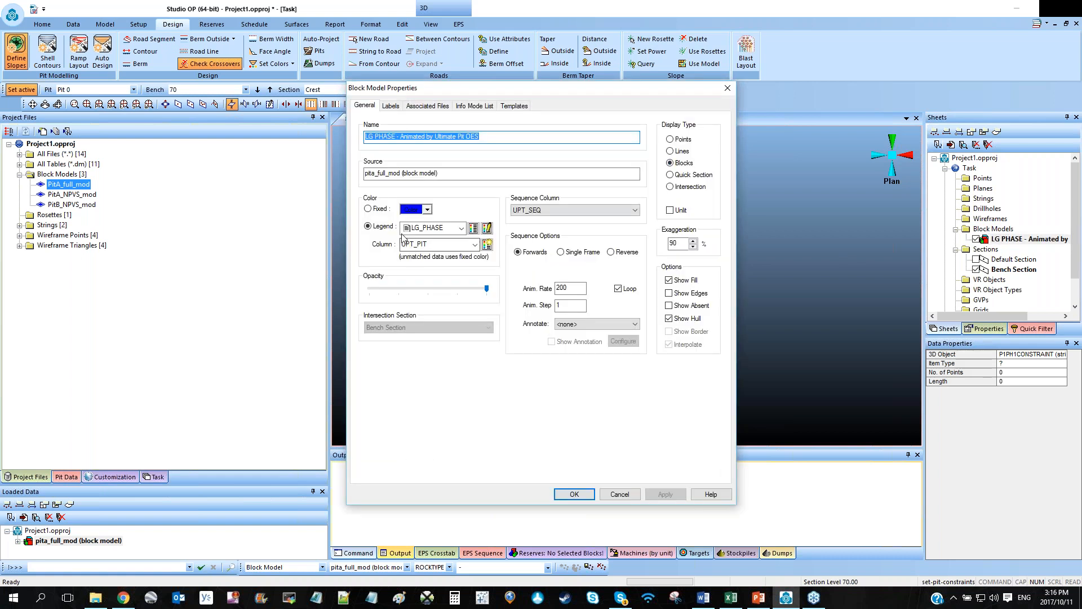
click(431, 248)
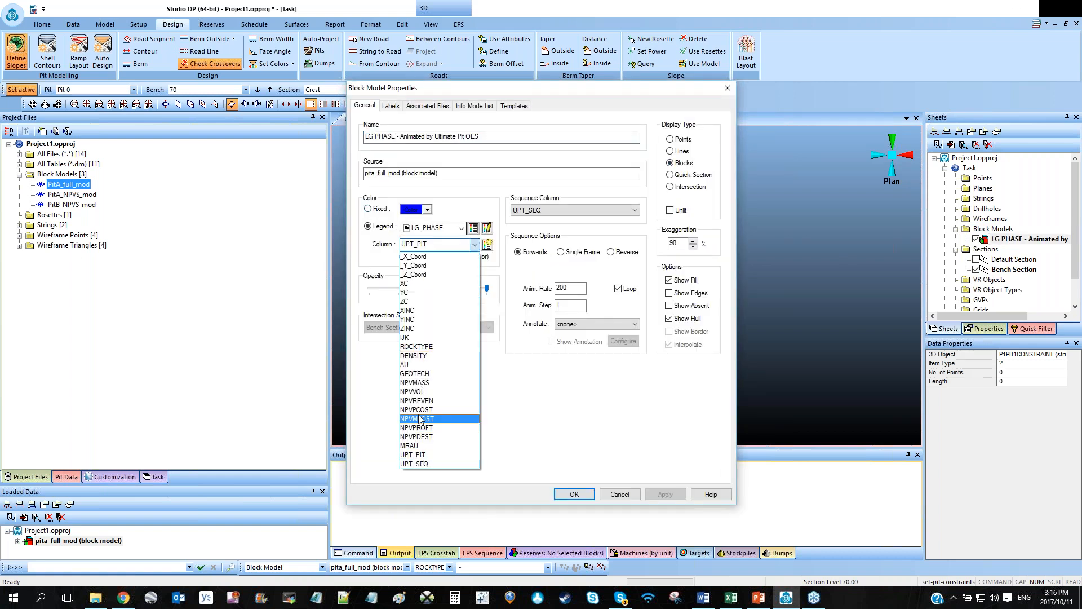
click(431, 381)
click(575, 210)
click(563, 219)
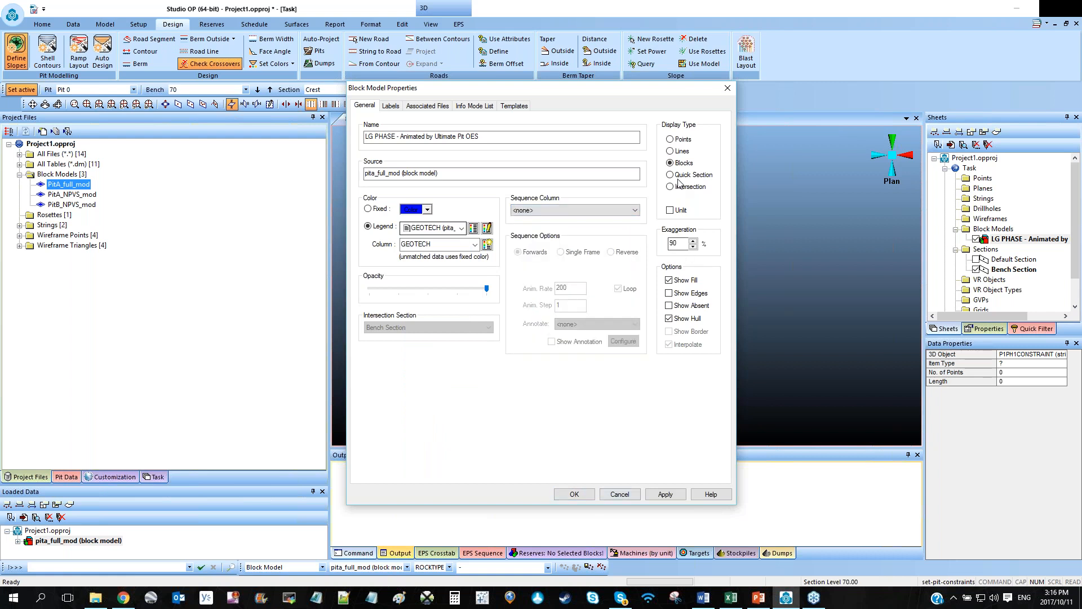
click(580, 493)
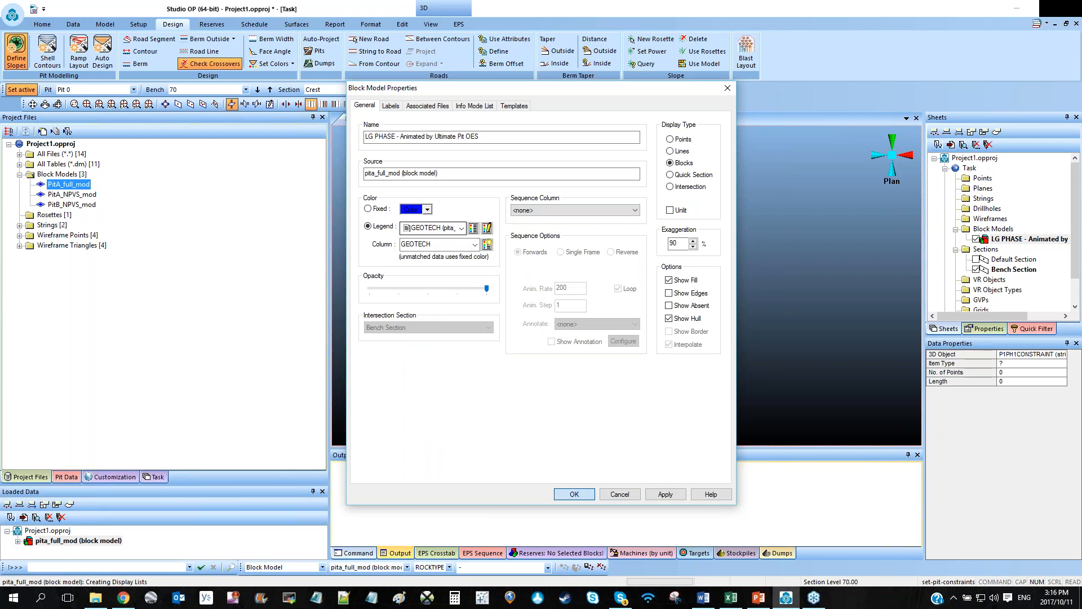
Define a one-point section through the block model with North-South orientation.
shift+drag(583, 332, 637, 293)
scroll(752, 290, up, 8)
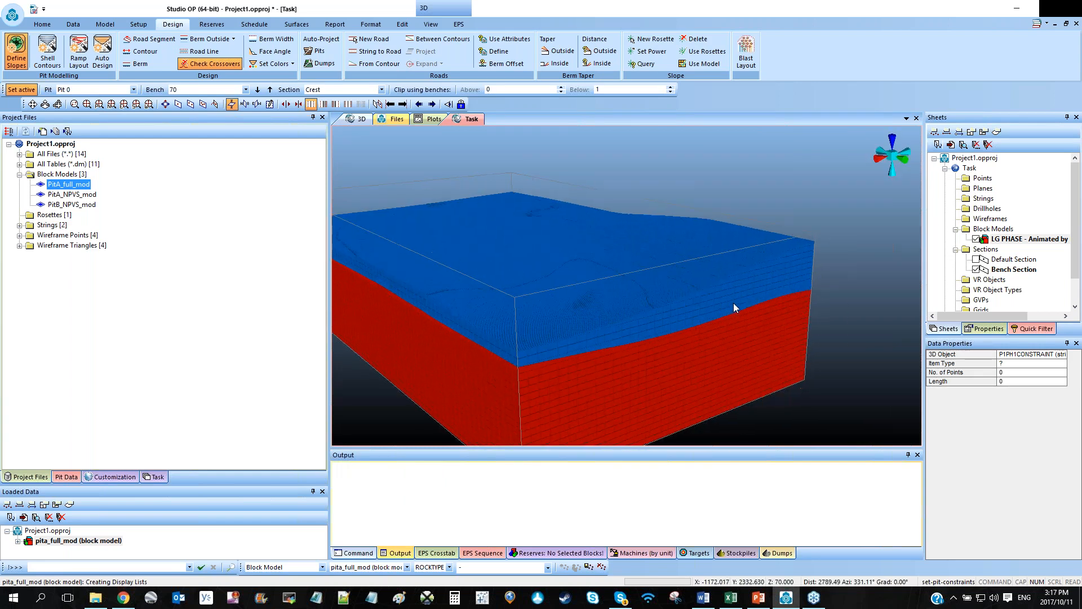
scroll(735, 330, up, 1)
scroll(741, 341, down, 4)
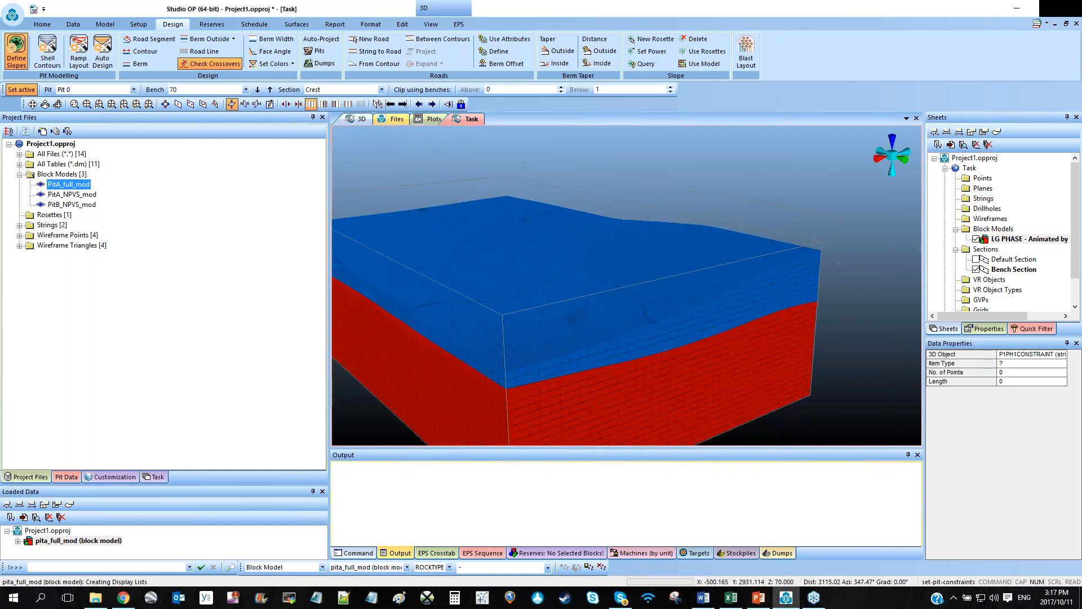
drag(741, 341, 718, 326)
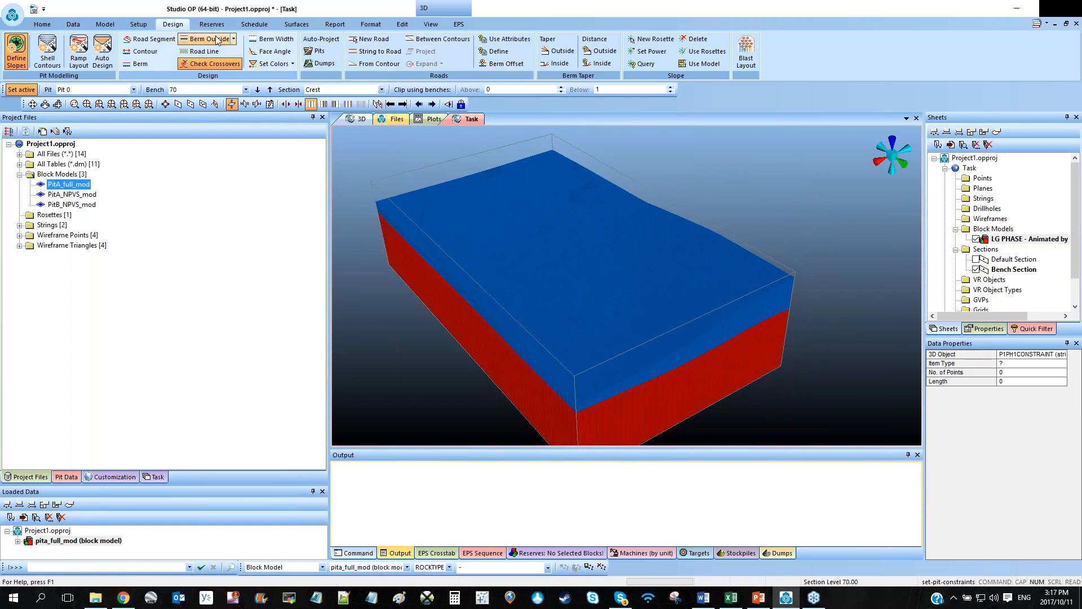
click(600, 245)
key(1)
click(578, 255)
click(513, 285)
click(543, 349)
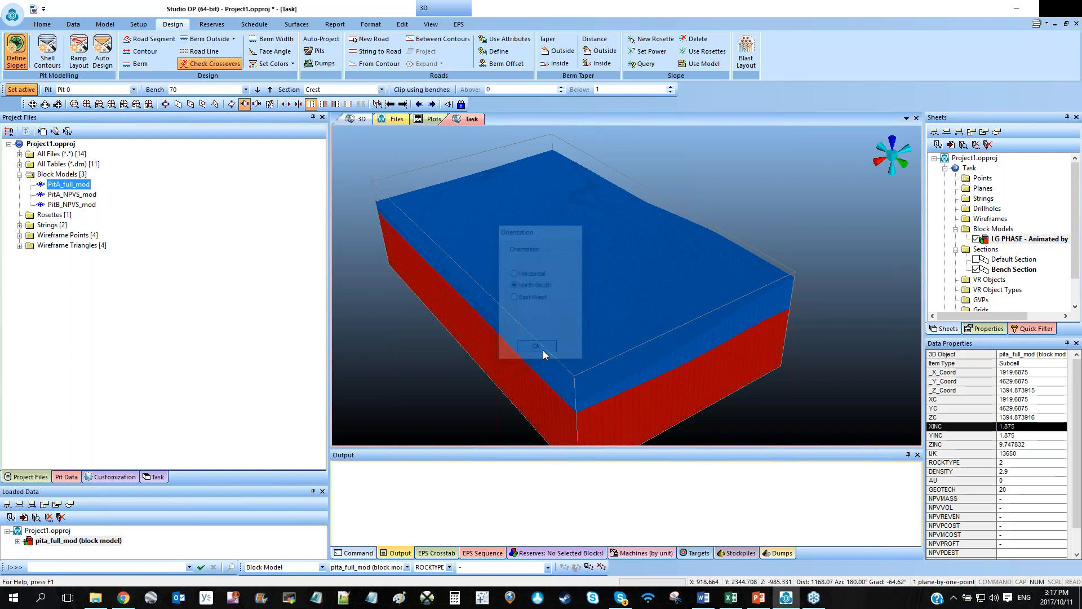
Interactively move the section to about 2012 E and clip behind it to inspect the geotechnical zones inside the block model.
click(431, 25)
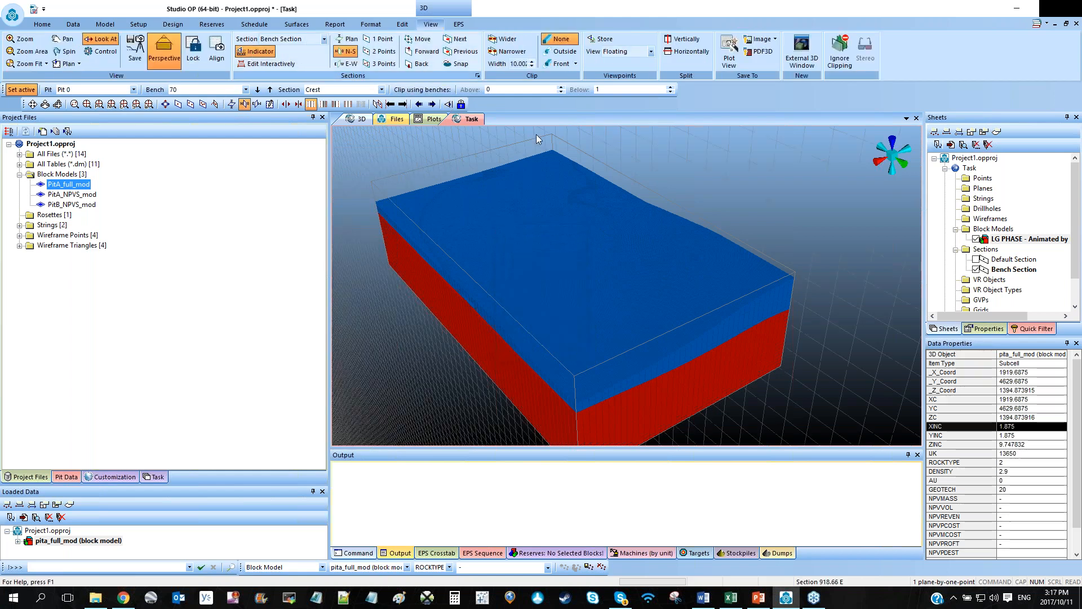
click(271, 64)
mouse_move(825, 305)
mouse_down()
mouse_move(563, 222)
mouse_move(525, 224)
mouse_move(574, 221)
mouse_move(559, 222)
mouse_up()
click(336, 104)
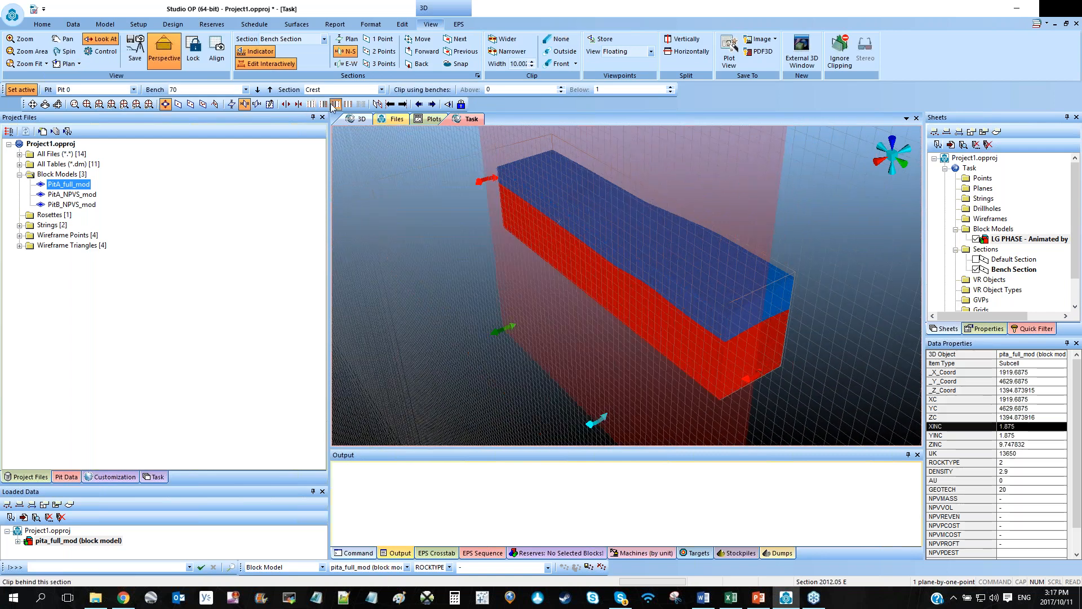
shift+drag(592, 307, 699, 242)
shift+right_drag(744, 231, 765, 208)
drag(765, 209, 727, 215)
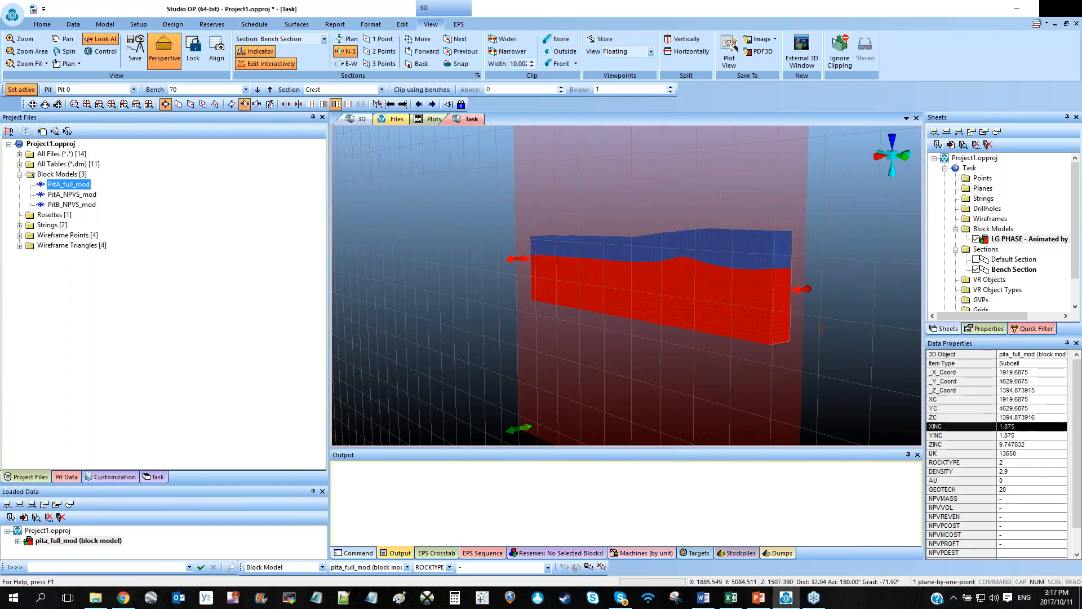
scroll(428, 200, down, 2)
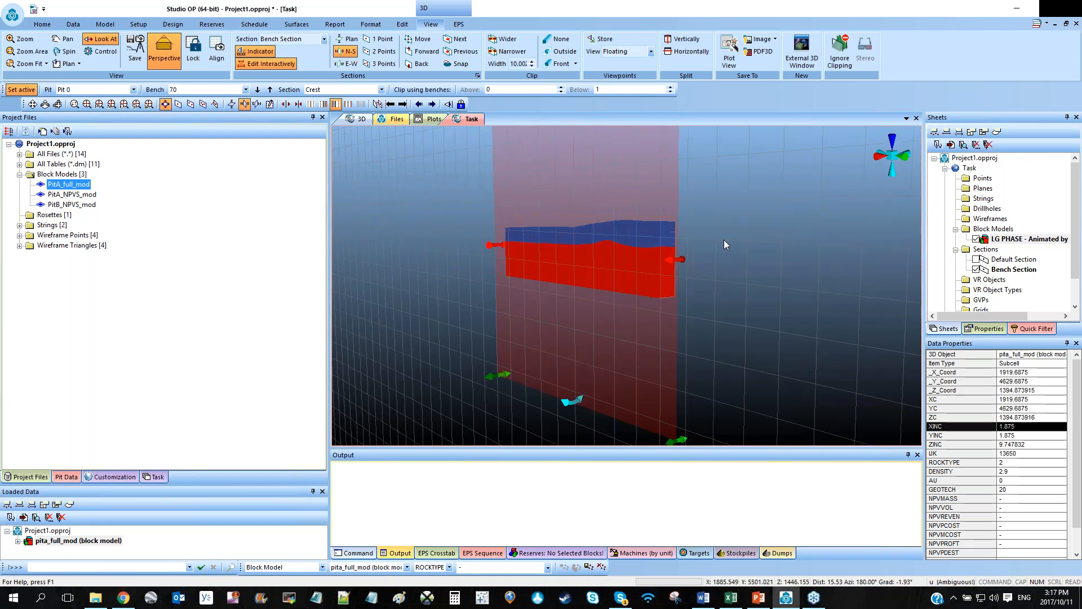
Unload all data and turn off the section indicator grid.
key(a)
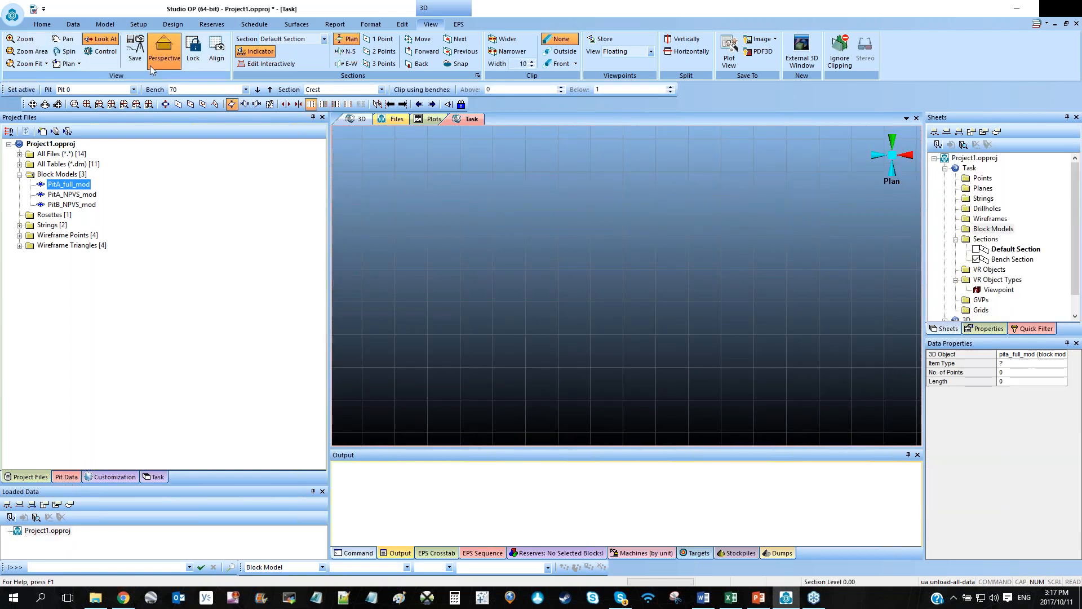
click(138, 24)
click(17, 46)
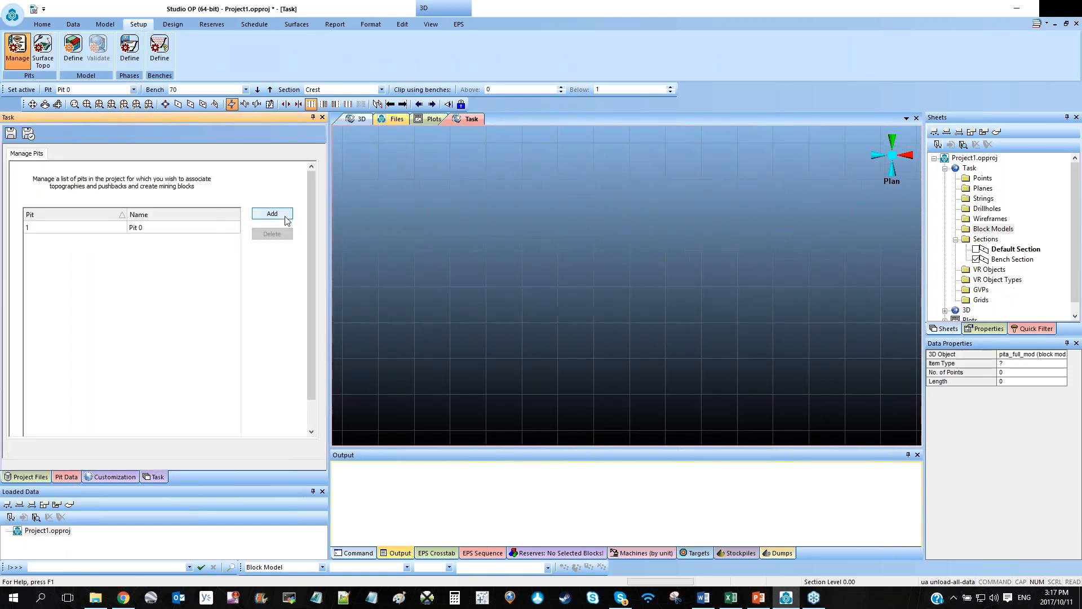
click(430, 25)
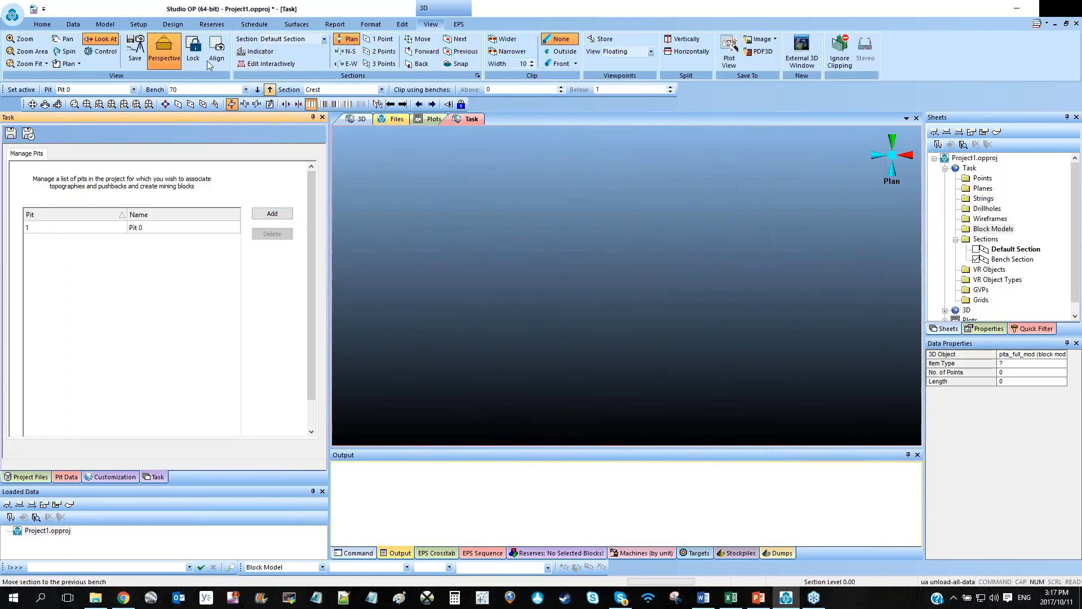
Add a second pit named Pit A to the project's pit list.
click(138, 25)
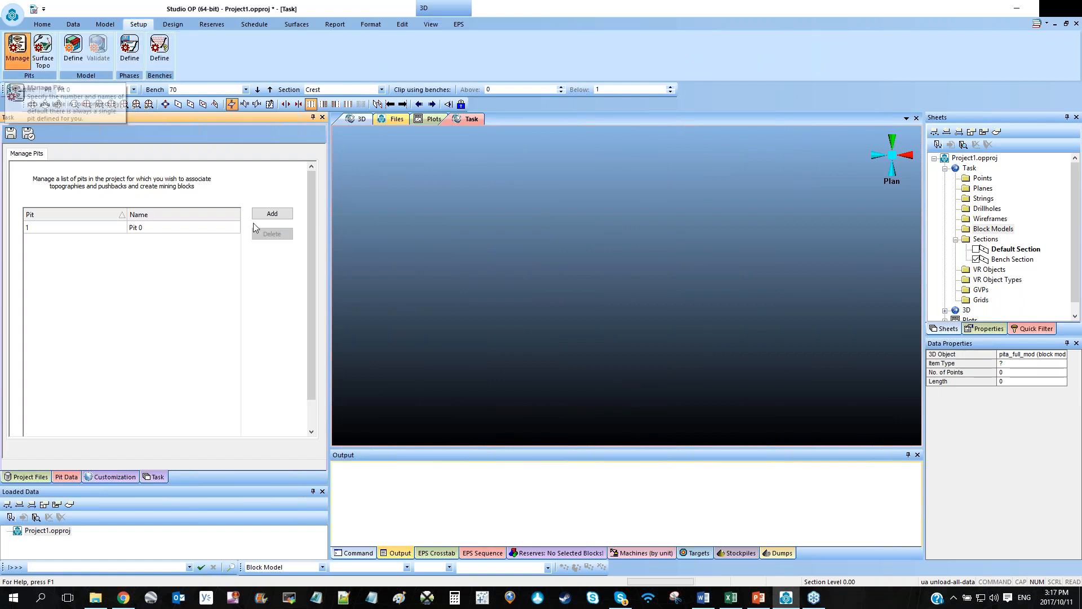
click(280, 215)
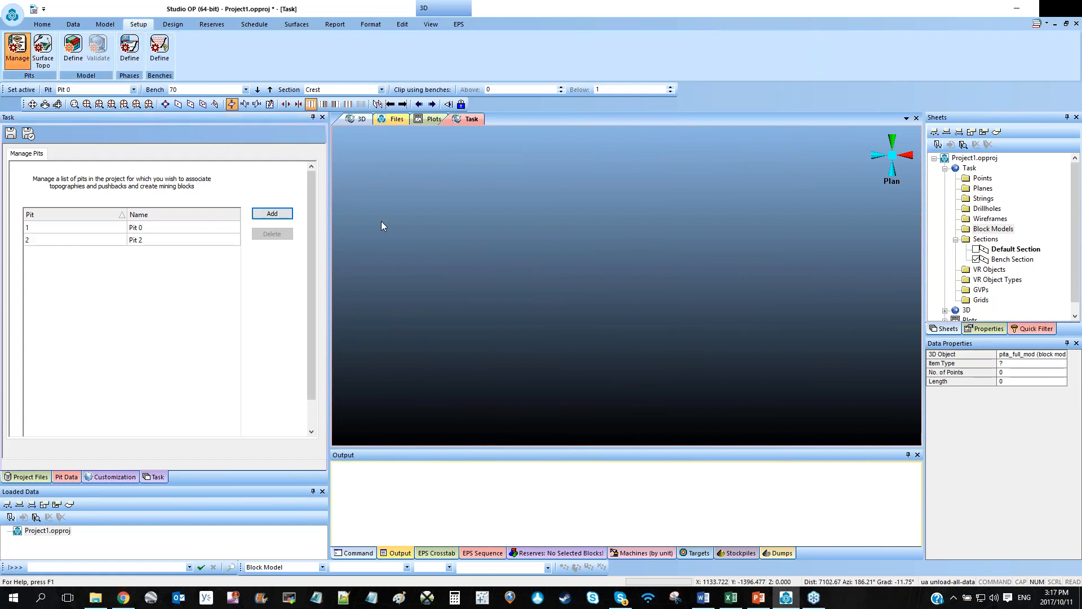
click(184, 240)
click(143, 239)
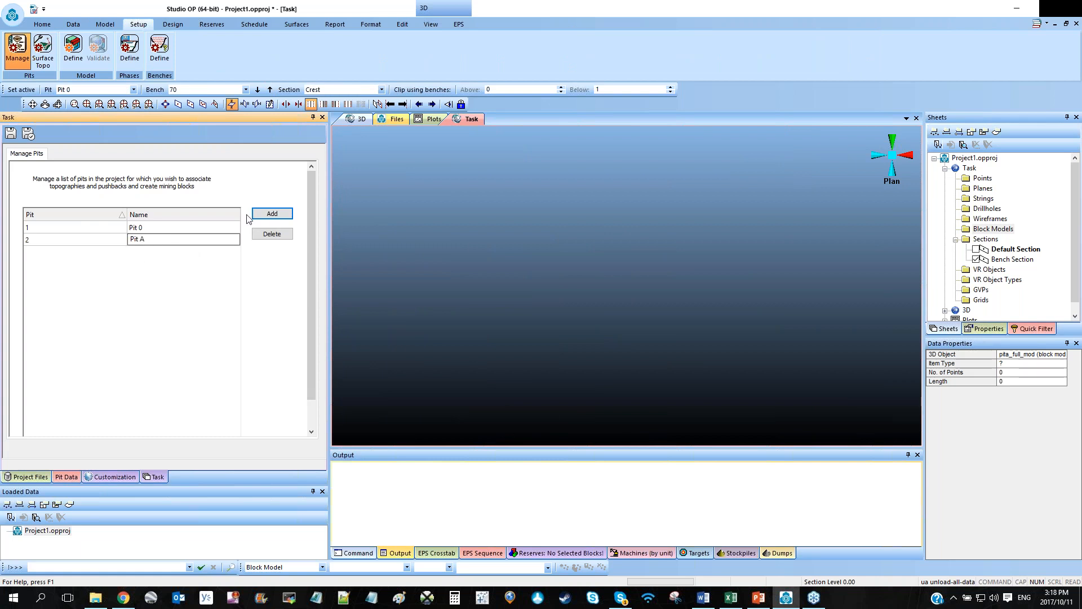
click(198, 278)
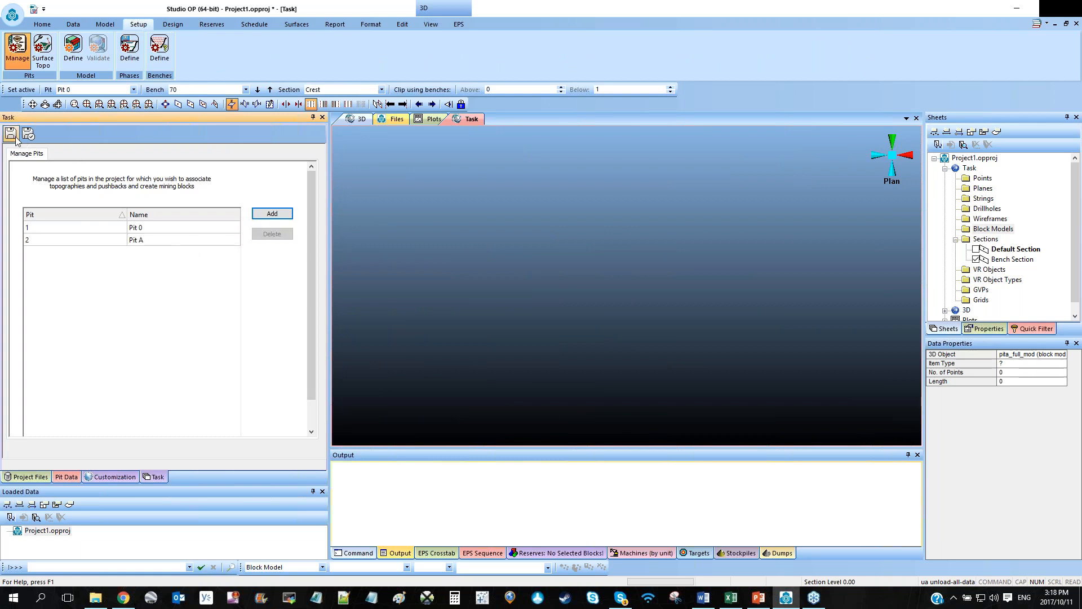
Add the PitA_topo_tr wireframe as a surface topography and associate it with Pit A.
click(41, 59)
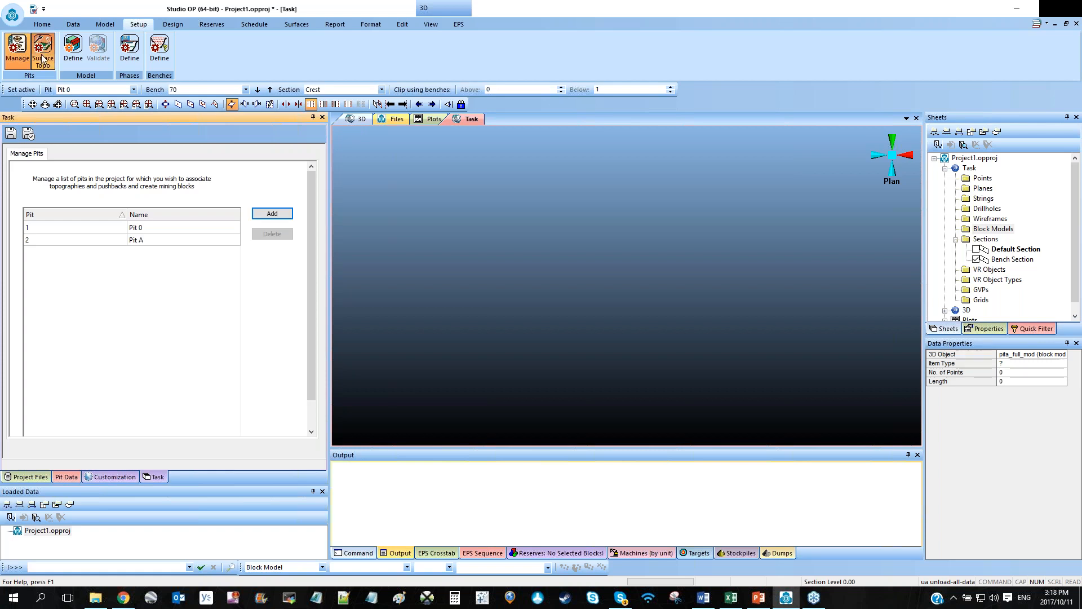
click(285, 189)
click(397, 194)
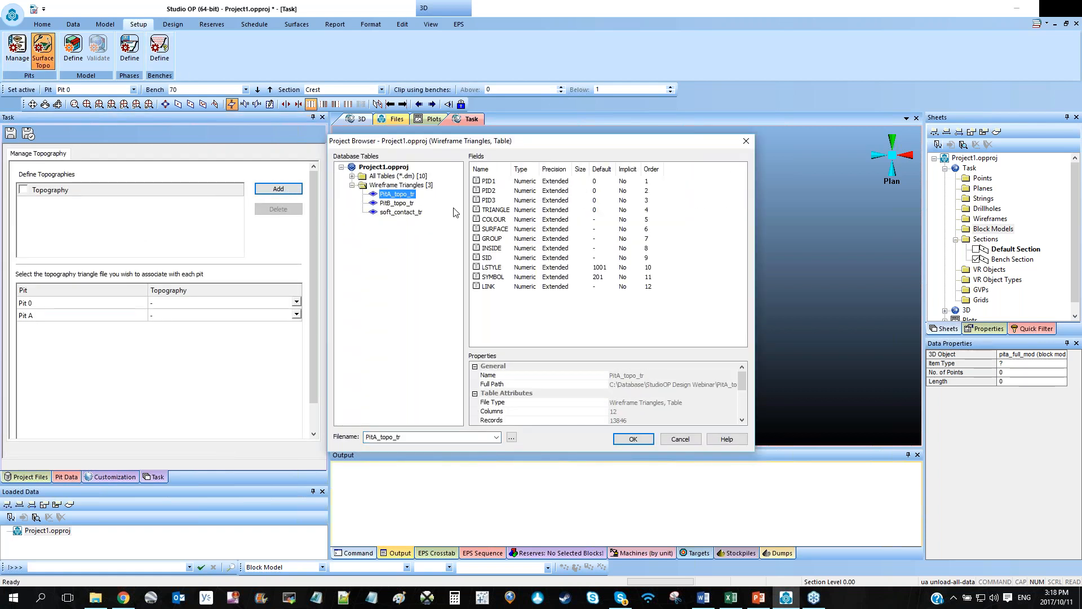
click(633, 439)
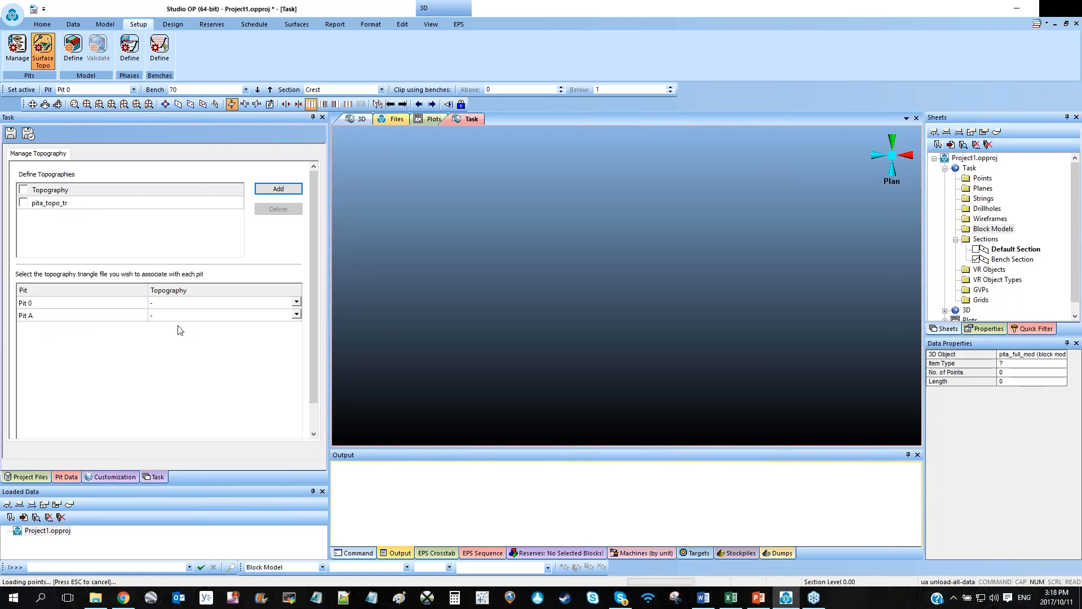
click(297, 316)
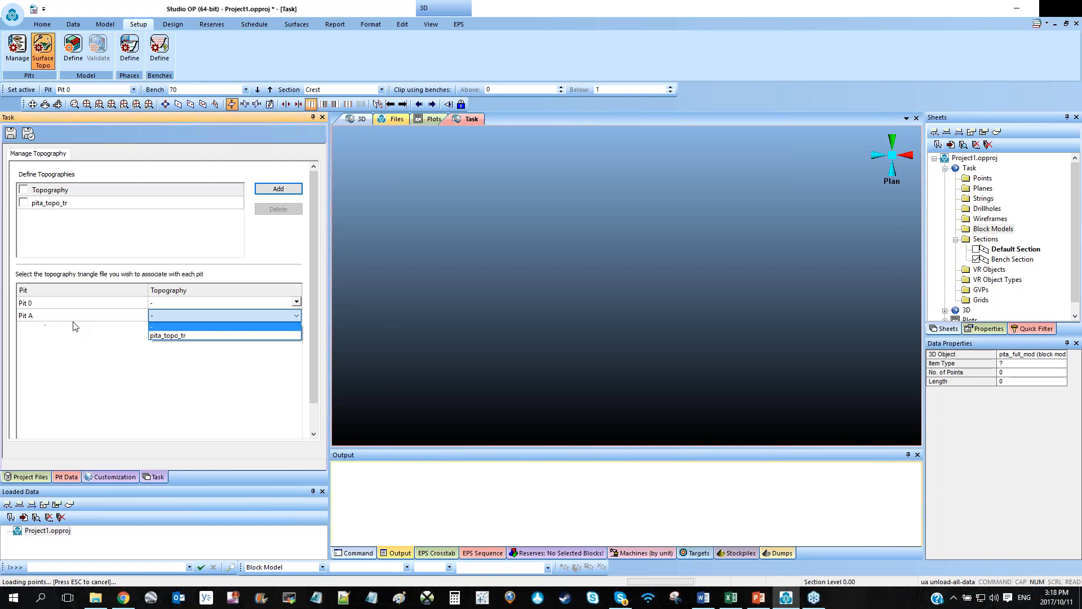
click(173, 336)
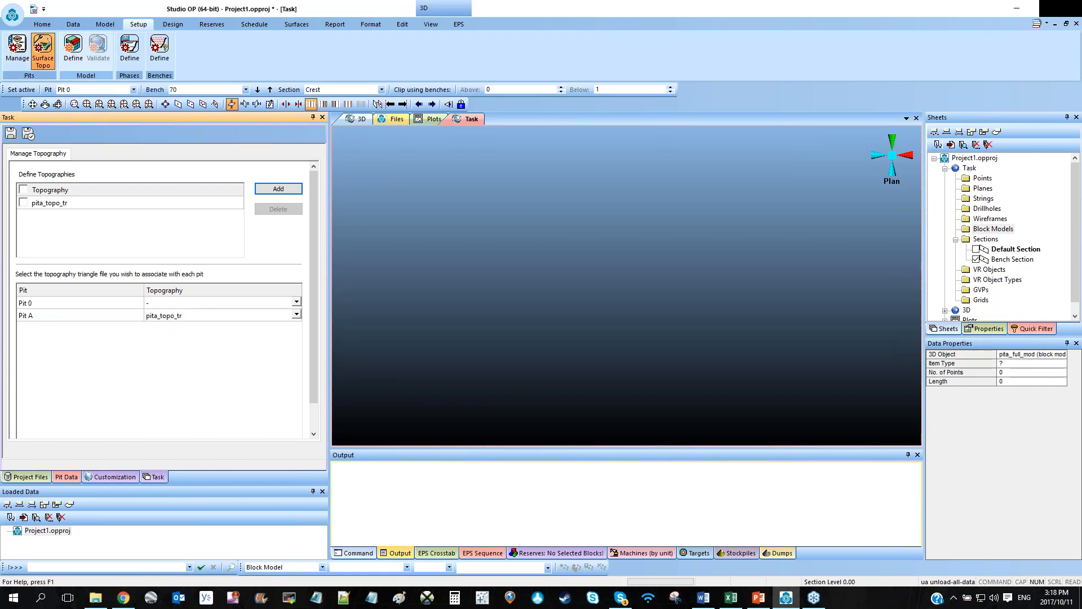
Add the PitA_full_mod block model to the planning model definition.
click(79, 56)
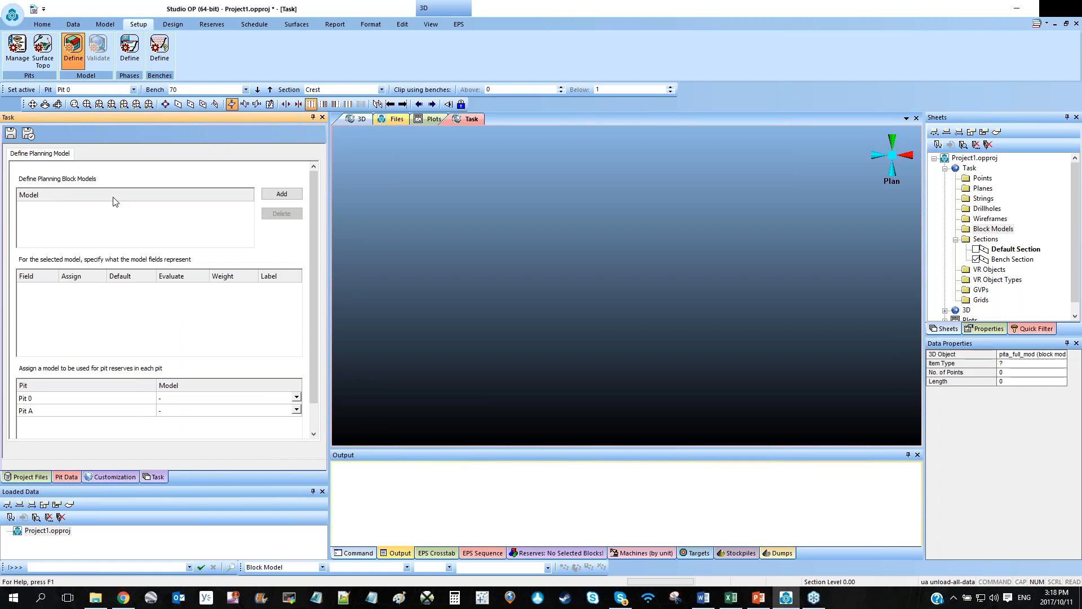
click(277, 195)
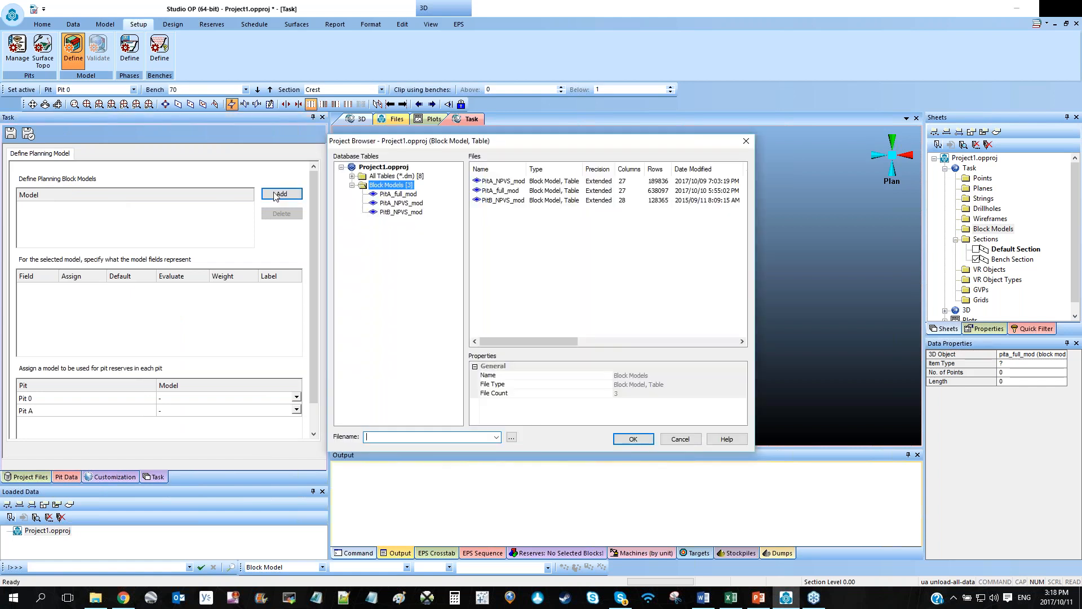
click(404, 203)
click(404, 194)
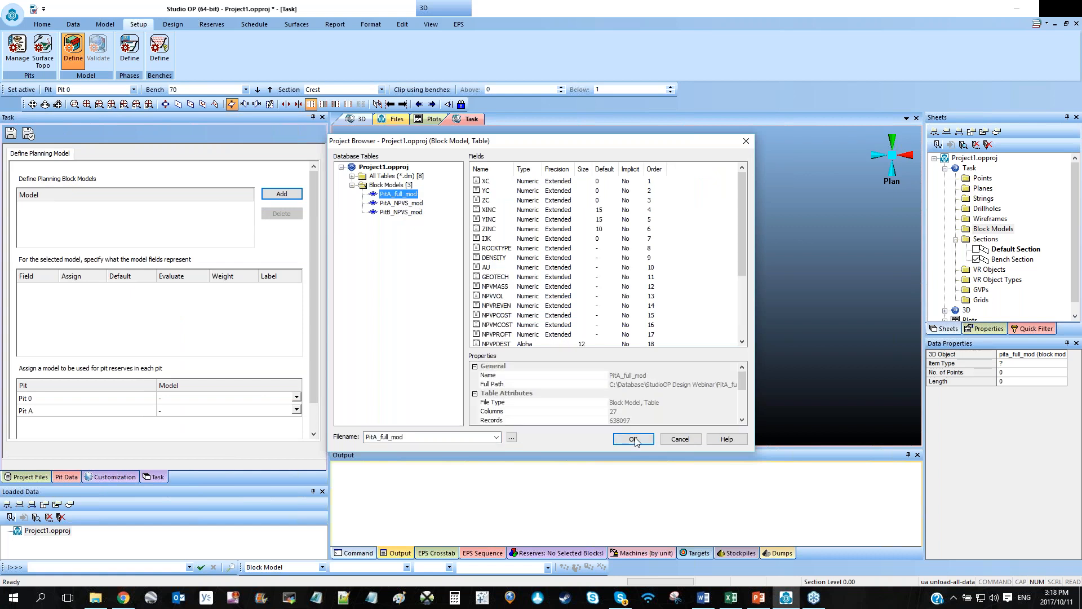
click(633, 439)
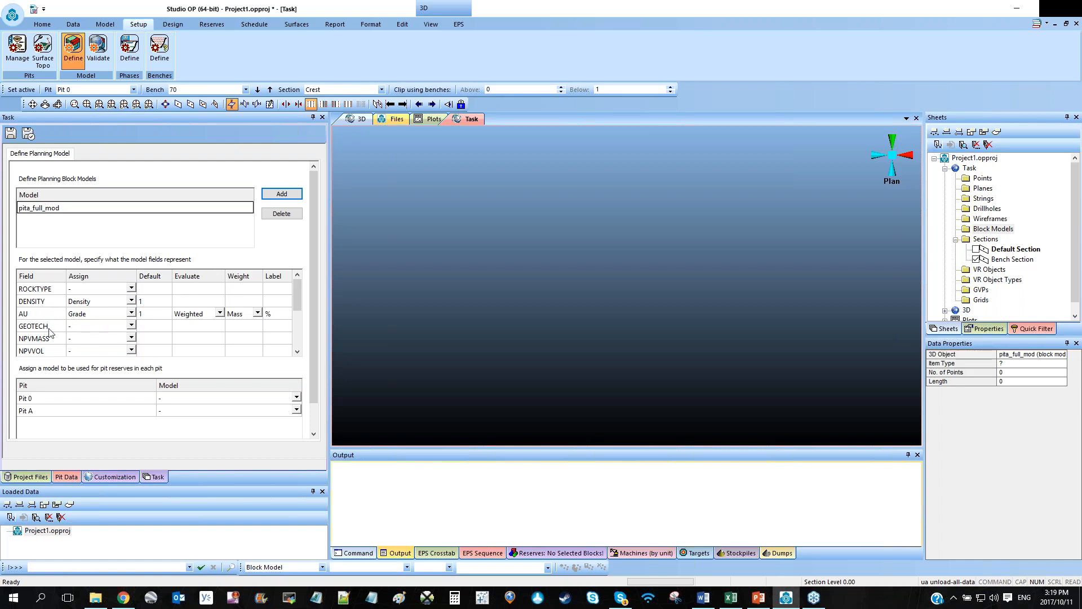
Assign the GEOTECH field as Slope Region and use pita_full_mod as Pit A's reserves model, saving the definition.
click(131, 326)
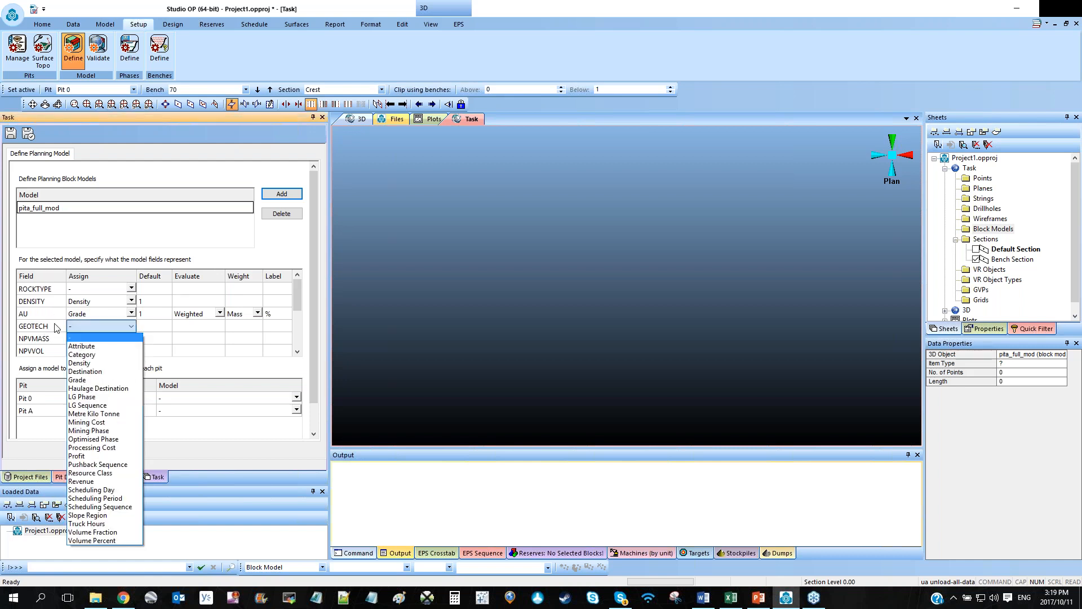
click(102, 515)
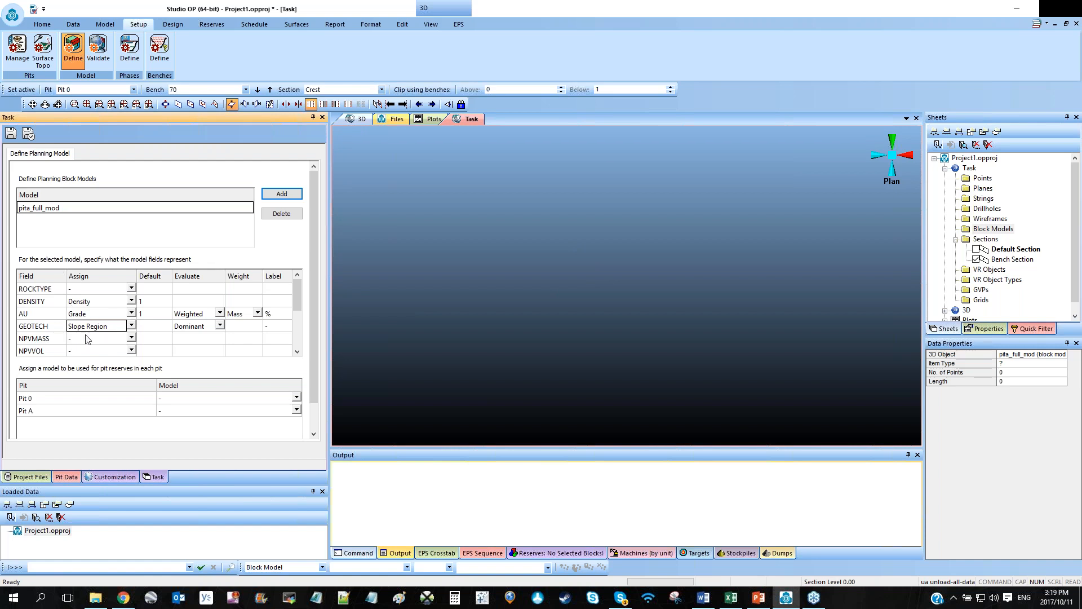
click(297, 414)
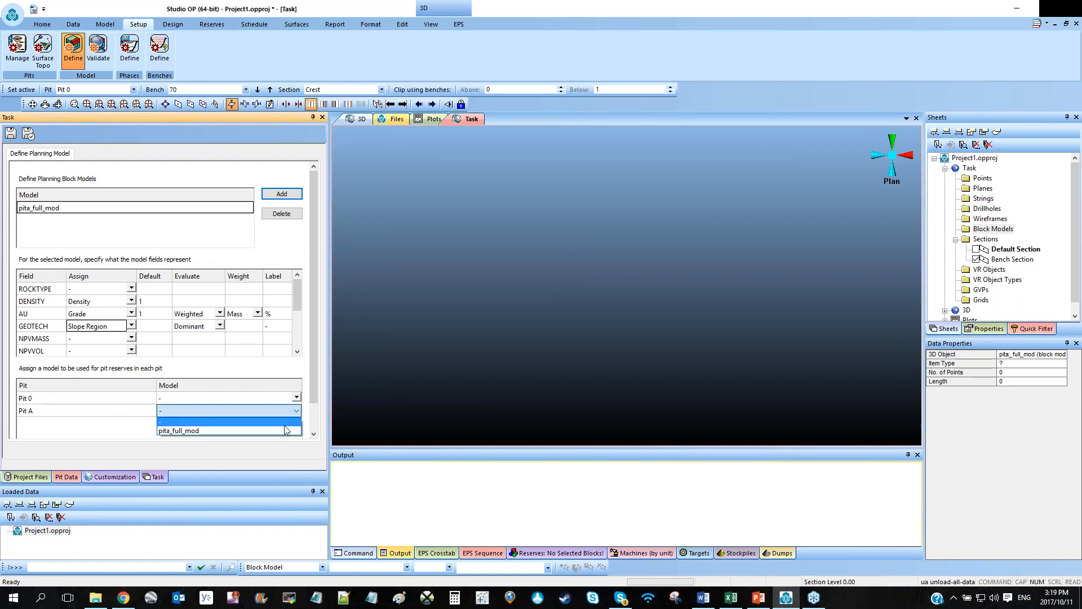
click(243, 429)
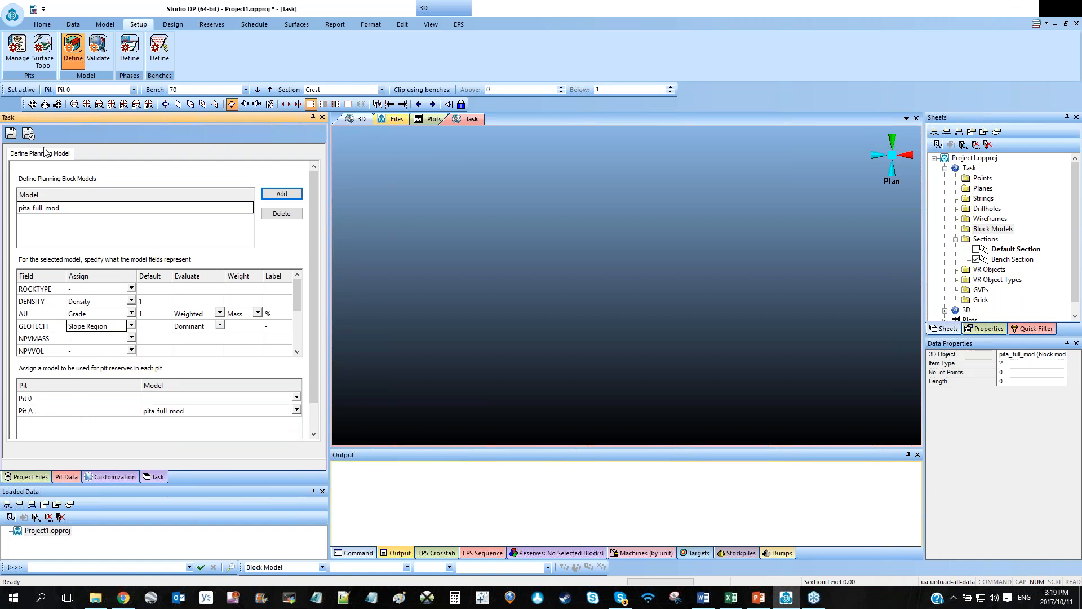
click(11, 135)
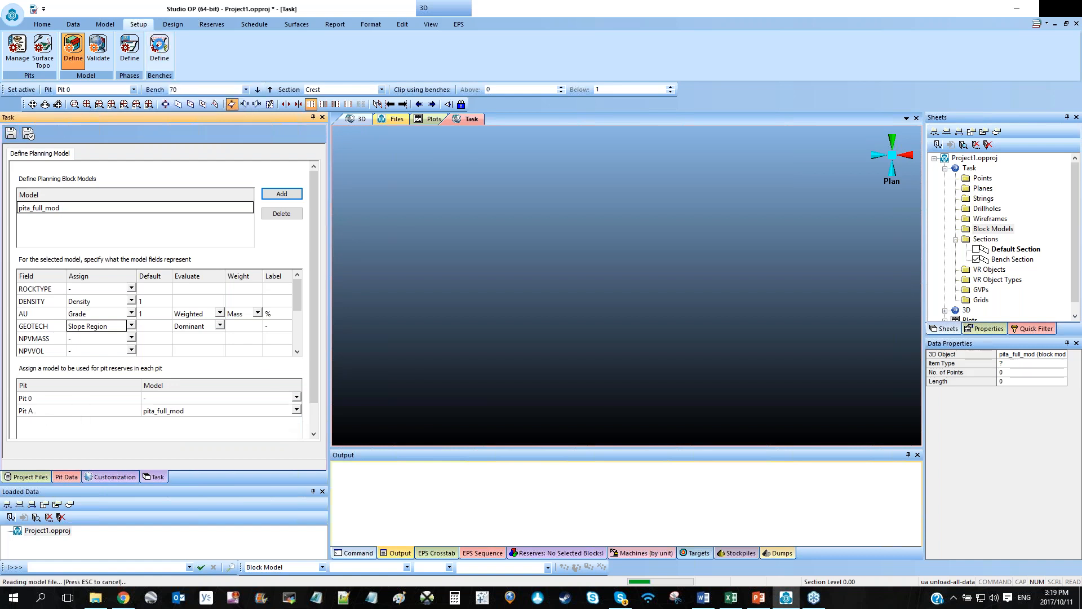
Define Pit A's benches by elevation, initialised from the pita_full_mod planning model.
click(160, 51)
click(96, 184)
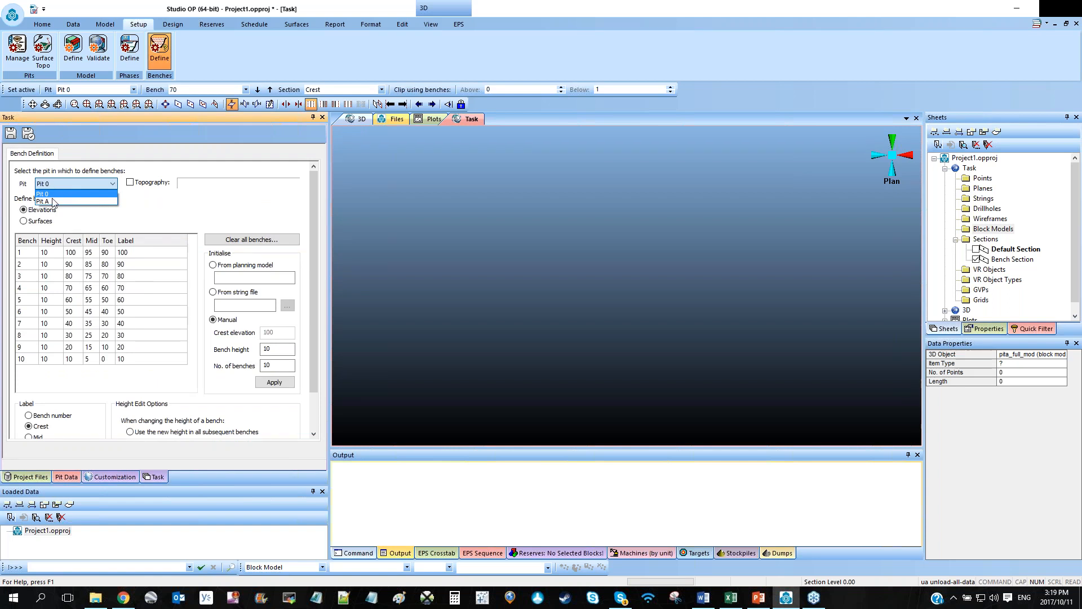
click(56, 201)
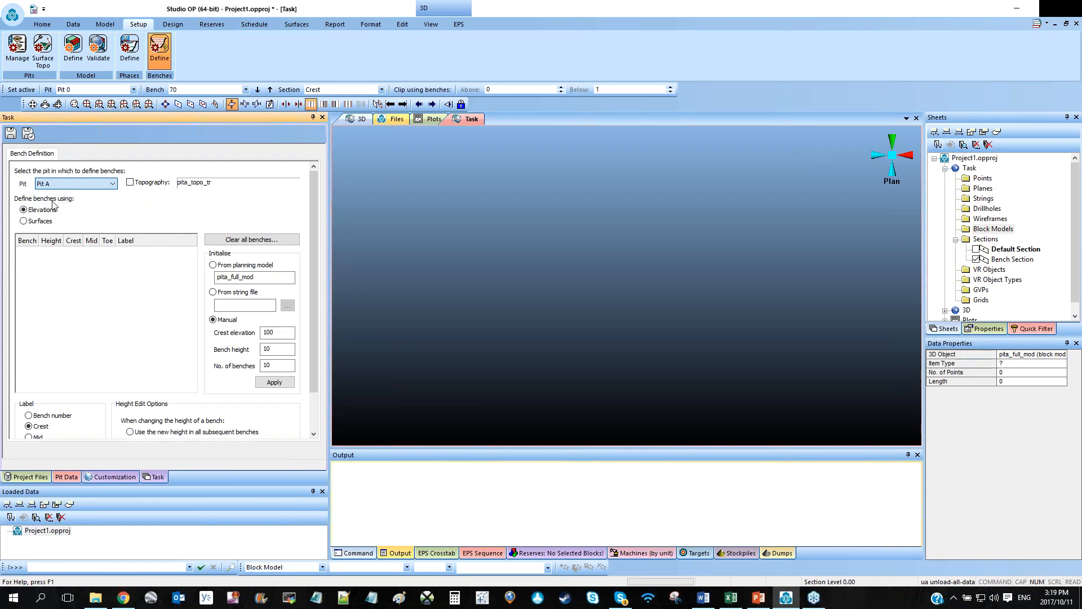
click(247, 266)
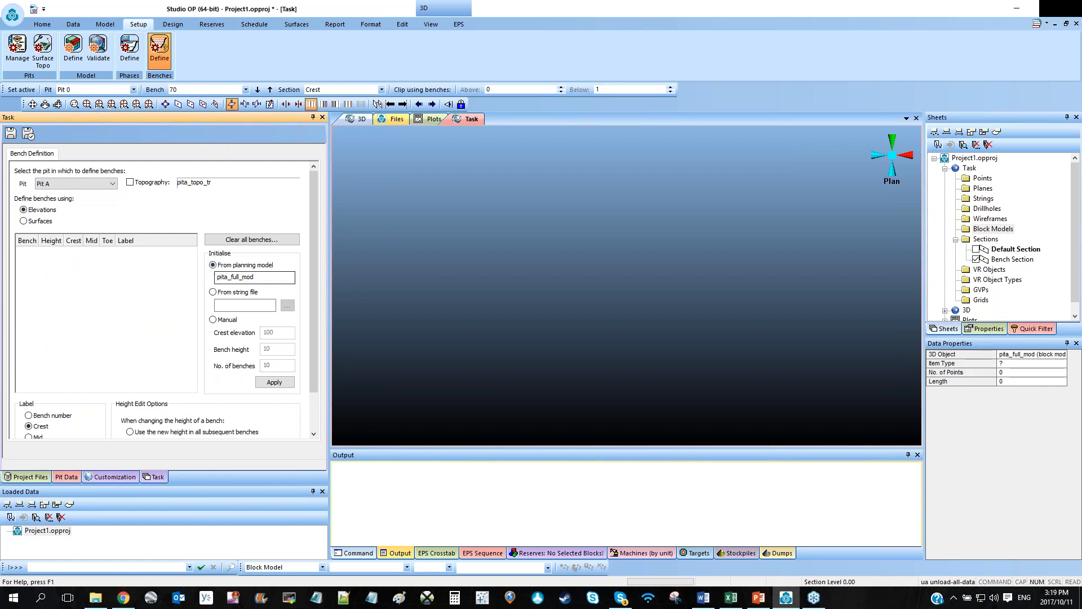
click(281, 383)
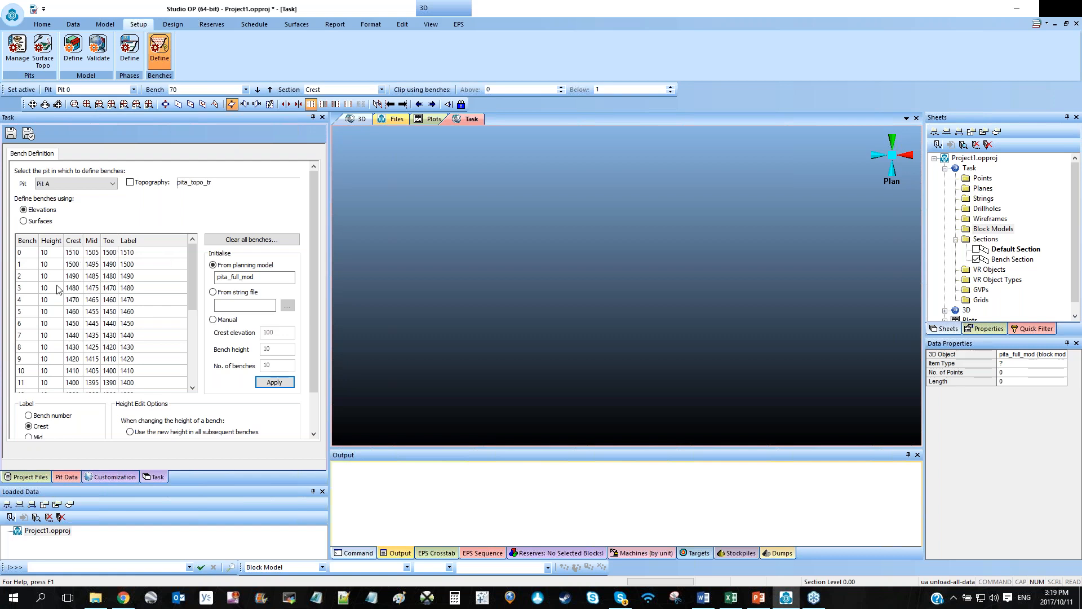
drag(193, 307, 197, 299)
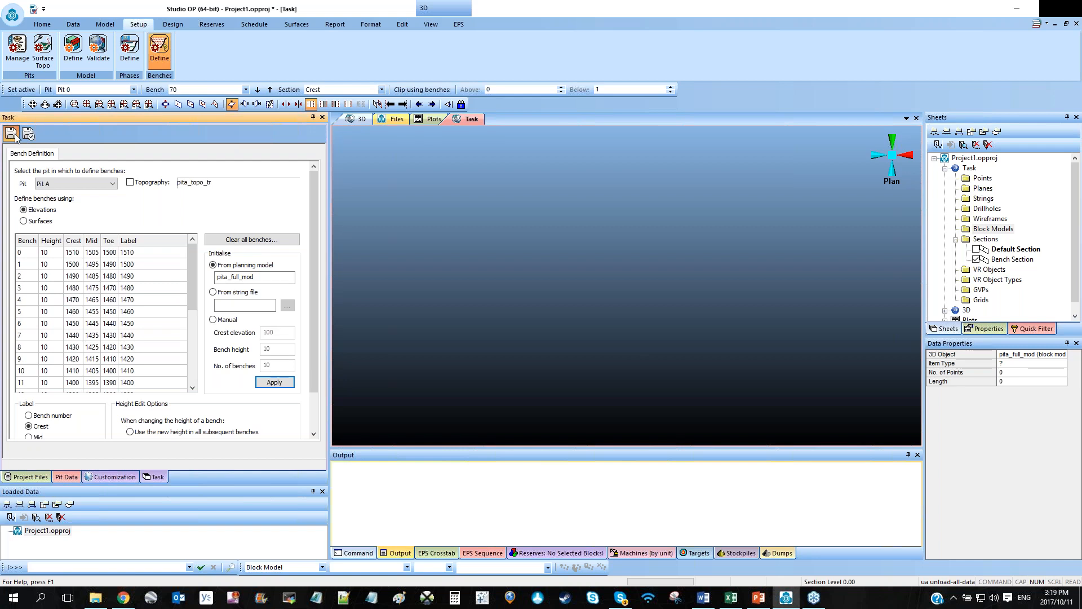
Define Pit A's slope regions from the planning model's GEOTECH field.
click(172, 25)
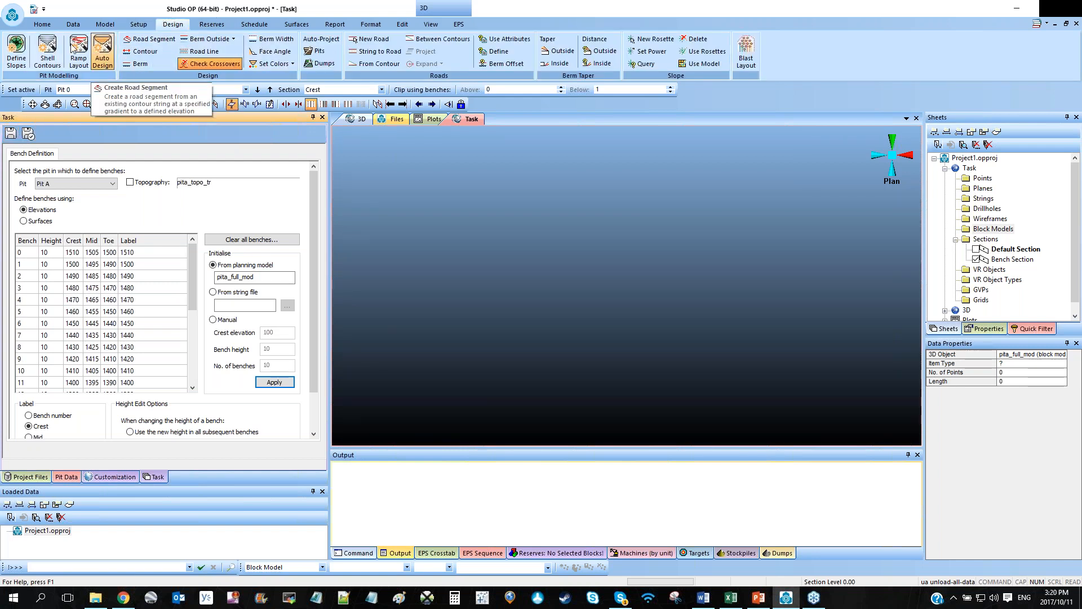
click(21, 49)
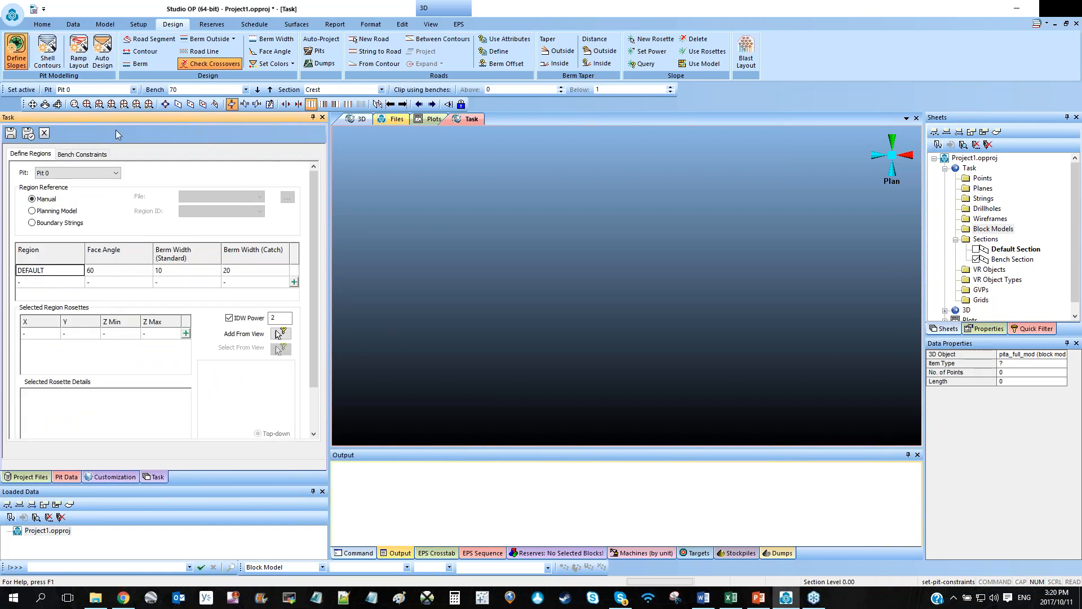
click(79, 173)
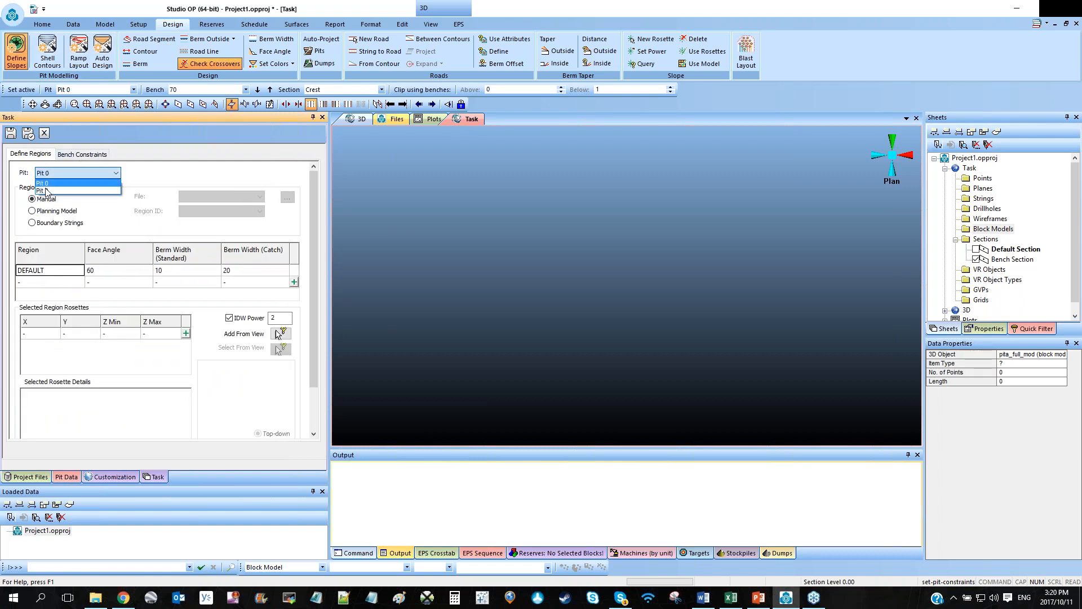
click(47, 191)
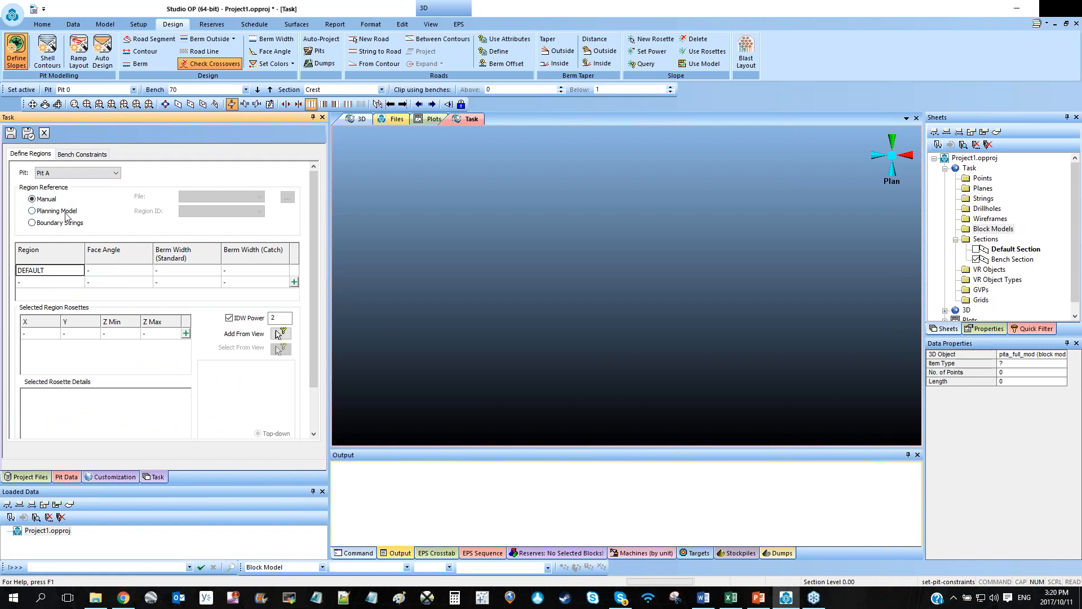
click(33, 211)
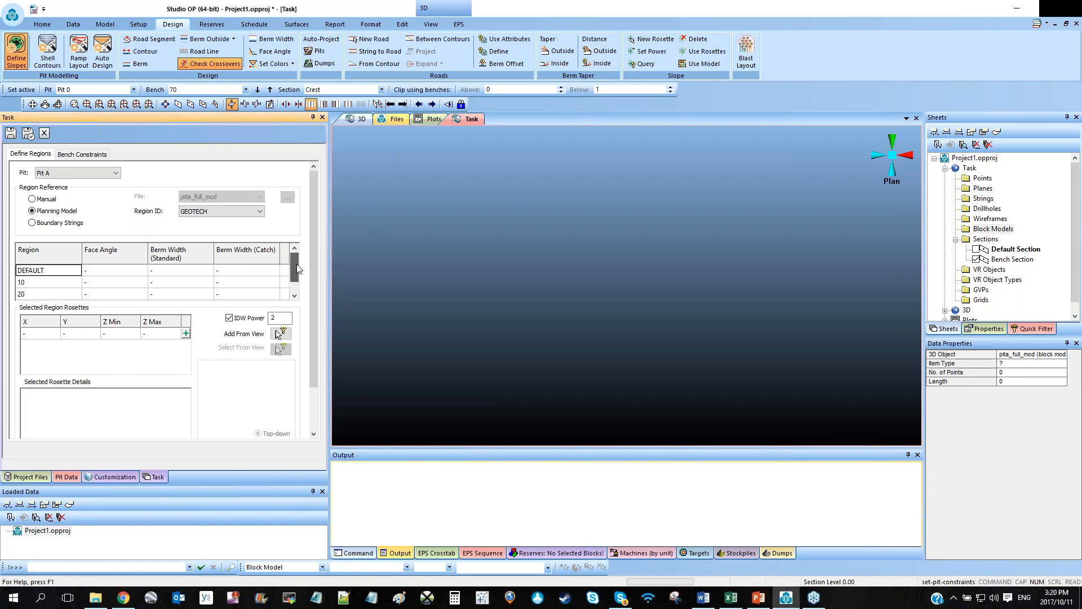
Set region 10 to a 60 face angle, 5 standard berm width and 10 catch berm width.
click(115, 283)
text(60)
click(163, 282)
text(5)
click(221, 285)
text(10)
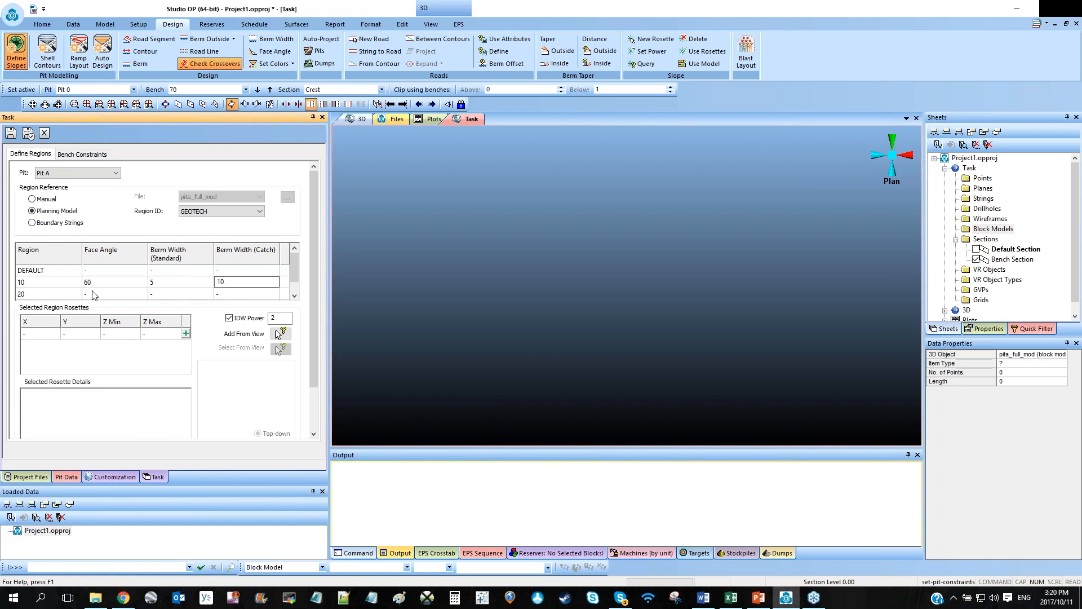
Set region 20 to an 85 face angle, 4 standard berm width and 8 catch berm width.
click(93, 295)
text(85)
click(165, 296)
text(4)
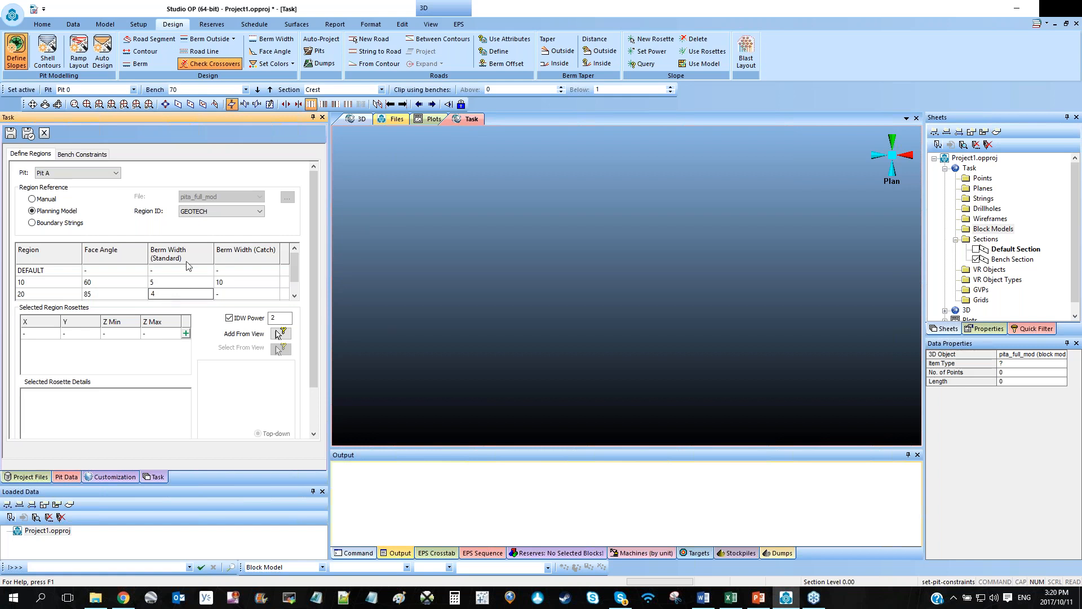
click(229, 295)
text(8)
click(233, 283)
Set the DEFAULT region to a 60 face angle, 5 standard berm width and 10 catch berm width.
click(110, 271)
text(60)
click(171, 274)
text(5)
click(220, 276)
text(10)
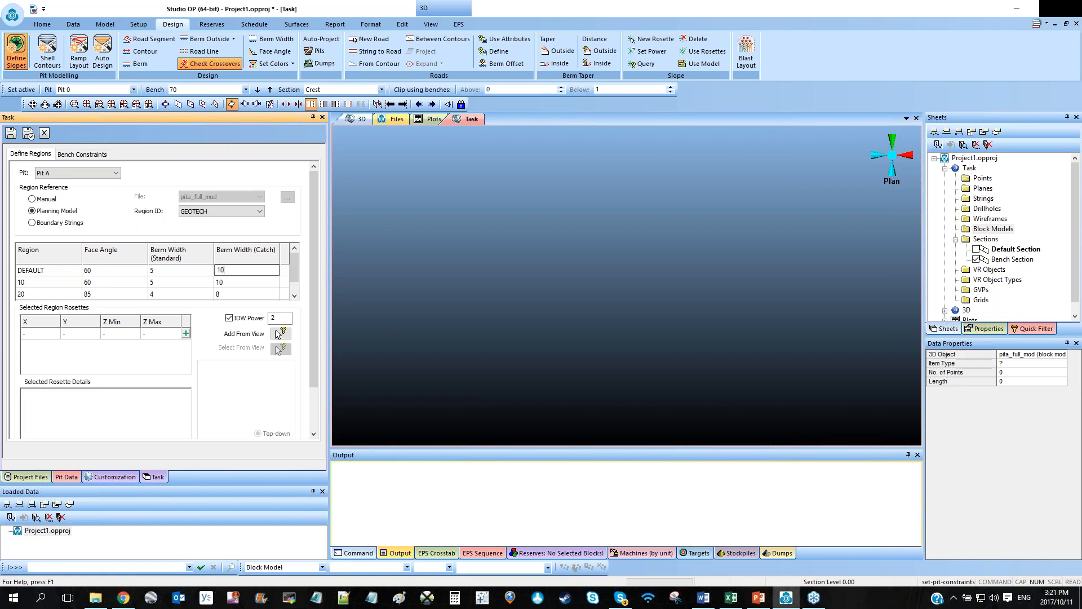
click(201, 281)
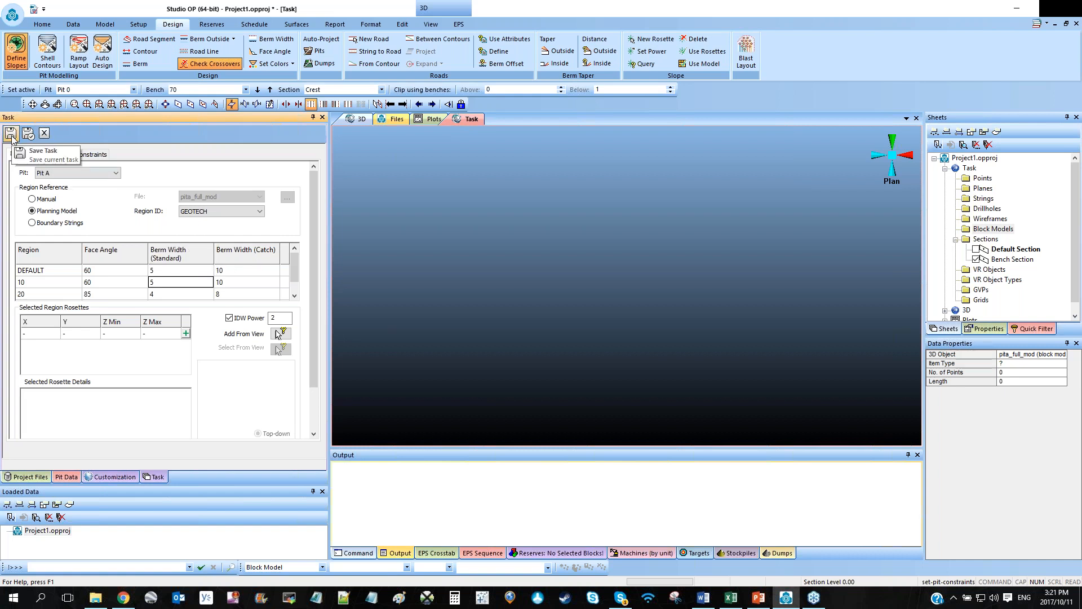
In the bench constraints from 1510 to 1250, set one bench in every 4 to the Catch berm type and review the bench list.
click(83, 155)
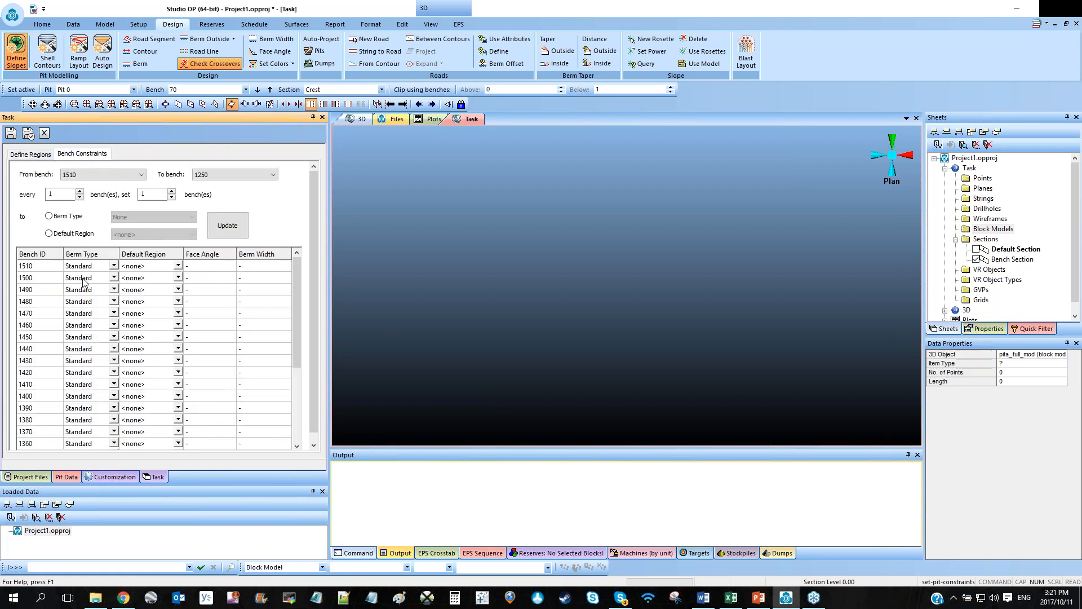
click(114, 361)
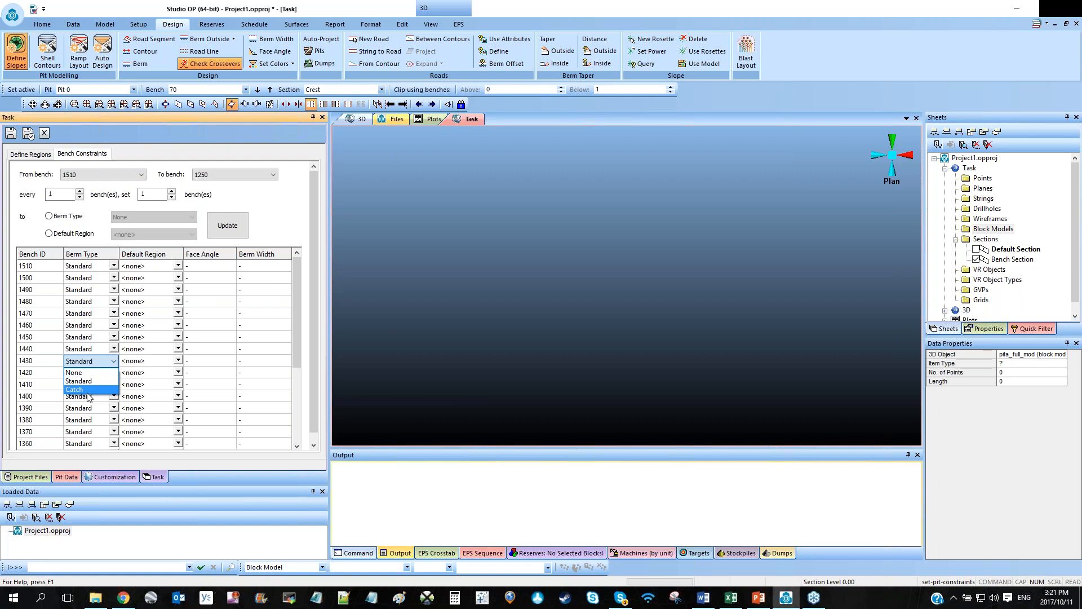
click(114, 365)
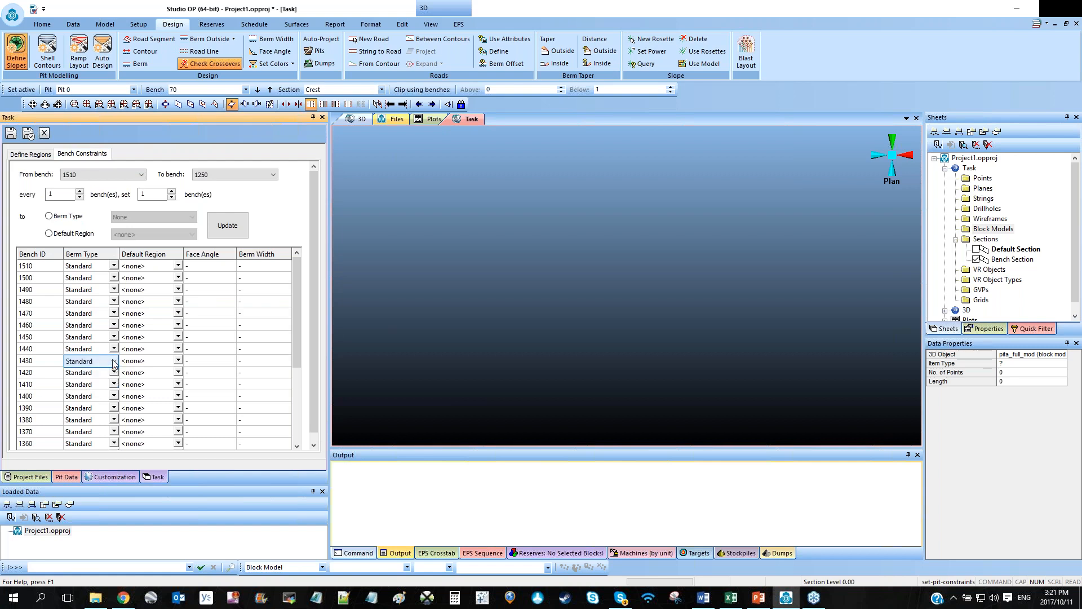
double_click(59, 195)
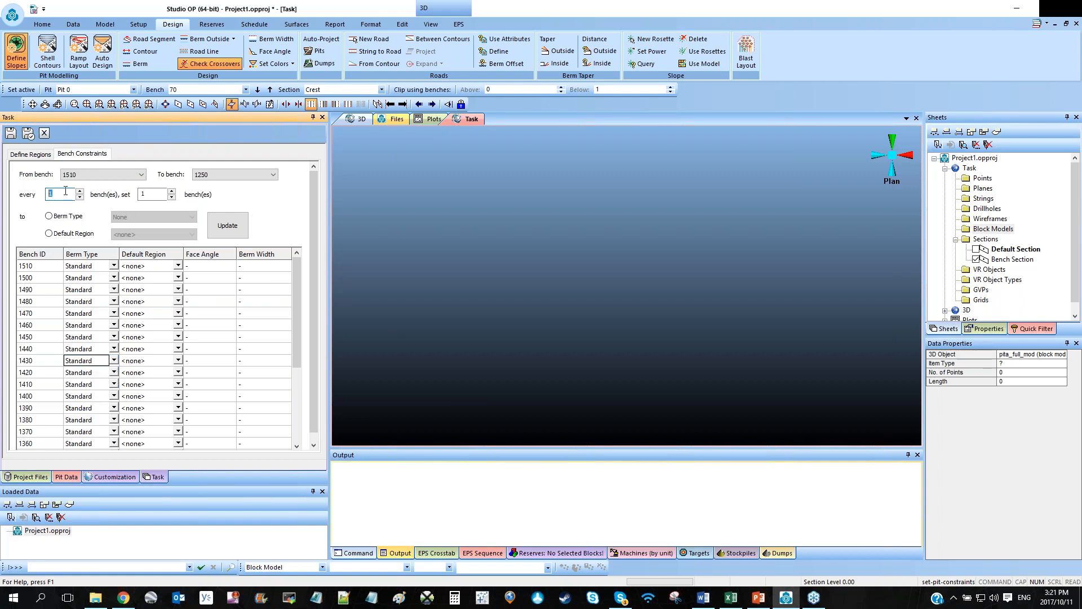
text(4)
click(50, 216)
click(131, 217)
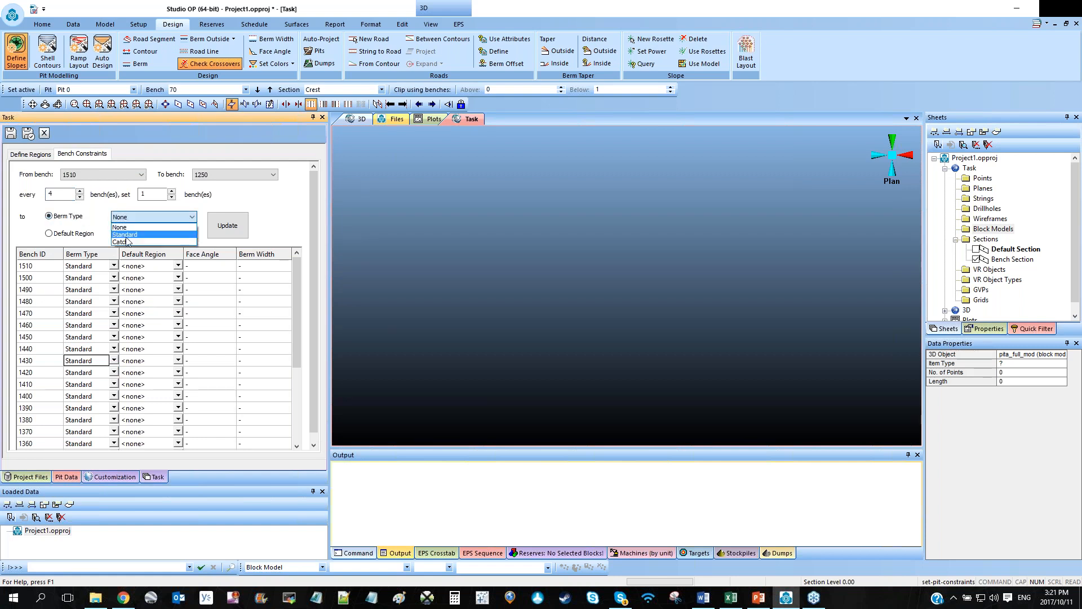
click(129, 241)
click(247, 227)
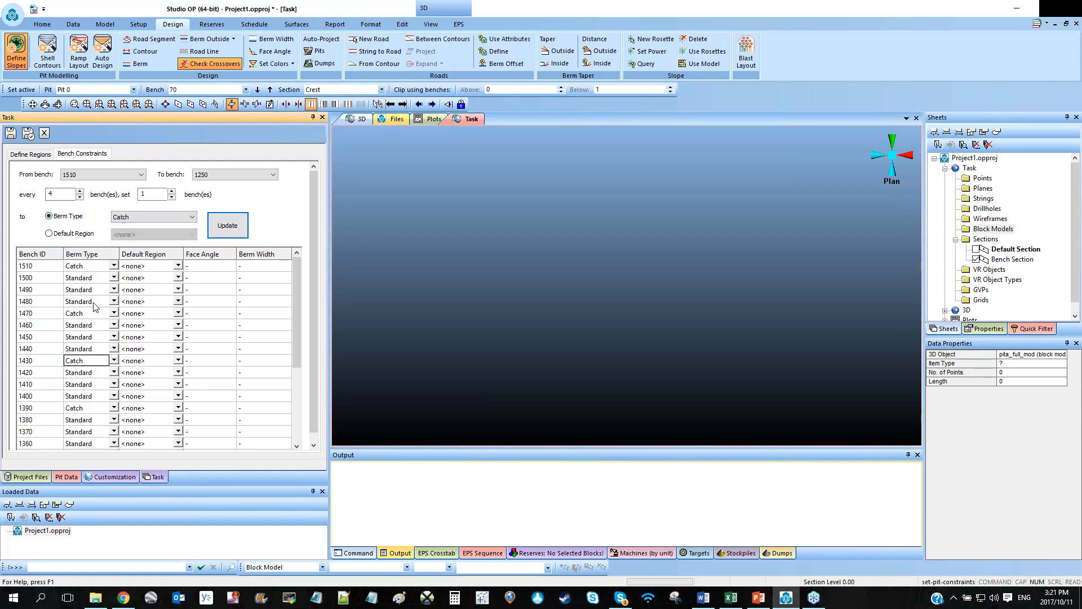
drag(297, 280, 295, 328)
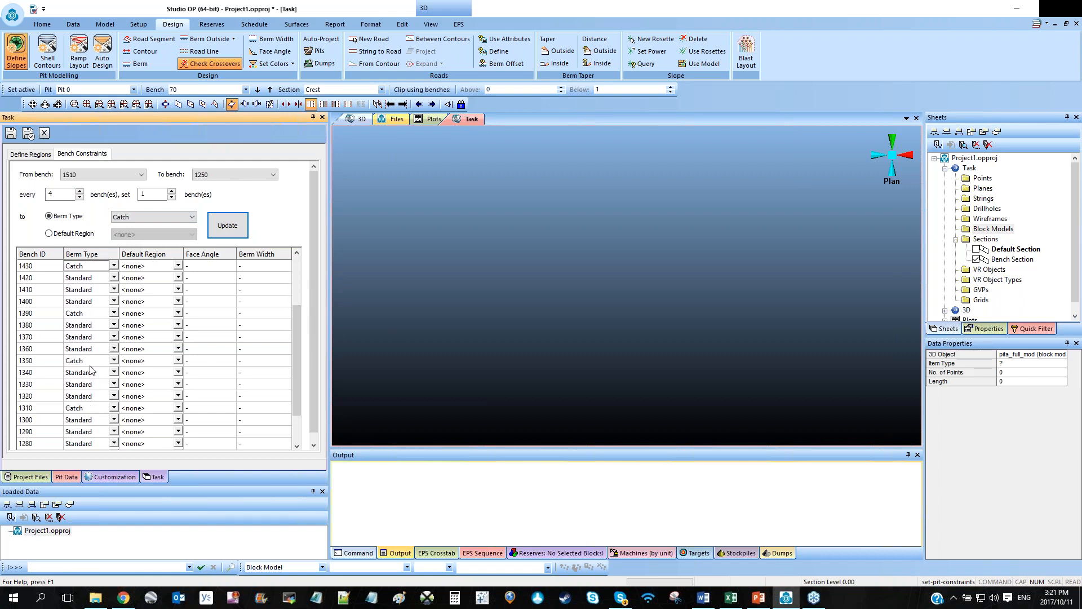
scroll(294, 345, up, 3)
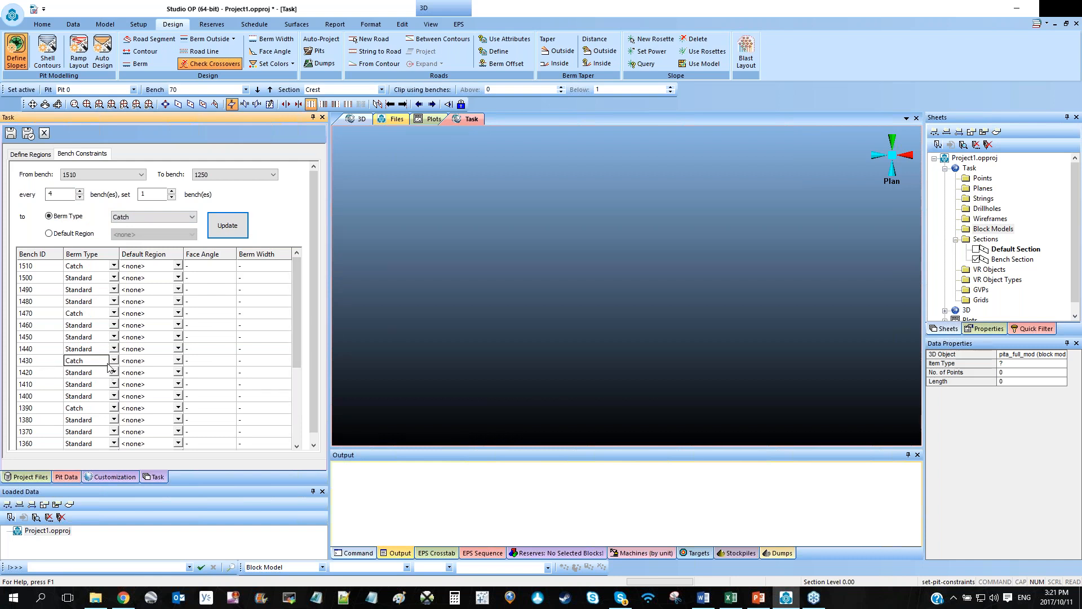
click(30, 154)
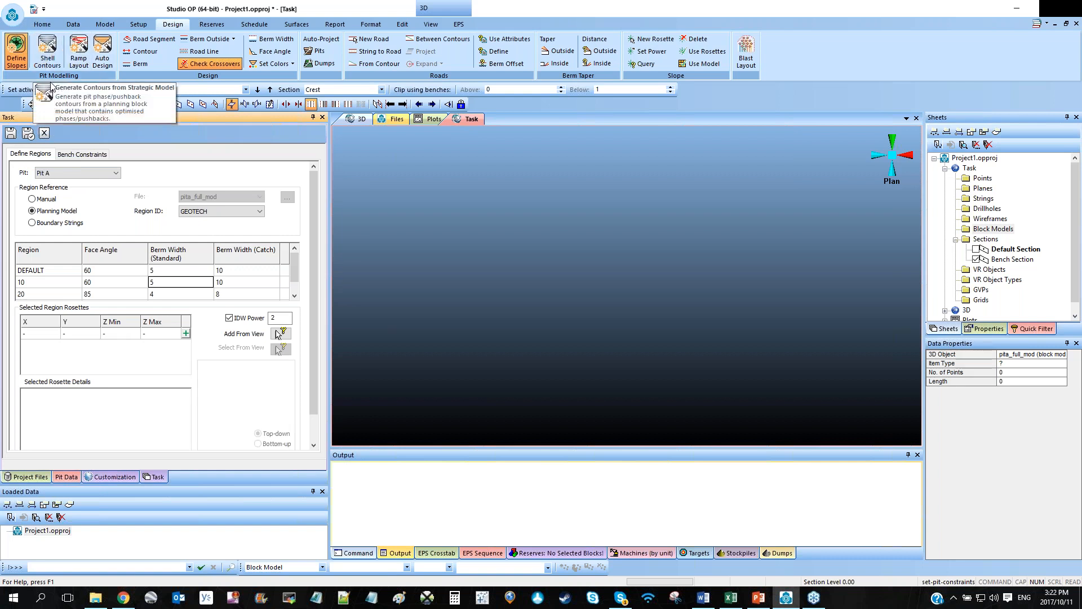
Start generating phase shell contours from the strategic model and select Pit A as the pit.
click(47, 52)
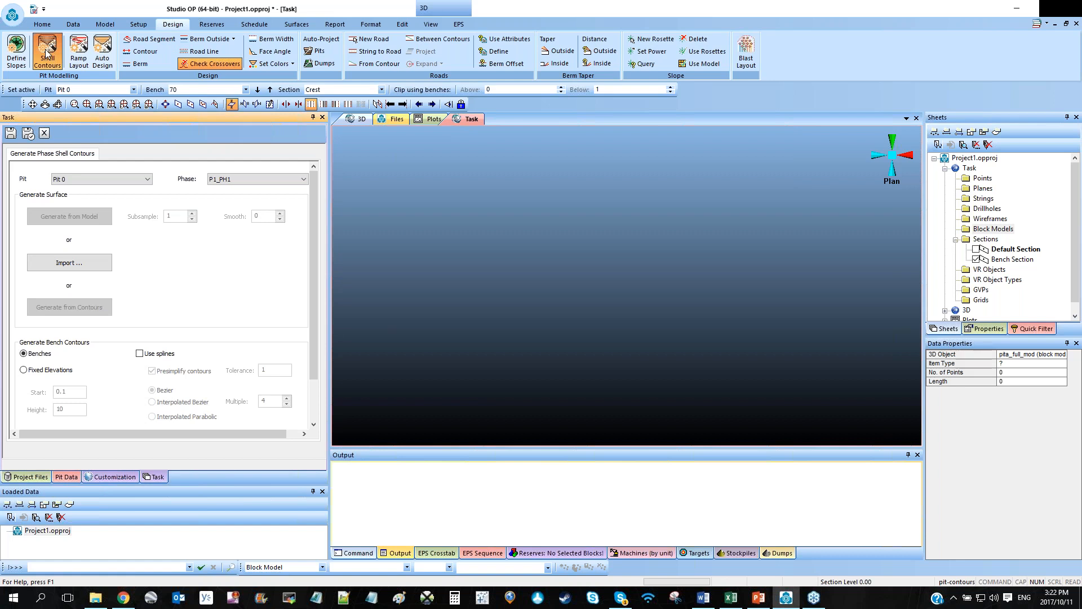
click(72, 180)
click(67, 190)
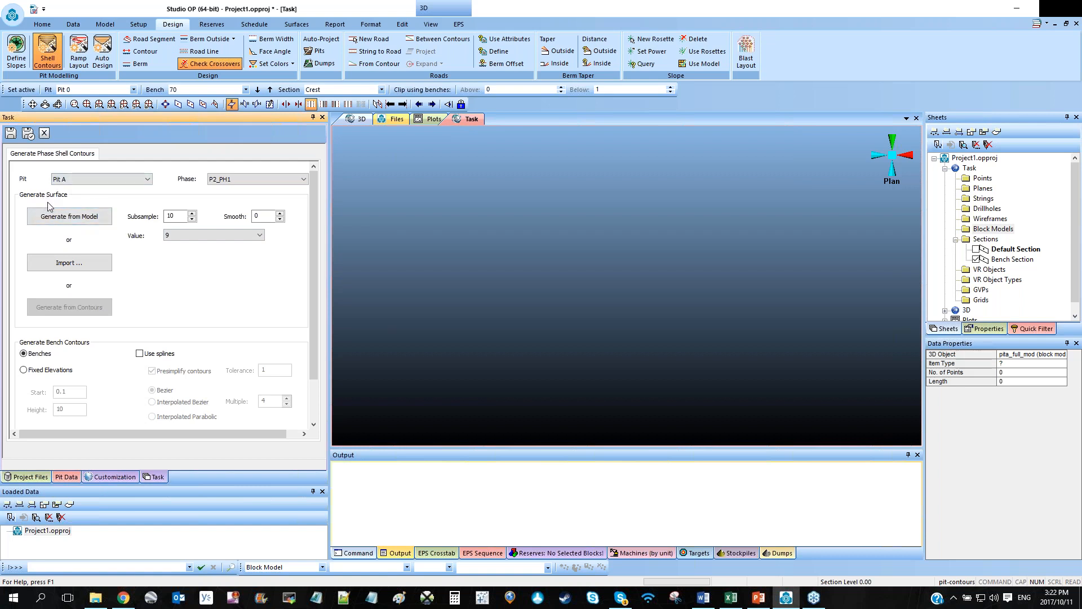
Generate Pit A's shell surface from the model using value 46, subsample 1 and smooth 2.
click(196, 239)
drag(260, 256, 261, 341)
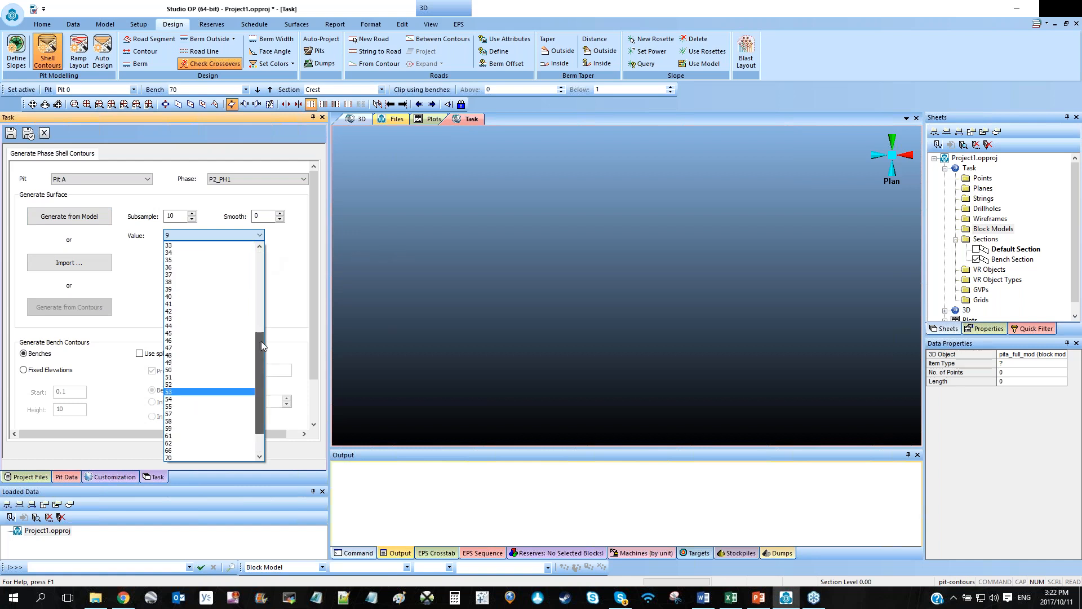
click(187, 334)
double_click(170, 216)
text(1)
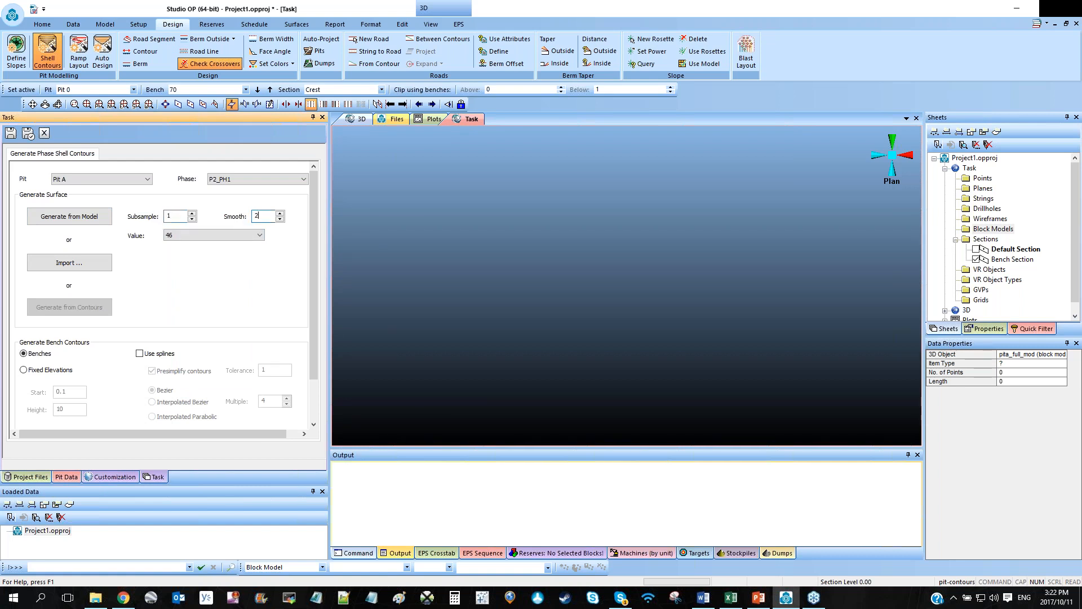
click(79, 214)
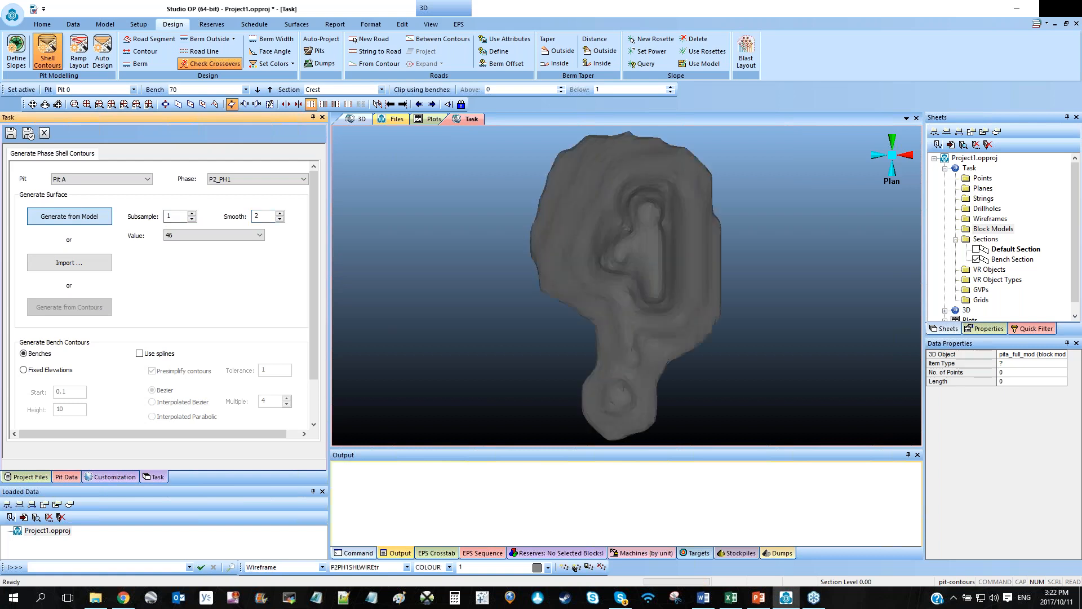
drag(599, 307, 674, 265)
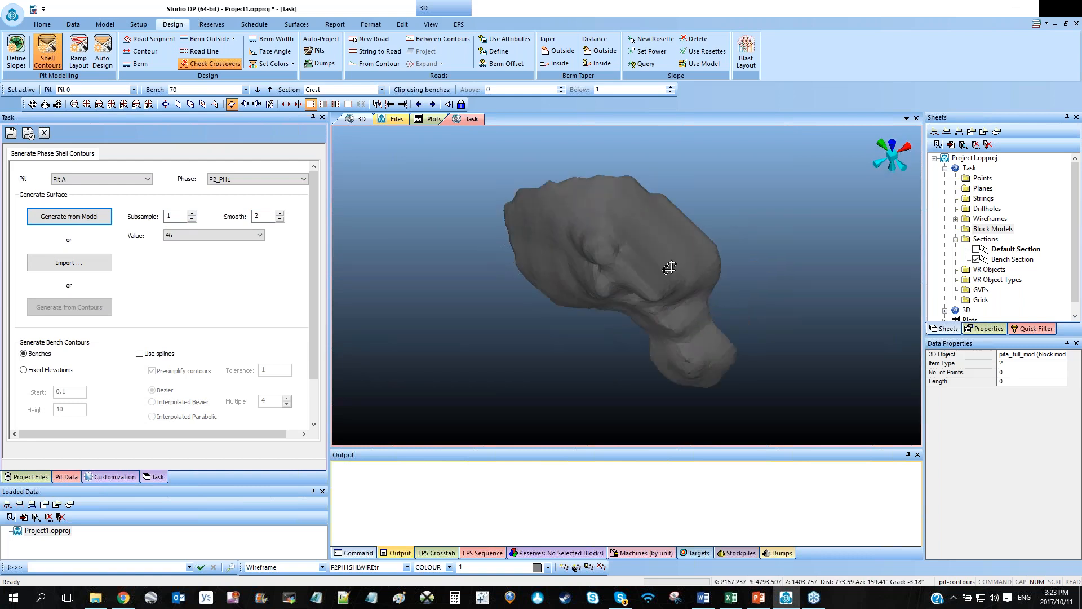
Regenerate the shell surface from the model with the phase value set to 76.
click(260, 235)
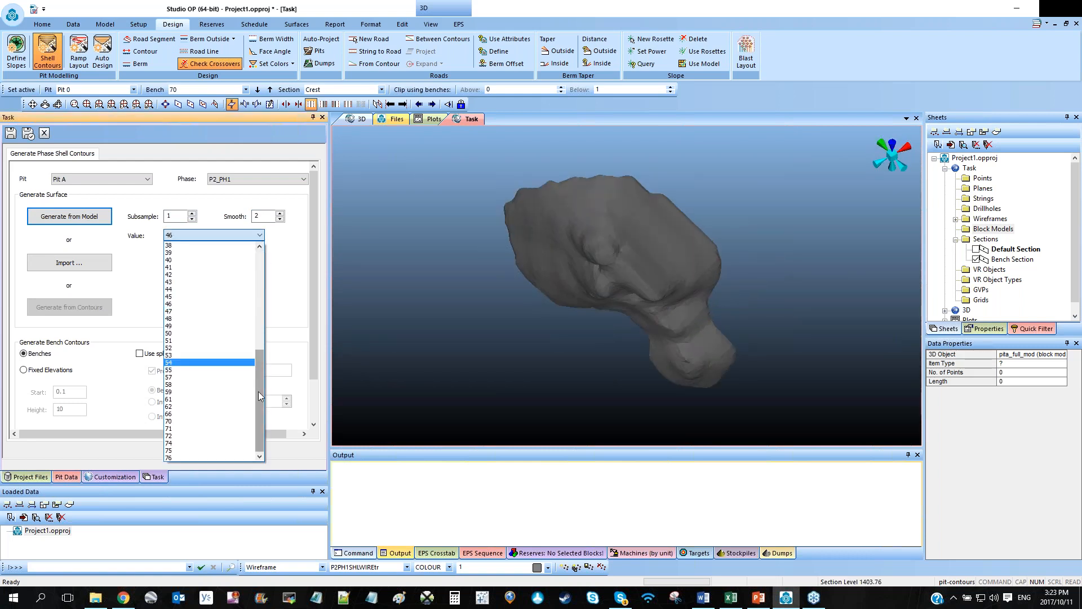
click(215, 457)
click(96, 217)
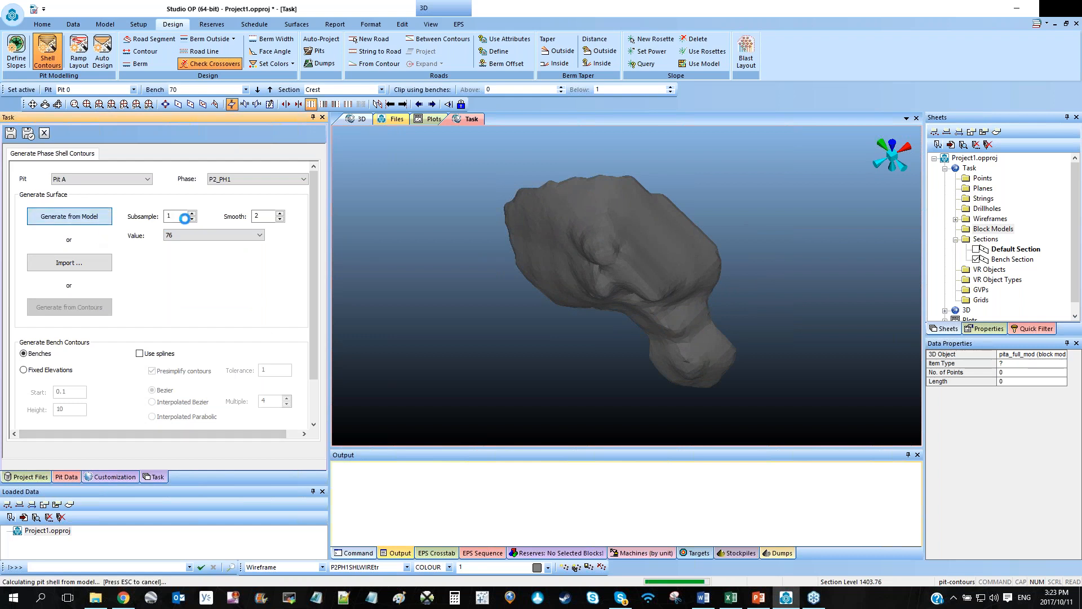
drag(527, 224, 544, 292)
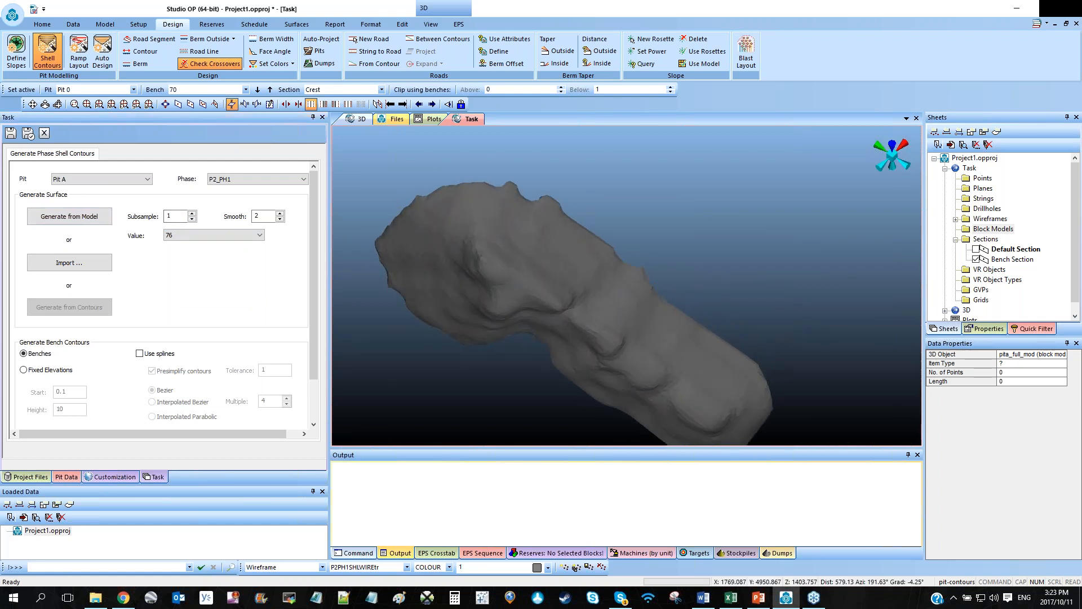
Load the PitA_NPVS_mod block model into the view with its LG PHASE overlay.
click(31, 477)
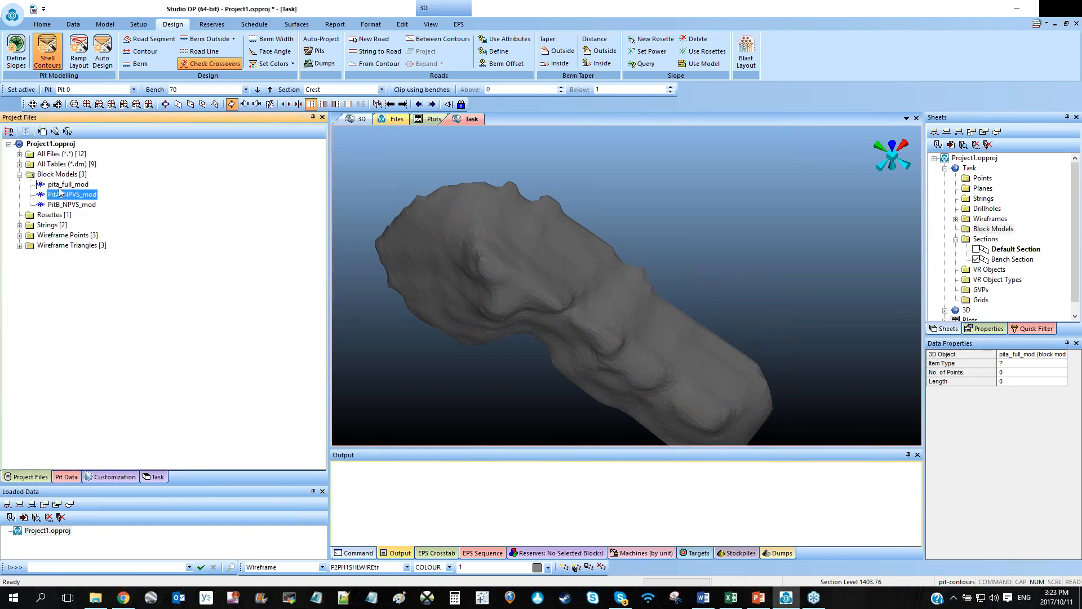
drag(563, 228, 566, 231)
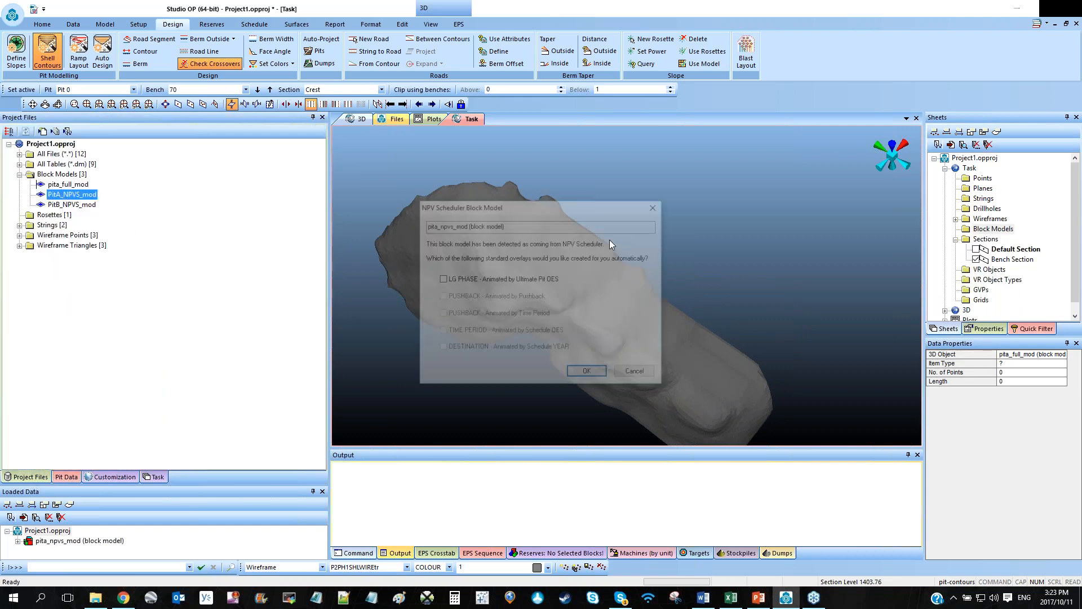
click(588, 373)
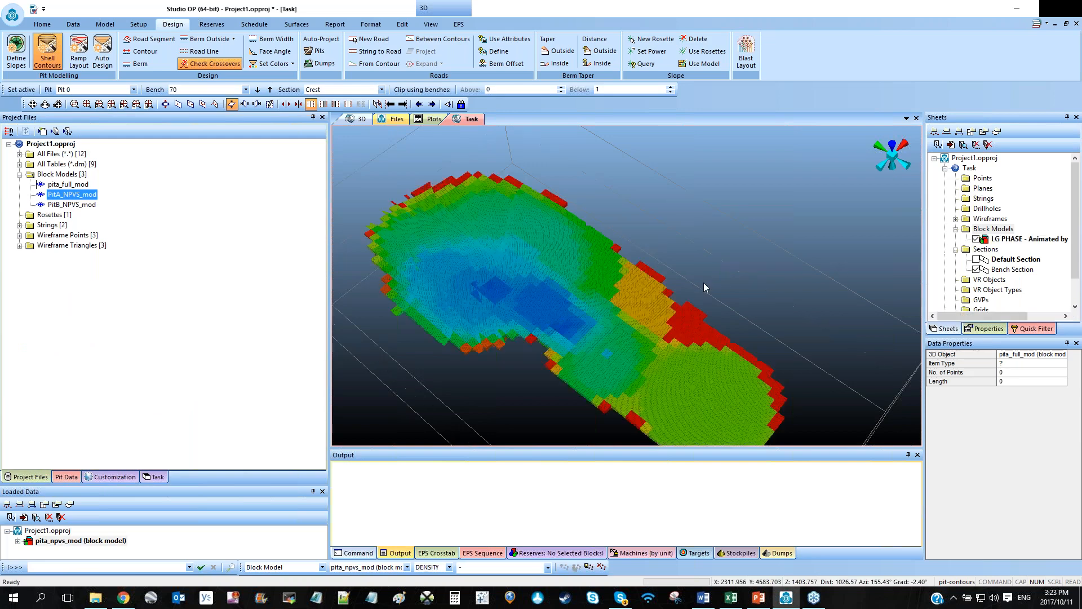
Compare the LG PHASE block model with the generated shell by toggling its visibility, leaving the block model hidden.
shift+drag(704, 282, 660, 221)
click(977, 240)
click(976, 240)
shift+drag(789, 252, 688, 257)
click(976, 240)
shift+drag(470, 267, 572, 309)
click(976, 240)
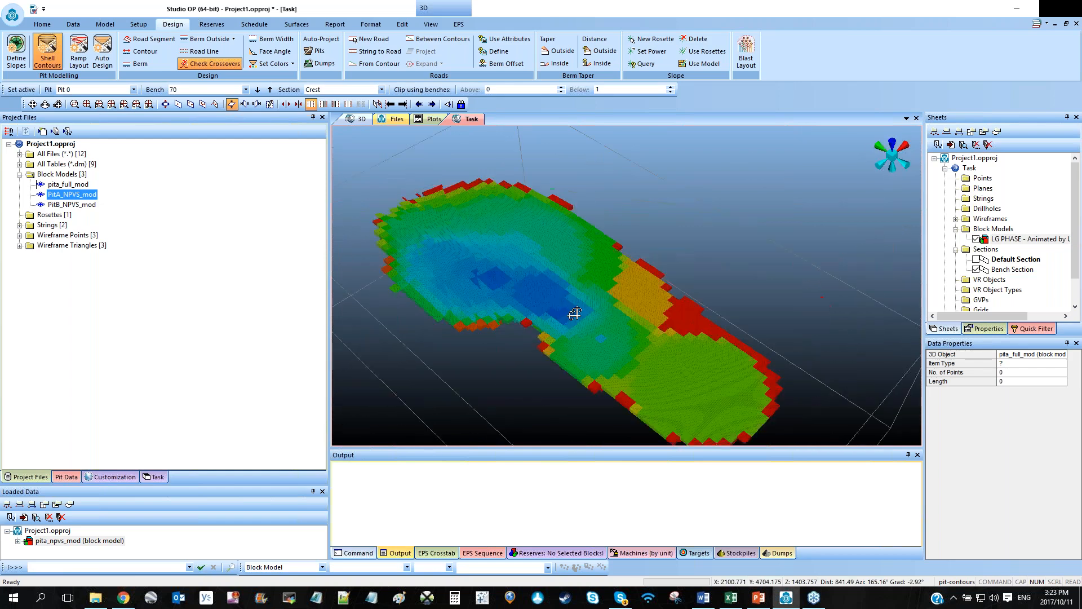
click(977, 240)
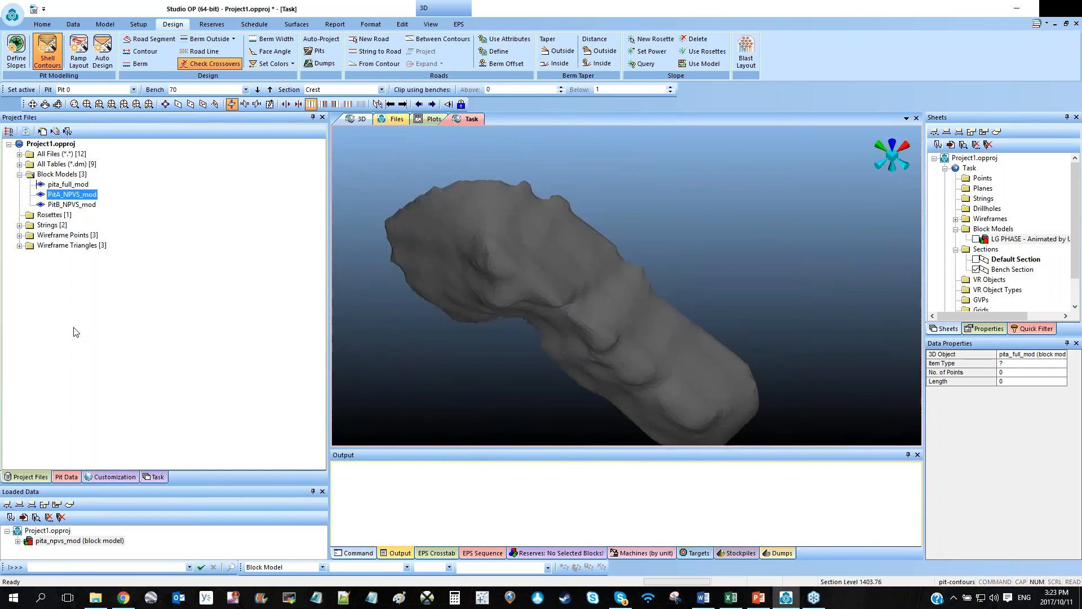
Return to the phase shell contour settings and inspect the whole Pit A shell surface.
click(152, 477)
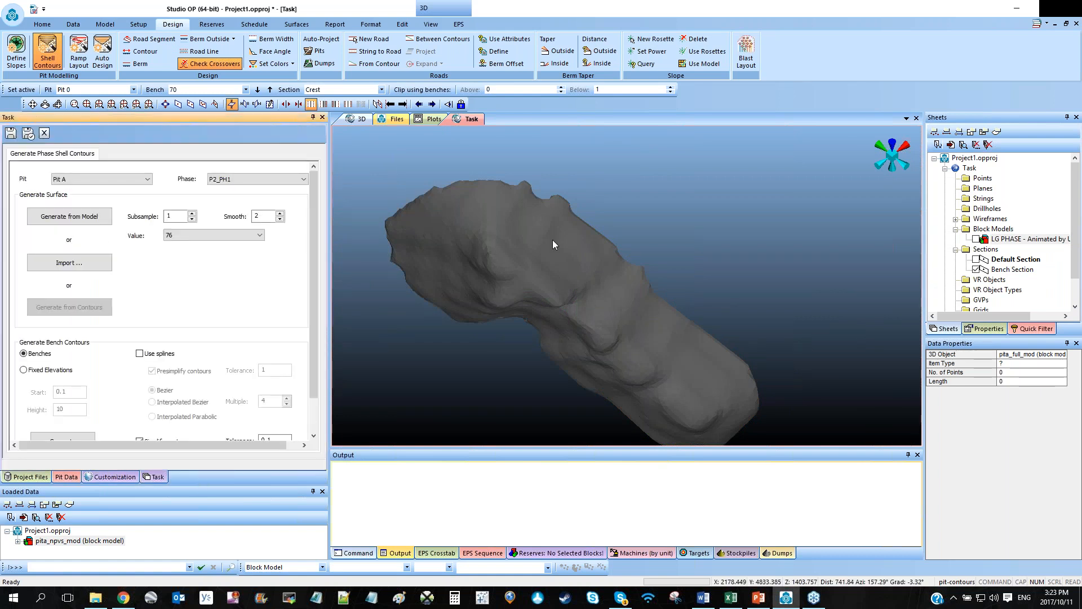
middle_drag(557, 280, 624, 247)
scroll(625, 247, down, 3)
shift+drag(624, 247, 625, 258)
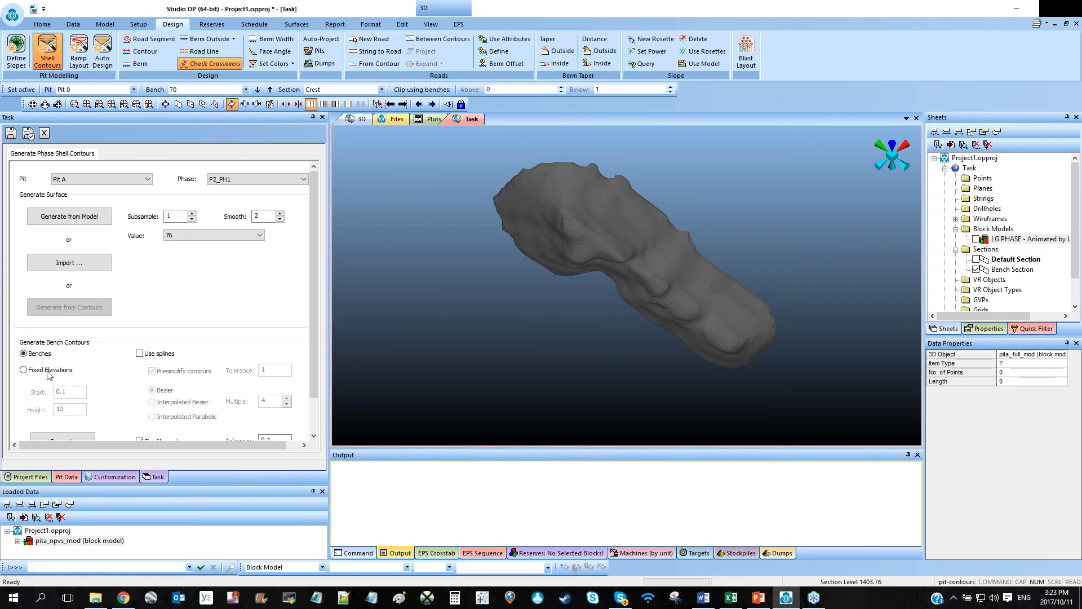
Generate the bench contours of phase P2_PH1 using the Benches option, and enable splines in the contour settings.
scroll(312, 380, down, 2)
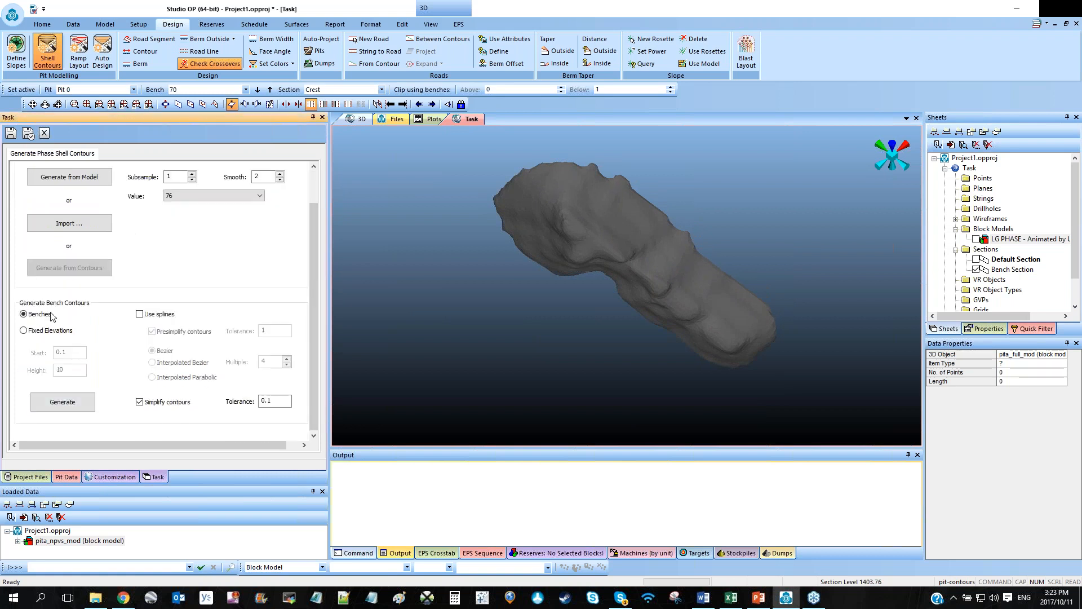
click(60, 402)
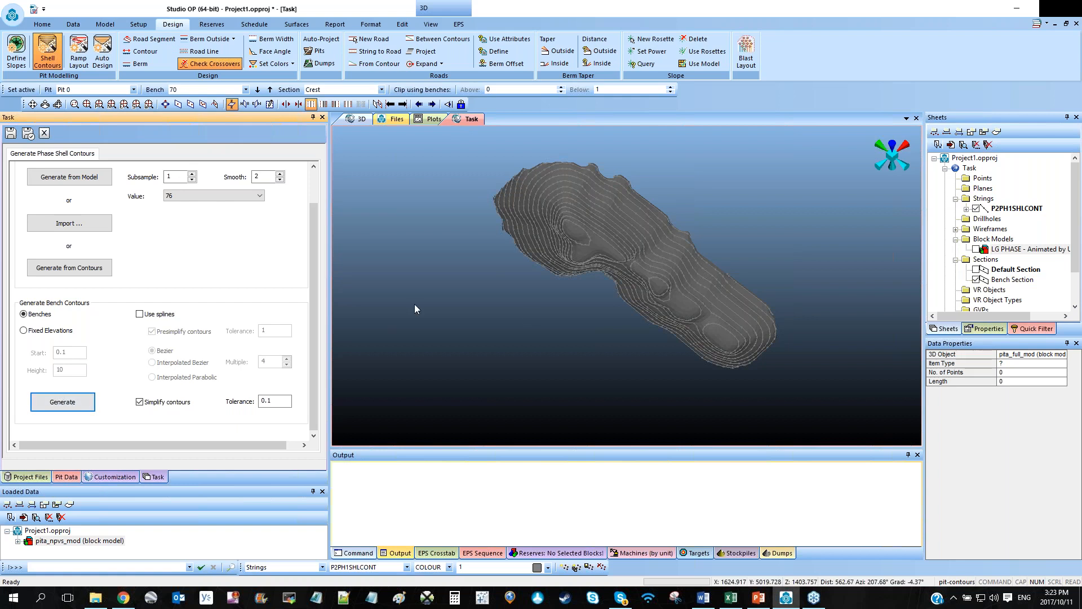
click(139, 314)
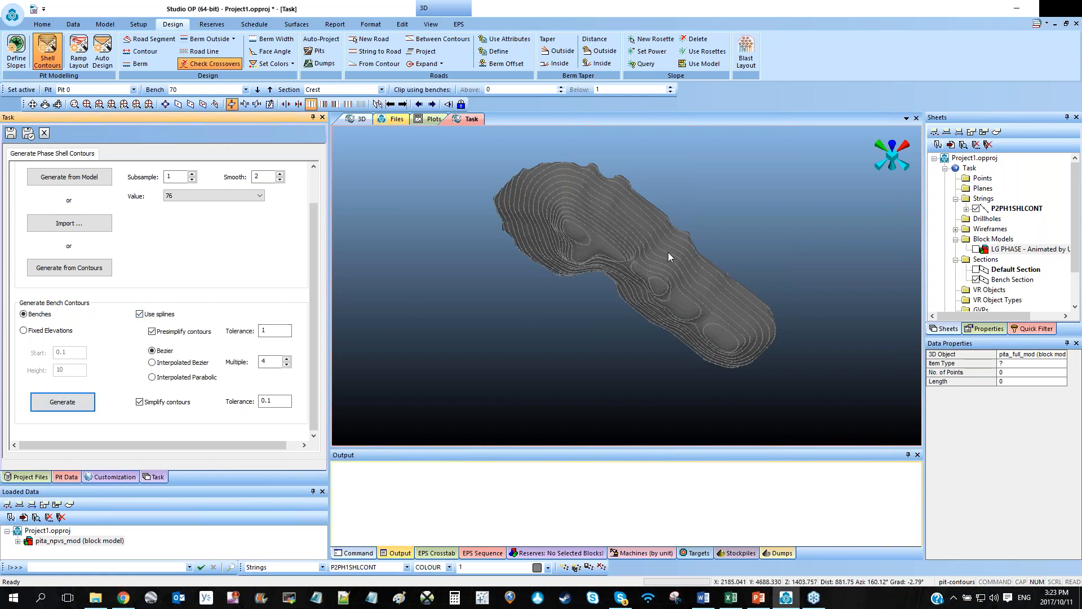
Examine the generated shell contours up close, selecting individual strings around the deep pit floor to check their point data.
scroll(667, 256, up, 5)
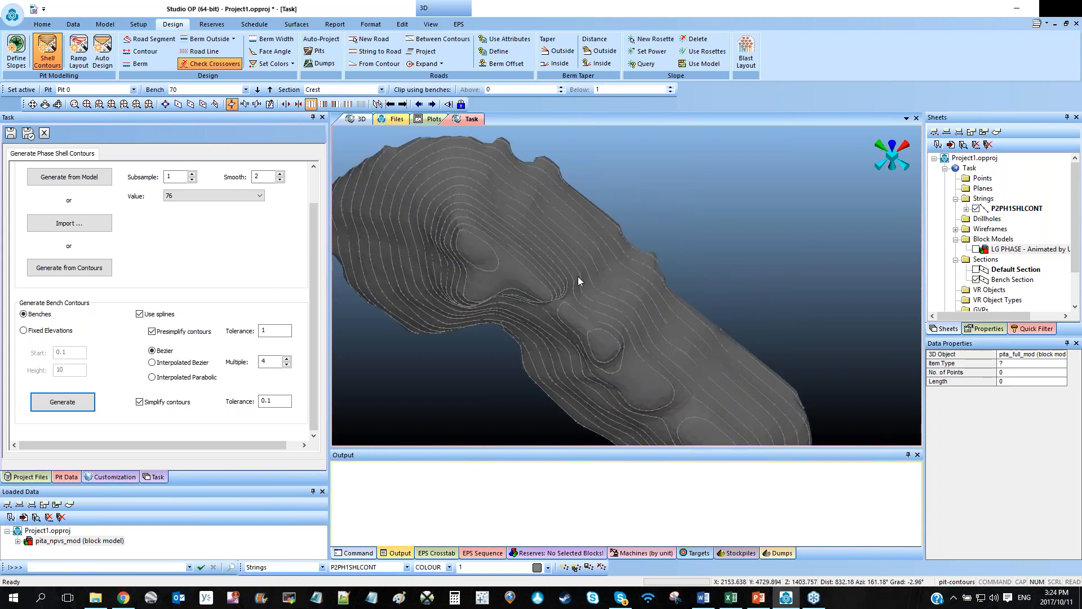
click(536, 260)
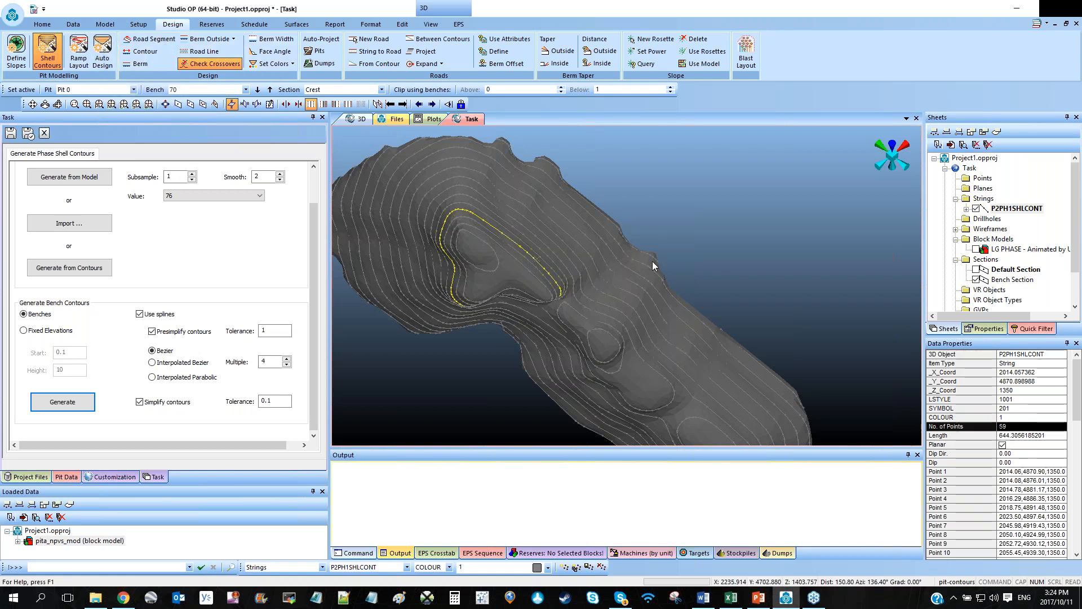
click(711, 259)
scroll(564, 275, down, 2)
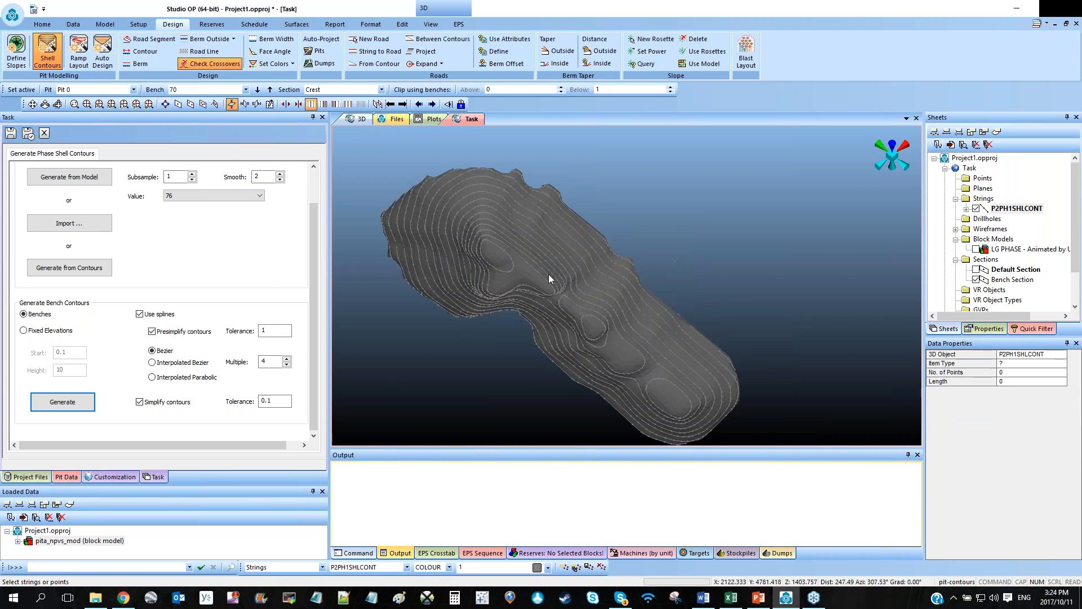
click(546, 275)
click(552, 272)
click(558, 269)
click(562, 266)
click(566, 265)
click(570, 262)
click(586, 257)
click(589, 256)
click(559, 264)
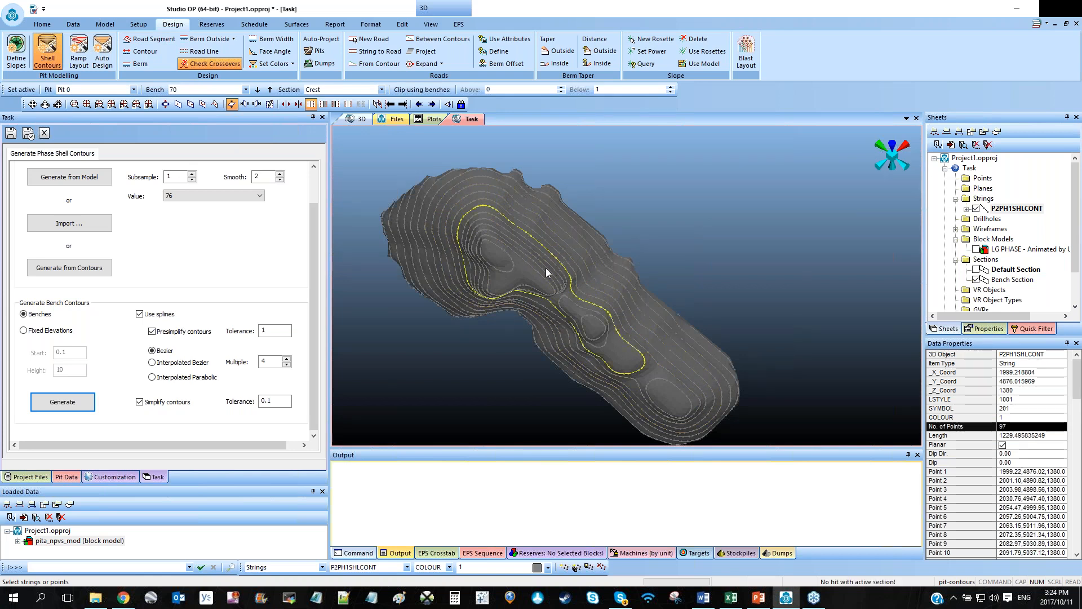
click(545, 268)
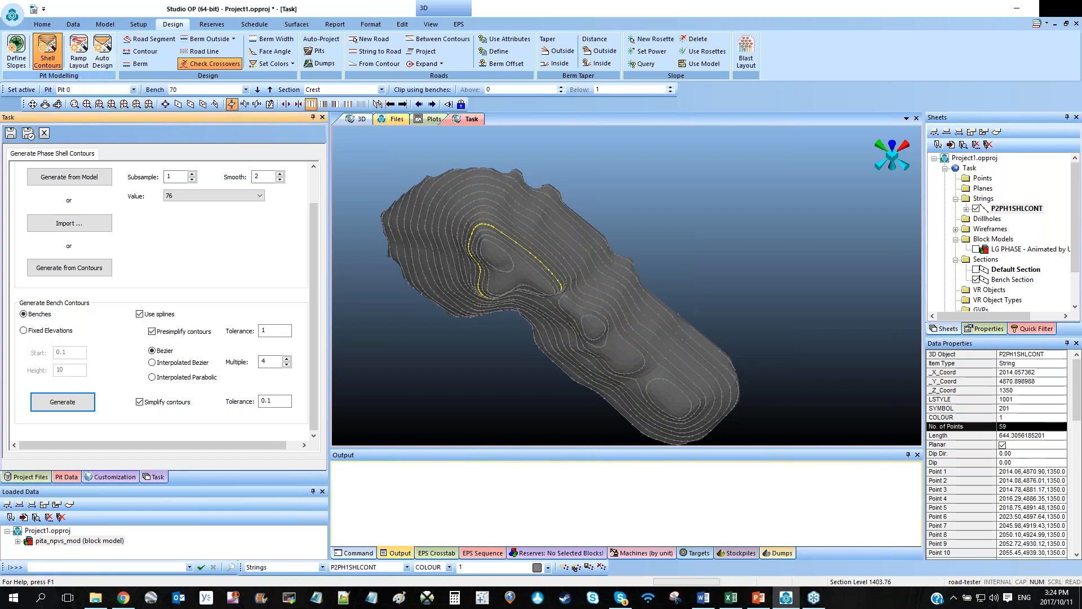
Create a clockwise ramp layout road named Road1 with a 10 % upward gradient, starting on the deepest pit floor.
click(79, 50)
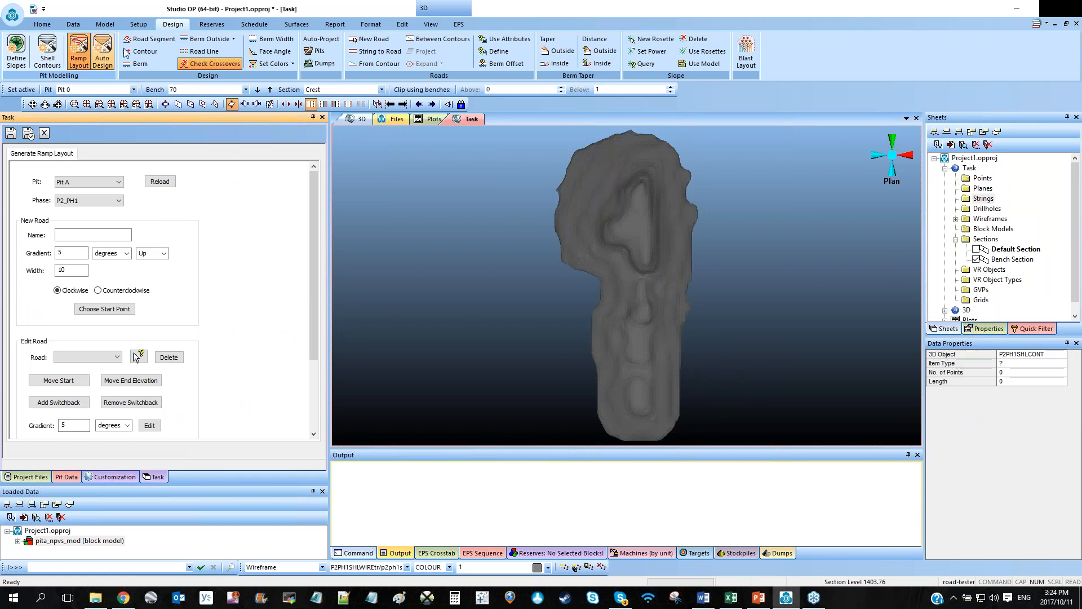
drag(633, 252, 621, 269)
click(102, 234)
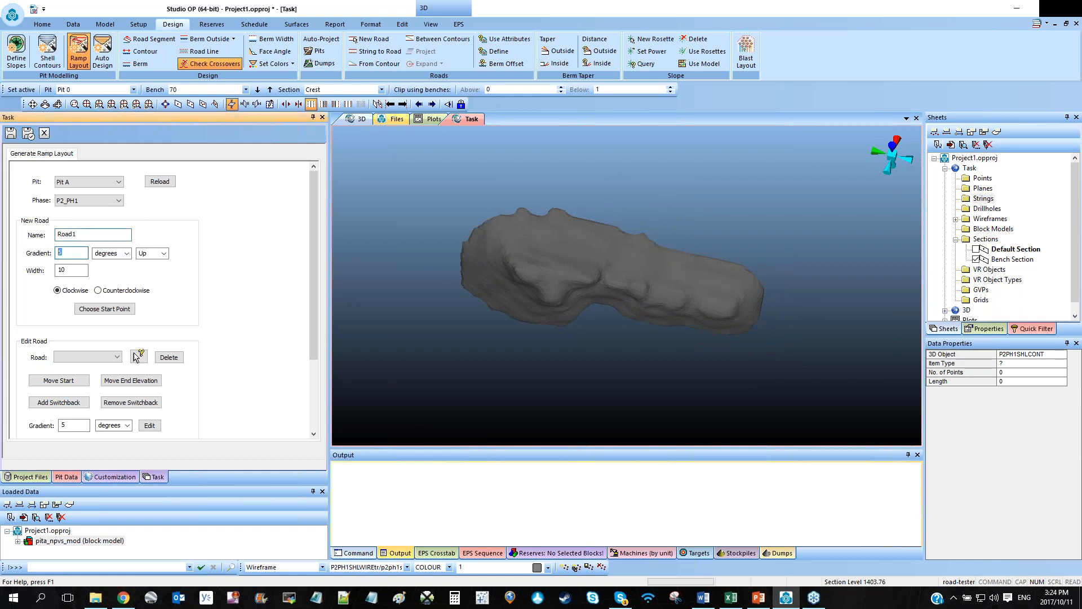
click(110, 253)
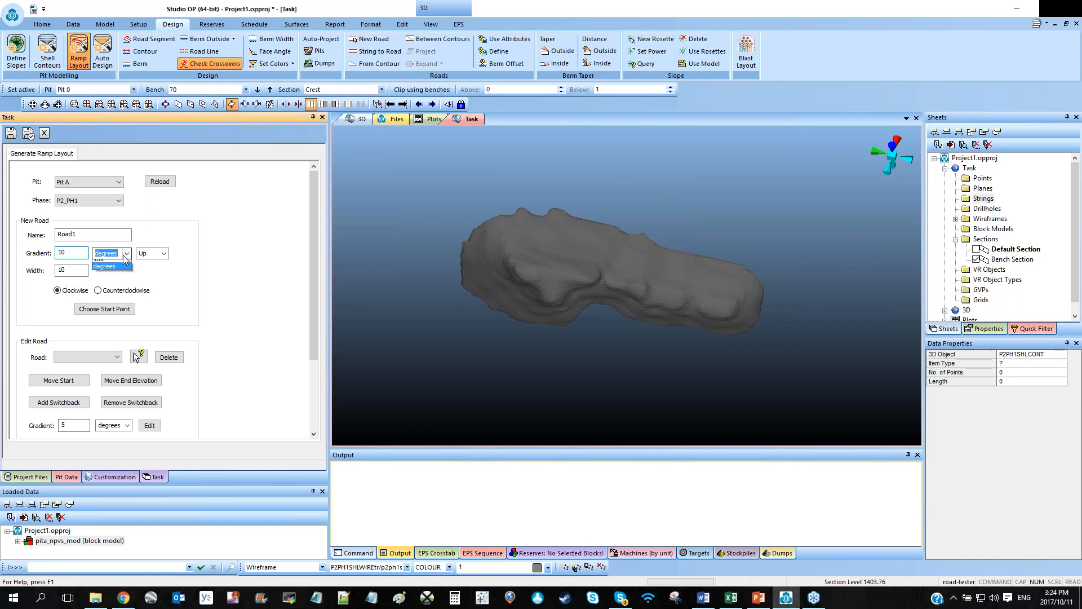
click(113, 271)
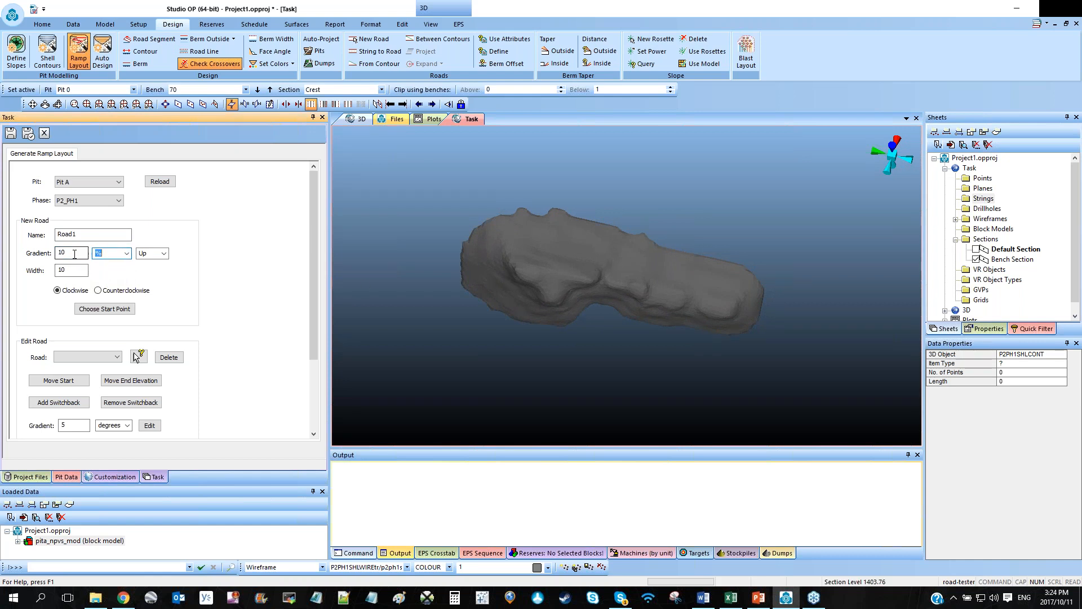
click(94, 311)
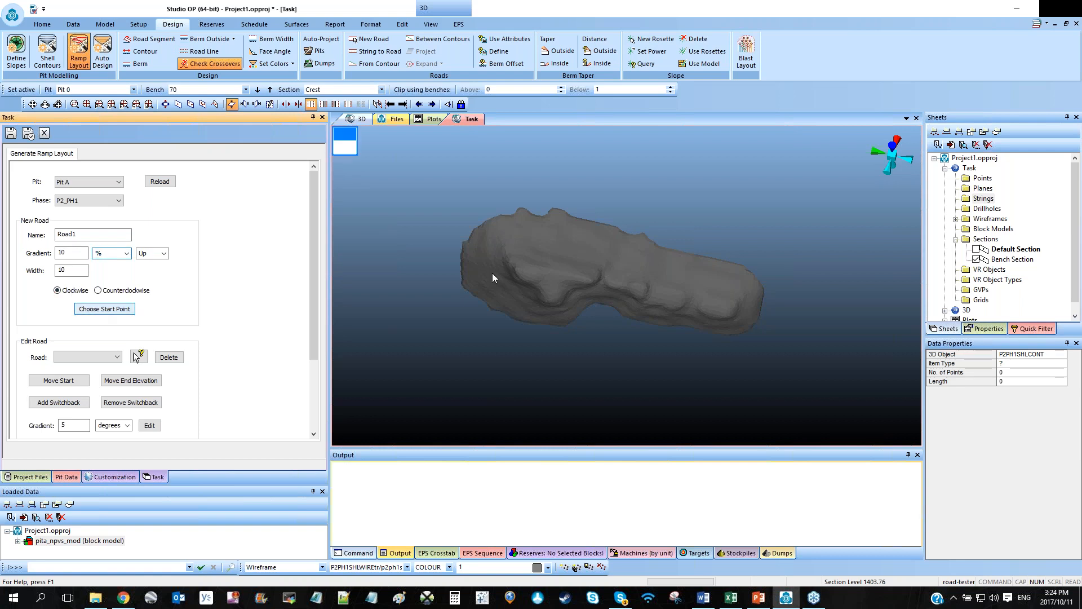
click(569, 280)
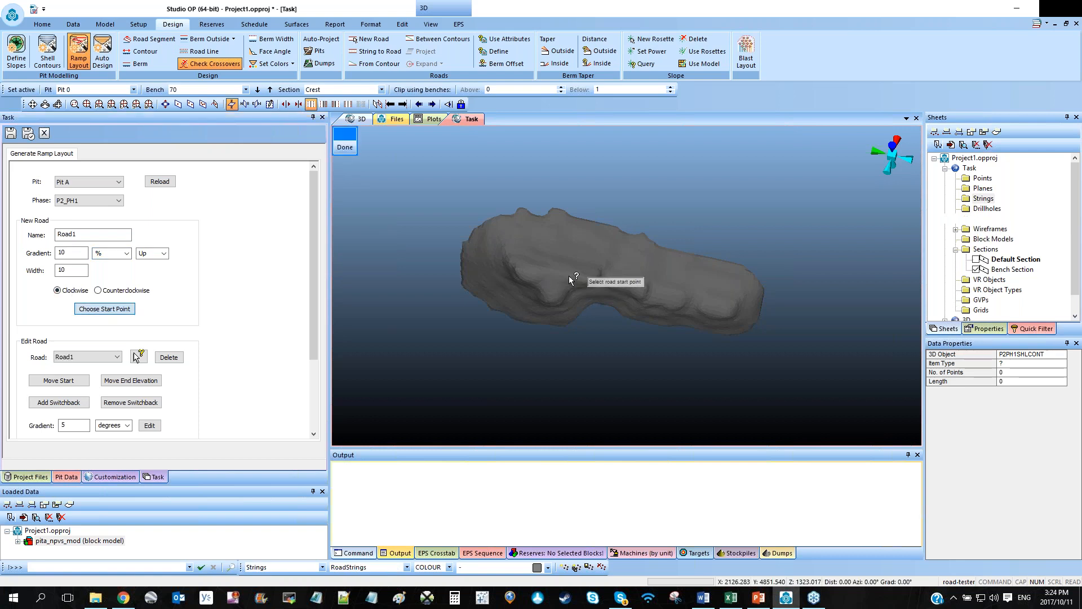
Adjust Road1's start point and add a switchback on the pit wall near the middle of the pit.
drag(593, 323, 623, 333)
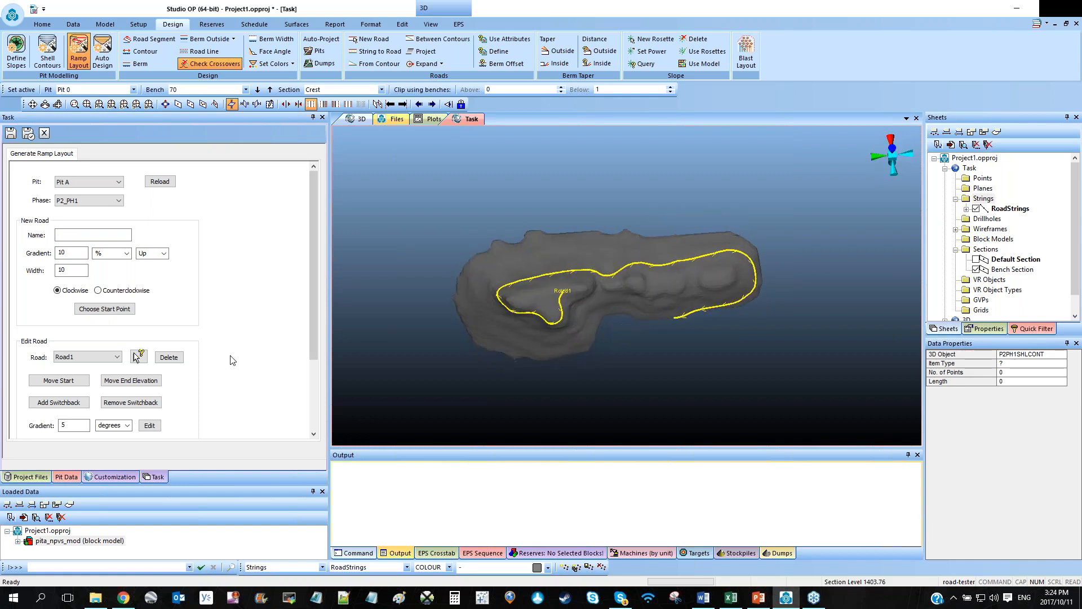
click(80, 381)
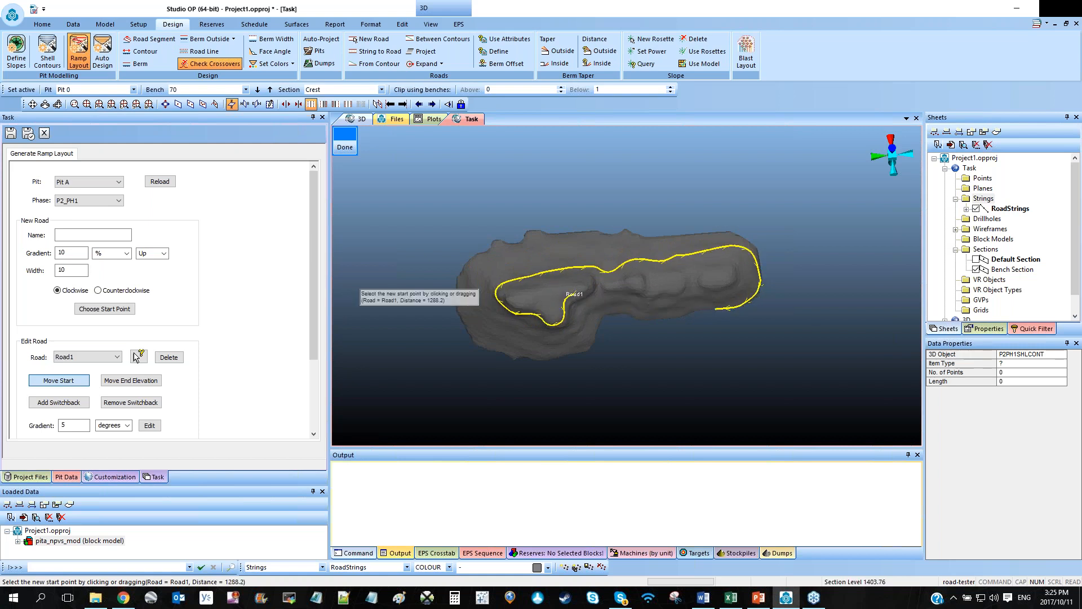
click(59, 402)
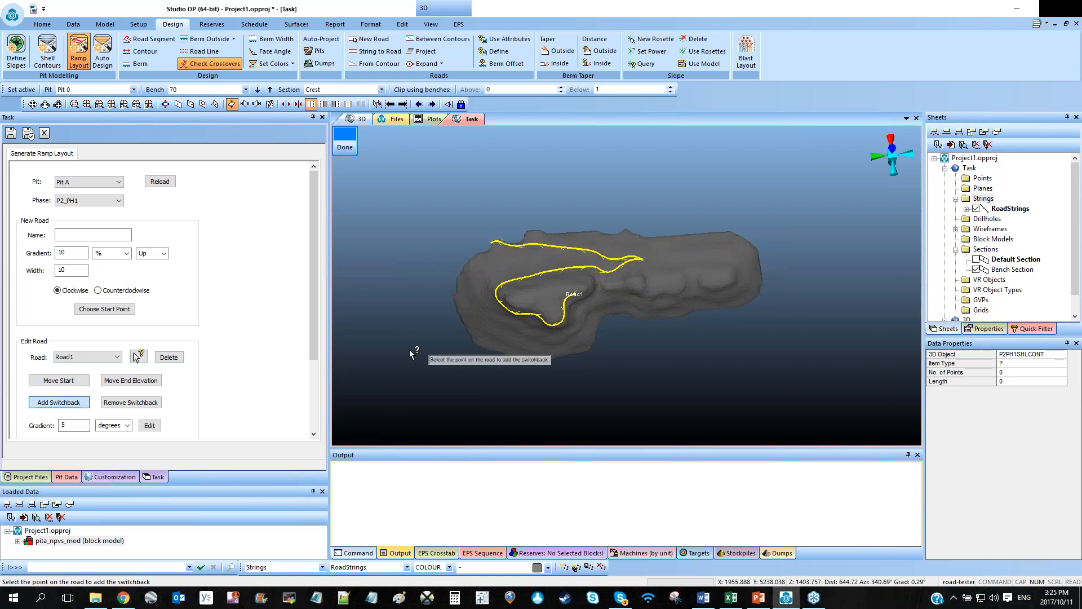
click(343, 148)
shift+drag(592, 330, 558, 309)
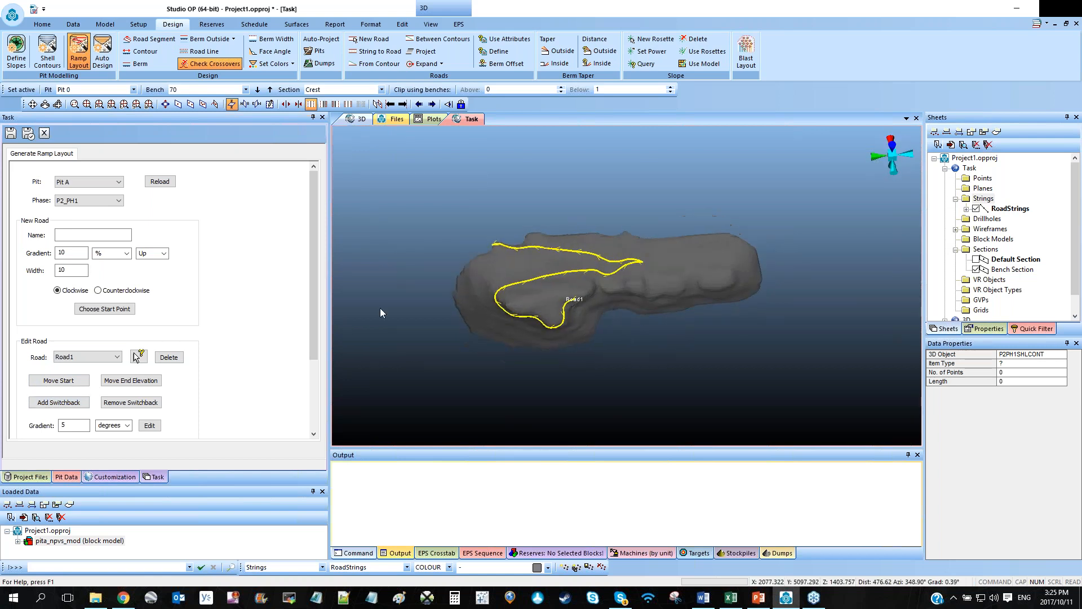
Create a second clockwise road named Road2 with a 10 % upward gradient, starting at Road1's switchback.
click(95, 236)
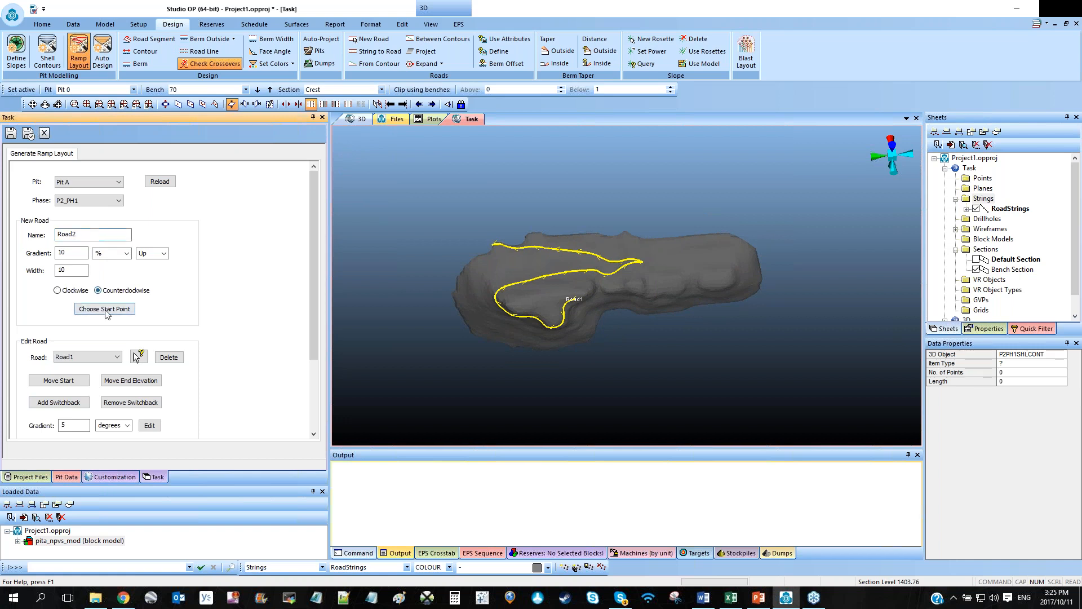
click(107, 310)
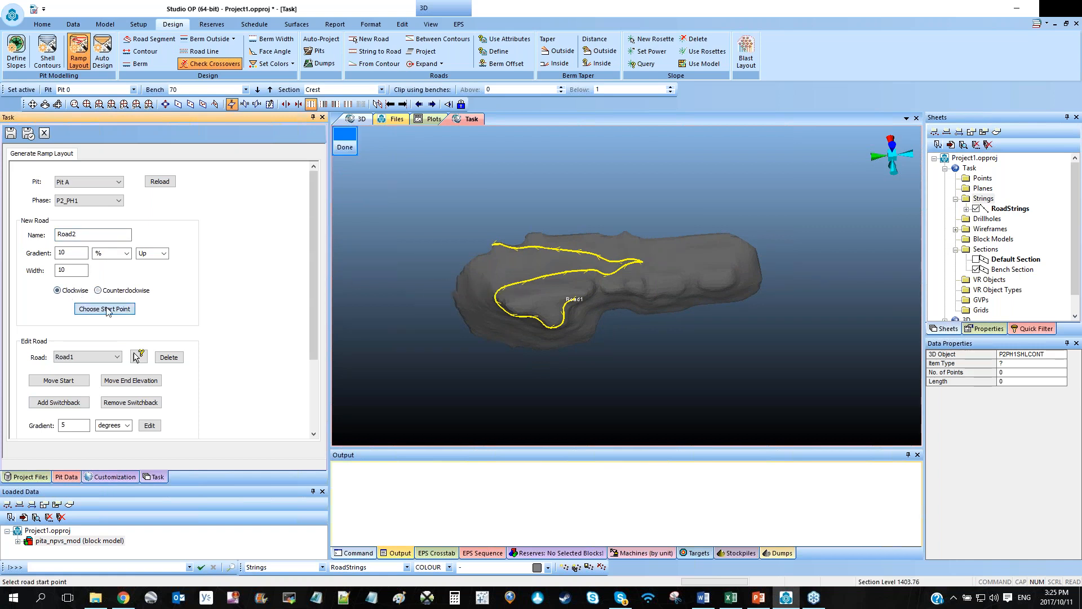
click(648, 262)
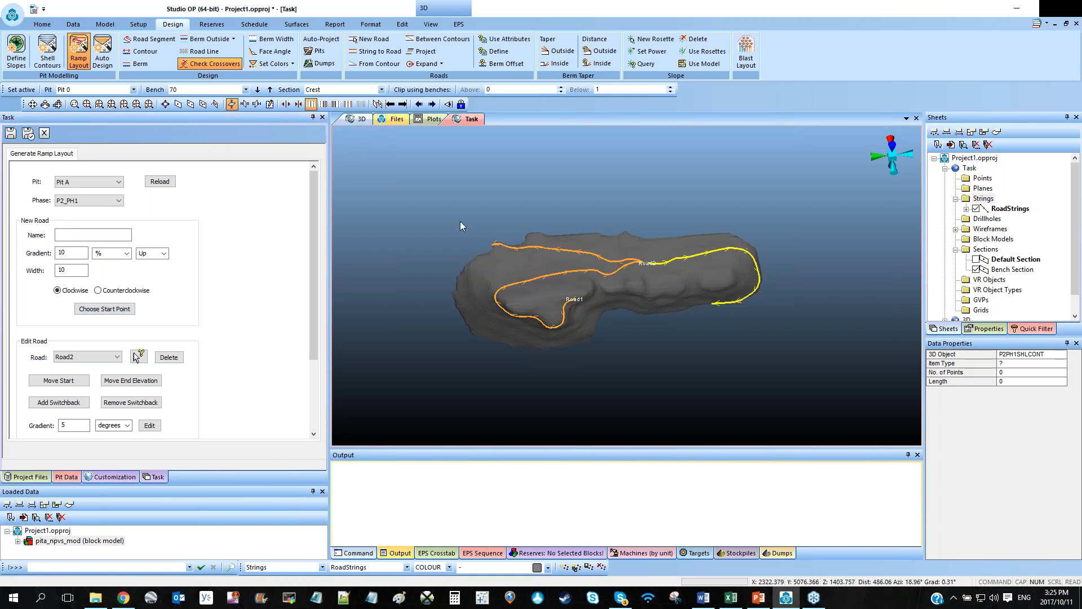
shift+drag(641, 283, 591, 296)
scroll(646, 270, up, 6)
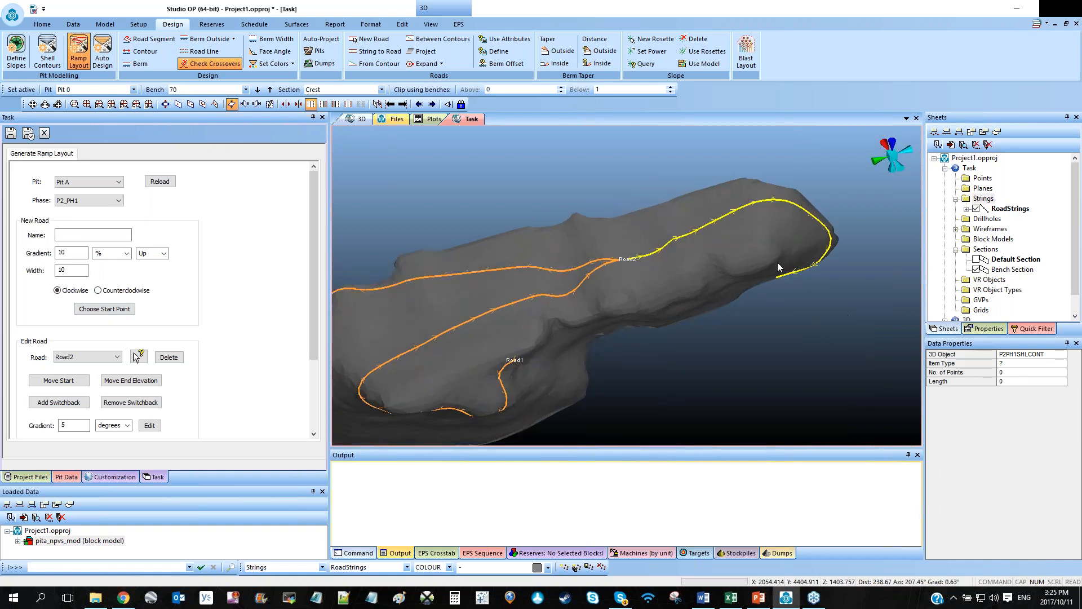
scroll(669, 282, down, 2)
scroll(667, 280, down, 2)
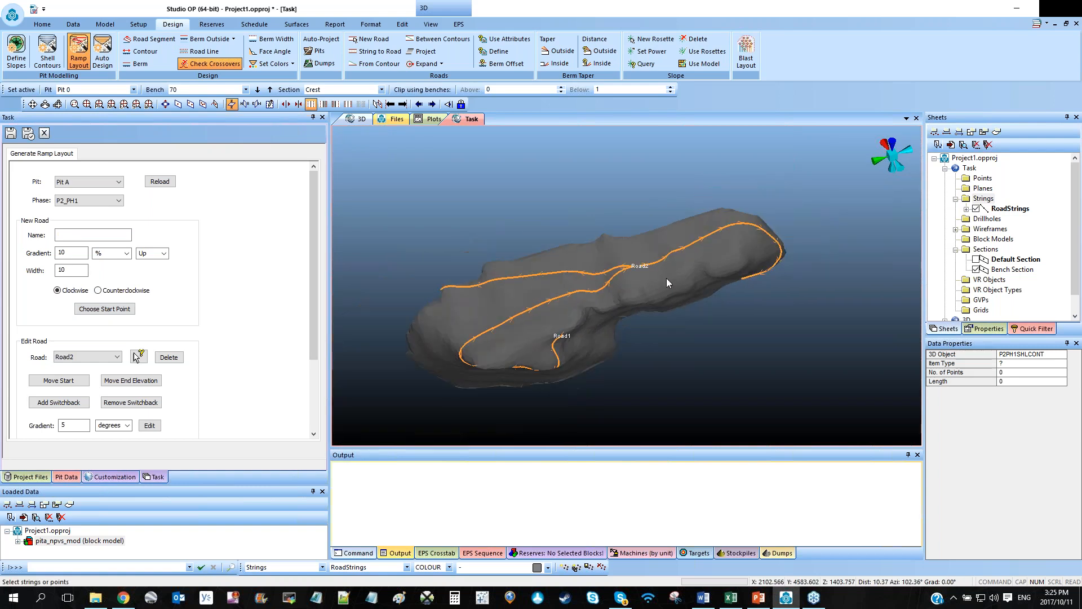
shift+drag(679, 267, 670, 279)
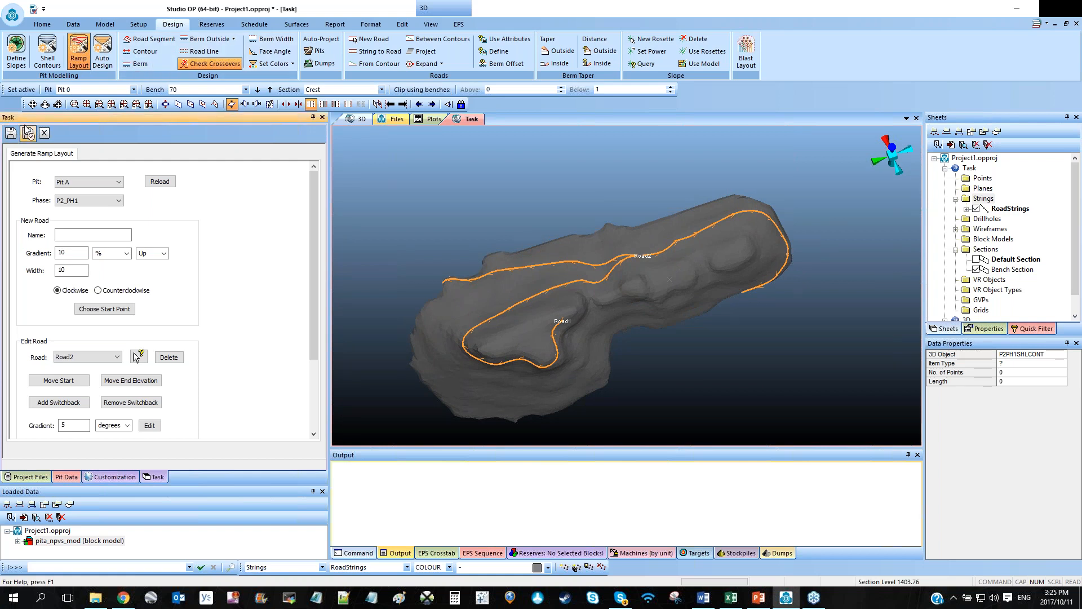
Review the face angles and berm widths defined for Pit A's slope regions.
click(103, 56)
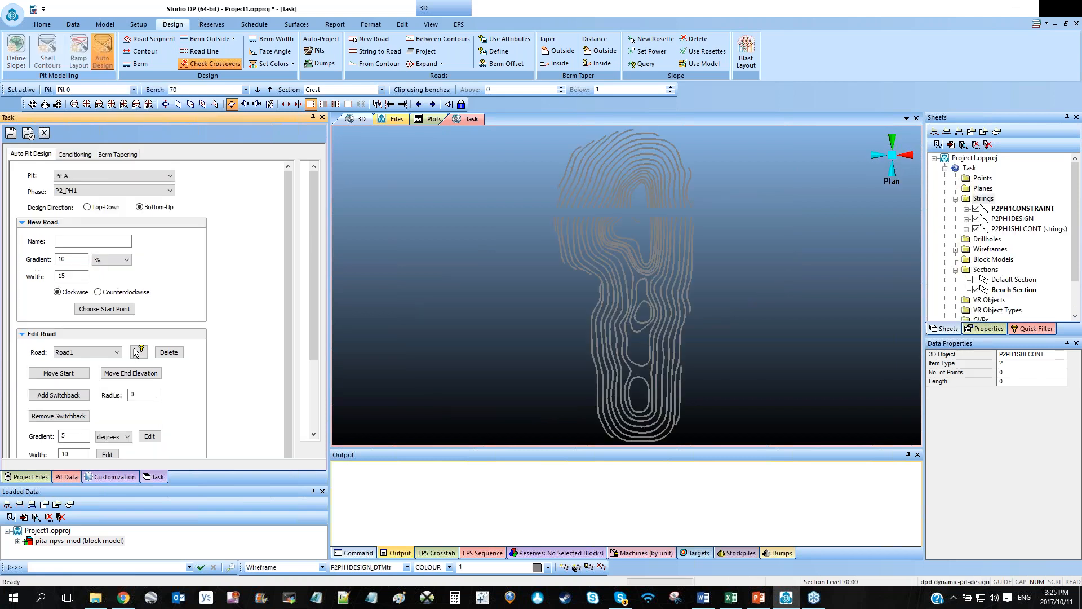
click(18, 55)
click(502, 334)
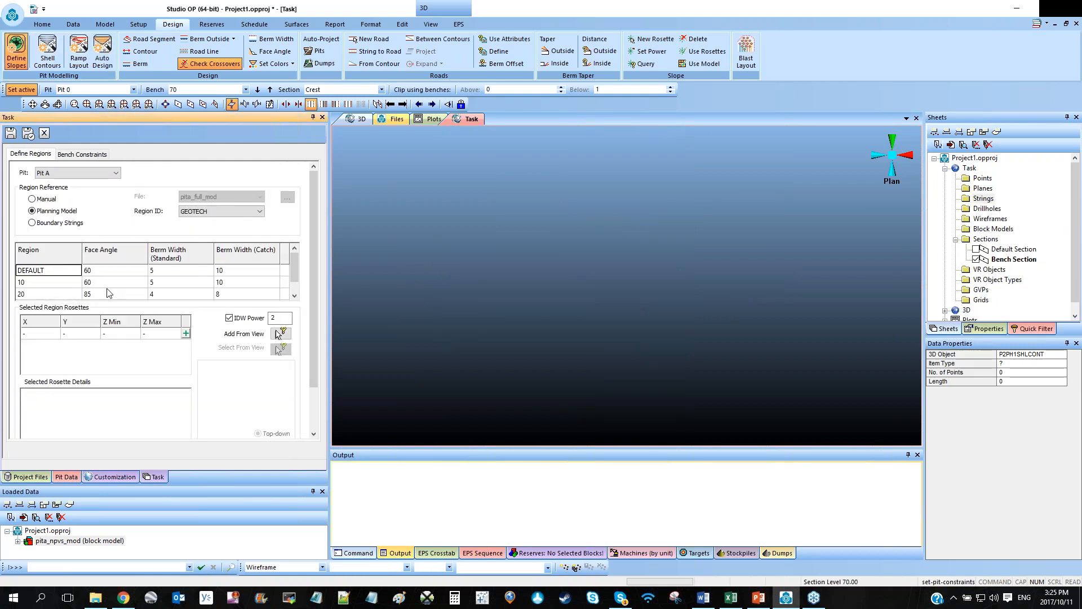
Return to the automatic pit design and select five shell contours: the main pit floor, two small floors and two larger rings enclosing them.
click(102, 53)
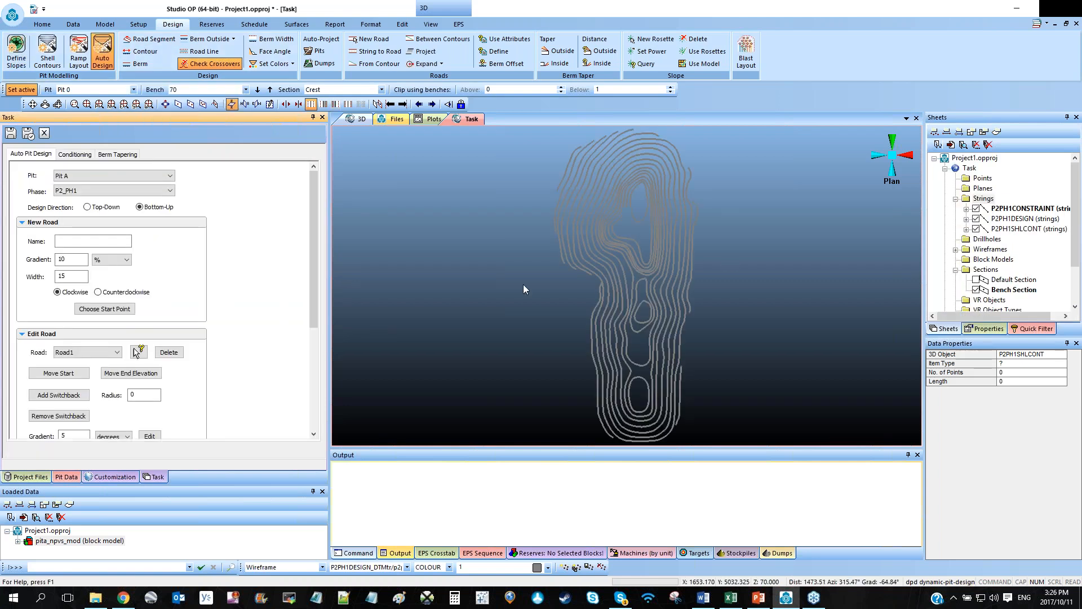
drag(610, 255, 586, 265)
click(586, 265)
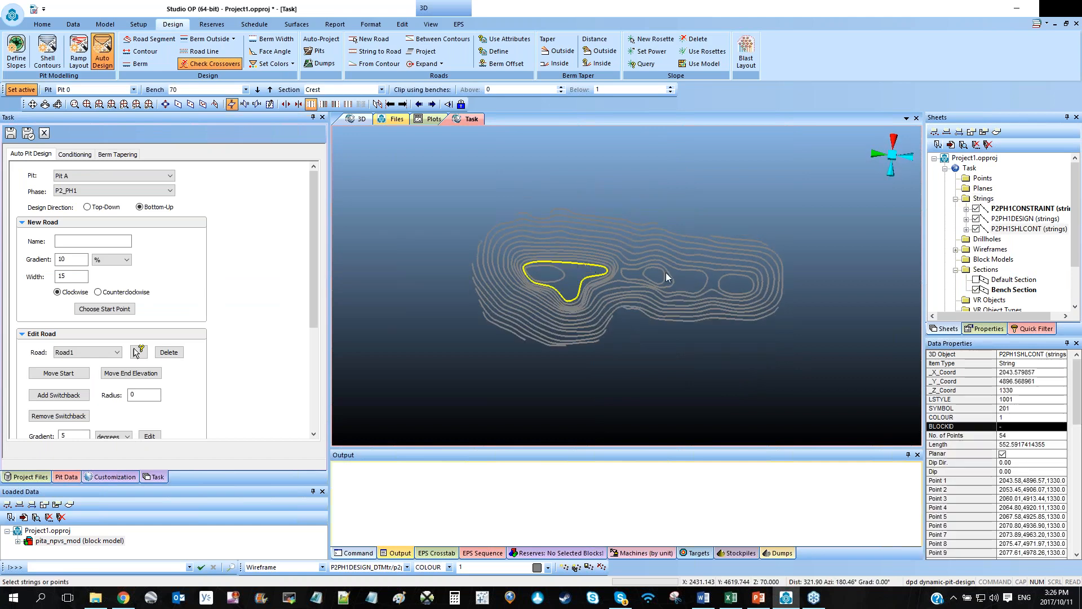
ctrl+click(703, 275)
shift+drag(703, 276, 731, 277)
scroll(668, 272, up, 4)
ctrl+click(749, 234)
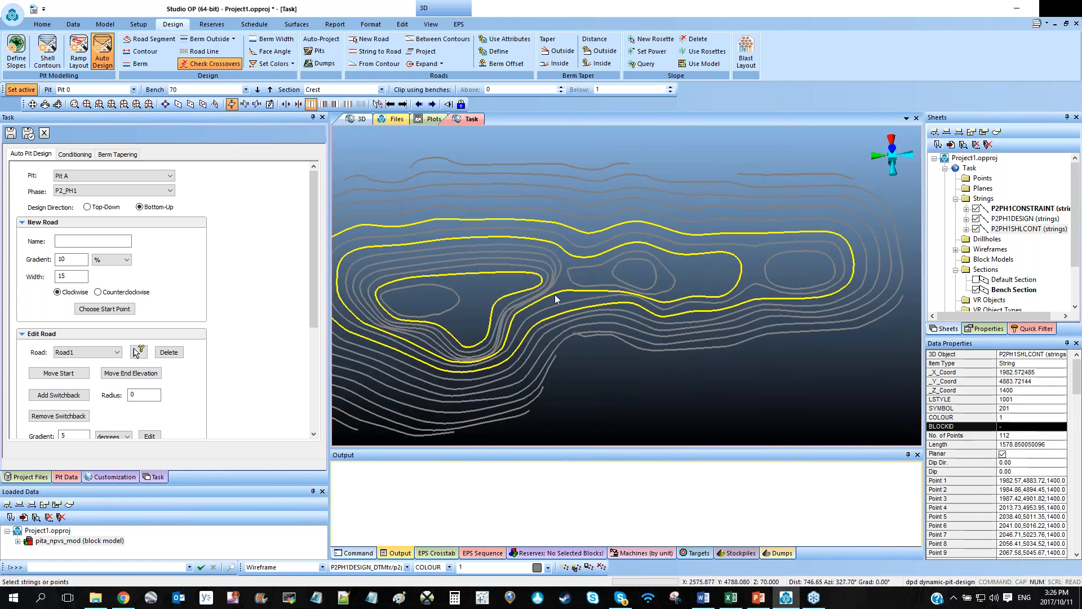
click(770, 272)
click(654, 277)
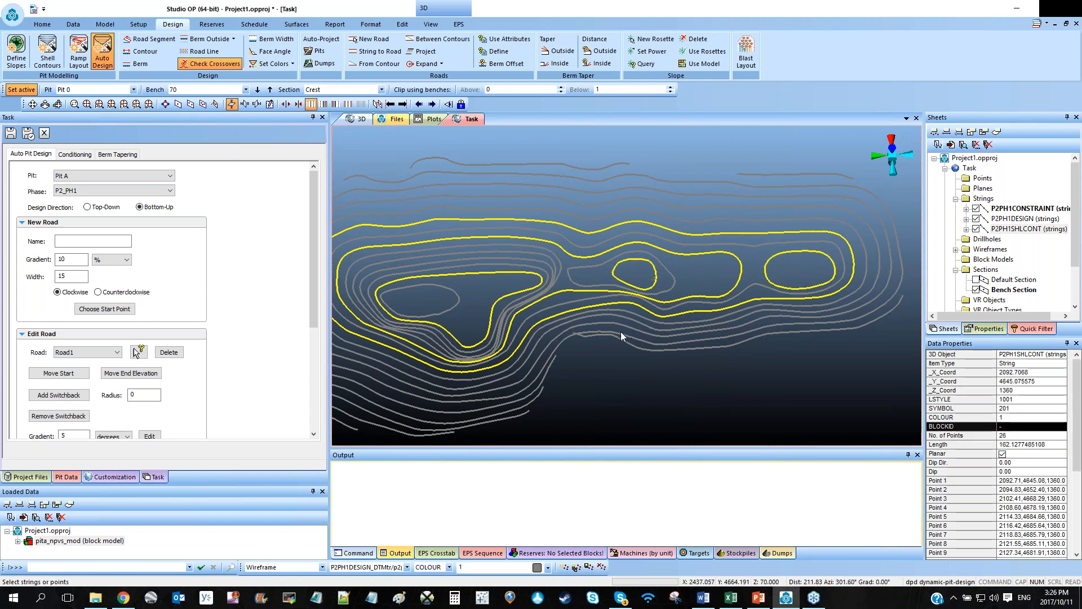
shift+drag(611, 334, 601, 366)
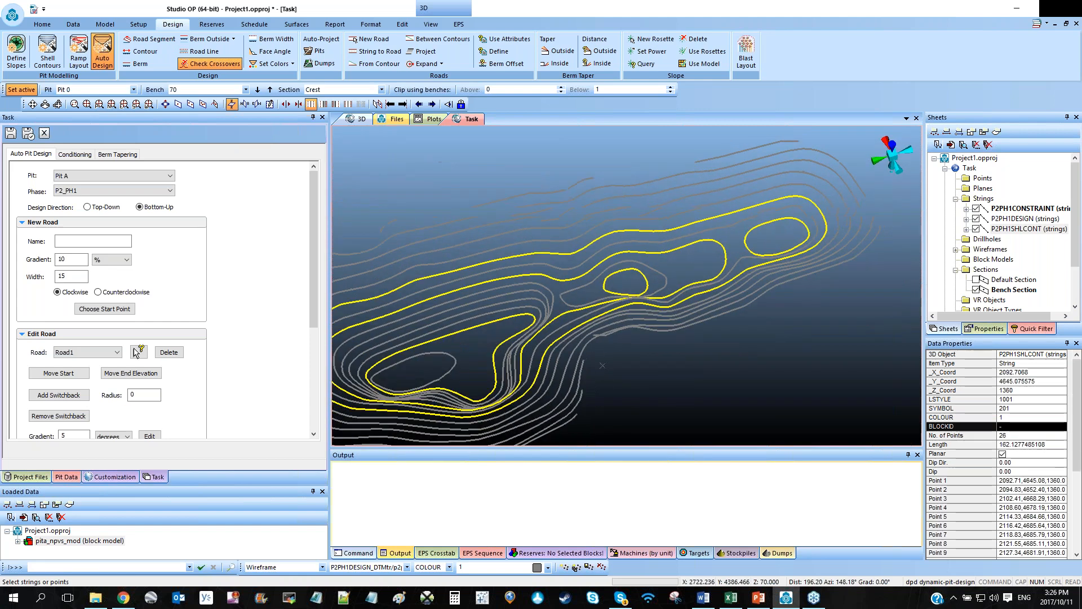
Add the selected contour strings as pit constraints for P2_PH1 and hide the phase shell contours.
click(25, 334)
click(25, 222)
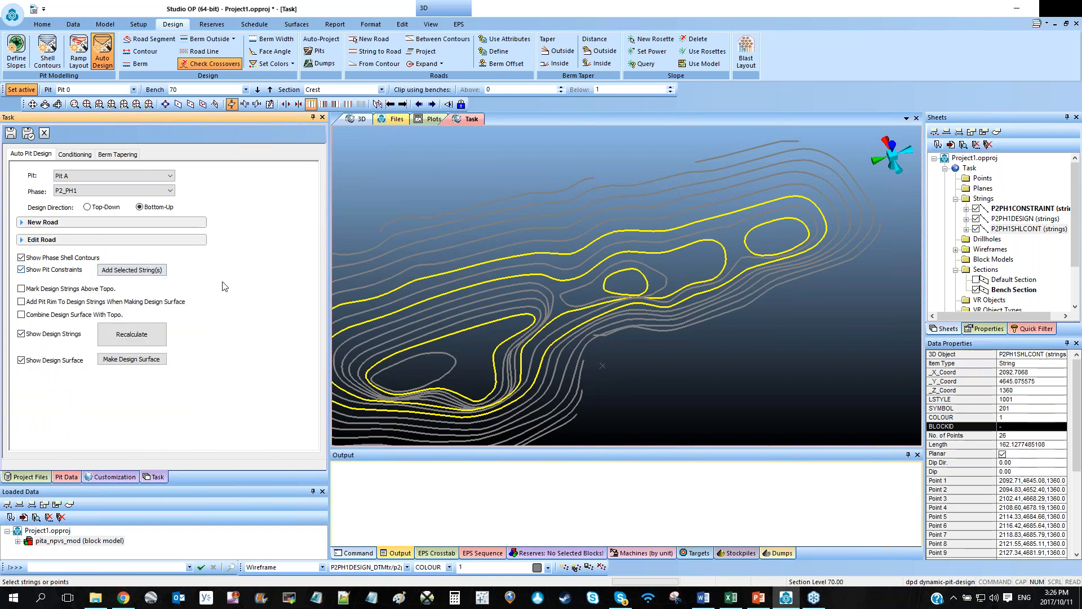
click(132, 270)
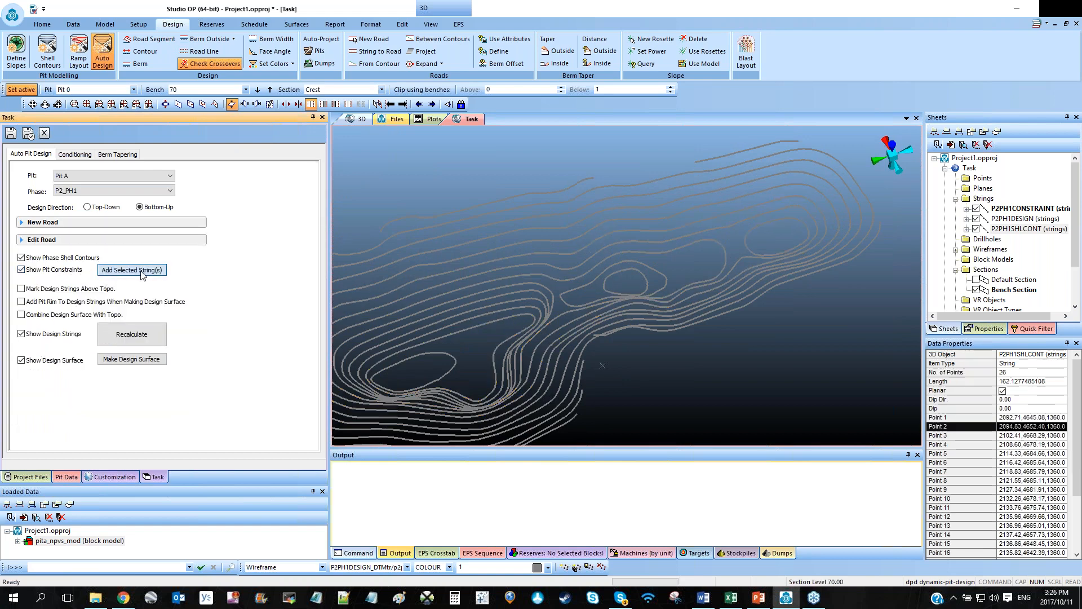
click(21, 258)
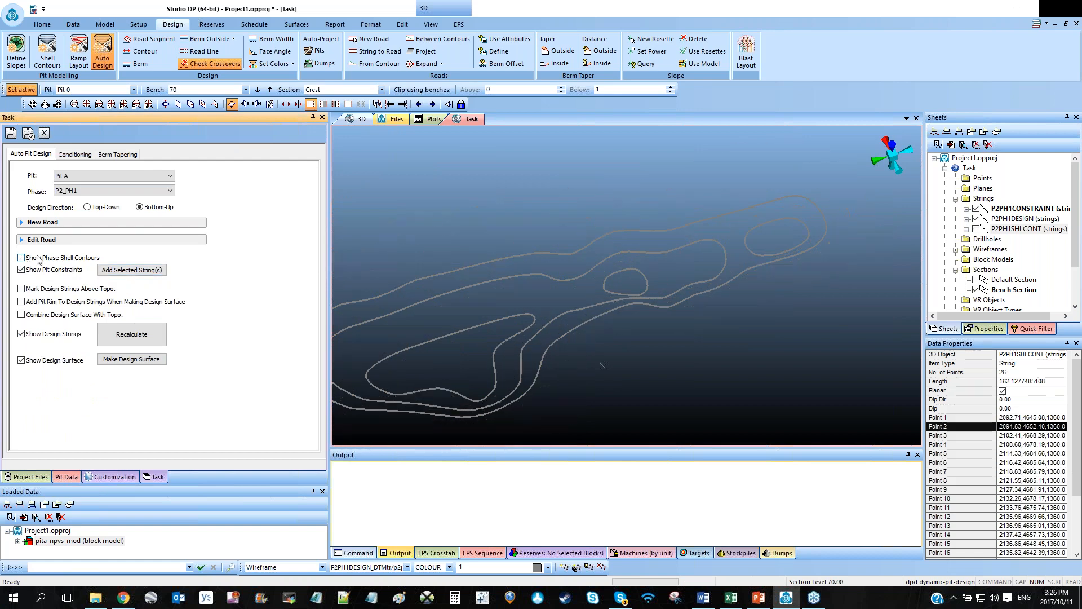
drag(533, 320, 709, 319)
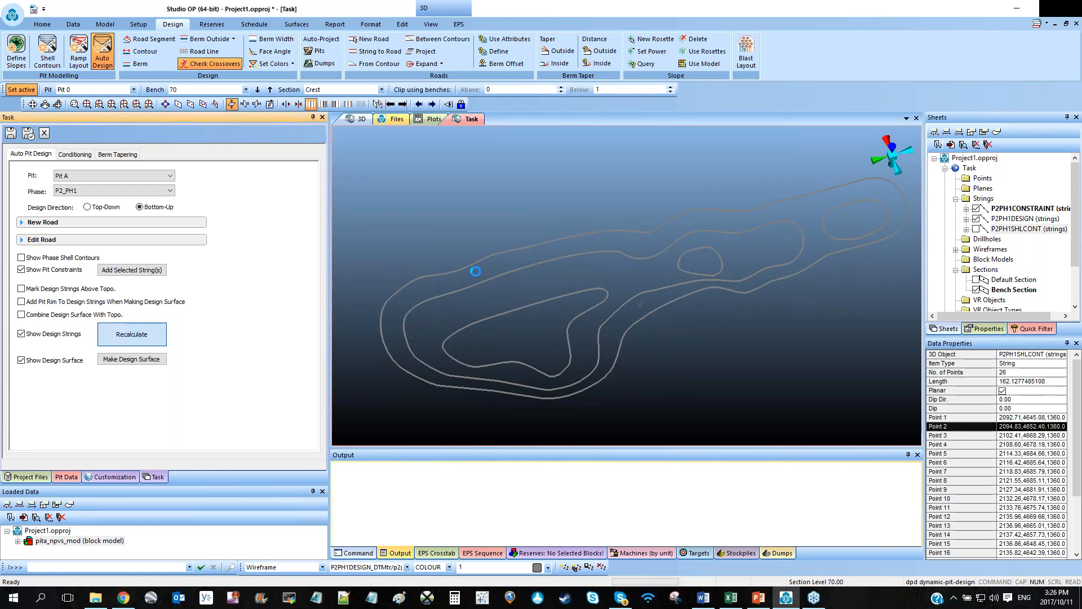
Inspect the generated pit design strings, checking Road1's switchback, the start of Road2 and the benches around the floors.
click(642, 262)
scroll(642, 263, down, 3)
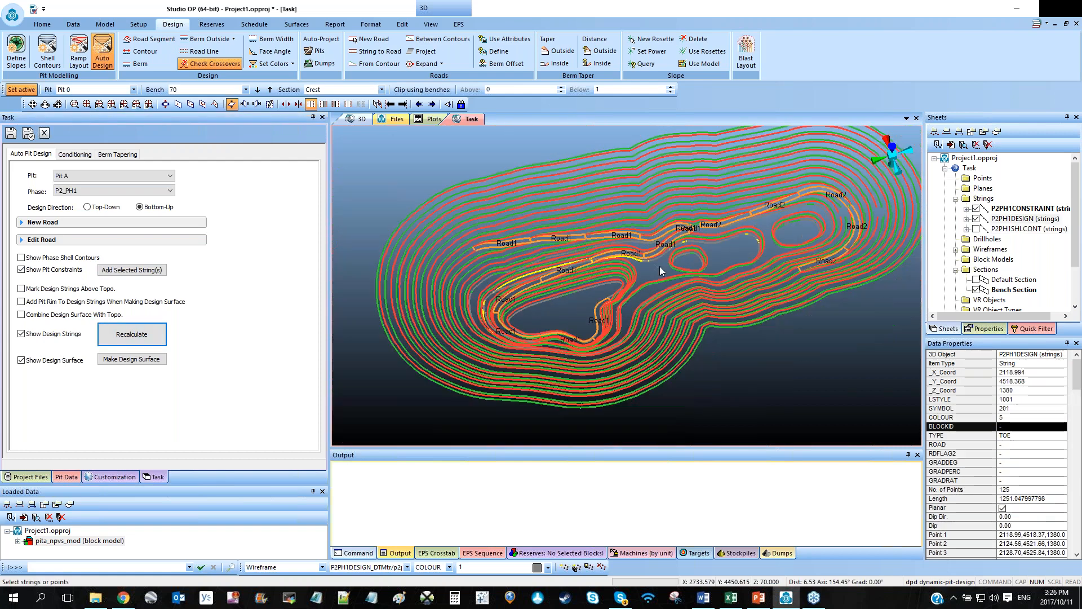
shift+drag(640, 265, 709, 245)
scroll(707, 245, up, 4)
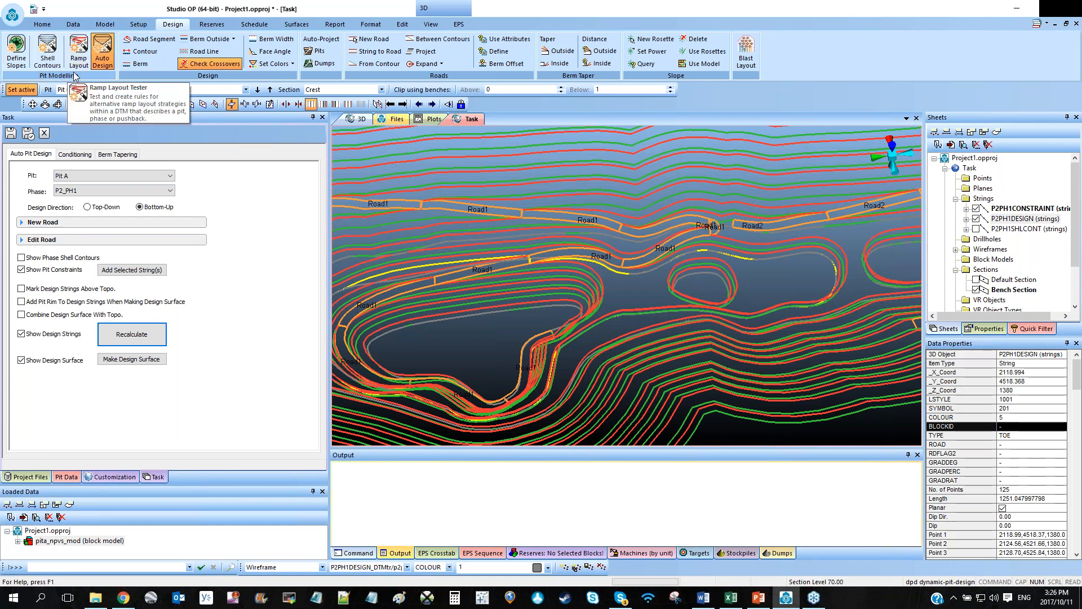
scroll(530, 251, down, 2)
shift+drag(529, 247, 690, 225)
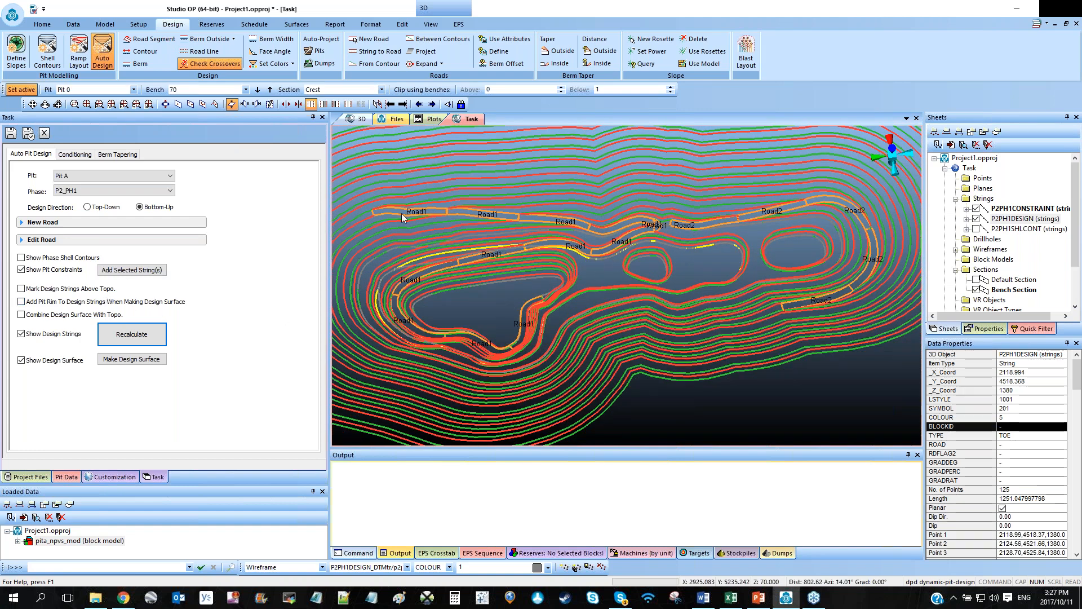
mouse_move(599, 269)
ctrl+mouse_down()
mouse_move(566, 282)
mouse_move(592, 266)
ctrl+mouse_up()
scroll(572, 281, down, 2)
scroll(559, 292, up, 2)
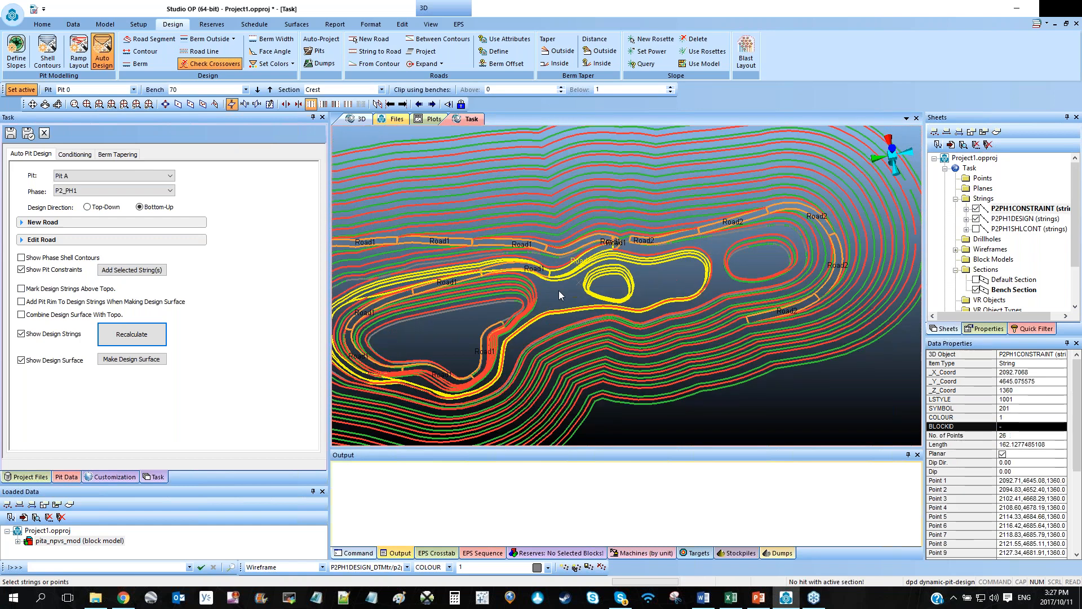
Select the constraint ring enclosing the main floor and the small floor beside it, and hide the design strings.
scroll(559, 290, up, 2)
click(508, 288)
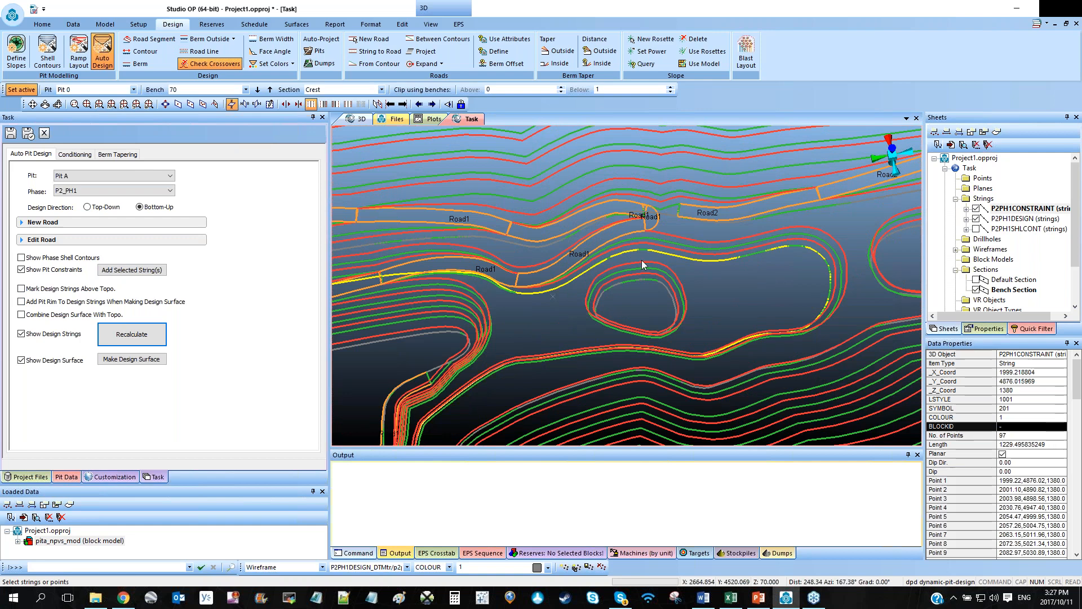
mouse_move(550, 307)
middle_down()
mouse_move(630, 297)
mouse_move(553, 316)
mouse_move(555, 325)
middle_up()
click(21, 334)
Insert a curve on the selected constraint ring to flatten its dip between the two floors, and show the design strings again.
key(i)
key(c)
key(s)
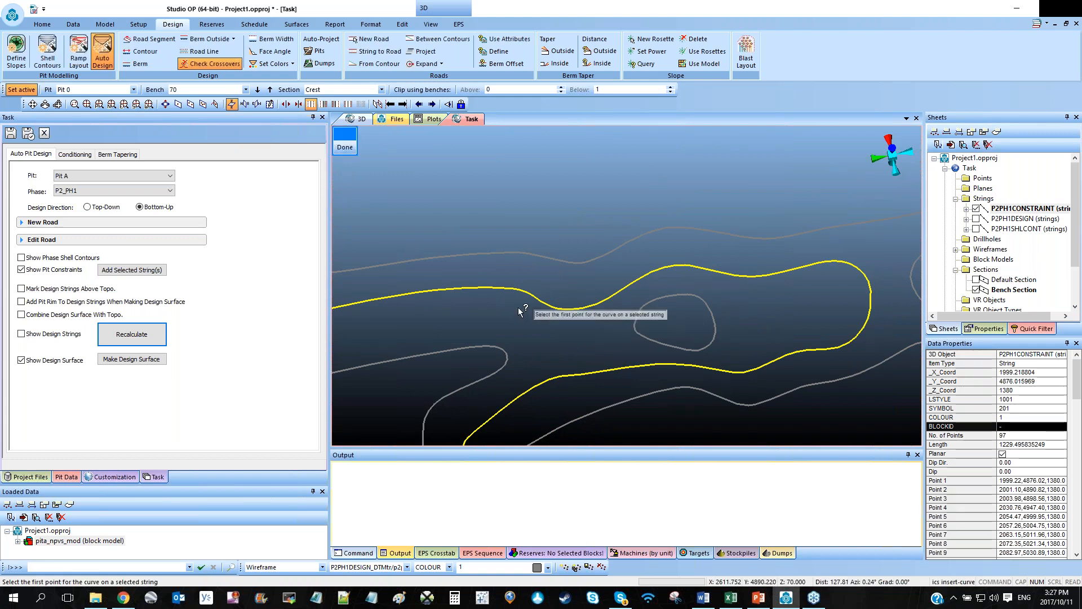
click(483, 288)
click(727, 275)
drag(675, 266, 676, 264)
drag(611, 285, 569, 295)
drag(676, 264, 667, 267)
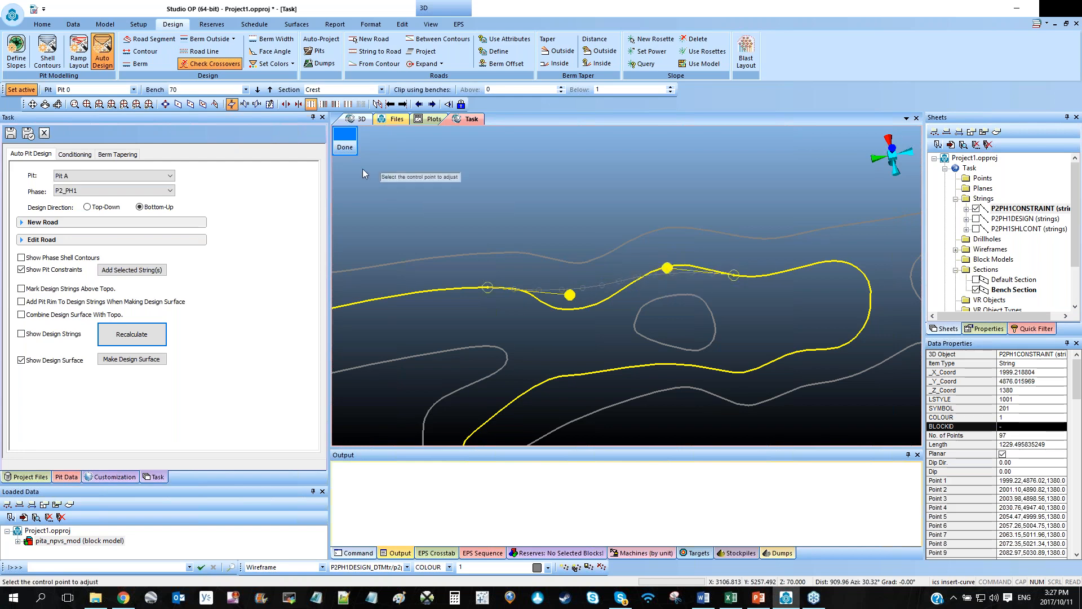
click(347, 145)
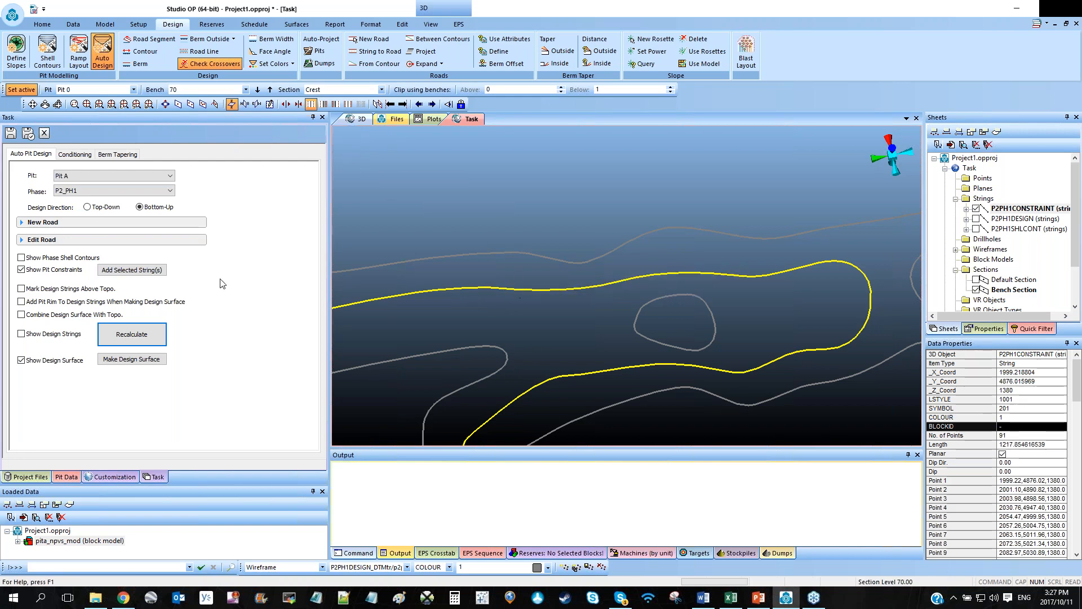
click(21, 334)
click(22, 334)
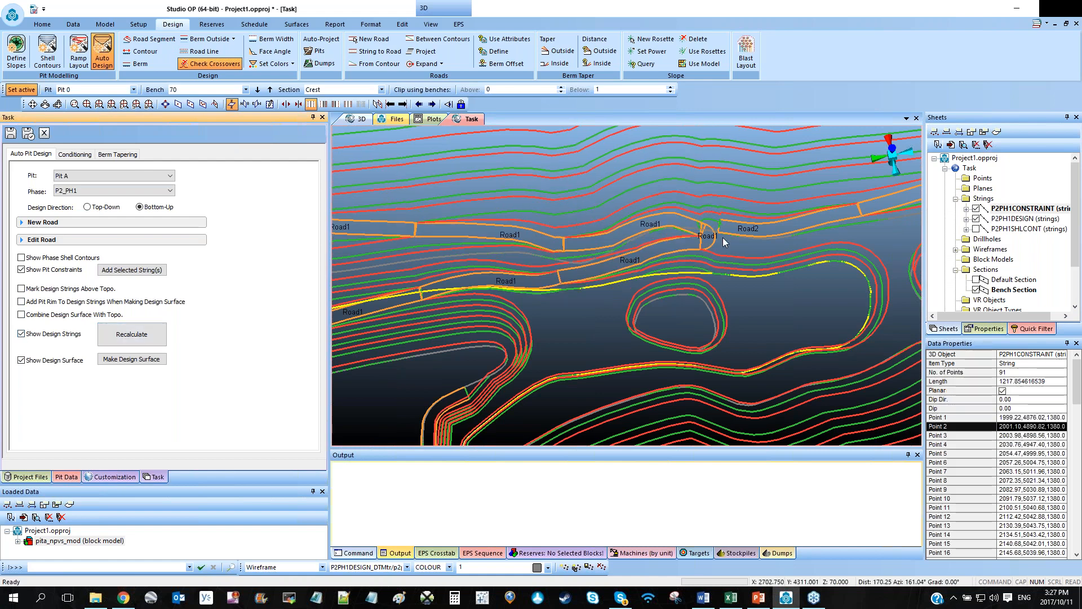
Move Road2's start along the contour, farther away from Road1's switchback.
middle_drag(773, 239, 645, 275)
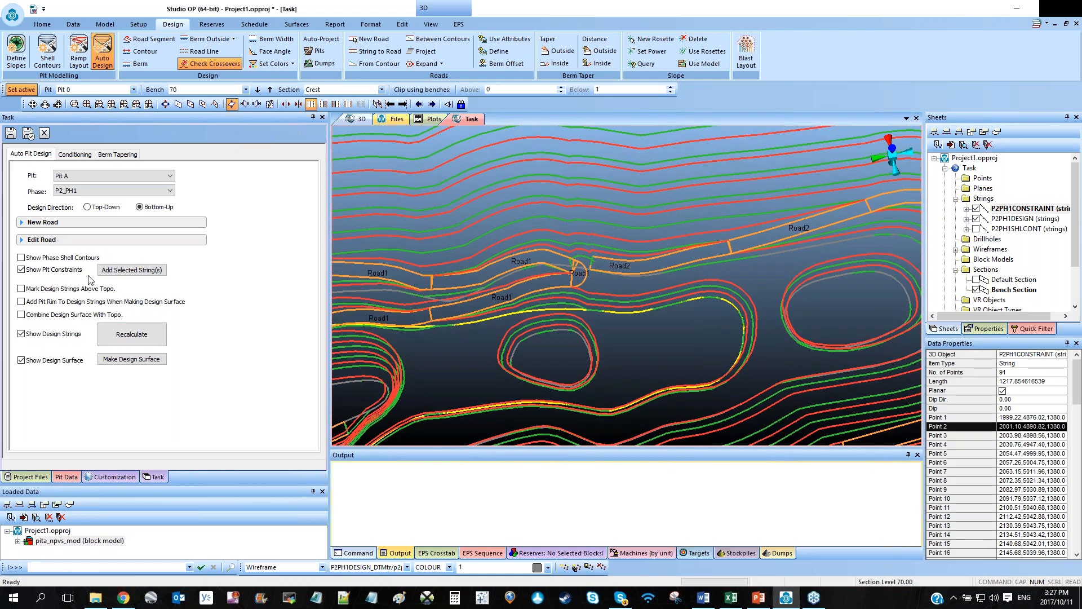
click(63, 239)
click(88, 257)
click(70, 277)
click(70, 280)
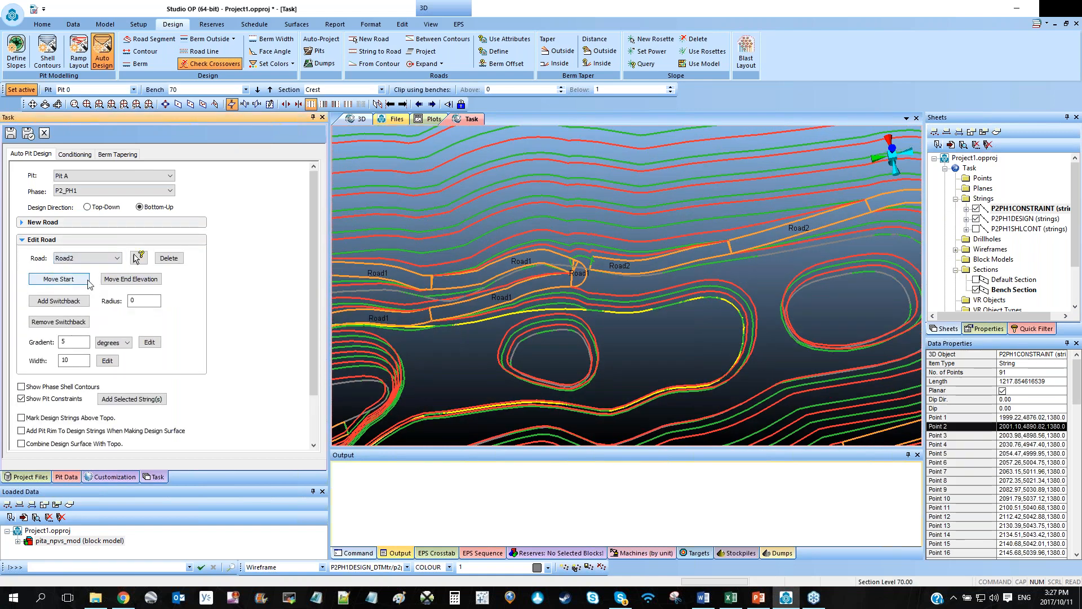
click(643, 278)
click(611, 276)
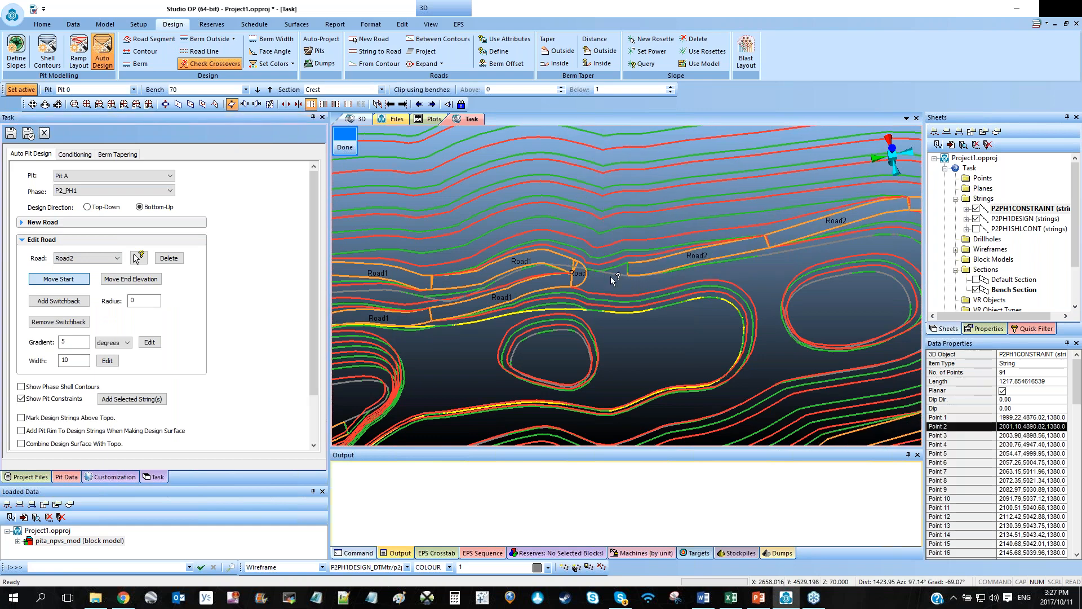
click(350, 149)
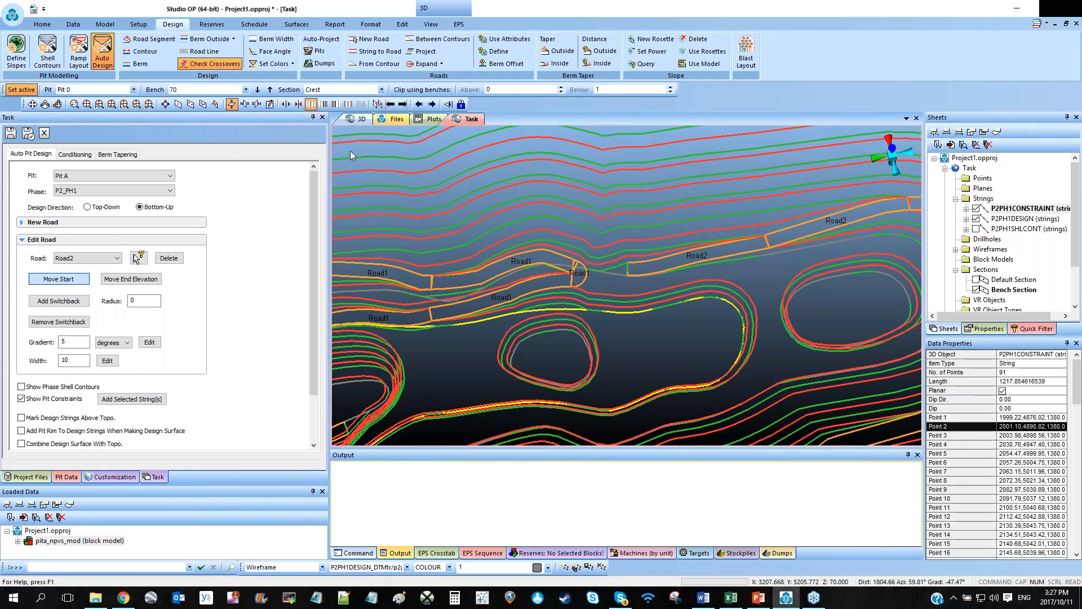
Set Road1's width to 20 from a point just below its switchback up through the rest of the ramp.
click(618, 357)
scroll(637, 332, down, 3)
shift+drag(637, 333, 563, 329)
click(562, 329)
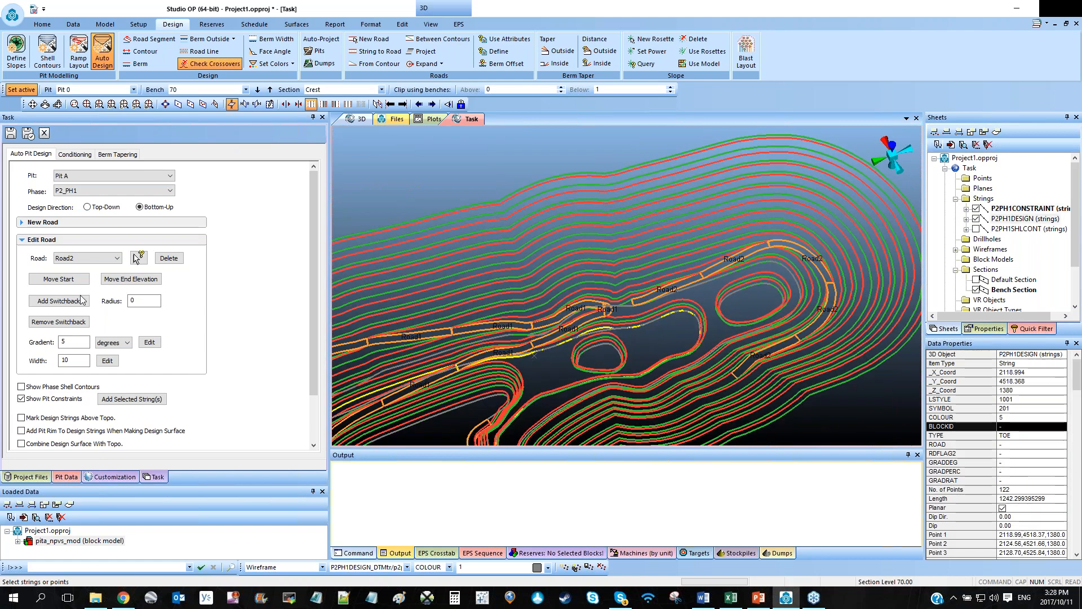
click(94, 256)
click(84, 266)
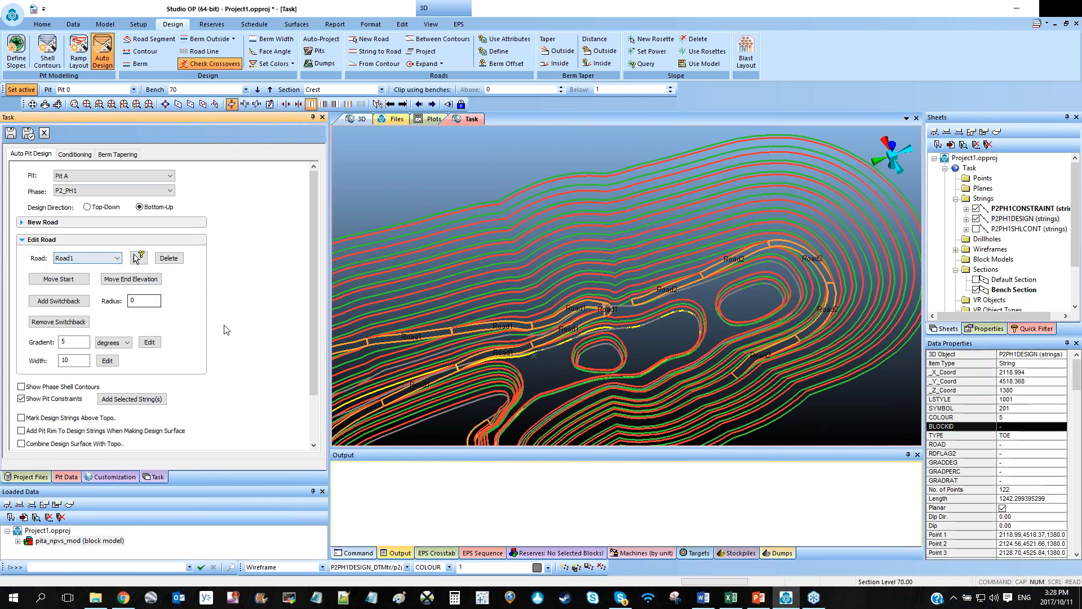
click(548, 370)
scroll(548, 370, up, 2)
middle_drag(548, 368, 593, 344)
drag(77, 361, 29, 356)
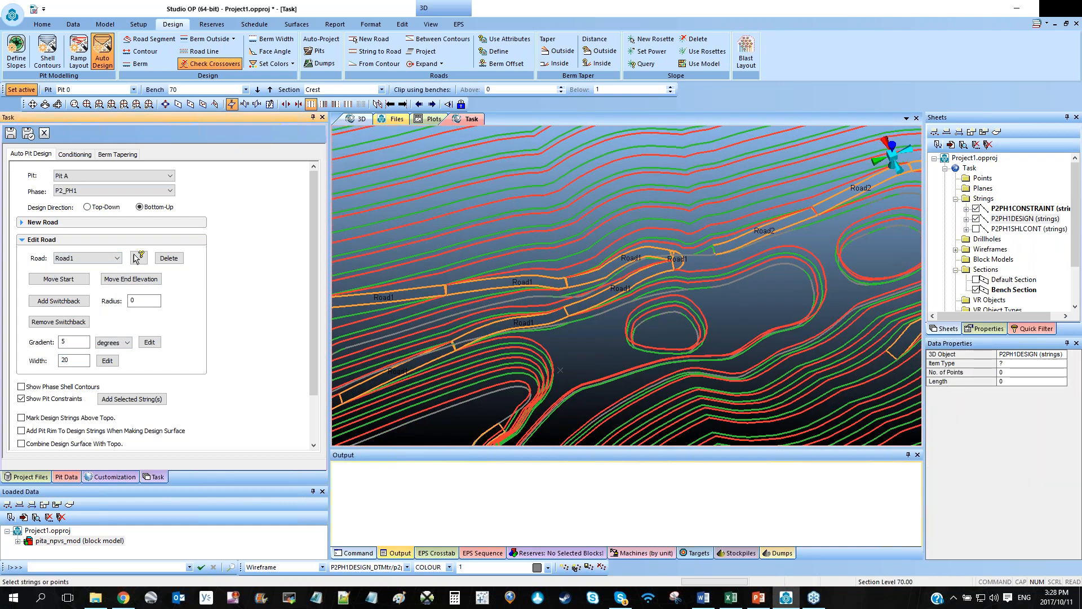
click(107, 360)
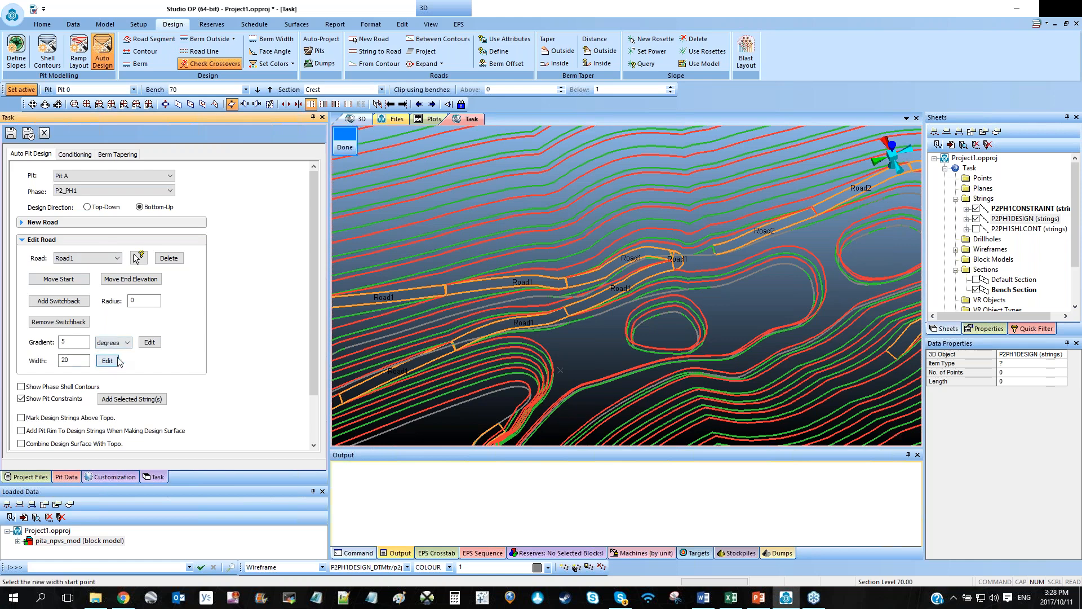
click(610, 310)
scroll(612, 310, down, 2)
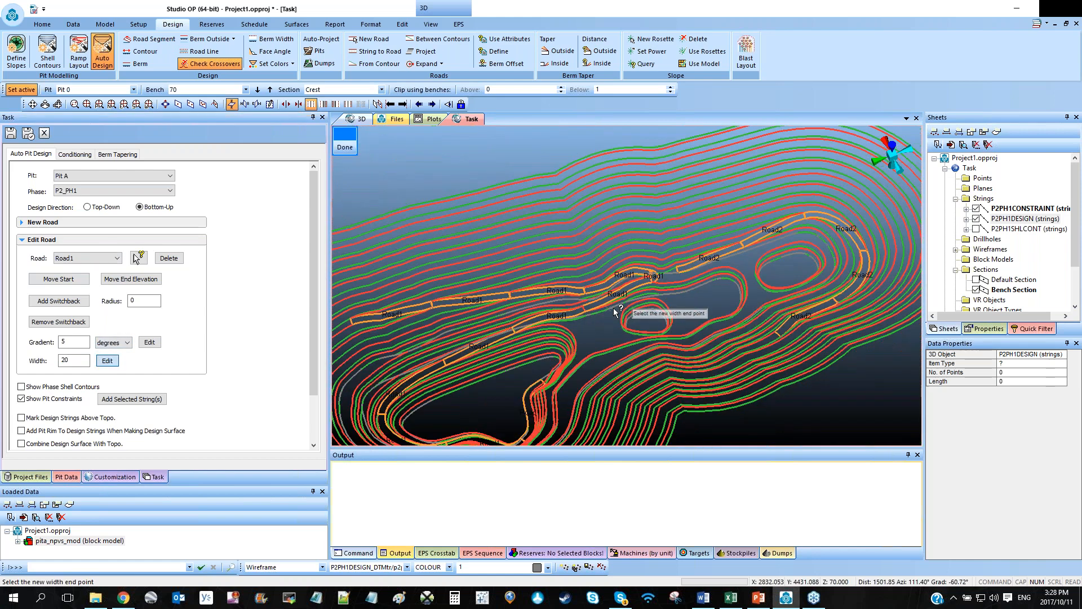
scroll(616, 311, down, 2)
click(542, 248)
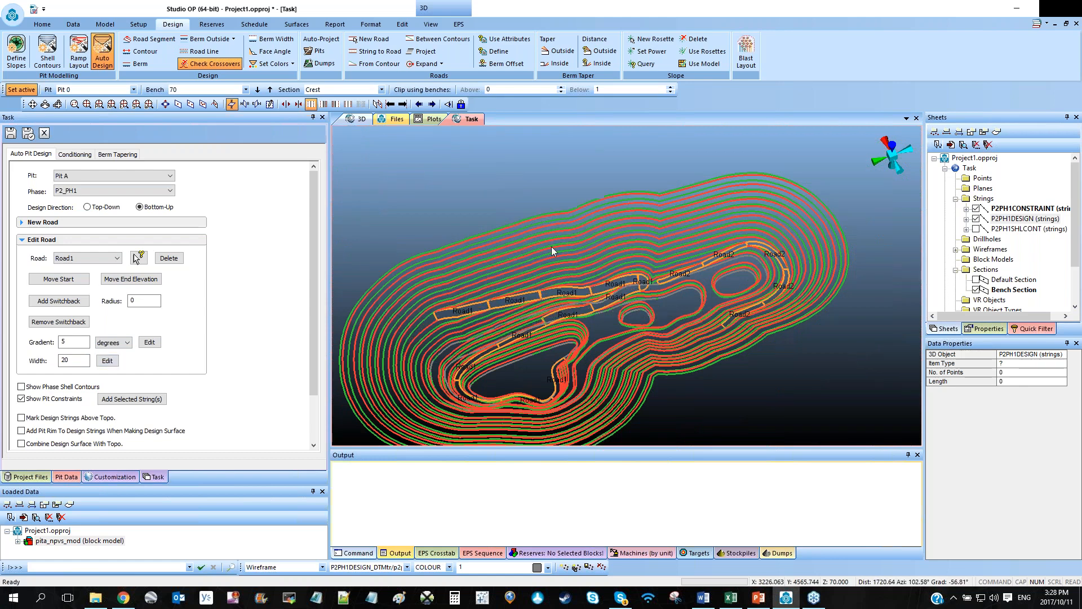
Examine the widened Road1 around its switchback and the gap to the start of Road2.
click(638, 294)
scroll(642, 291, up, 2)
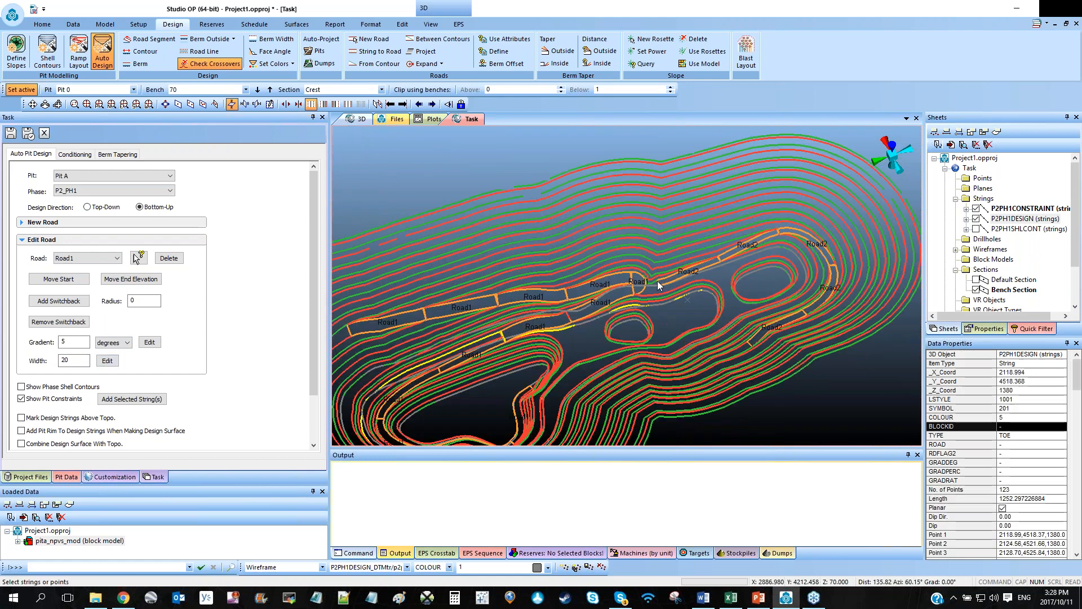
middle_drag(642, 290, 741, 264)
scroll(639, 351, up, 4)
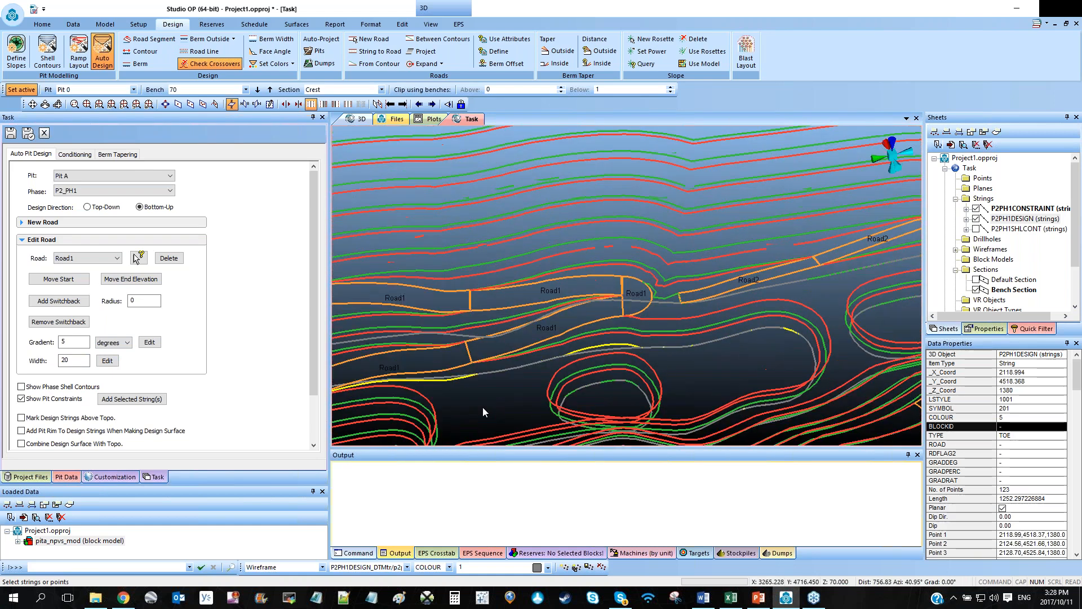
scroll(638, 351, down, 4)
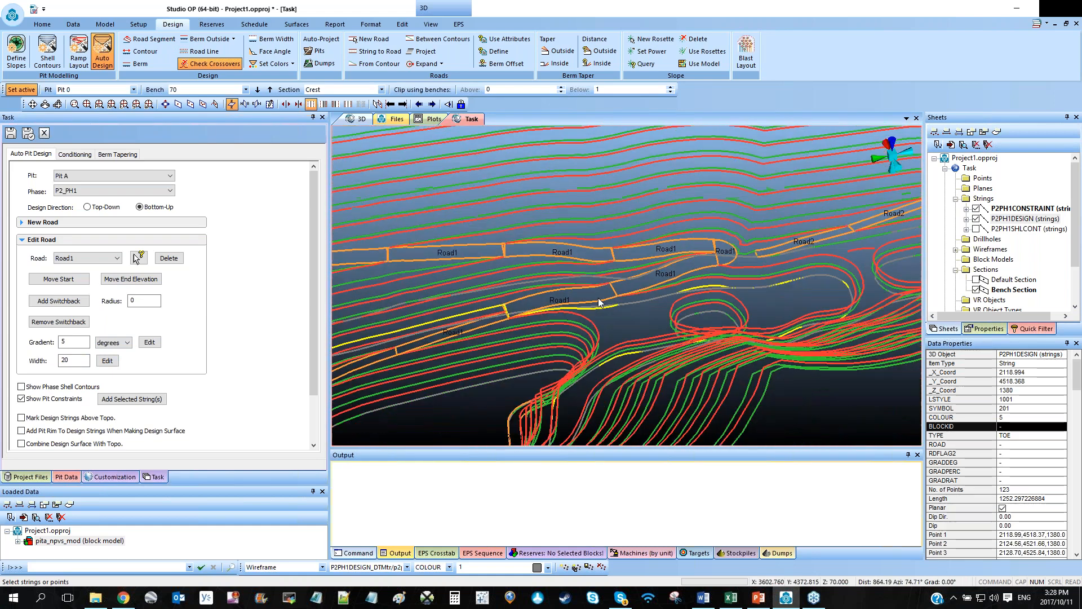
middle_drag(624, 308, 613, 284)
scroll(612, 283, up, 2)
Set Road2's width to 20 from its start near Road1's switchback up the ramp.
click(73, 259)
click(73, 274)
click(71, 279)
click(681, 280)
scroll(620, 287, up, 1)
middle_drag(620, 287, 647, 329)
click(648, 329)
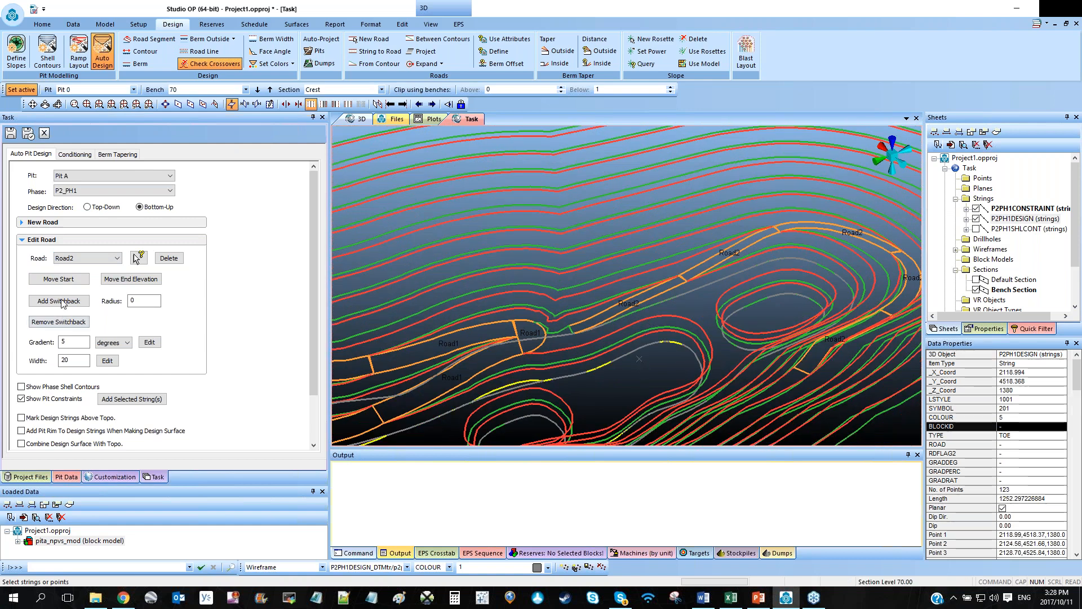
click(107, 360)
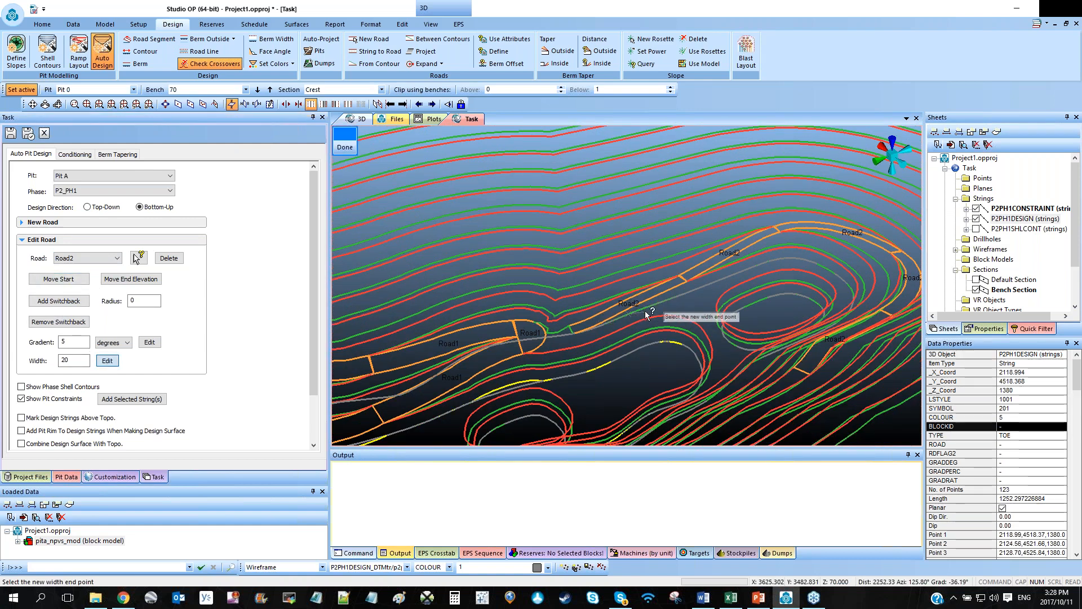
scroll(646, 313, down, 3)
middle_drag(628, 197, 635, 314)
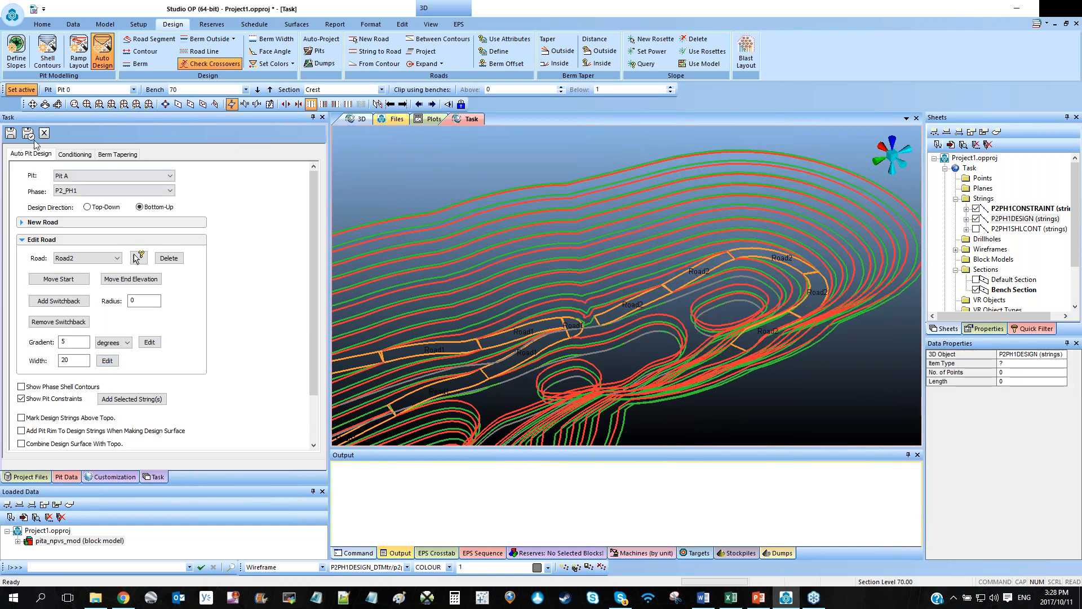
Extend Road1 around the large end of the pit by moving its end elevation up to the pit rim.
scroll(589, 358, up, 3)
scroll(595, 299, up, 3)
shift+drag(587, 306, 739, 317)
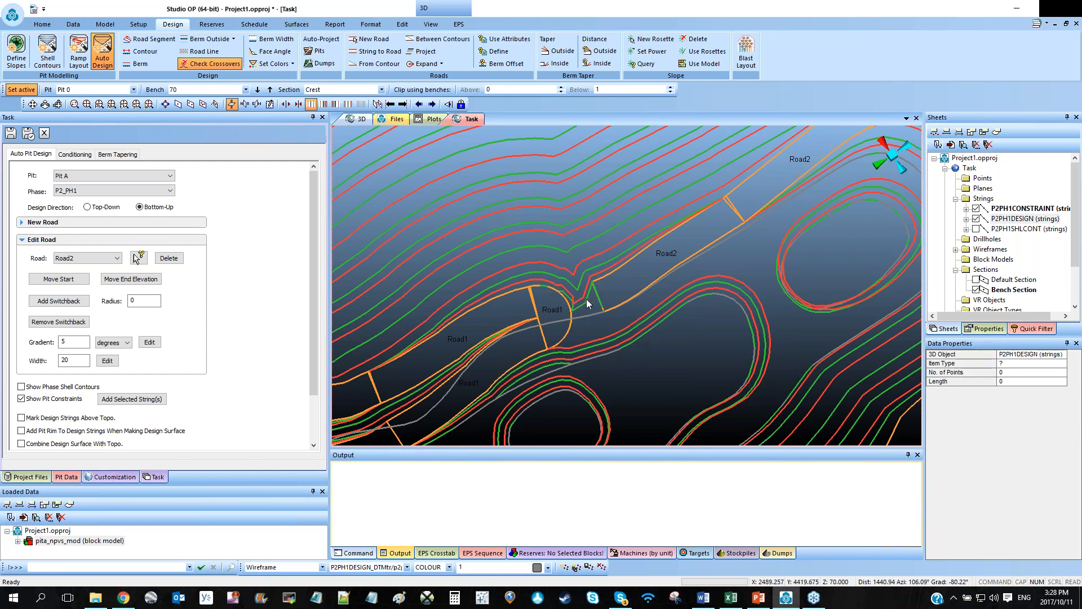
scroll(644, 334, down, 2)
shift+drag(643, 335, 739, 332)
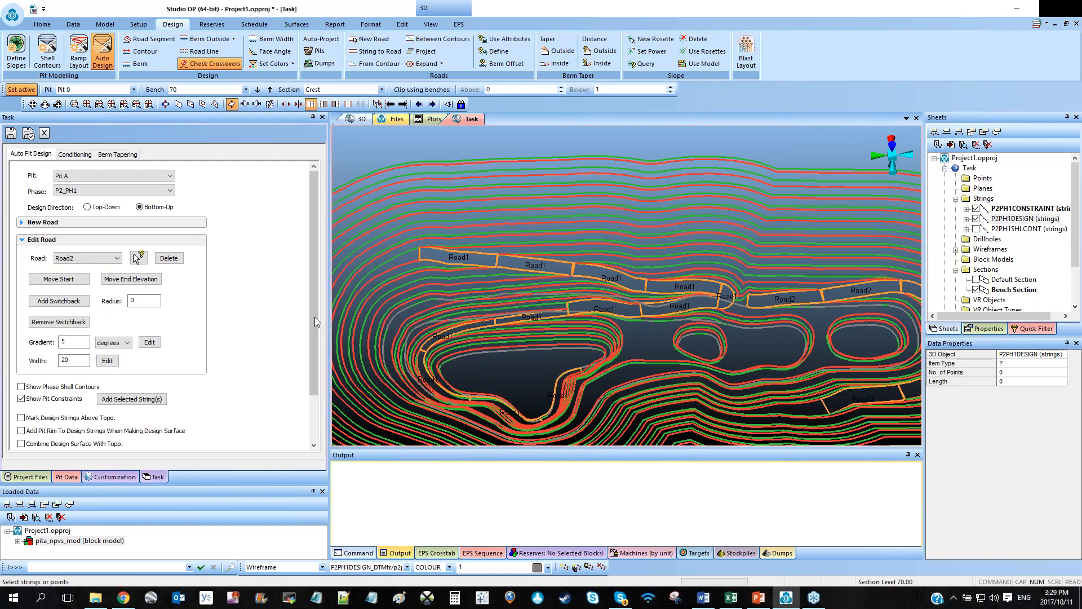
drag(314, 319, 312, 334)
click(79, 237)
click(78, 243)
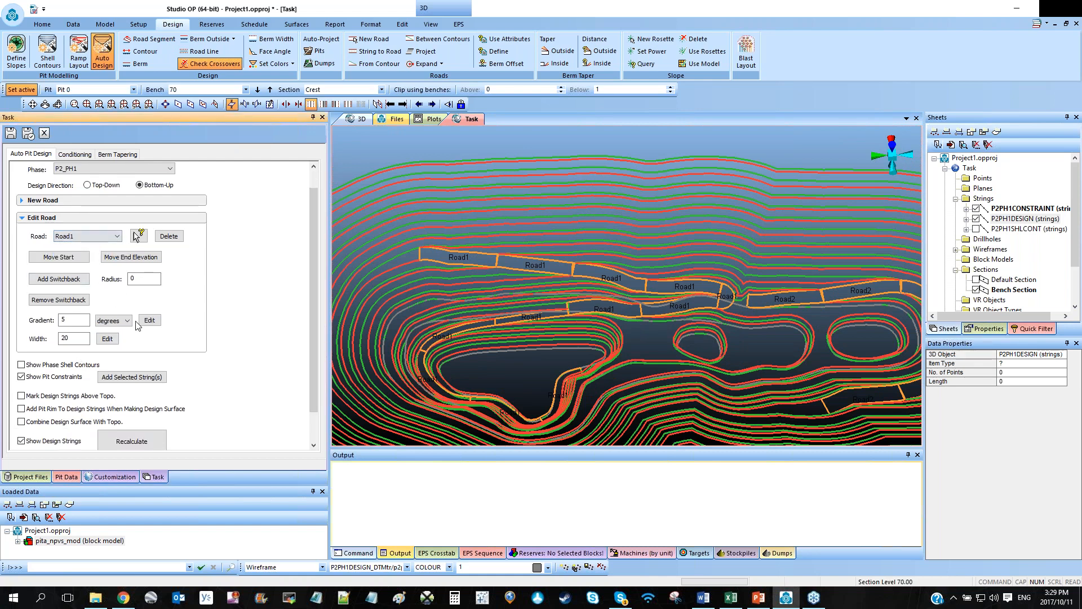
click(141, 259)
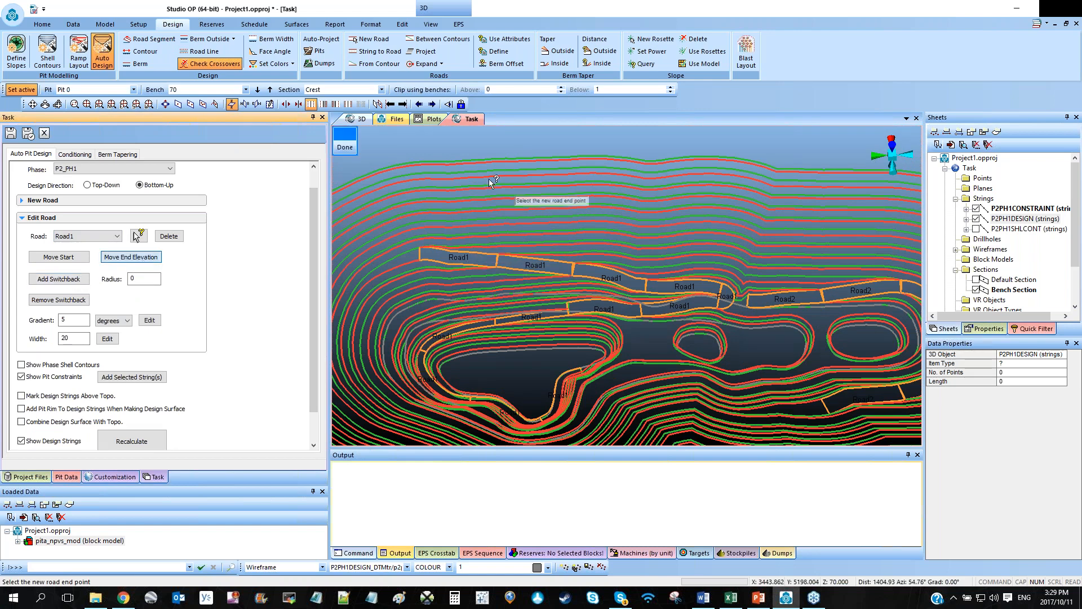
click(484, 259)
scroll(474, 263, down, 3)
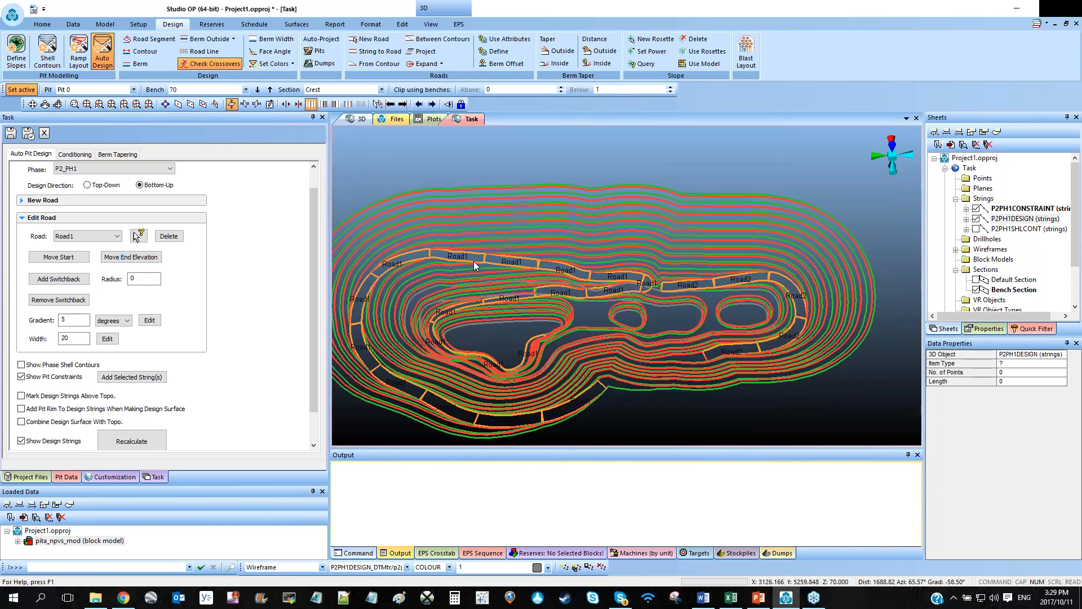
Mark the design strings that lie above topography and recalculate the design.
mouse_move(583, 352)
shift+mouse_down()
mouse_move(665, 320)
mouse_move(702, 332)
mouse_move(562, 356)
shift+mouse_up()
drag(315, 247, 310, 317)
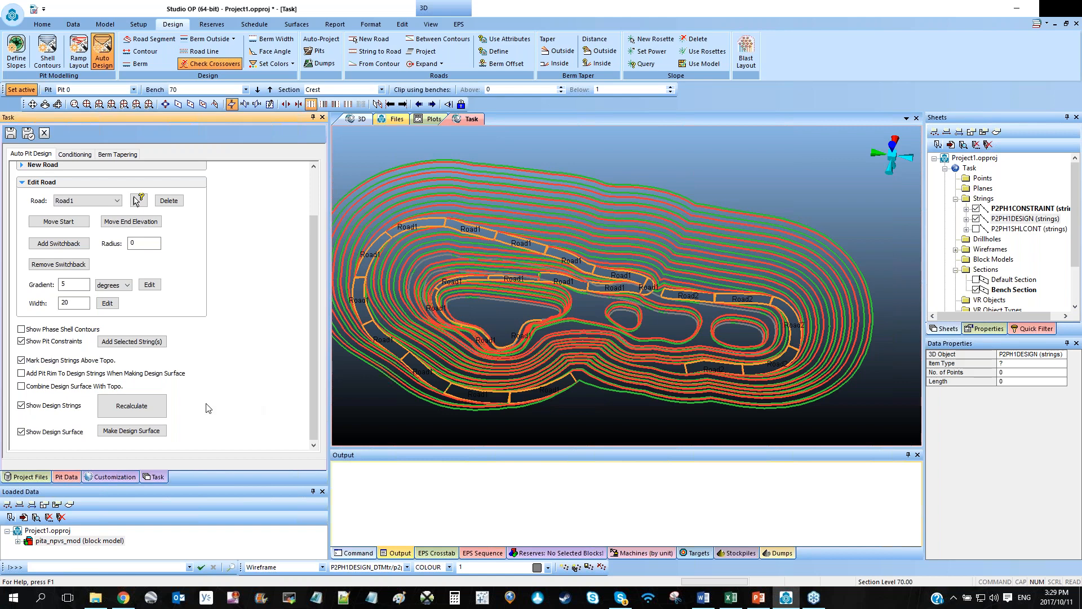
click(137, 406)
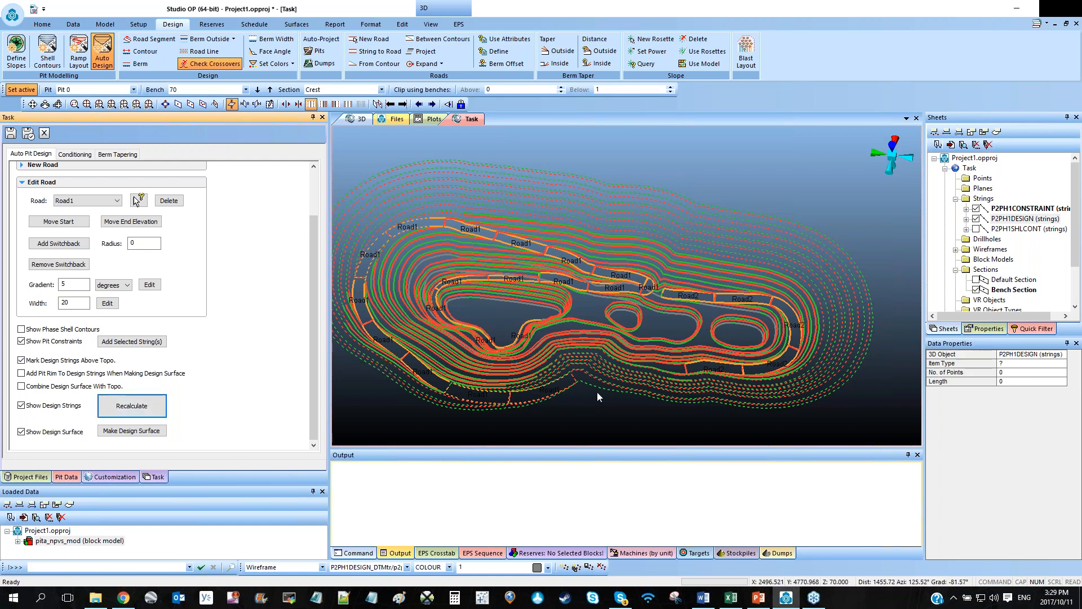
Shorten Road1 by moving its end elevation down to the section where the ramp first rises above topography.
mouse_move(573, 254)
shift+mouse_down()
mouse_move(590, 222)
mouse_move(581, 239)
shift+mouse_up()
scroll(483, 241, up, 3)
middle_drag(484, 240, 615, 258)
scroll(615, 258, up, 2)
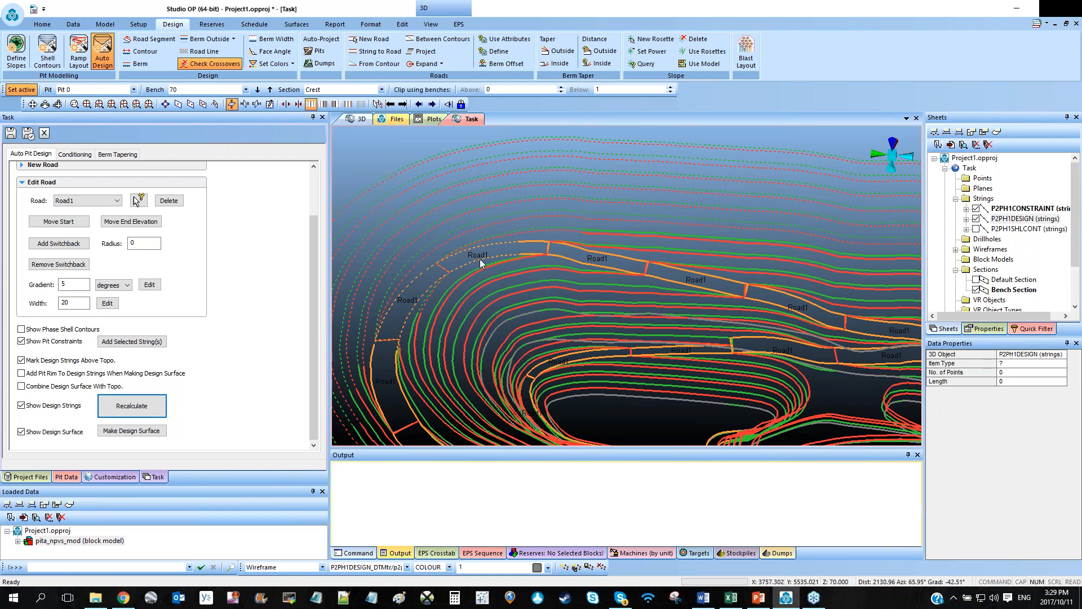
click(130, 222)
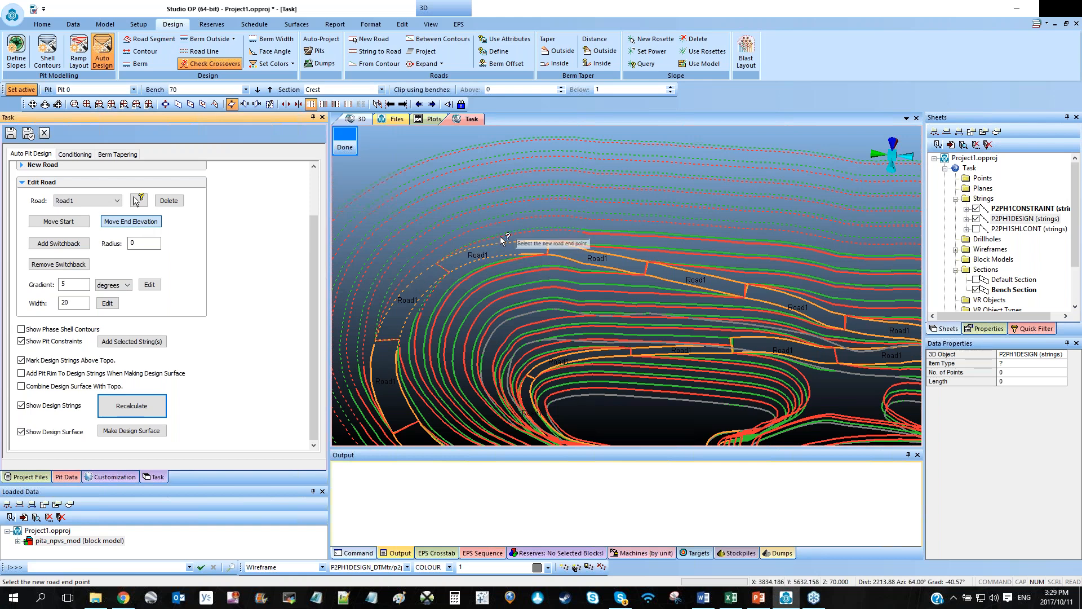
click(466, 258)
scroll(599, 289, down, 5)
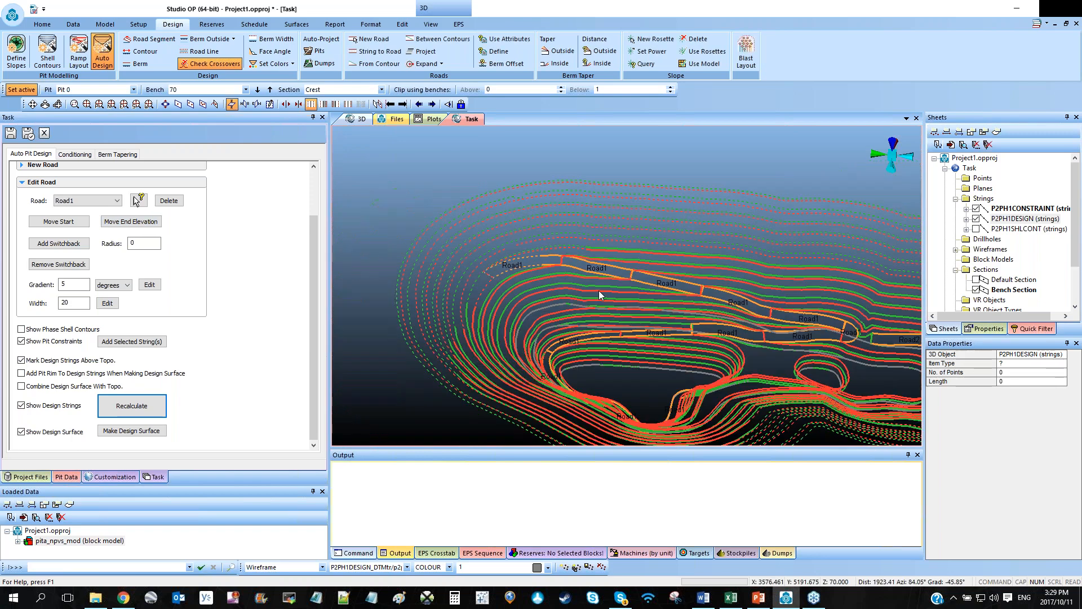
Extend Road2 further along the pit wall by moving its end elevation up to just above topography.
drag(598, 290, 759, 235)
scroll(624, 226, up, 5)
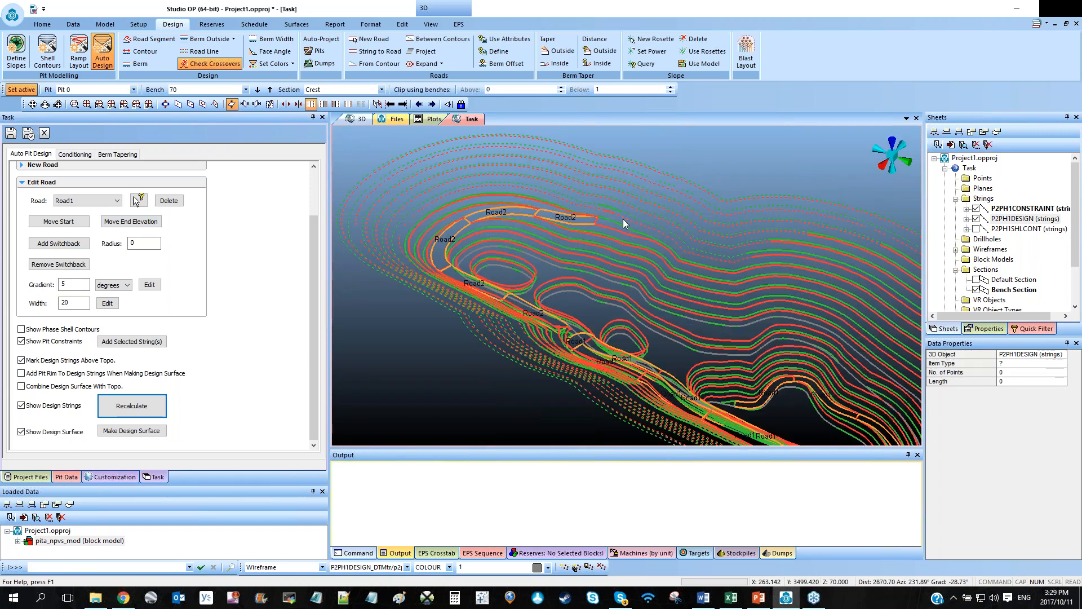
click(116, 200)
click(101, 221)
click(131, 222)
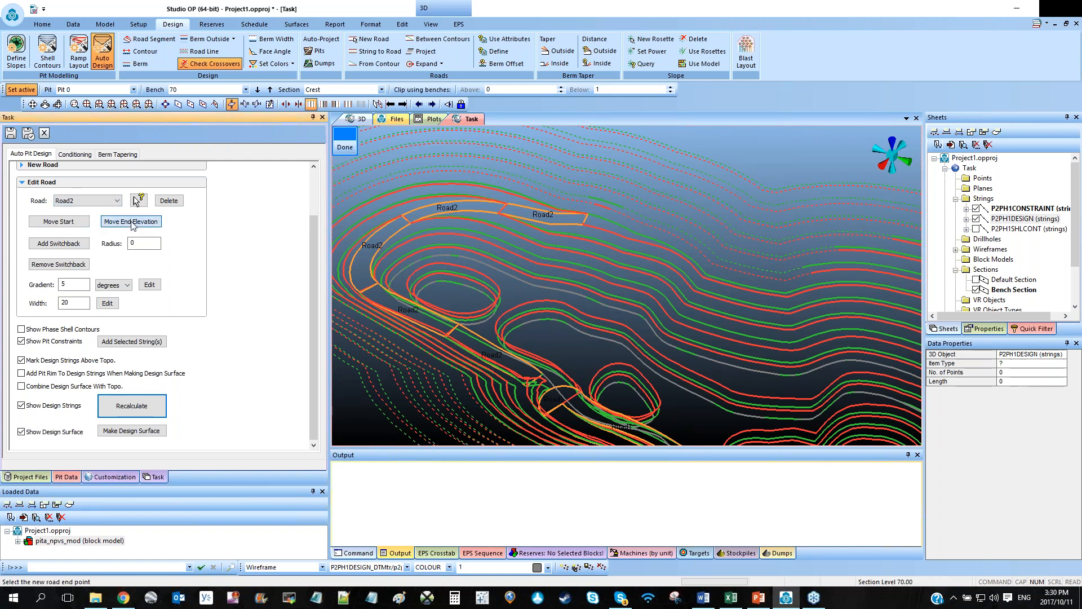
click(659, 230)
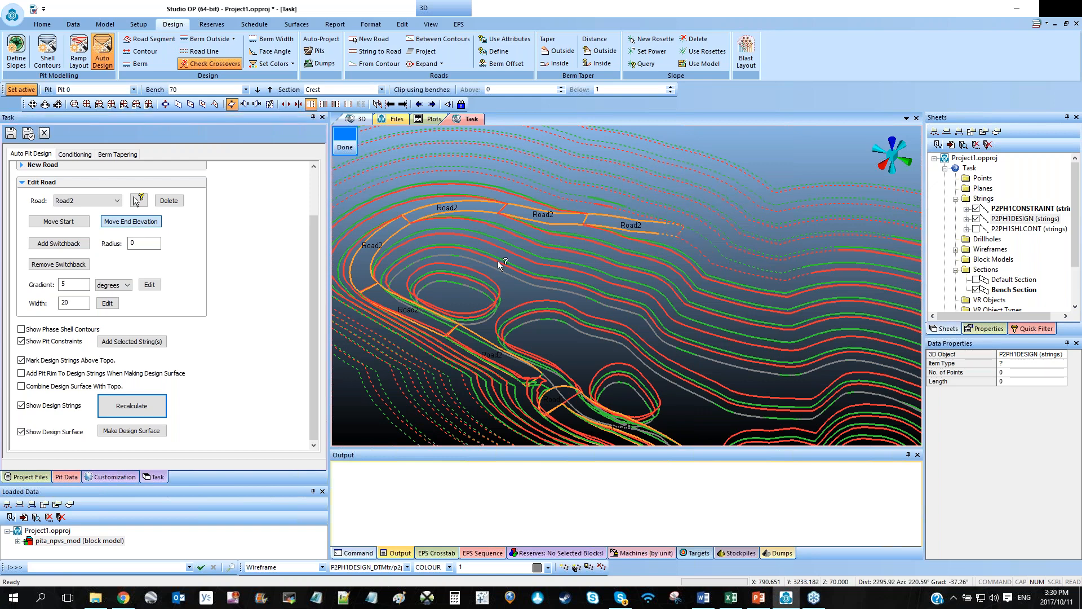
click(344, 141)
Make the design surface with the pit rim added to the design strings and the surface combined with topography.
shift+drag(695, 370, 665, 343)
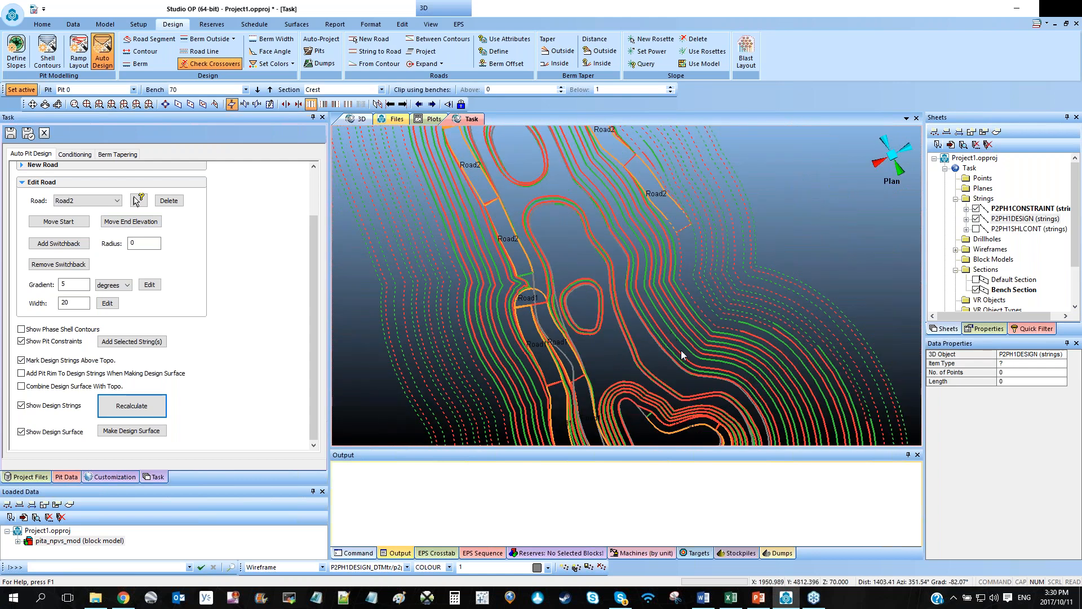
scroll(671, 333, up, 3)
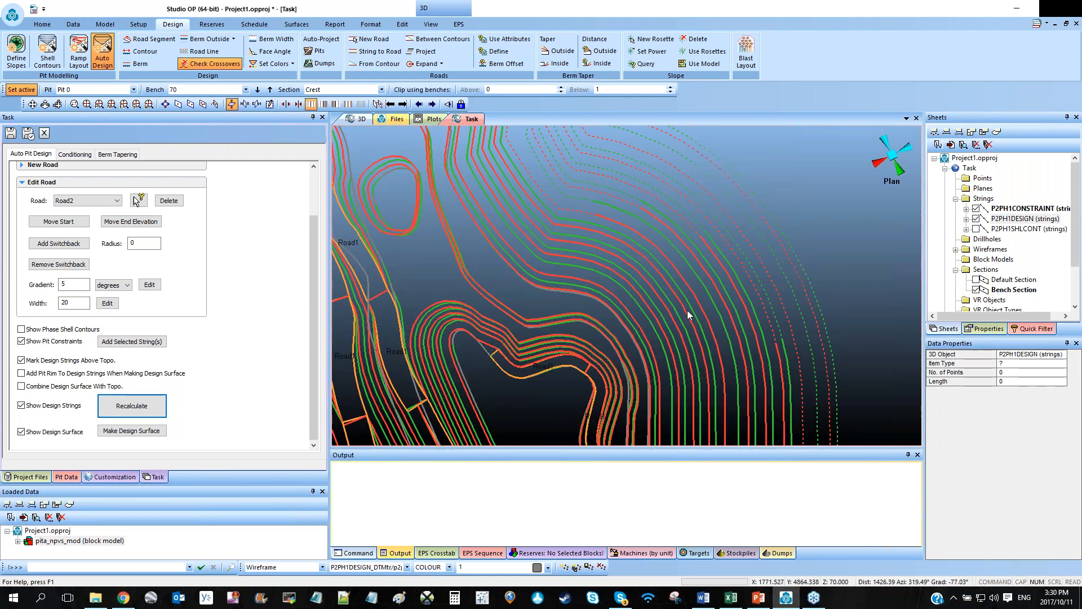
scroll(707, 316, up, 1)
scroll(696, 324, down, 3)
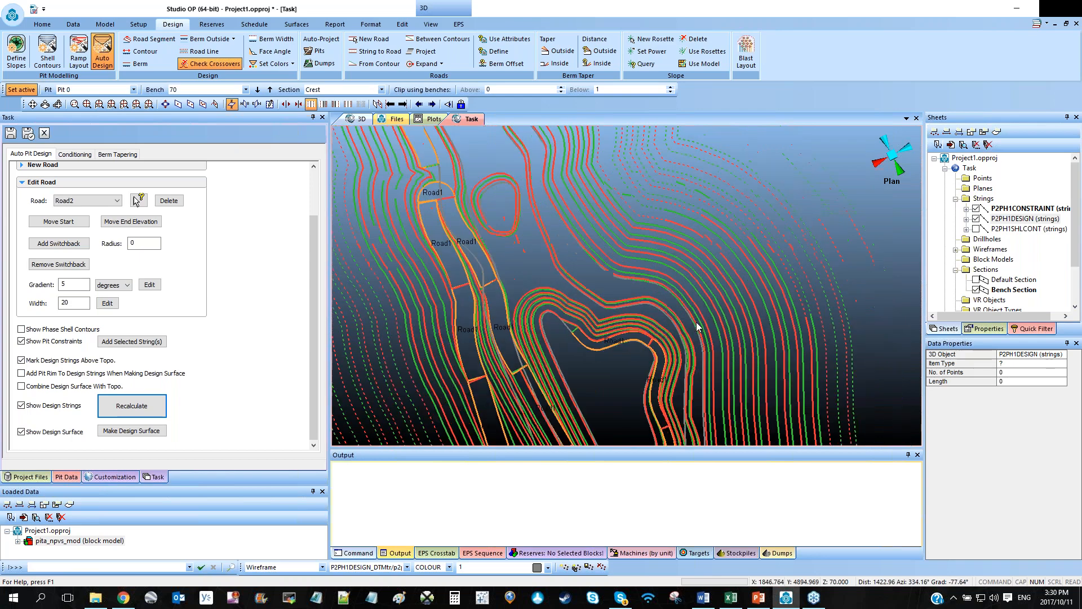
shift+drag(697, 332, 443, 292)
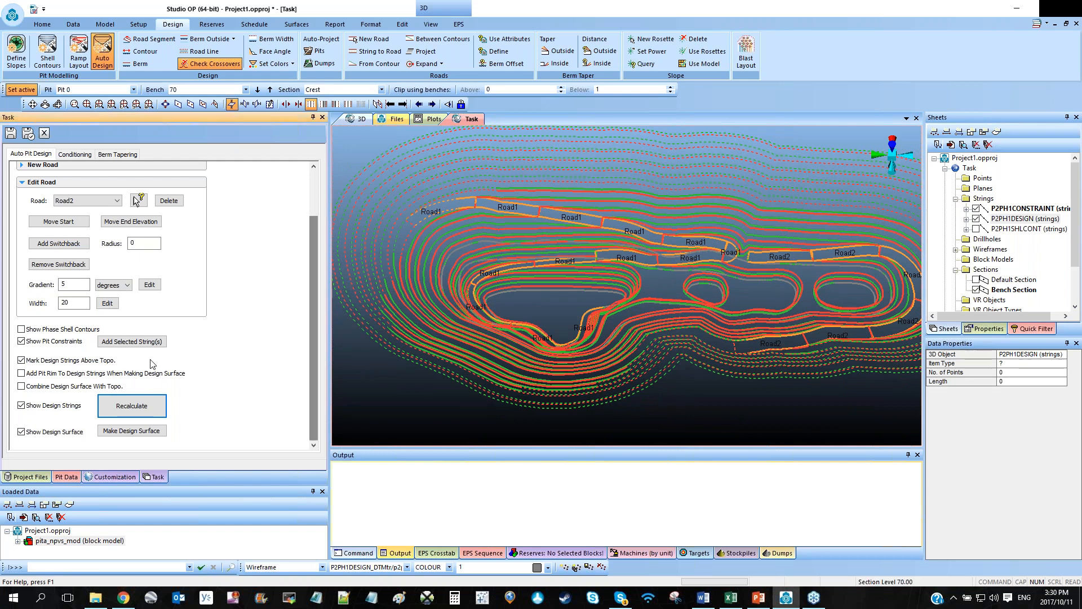
click(22, 373)
click(21, 387)
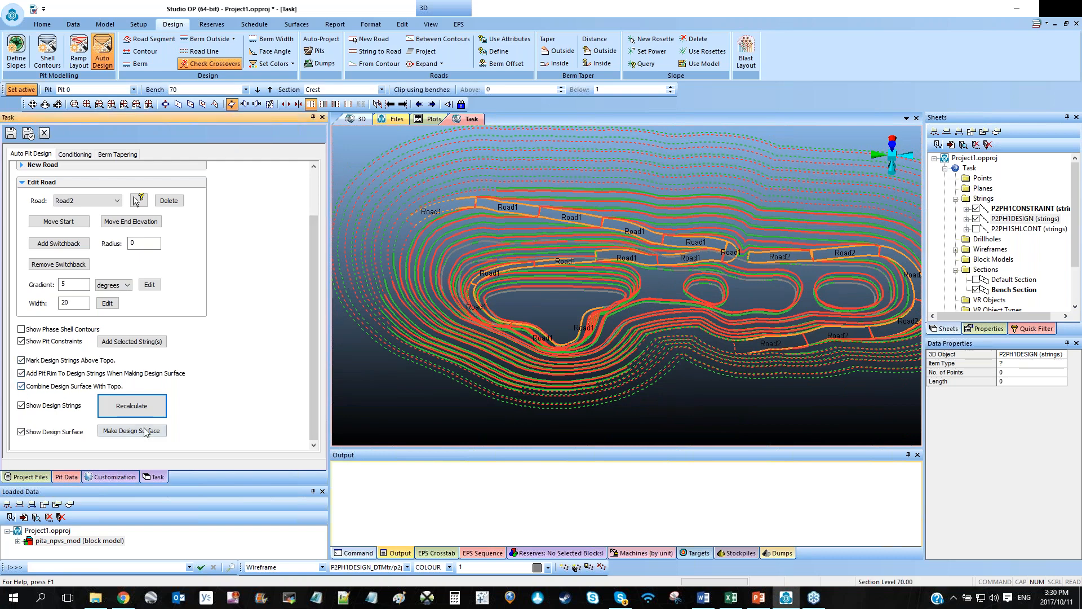
click(132, 431)
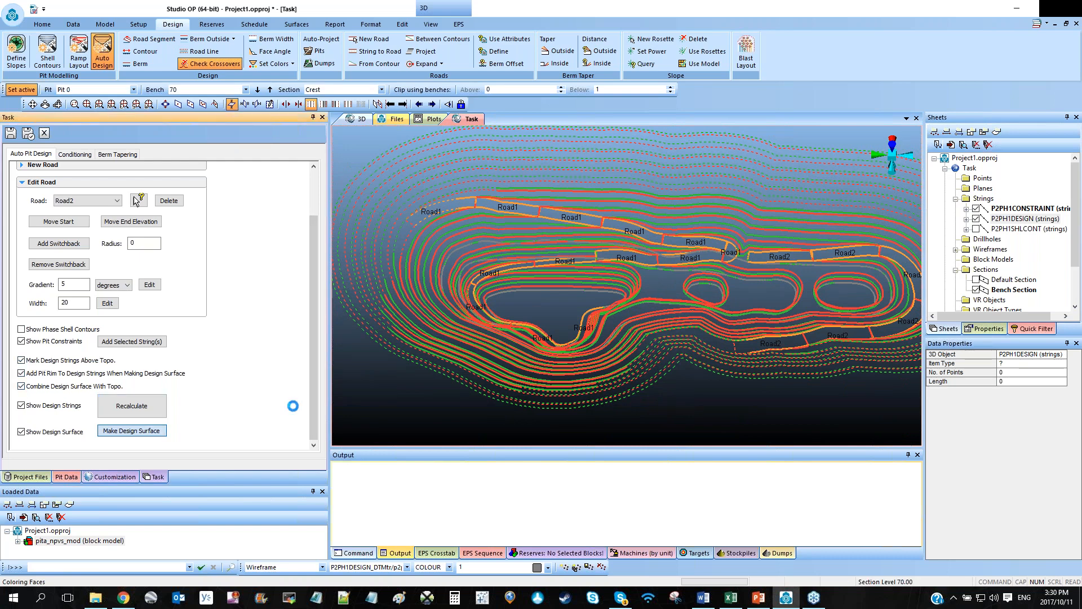
Hide the design strings and pit constraints and inspect the combined pit and topography surface from several angles.
shift+drag(507, 315, 727, 319)
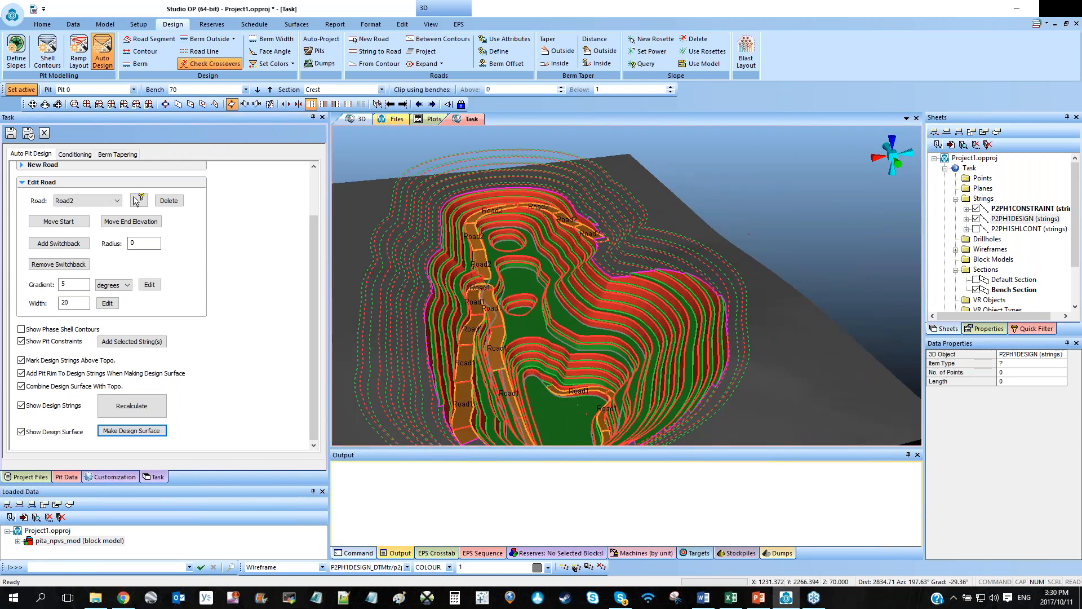
click(22, 406)
click(22, 341)
drag(365, 337, 679, 360)
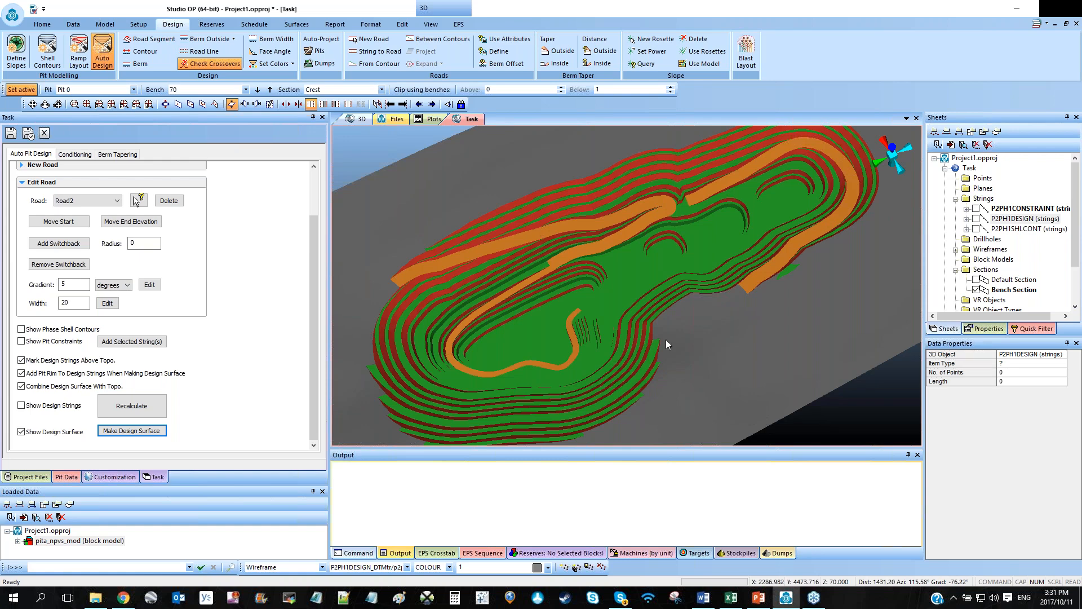
drag(665, 339, 634, 304)
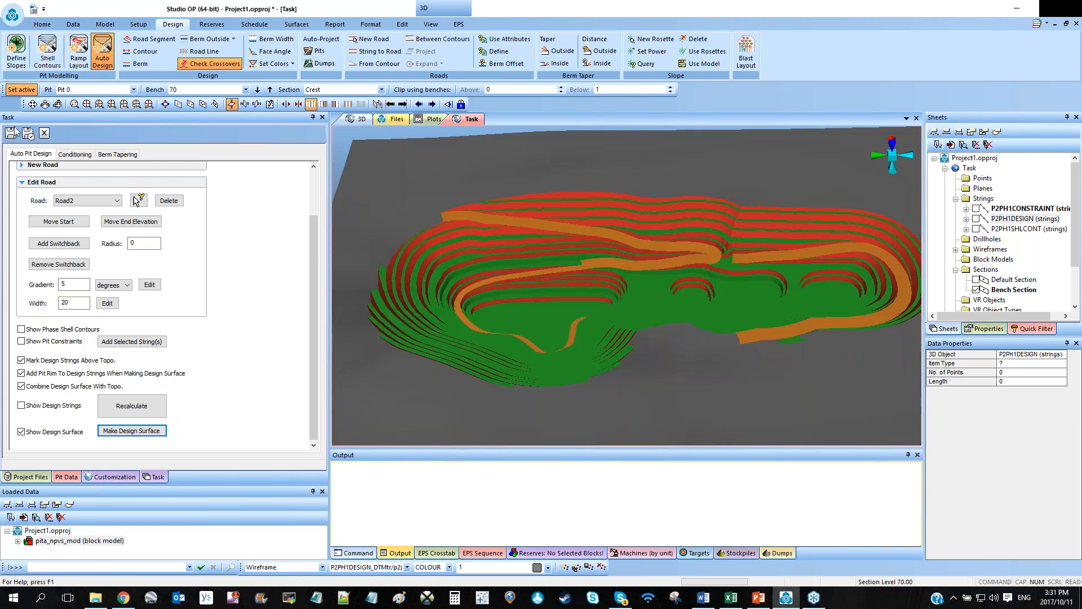
Add a third pit to the project's pit list, name it Pit B and save the list.
click(137, 25)
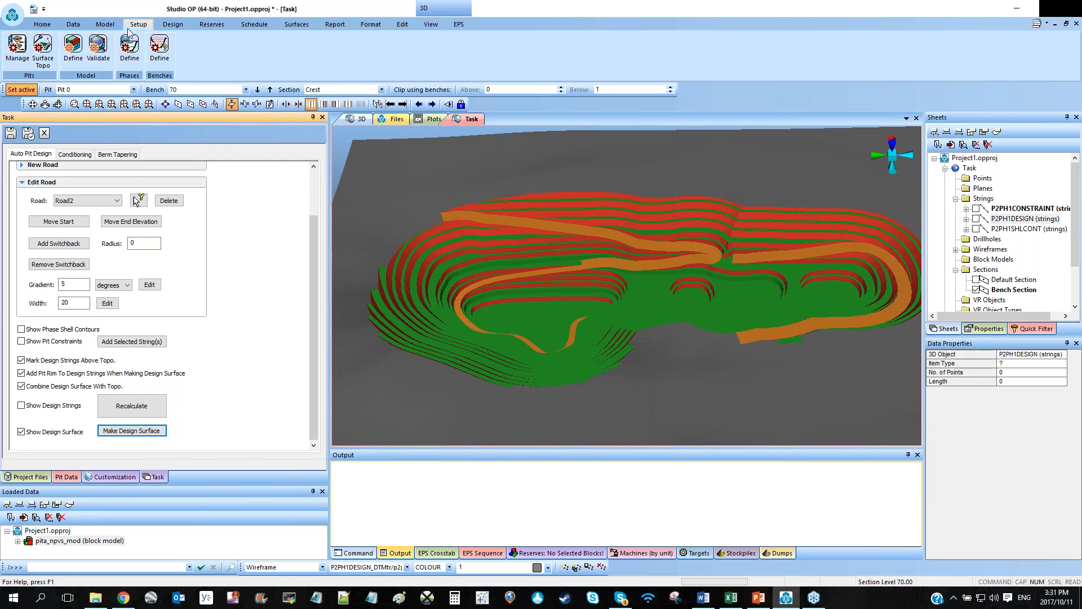
click(18, 52)
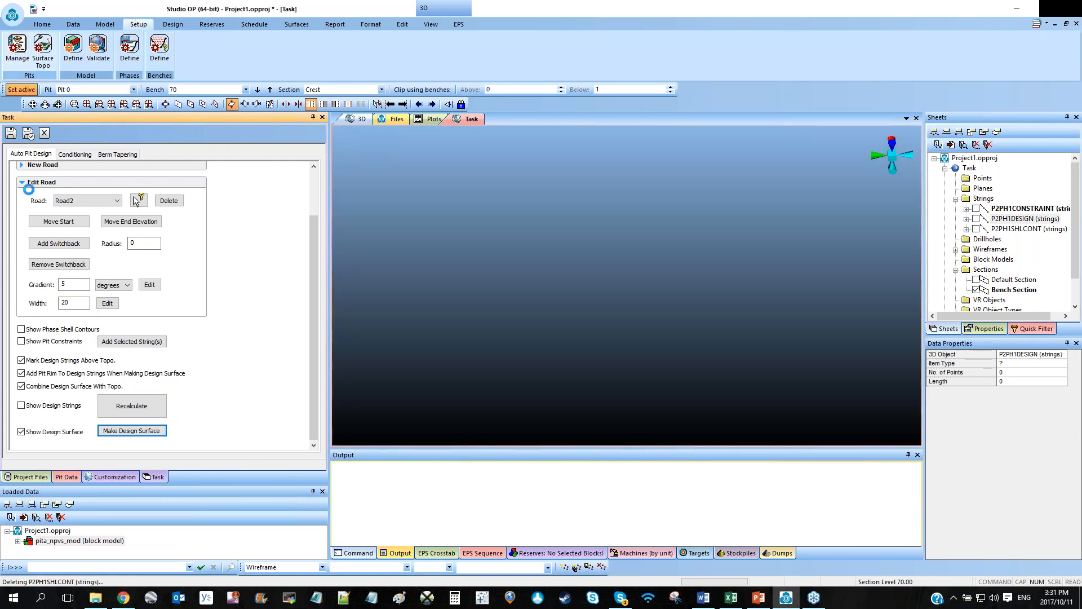
click(273, 217)
double_click(150, 255)
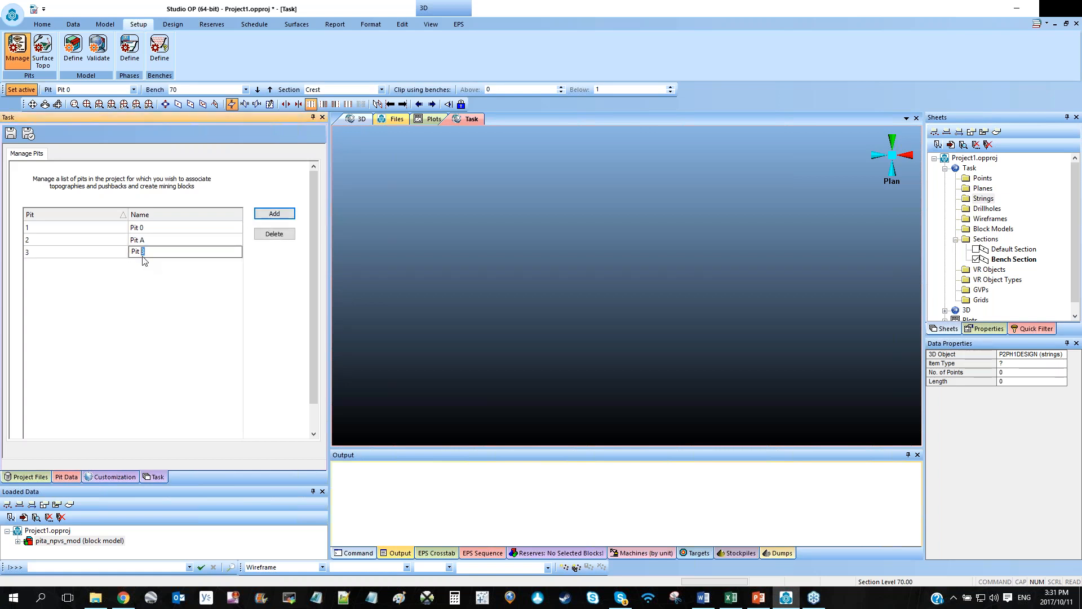
text(B)
click(161, 278)
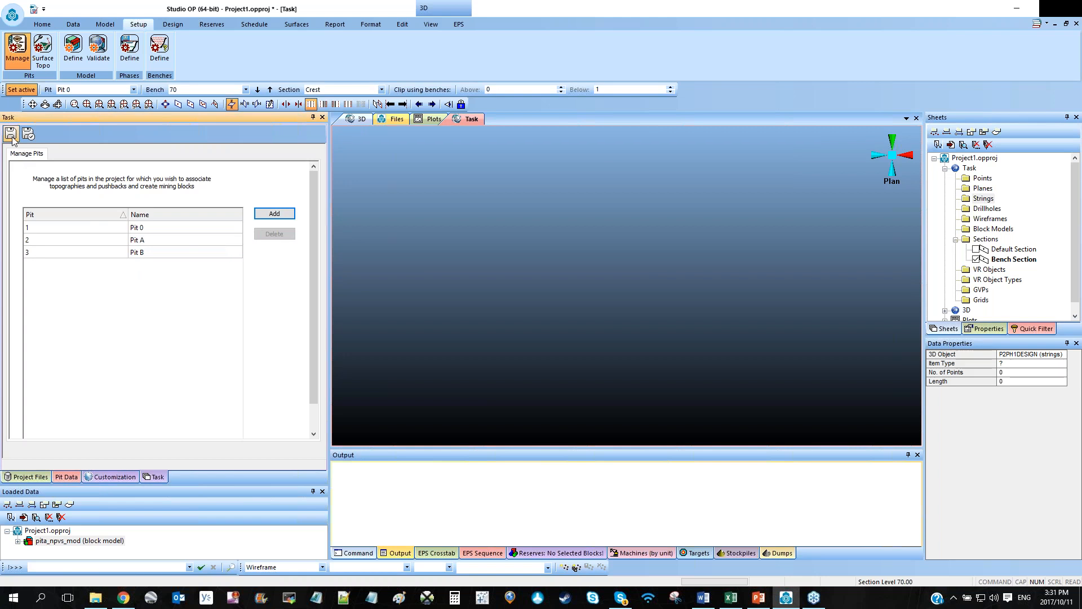
Add the PitB_topo_tr wireframe as a topography and assign it to Pit B.
click(43, 49)
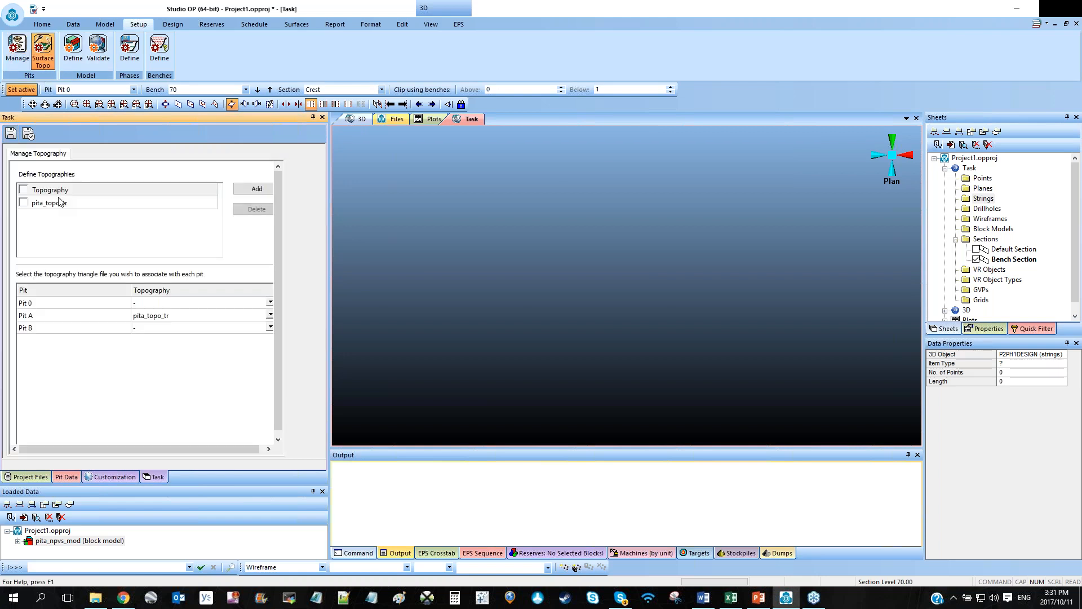
click(277, 190)
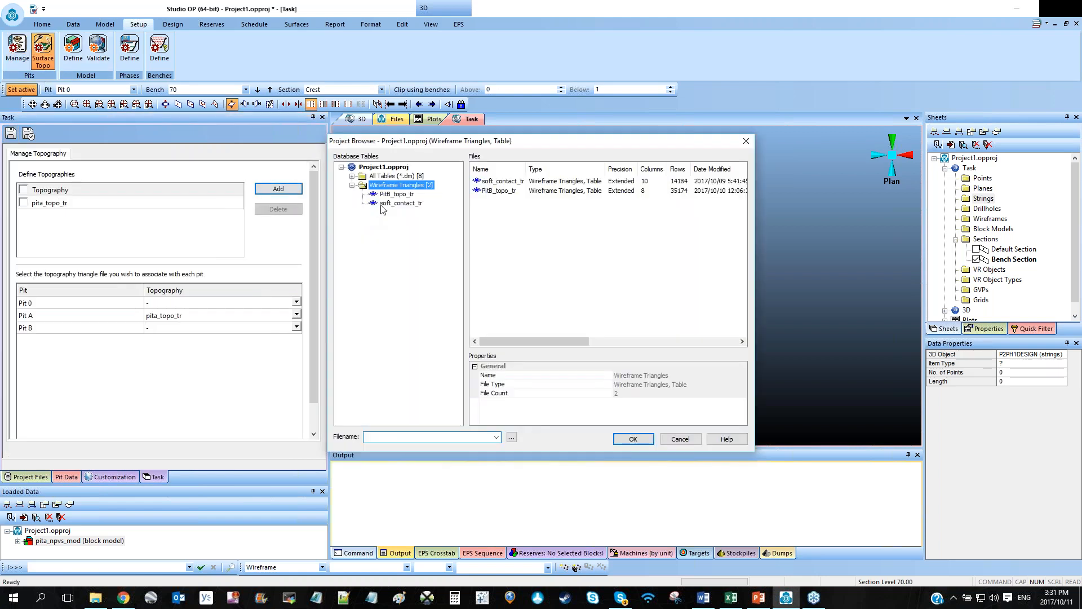
click(628, 440)
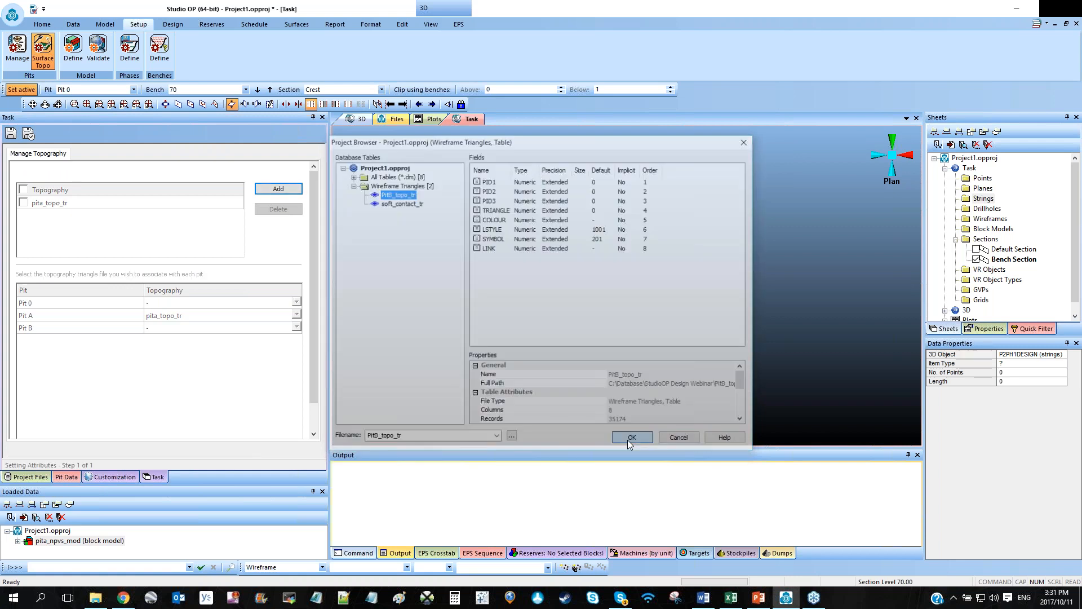
click(298, 327)
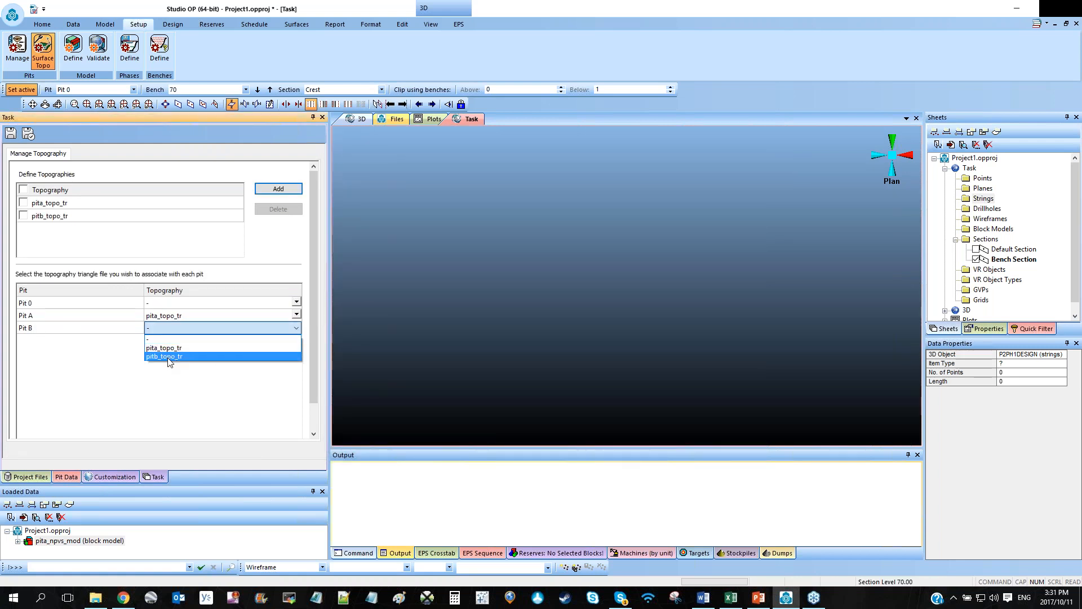
click(167, 357)
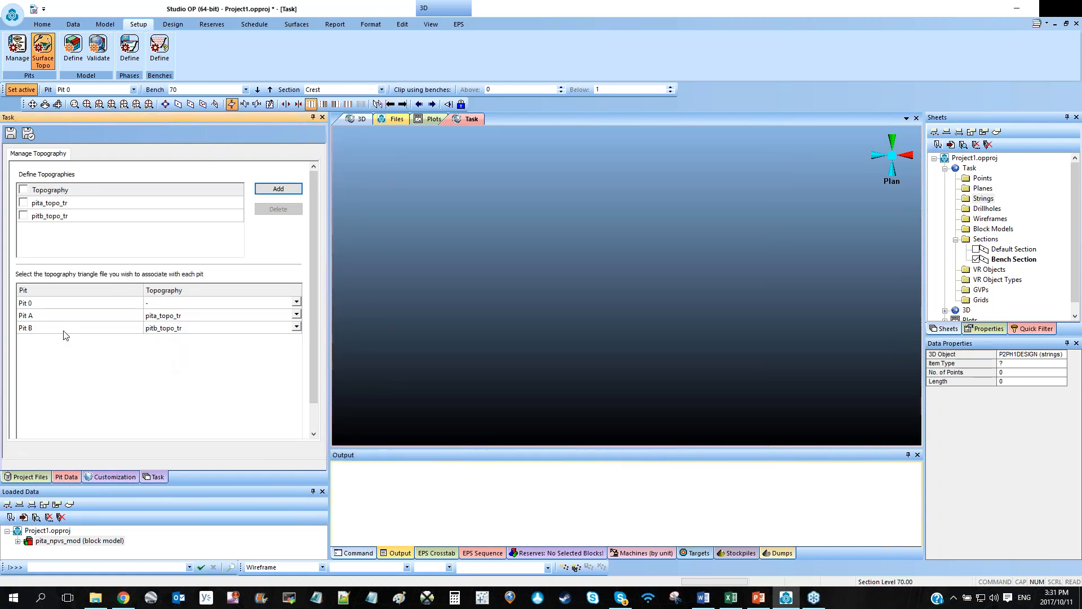
Add PitB_NPVS_mod as a planning block model and assign it to Pit B for pit reserves.
click(74, 57)
click(280, 194)
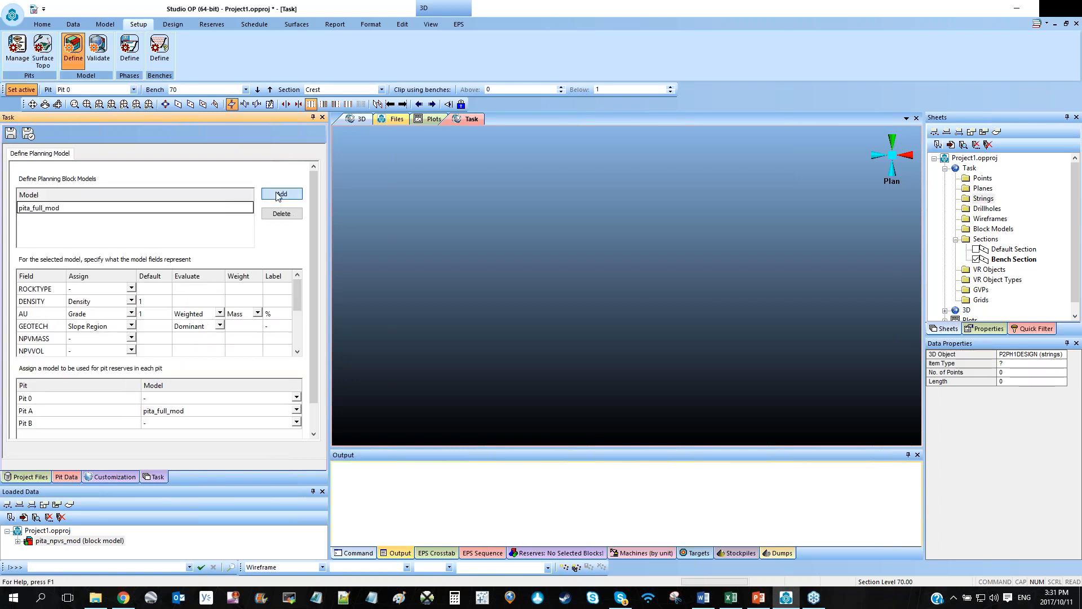
click(401, 212)
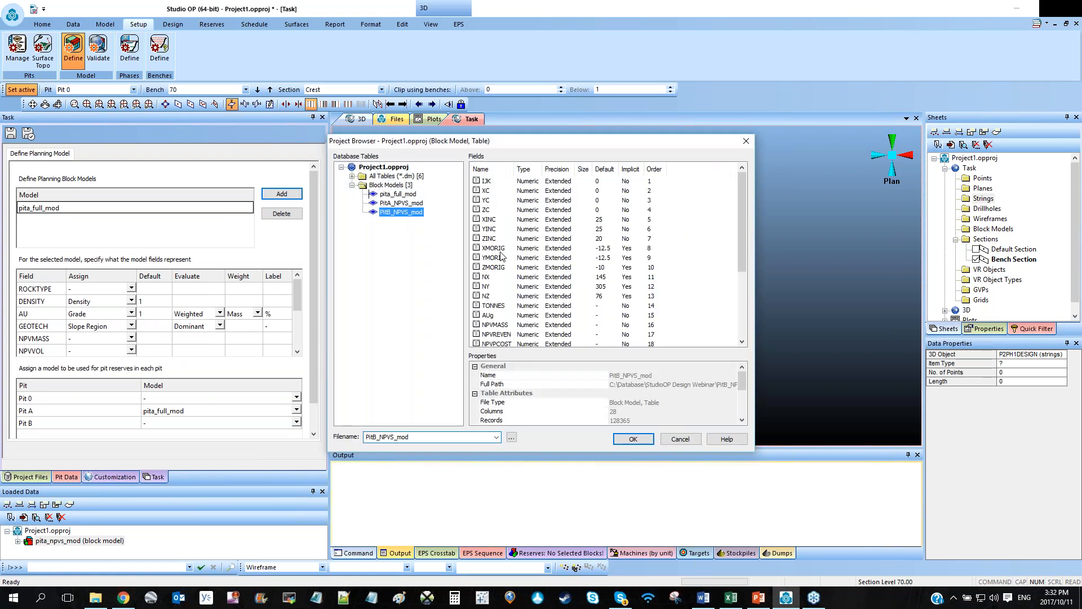
click(633, 439)
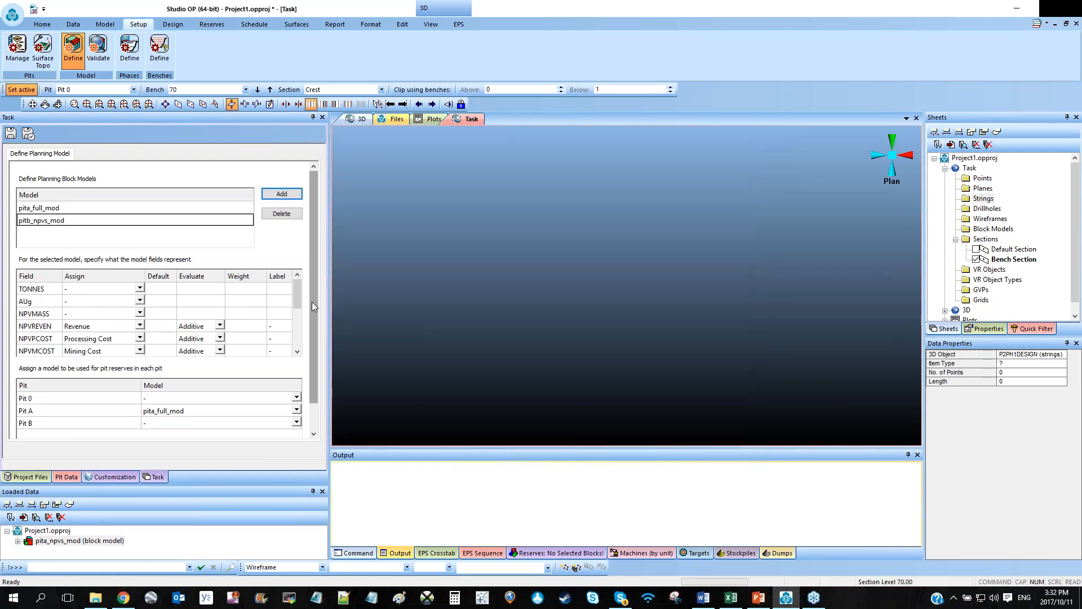
drag(313, 302, 314, 336)
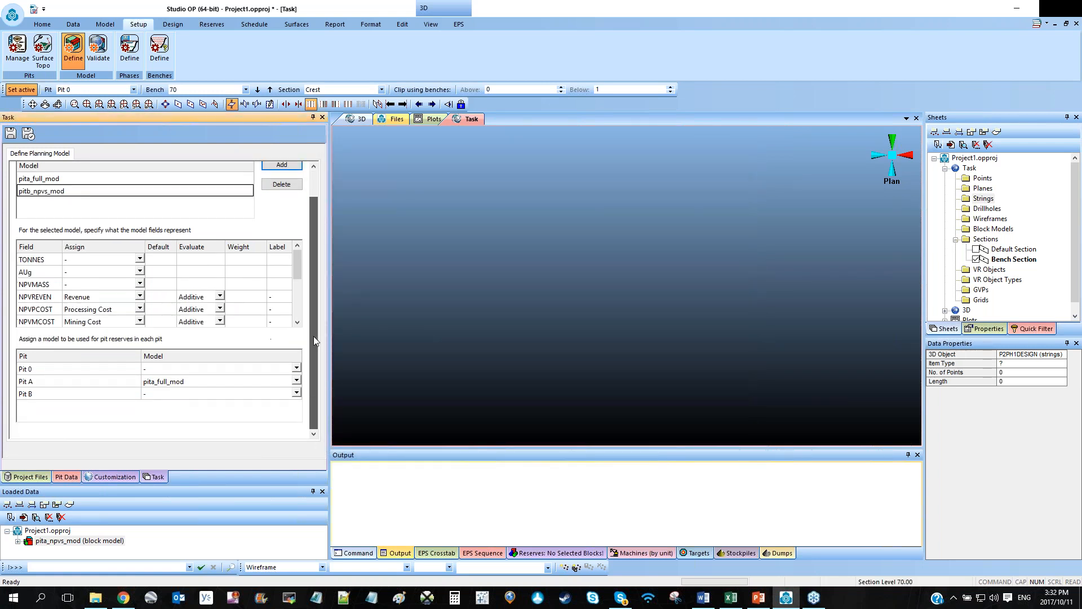
click(296, 394)
click(195, 422)
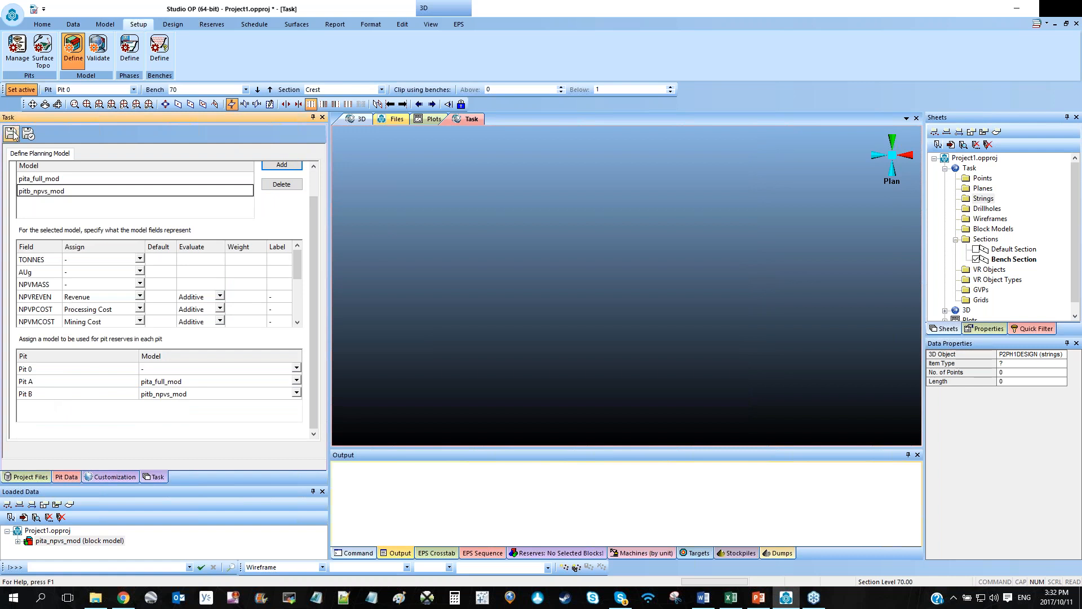
Open the bench definition for Pit B.
click(159, 48)
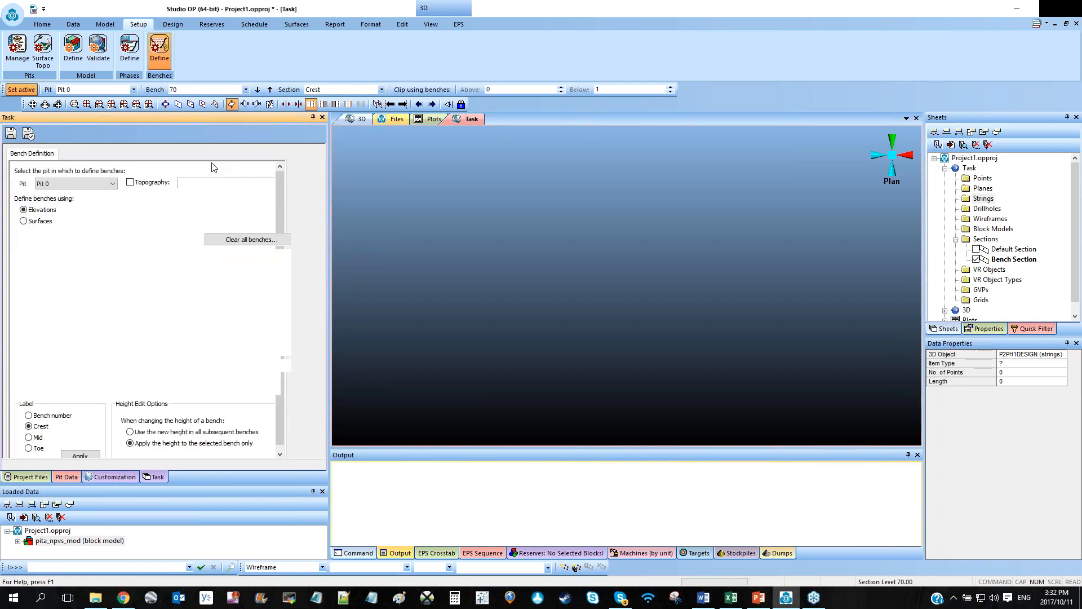
click(112, 184)
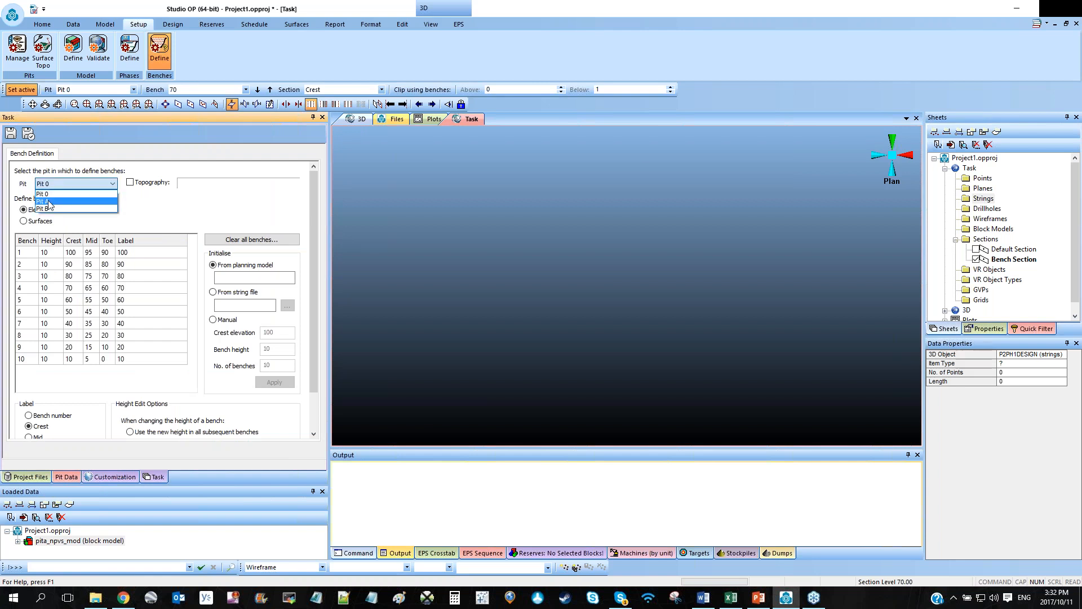
click(50, 210)
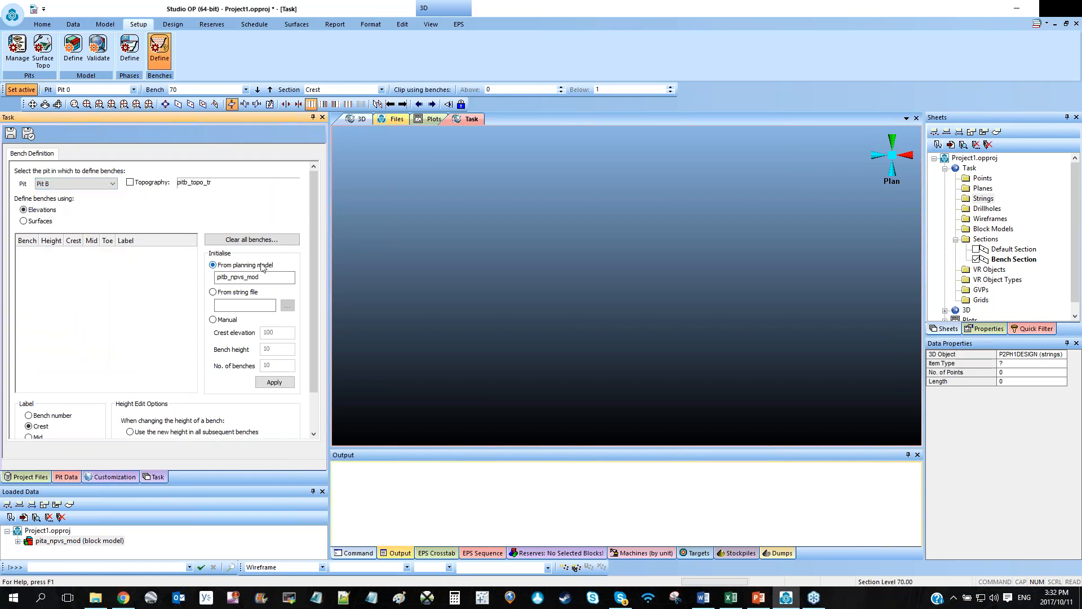
Initialise Pit B's benches from the planning model pitb_npvs_mod and clear all of them again.
click(274, 382)
mouse_move(192, 256)
mouse_down()
mouse_move(191, 385)
mouse_move(192, 255)
mouse_up()
click(252, 239)
click(568, 322)
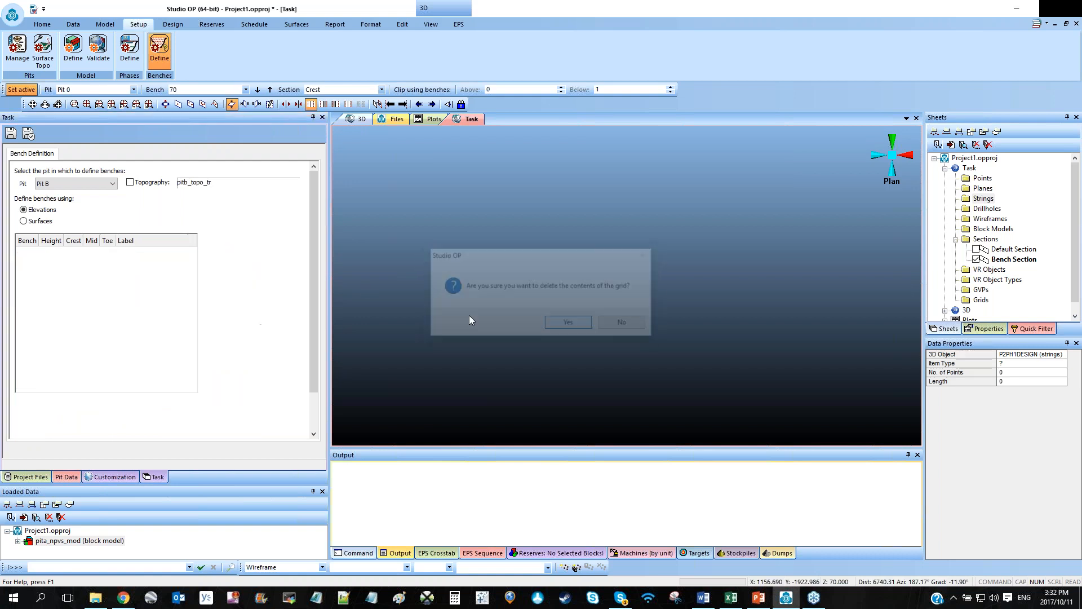
Define Pit B's benches manually with a crest elevation of 1510, bench height 20 and 60 benches.
click(228, 325)
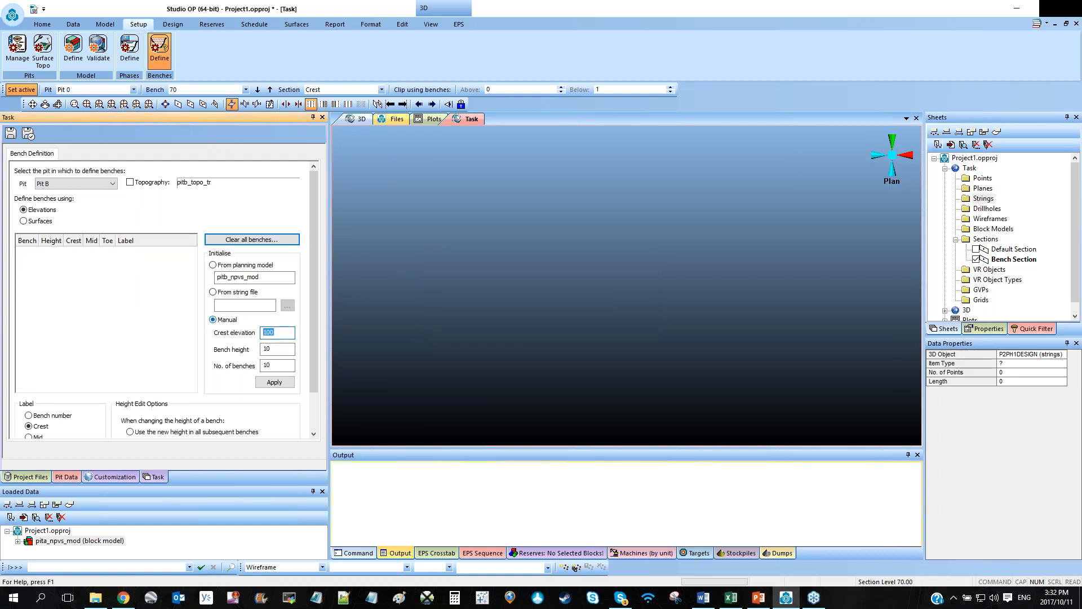
key(Tab)
text(2)
key(Tab)
text(60)
click(274, 382)
mouse_move(194, 268)
mouse_down()
mouse_move(193, 369)
mouse_move(193, 266)
mouse_up()
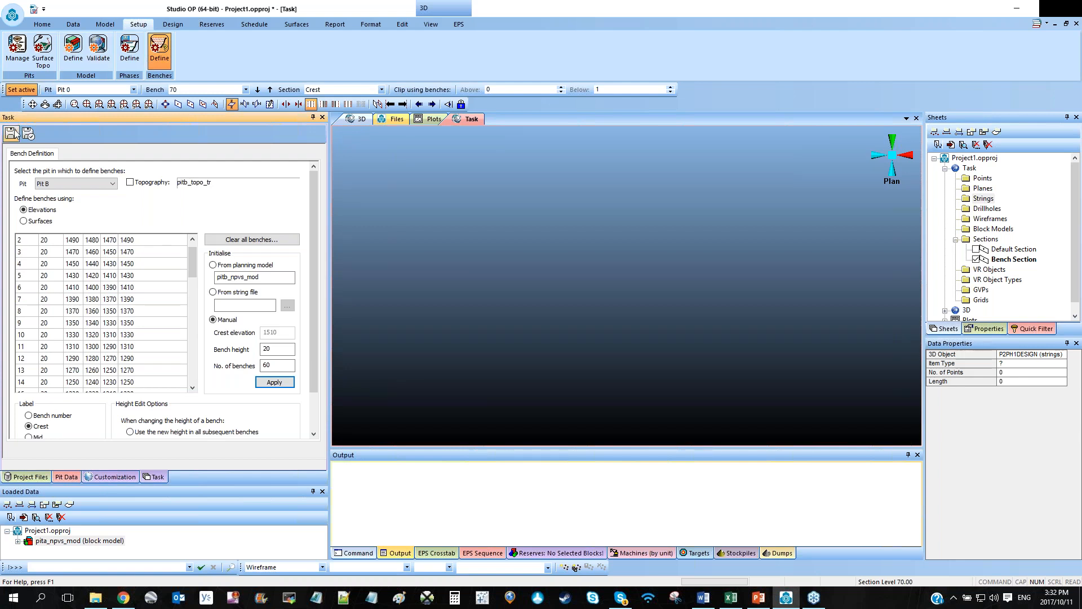
Define Pit B's DEFAULT slope region manually with face angle 60, standard berm width 5 and catch berm width 10, and save.
click(173, 24)
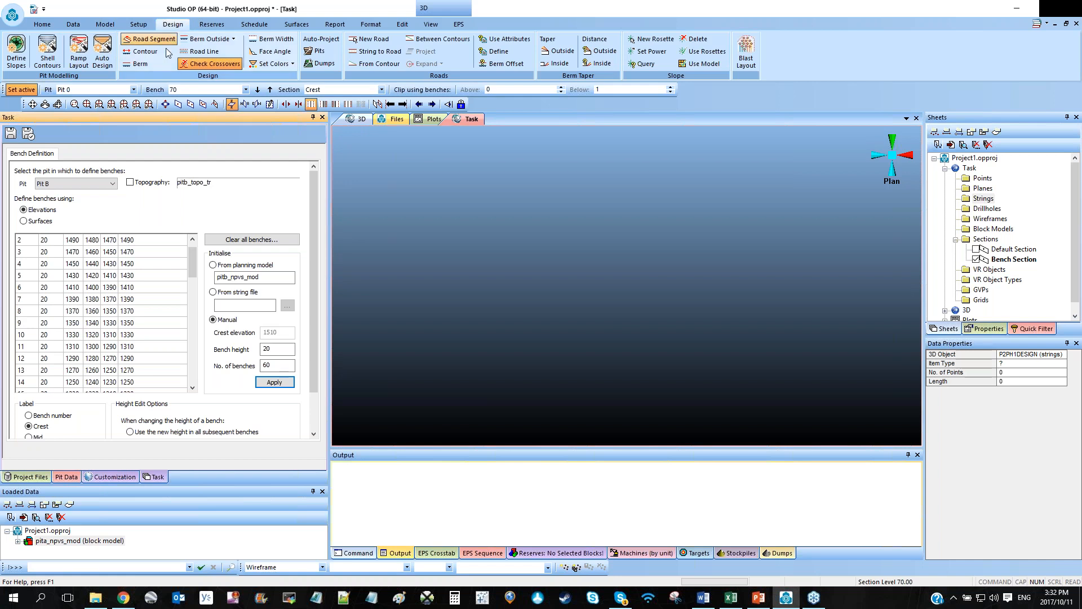
click(17, 51)
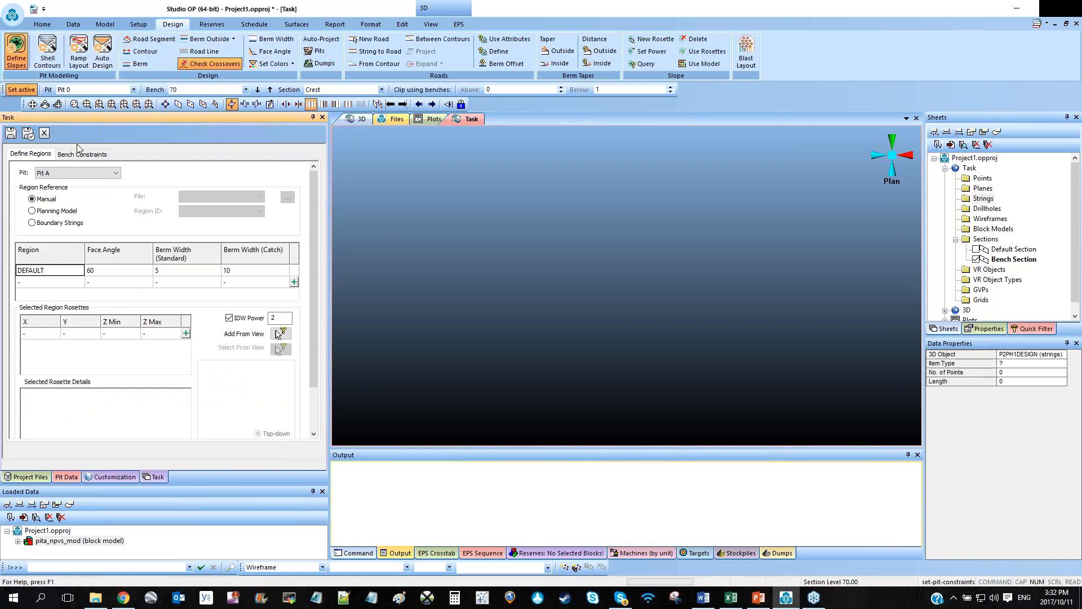
click(48, 173)
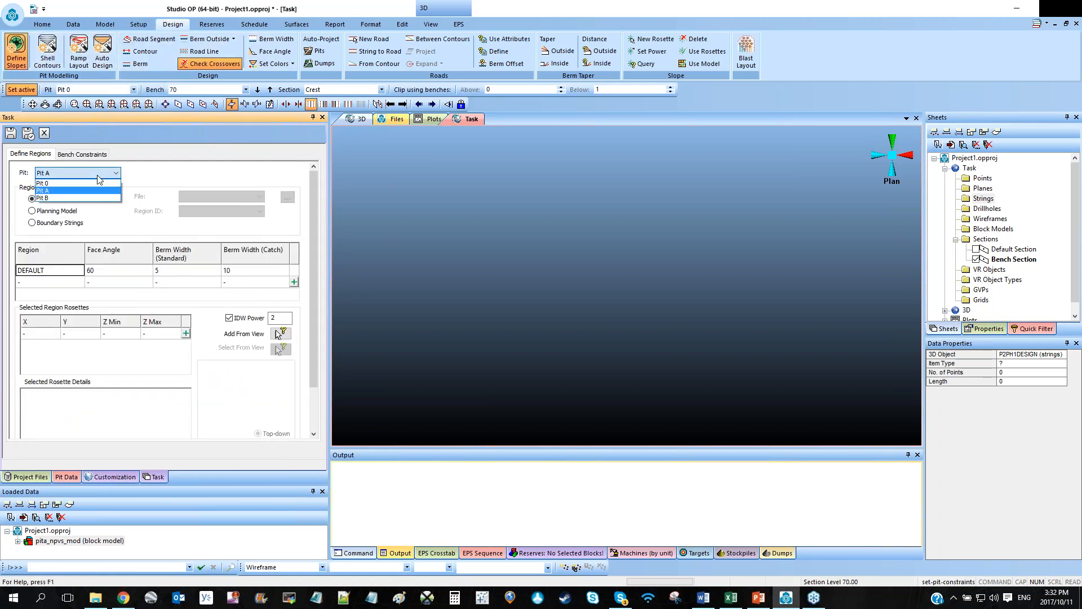
click(55, 198)
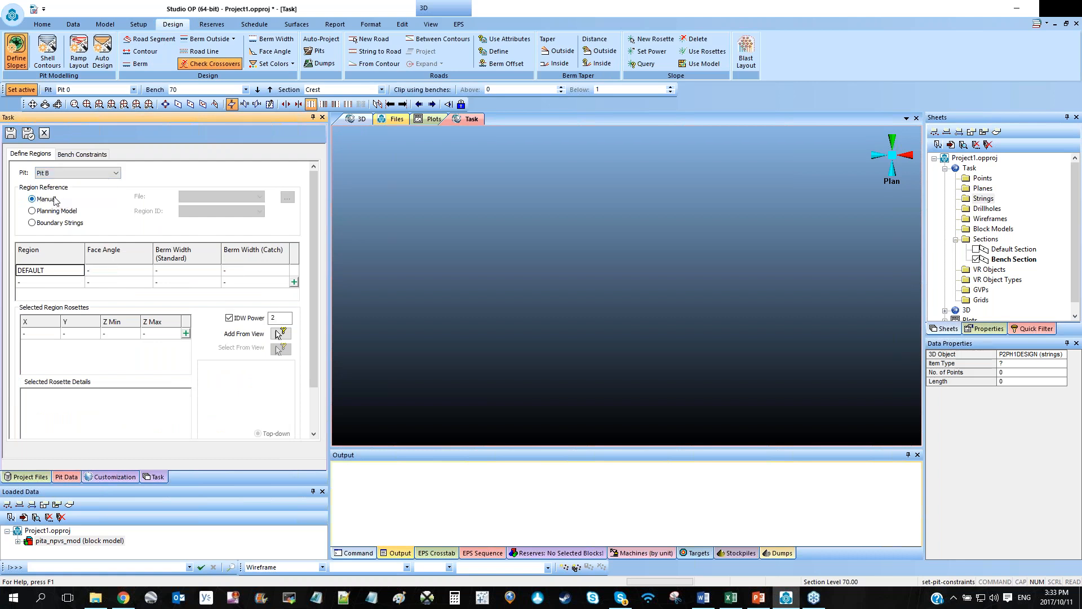
click(114, 273)
text(60)
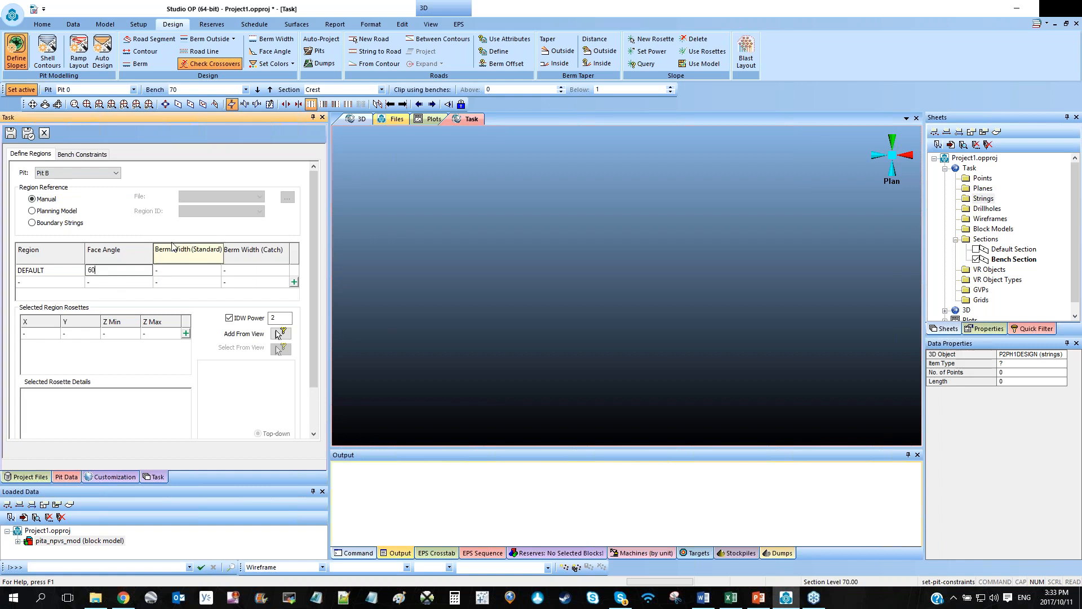
click(173, 271)
text(5)
click(240, 272)
text(10)
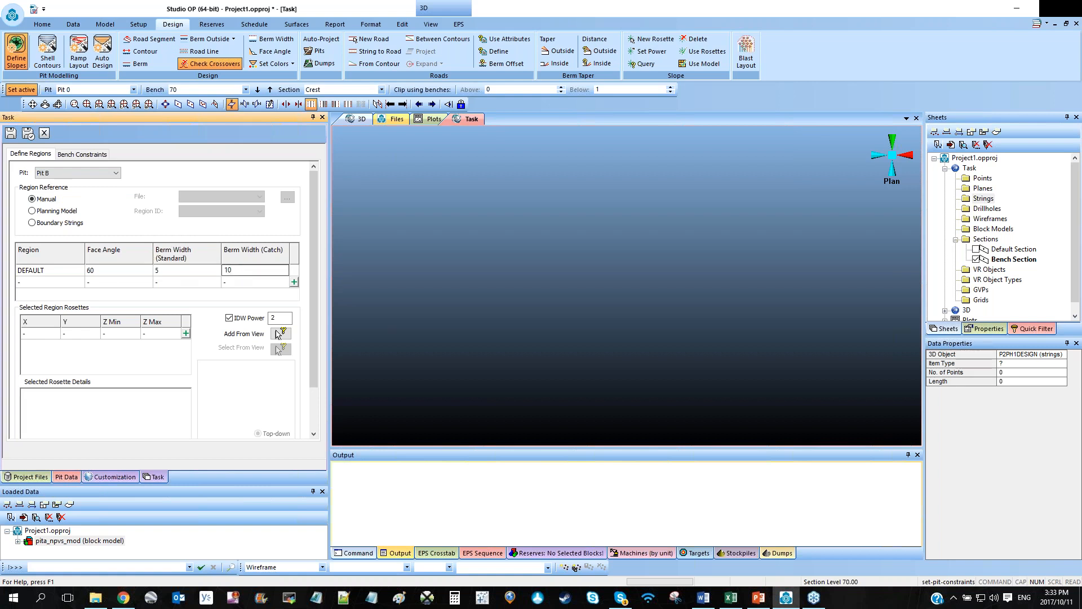
click(144, 273)
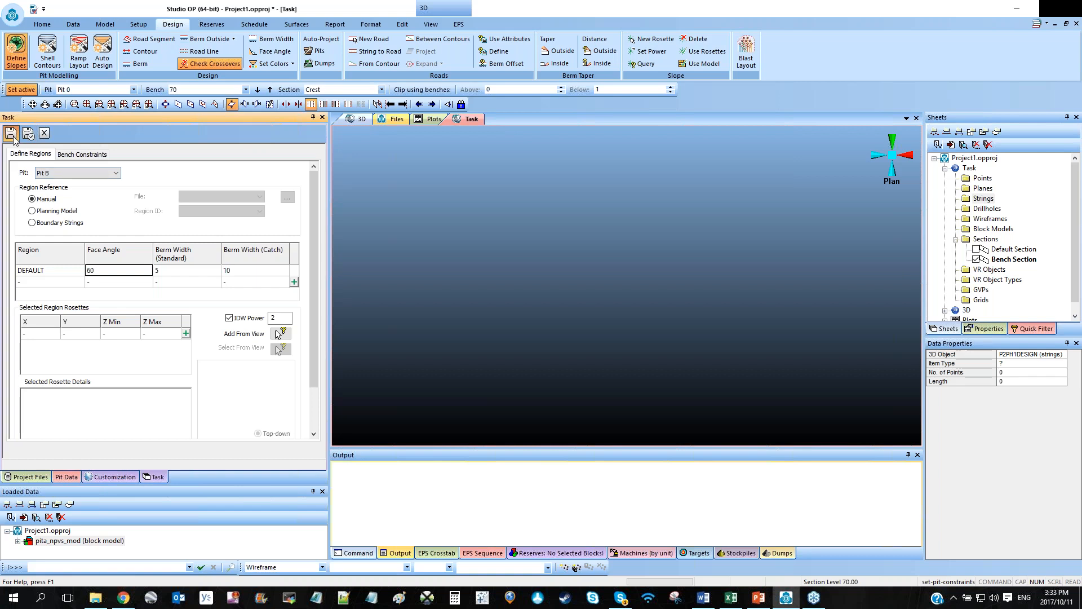
Set 1 bench in every 4 from bench 1510 to 330 to the Catch berm type and save the bench constraints.
click(82, 155)
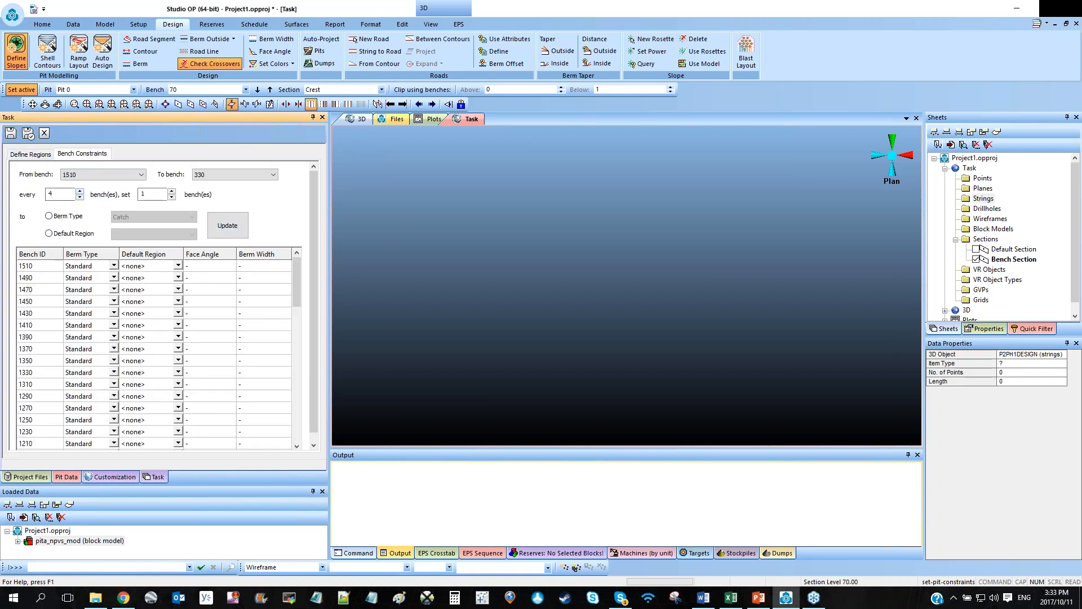
double_click(47, 194)
click(49, 216)
click(135, 217)
click(135, 226)
click(238, 232)
scroll(295, 279, down, 10)
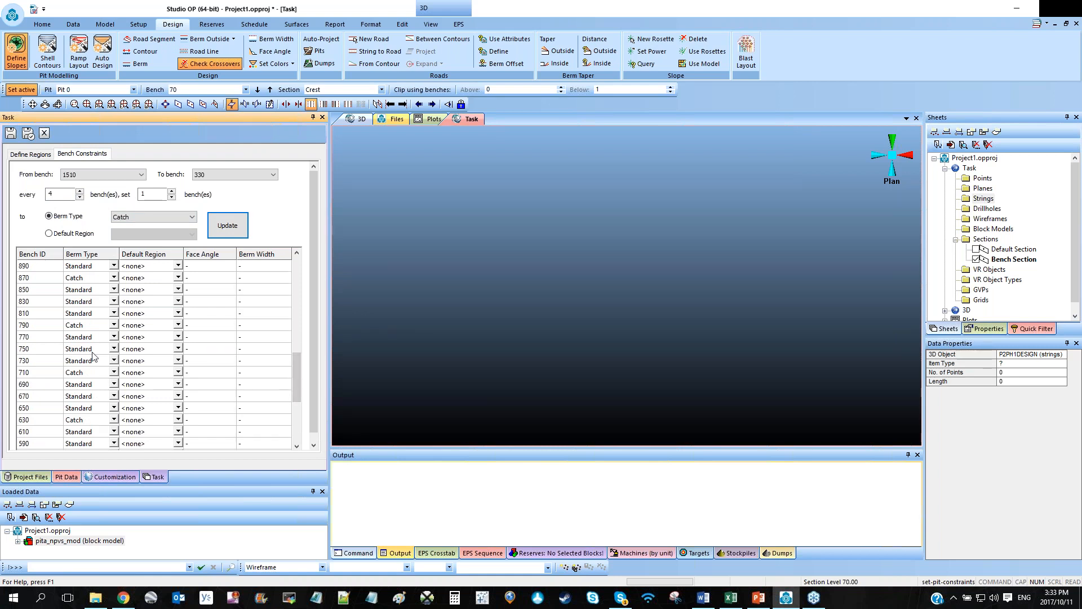
click(10, 134)
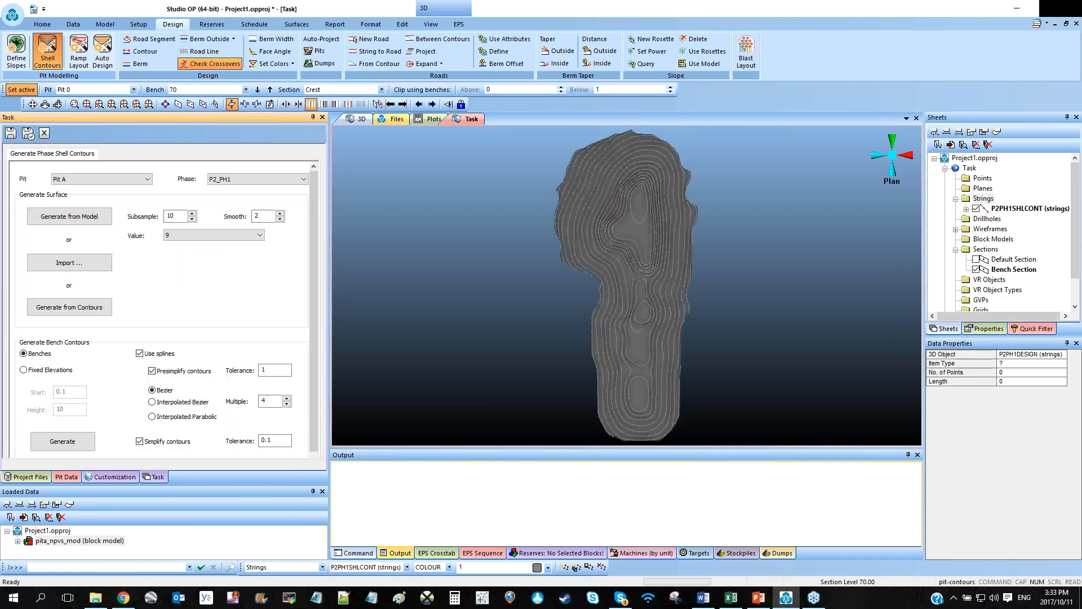
Generate the shell surface for Pit B's phase P3_PH1 from the planning model with value 9, subsample 1 and smooth 2.
click(137, 178)
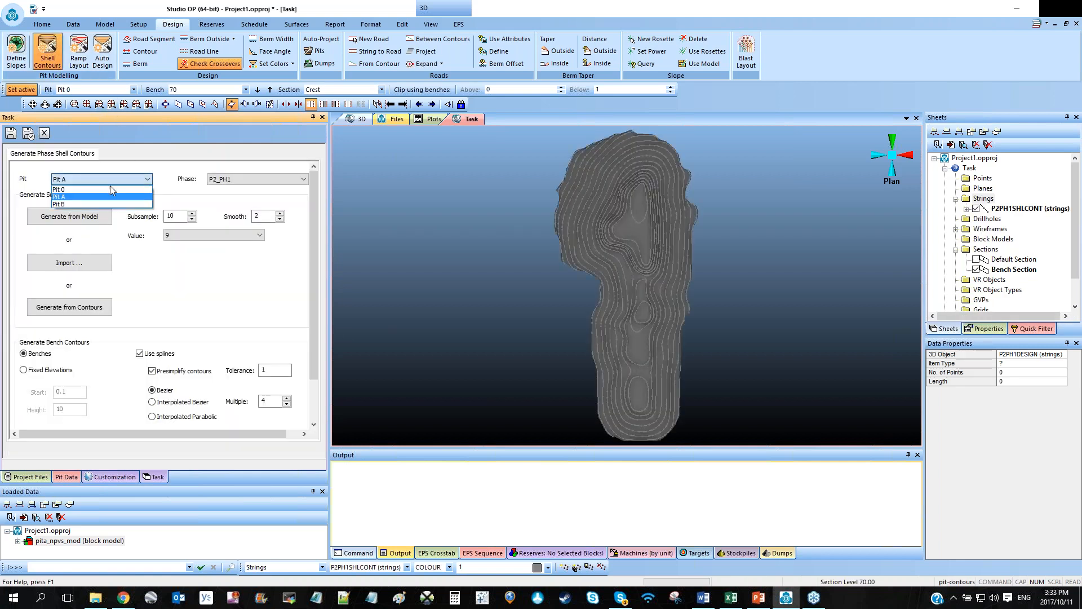
click(83, 202)
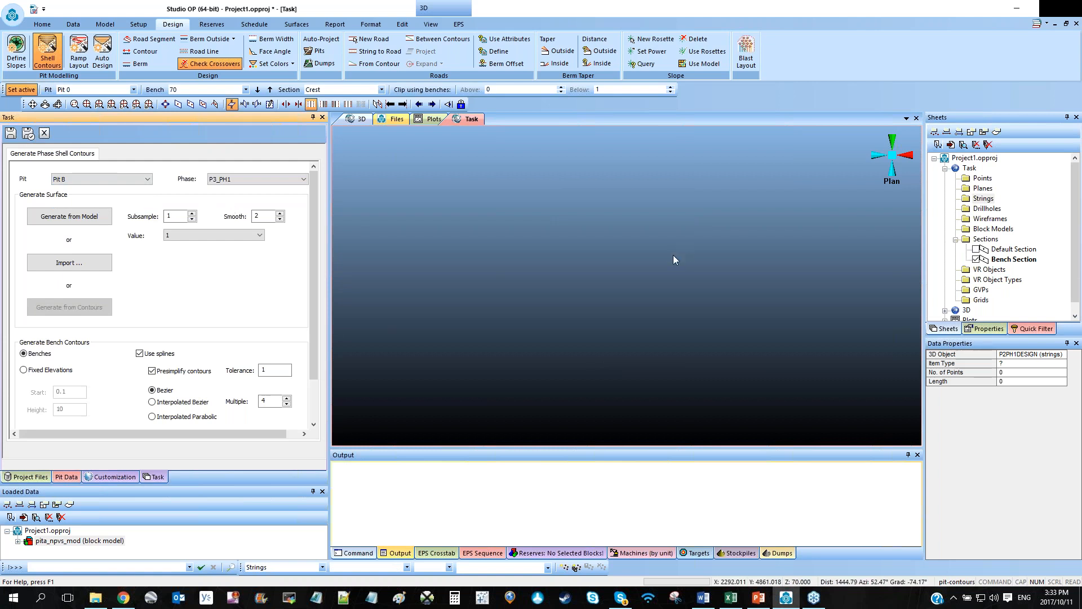
click(183, 235)
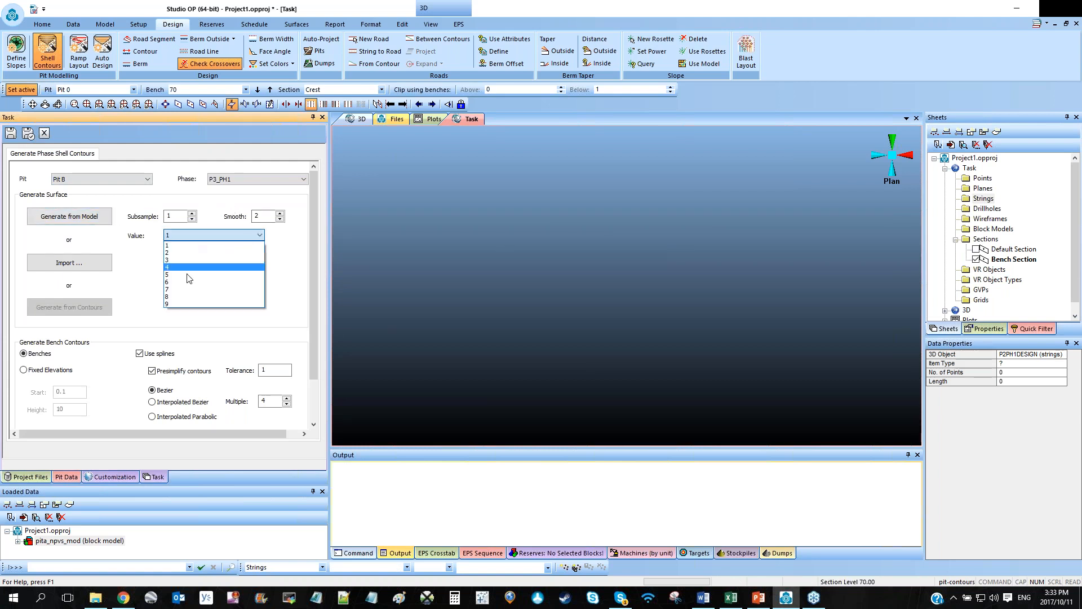
click(175, 307)
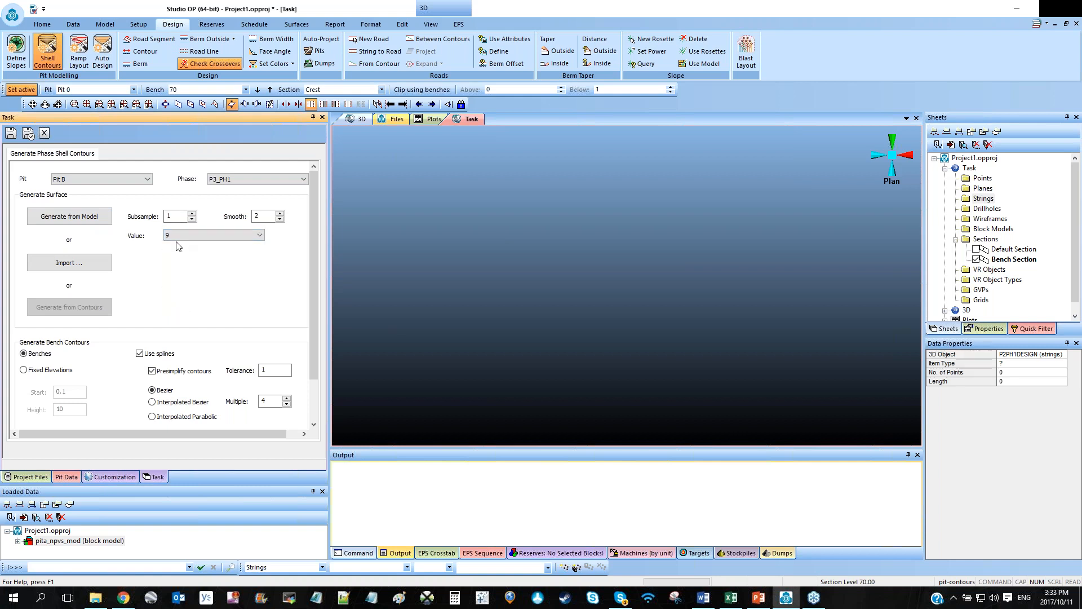
click(95, 219)
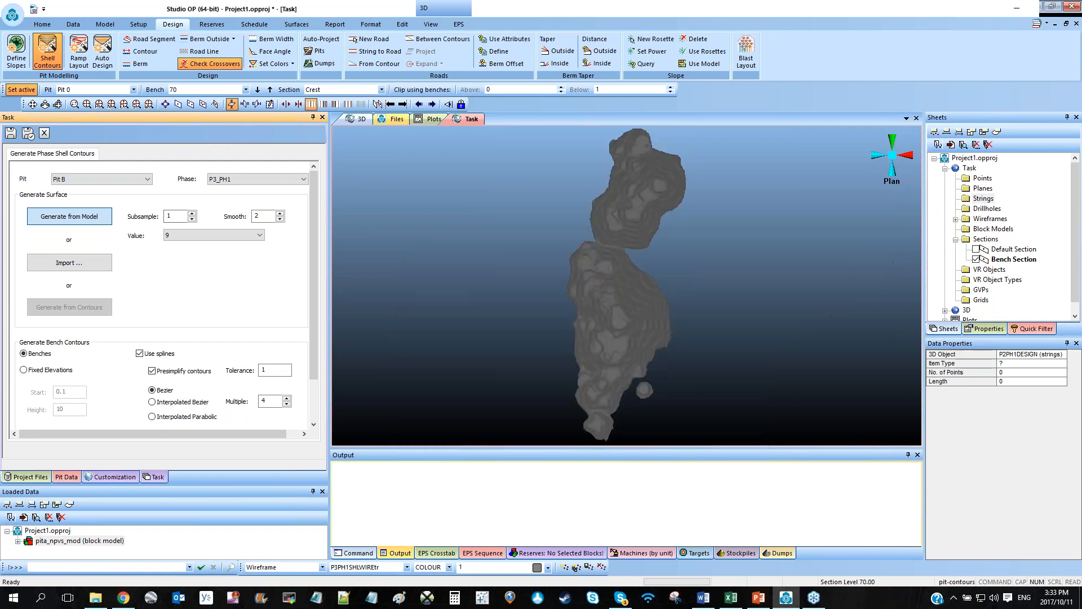
Measure the full length of the P3_PH1 shell surface from one end to the other.
shift+drag(565, 238, 758, 273)
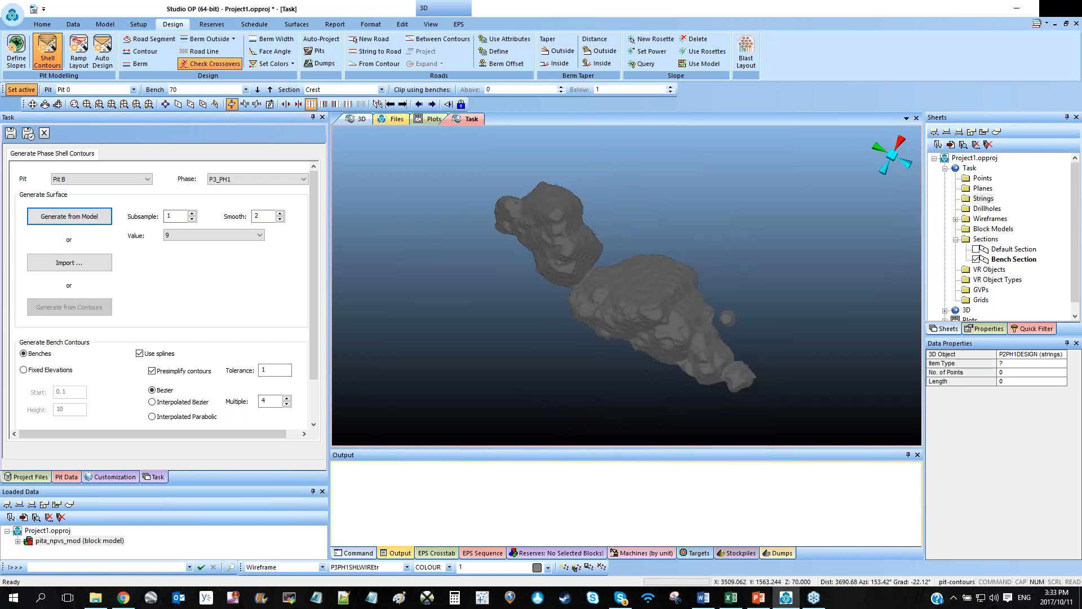
click(42, 24)
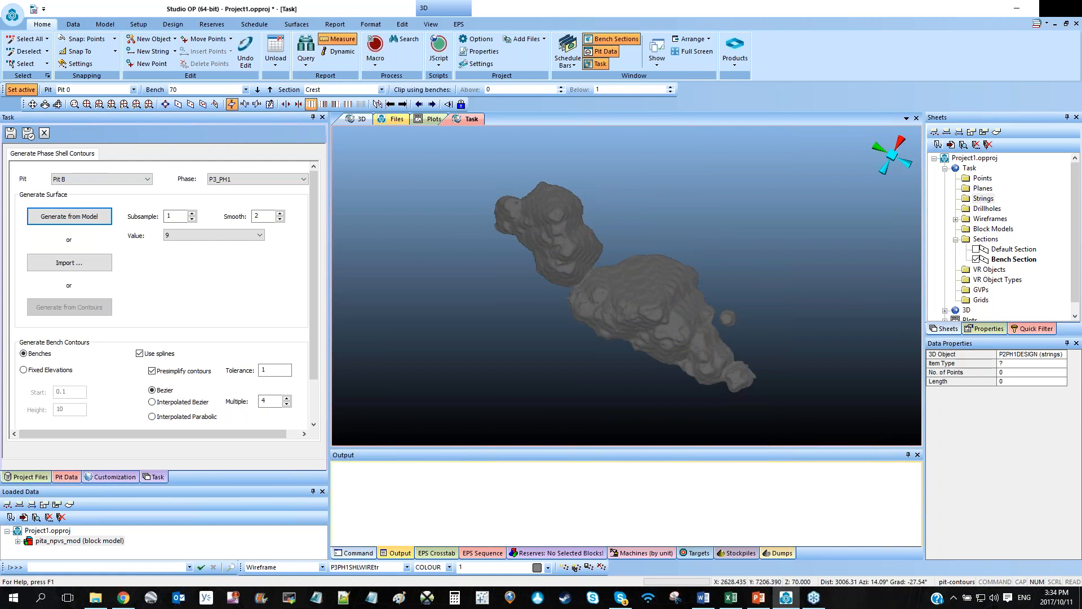
click(508, 208)
click(738, 378)
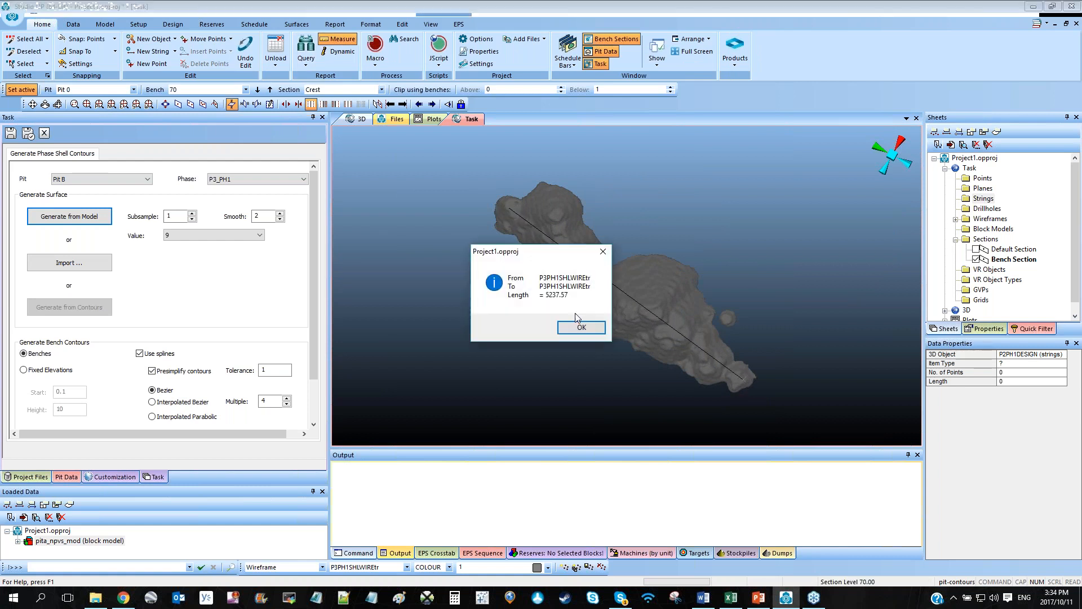
click(603, 252)
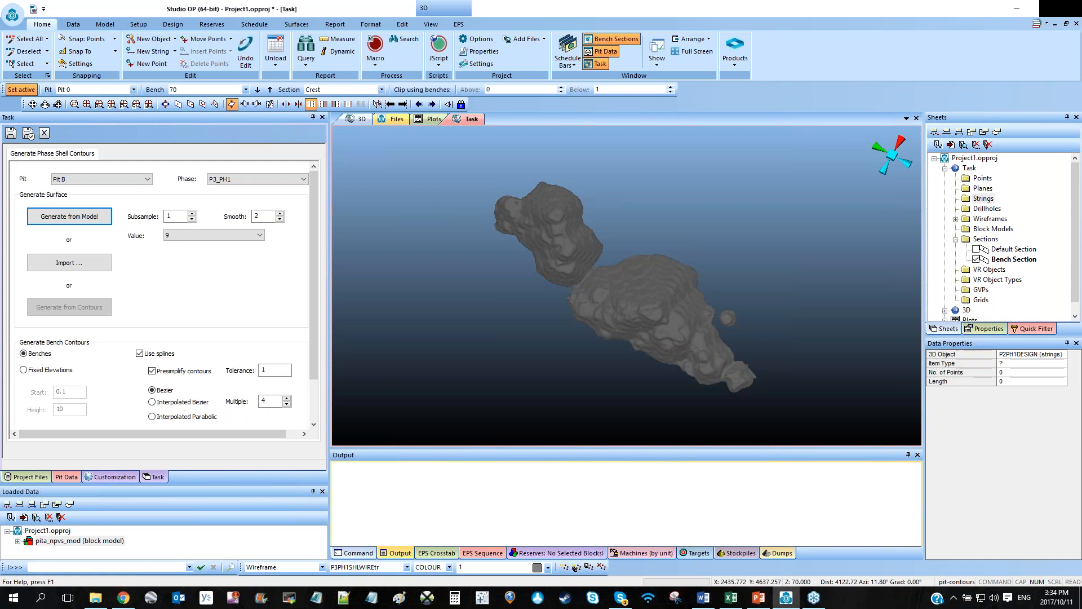
Generate bench contours from the P3_PH1 shell surface with Bezier splines, presimplify tolerance 1, multiple 4 and simplify tolerance 0.1.
scroll(537, 263, up, 3)
scroll(537, 265, up, 2)
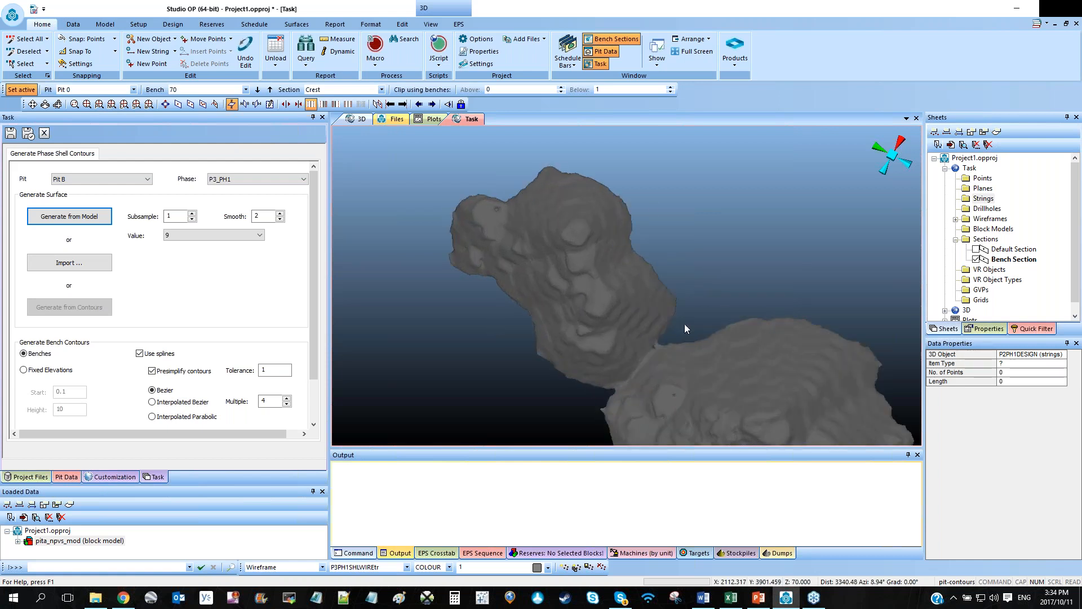
shift+drag(648, 353, 524, 322)
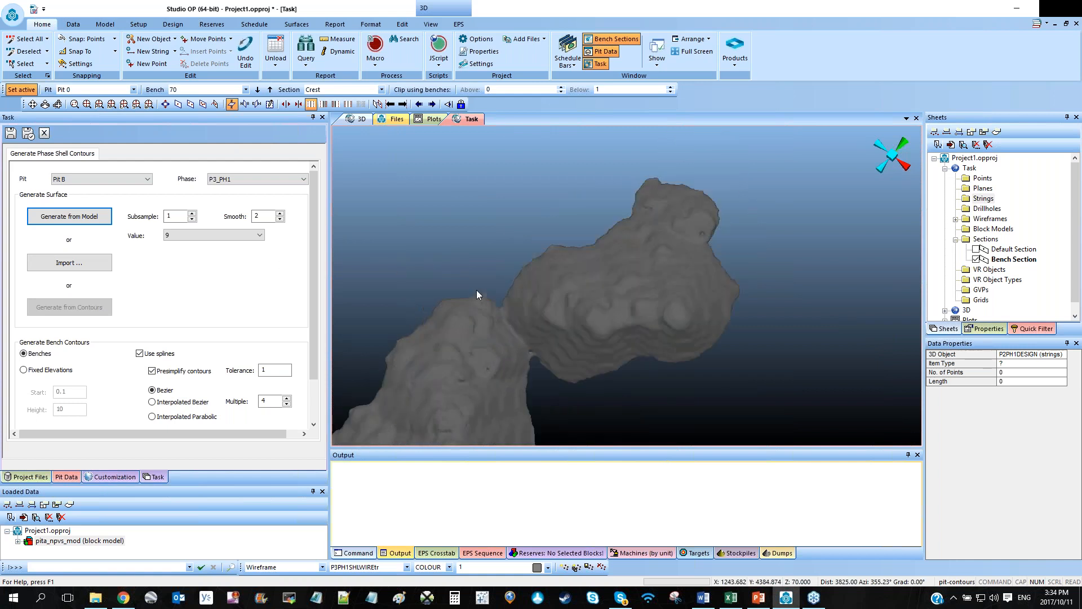
scroll(312, 240, down, 3)
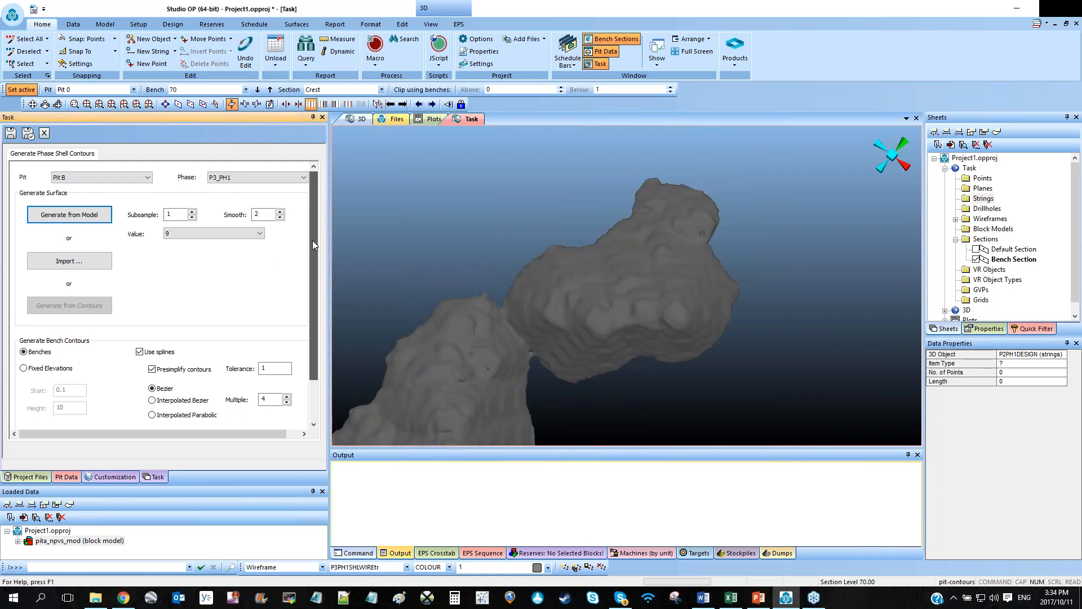
click(73, 390)
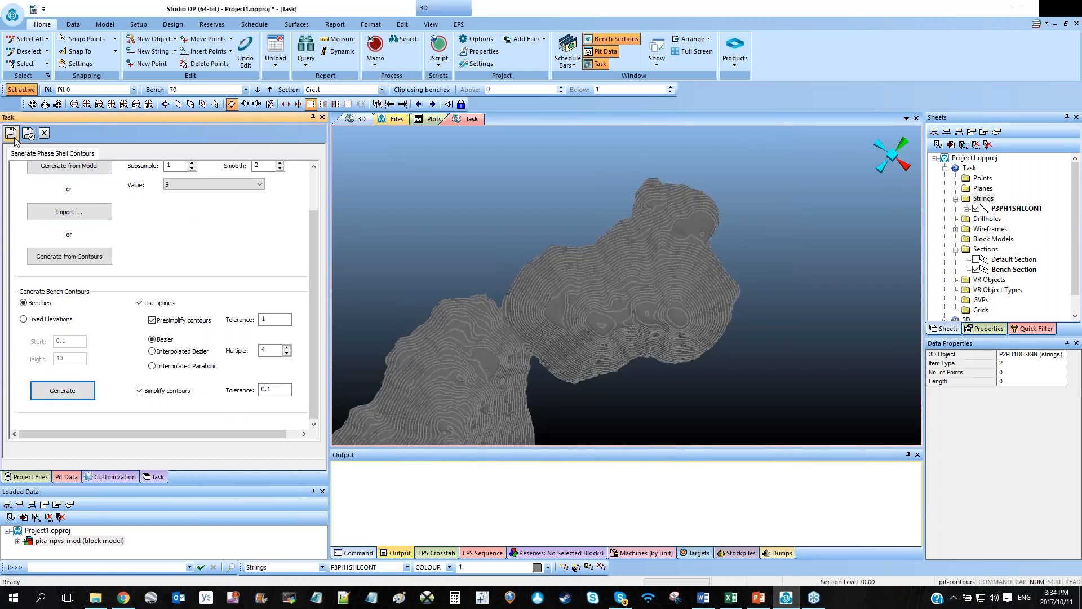
drag(314, 239, 317, 190)
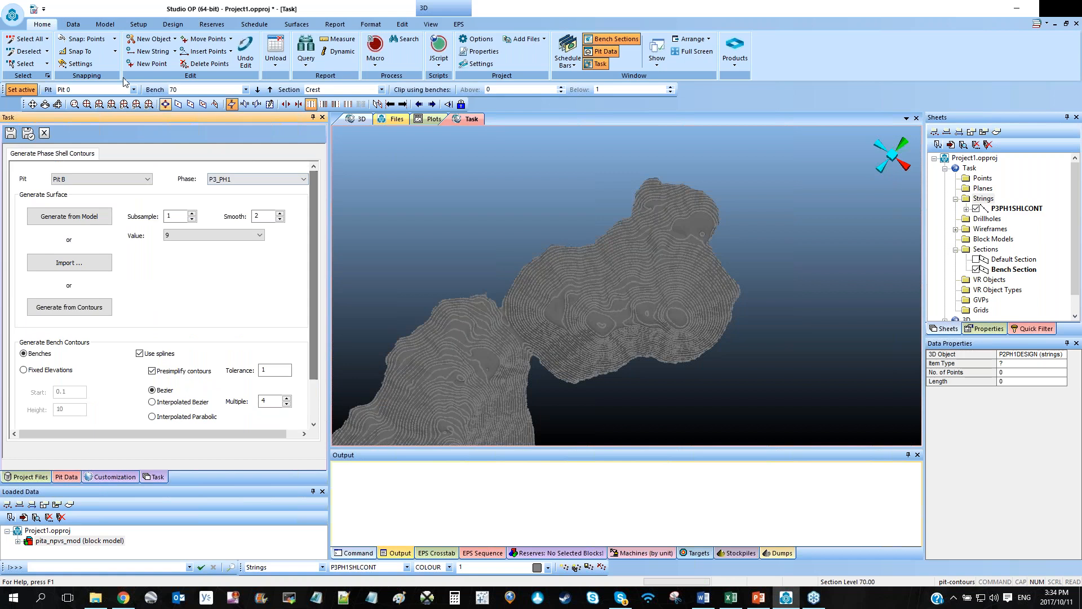
Open Auto Design for Pit B's phase P3_PH1 with the Bottom-Up design direction.
click(173, 24)
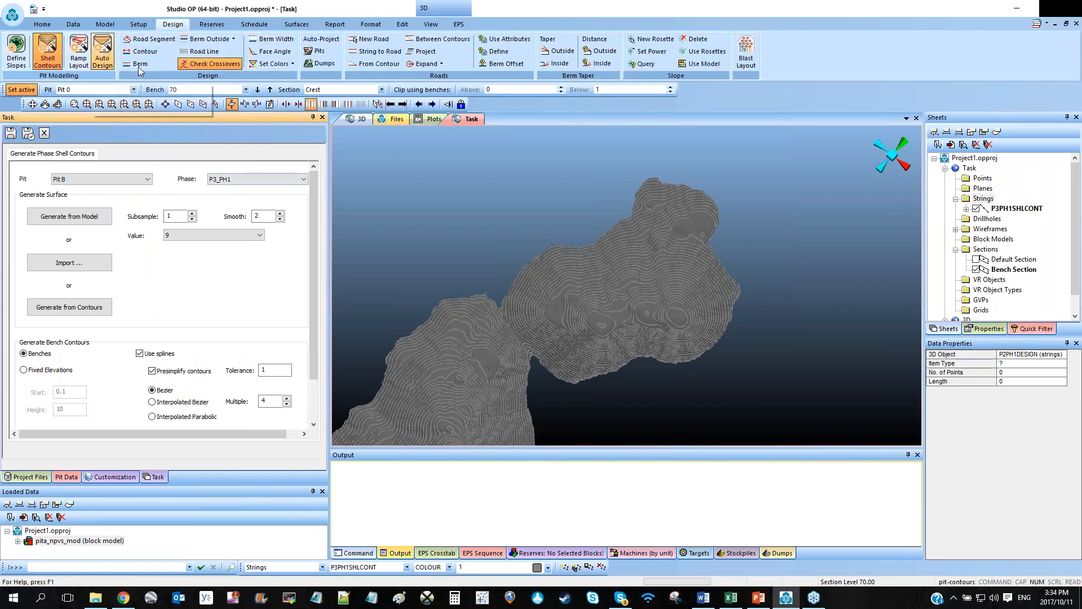
click(102, 54)
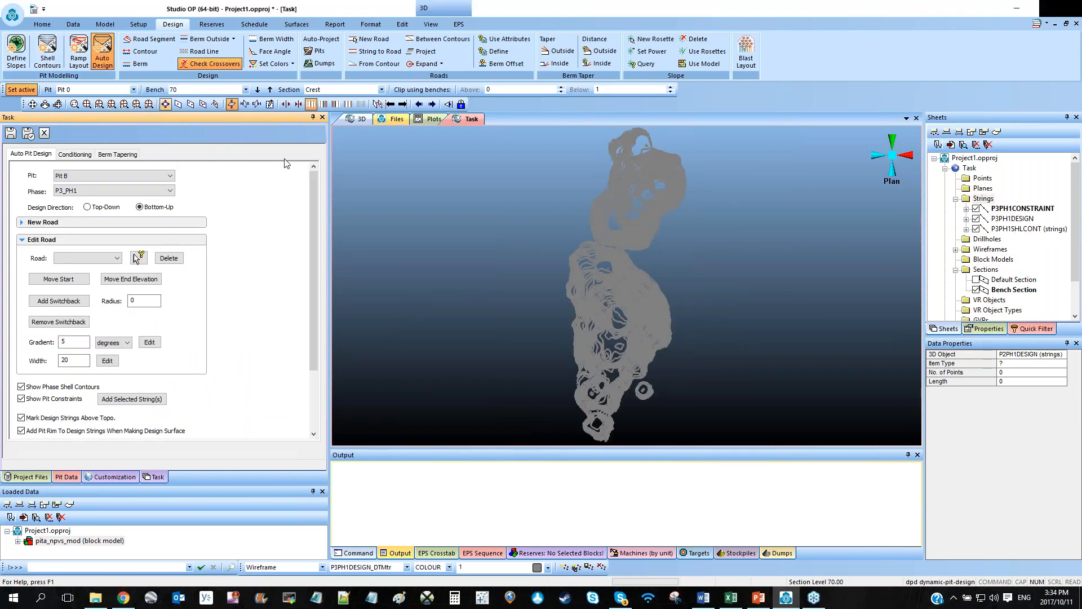
drag(674, 267, 545, 287)
scroll(545, 287, up, 5)
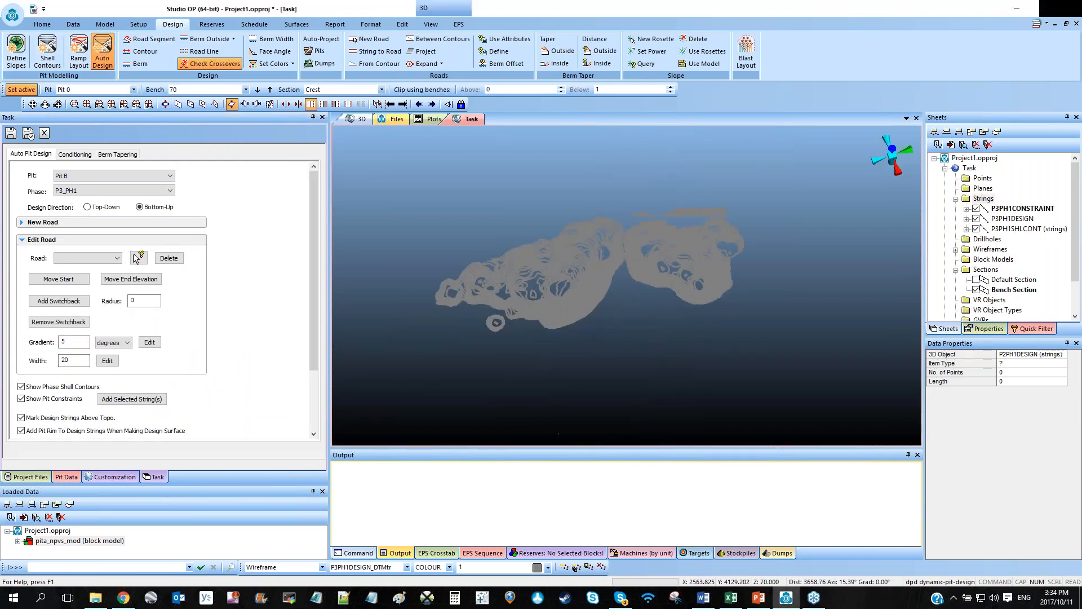
scroll(603, 324, up, 2)
middle_drag(631, 330, 737, 363)
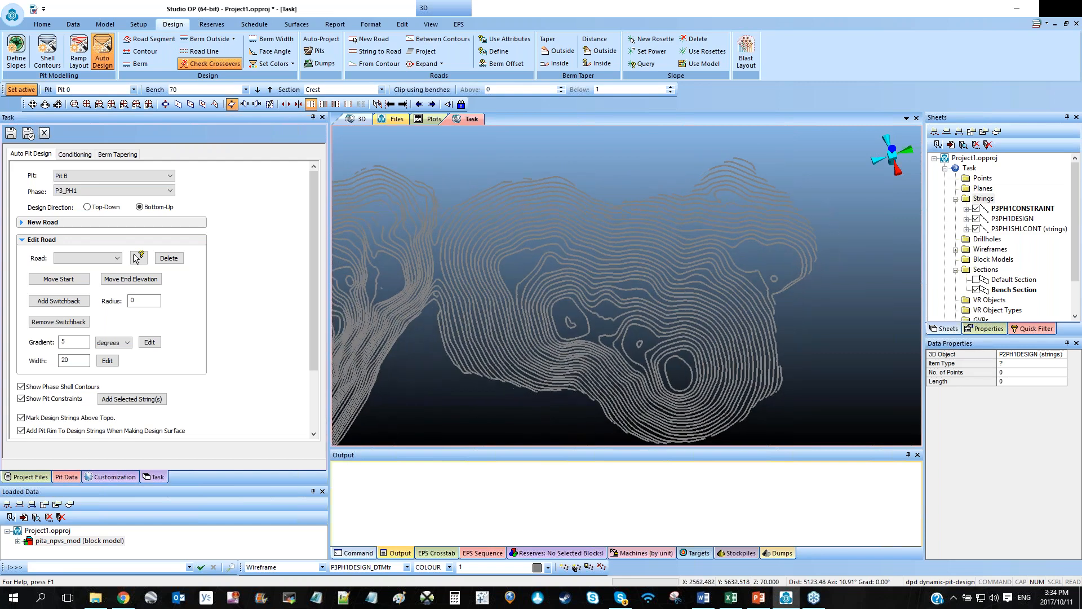
Select the P3_PH1 shell contours around the pit bottoms, including those at elevations 450, 550, 570, 590 and 630.
click(680, 359)
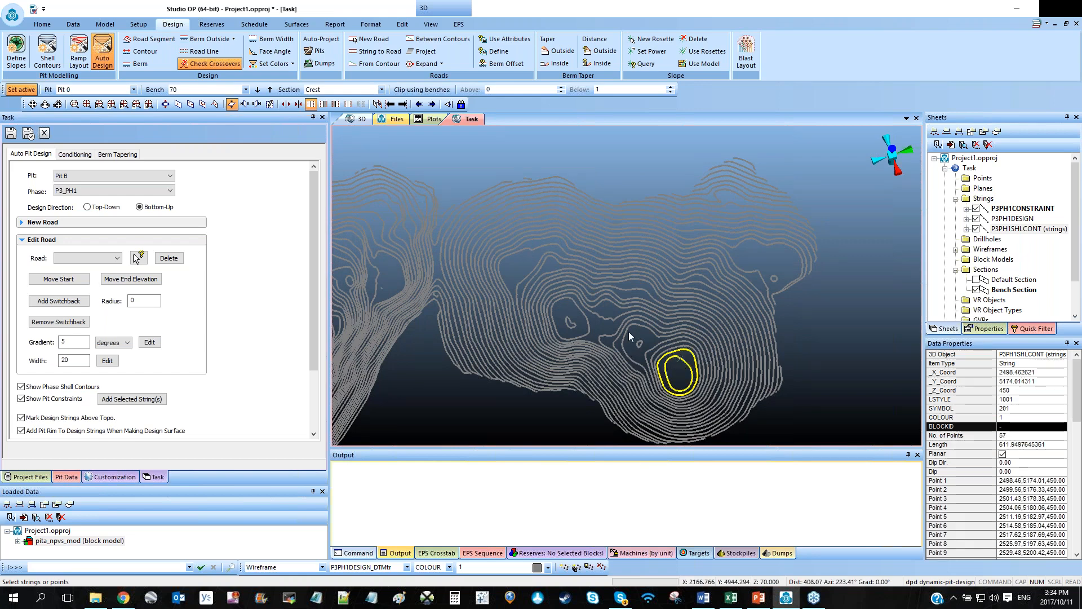
click(617, 342)
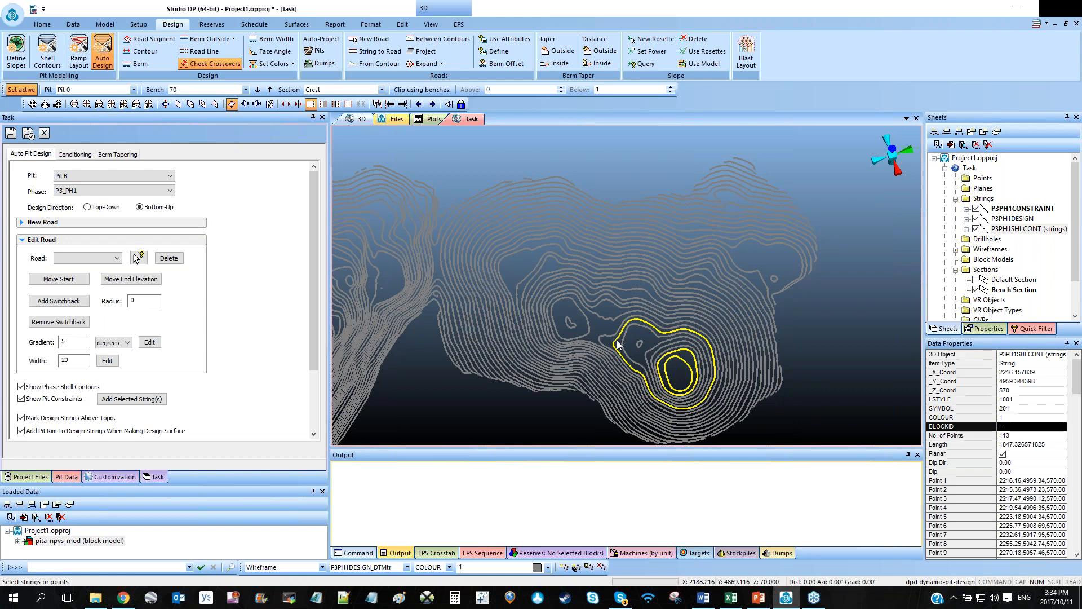
click(626, 349)
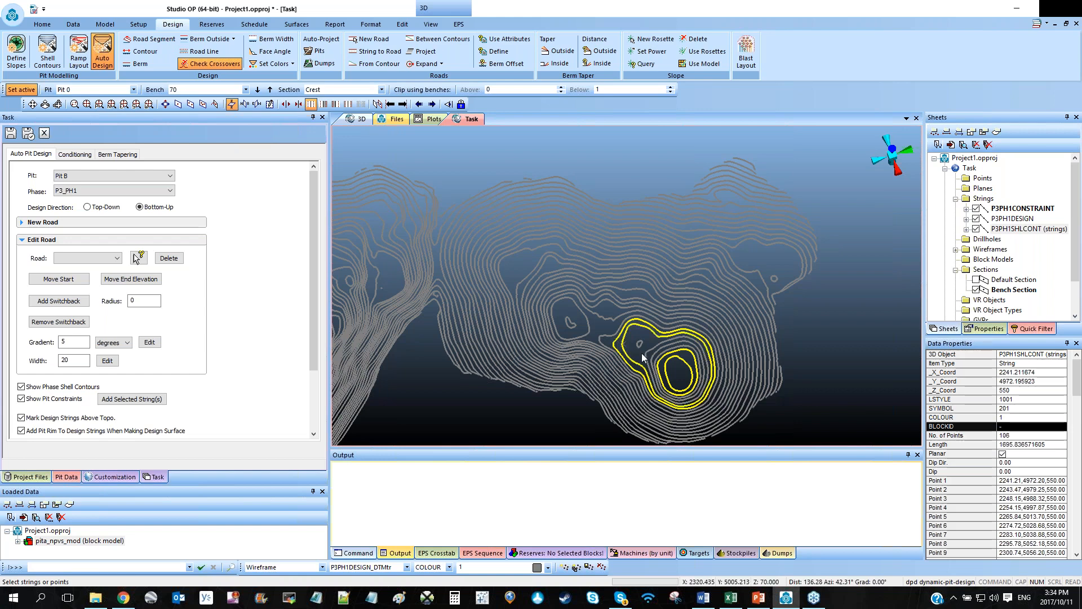
click(589, 324)
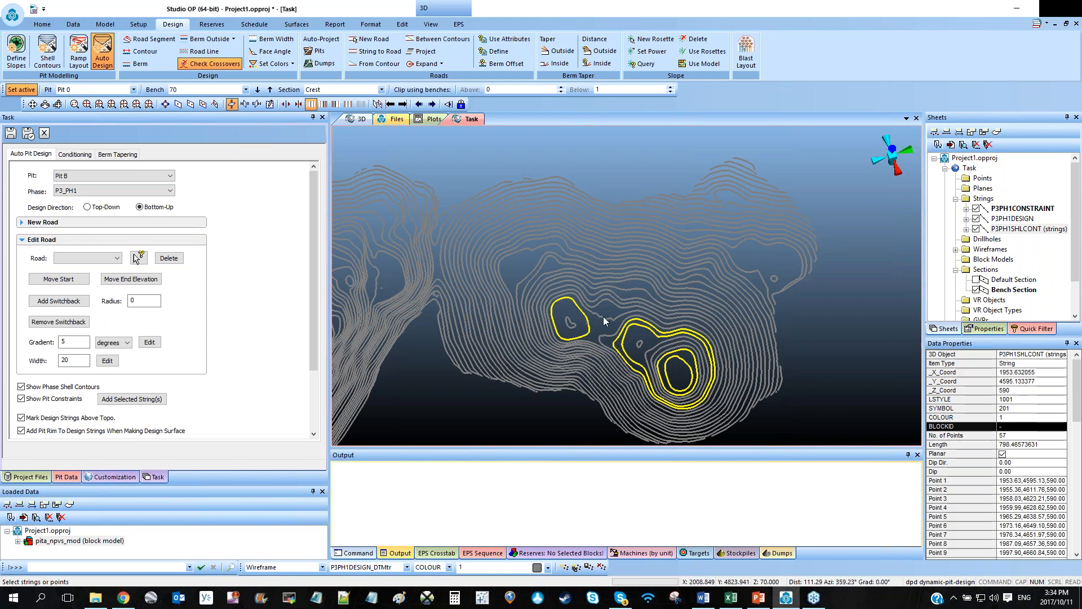
click(615, 304)
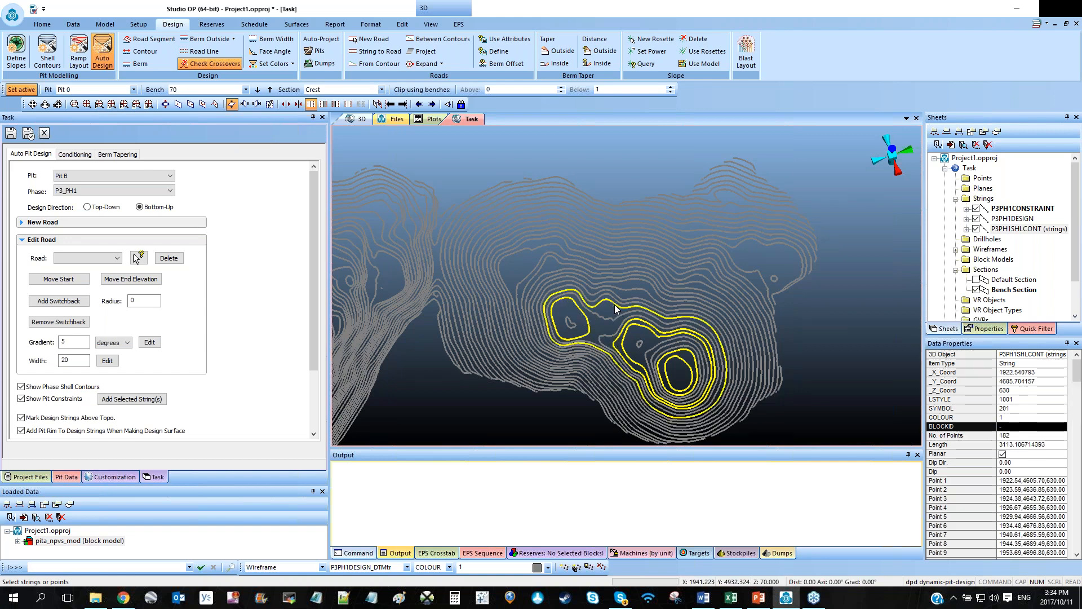
Add the wide outer shell contours to the selection, including the one at elevation 810, and close the open strings.
click(546, 242)
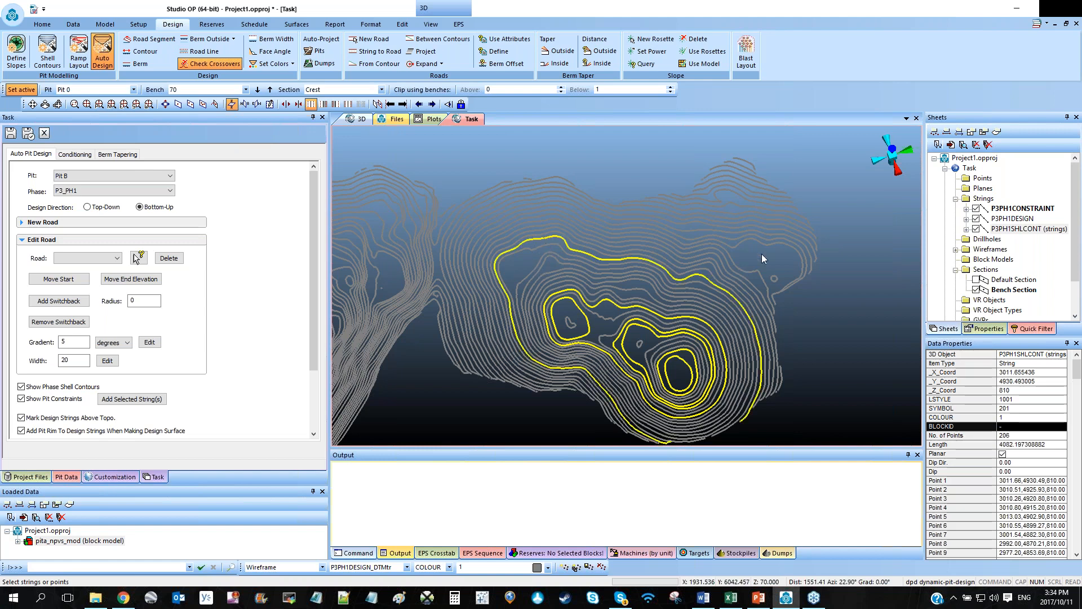
click(743, 241)
shift+drag(679, 307, 636, 308)
click(558, 274)
click(555, 273)
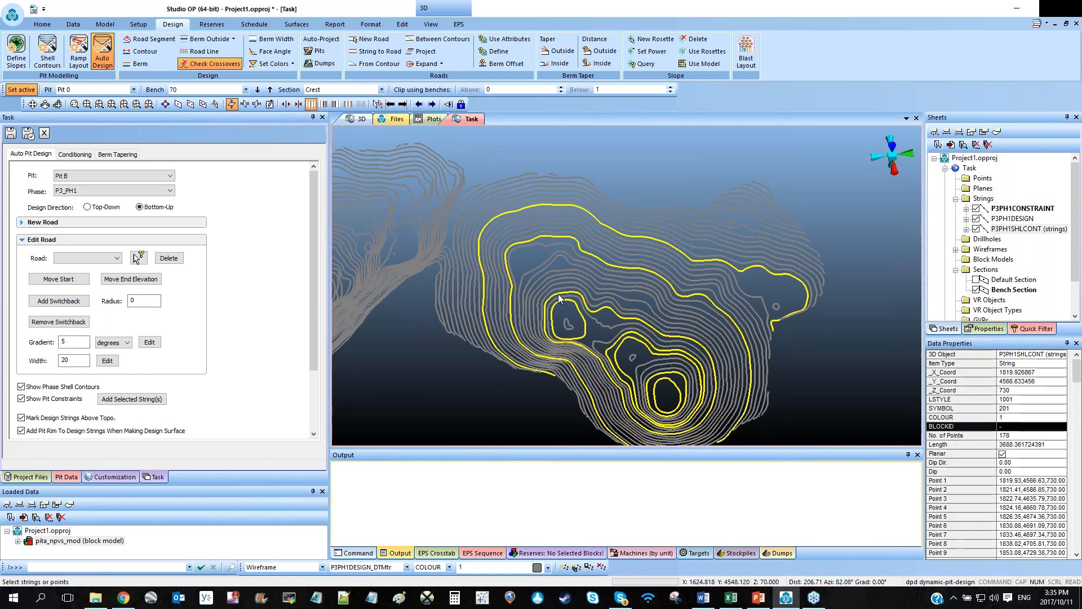
shift+drag(561, 299, 656, 322)
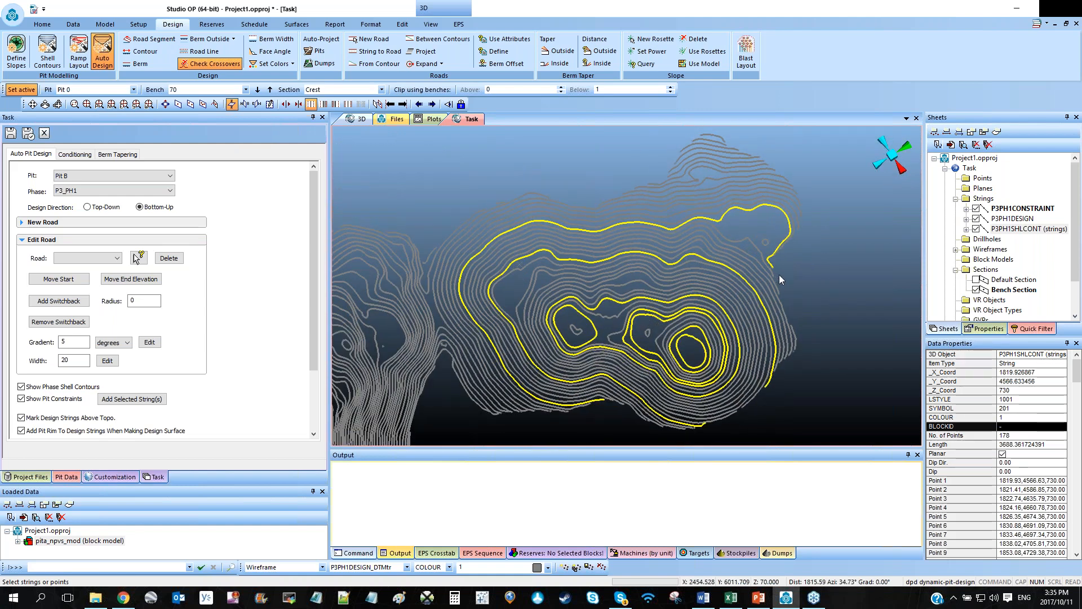
text(clo close-string)
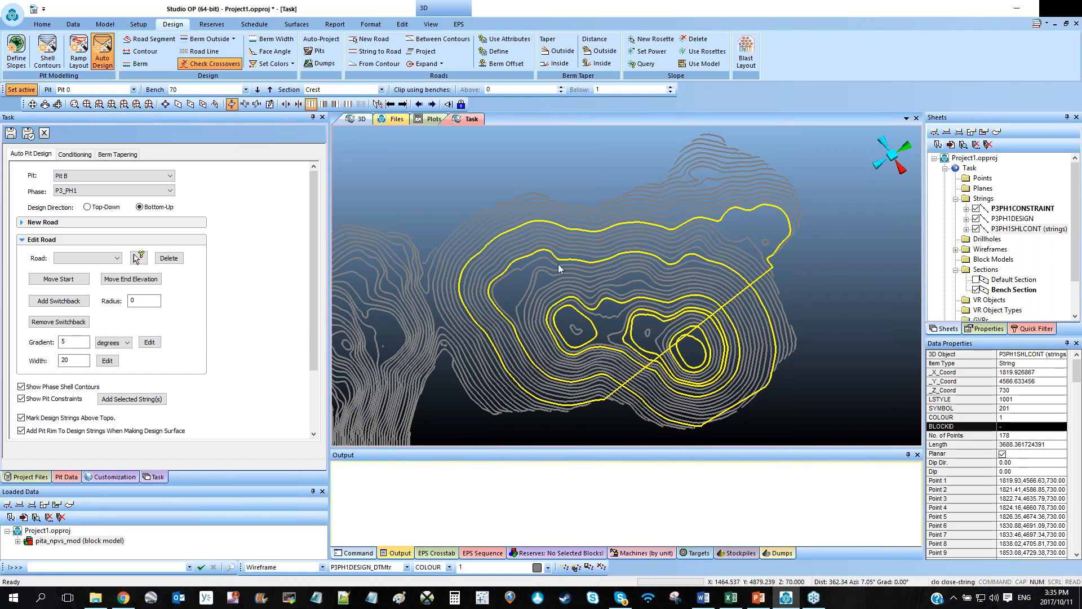
Add the selected contours to the pit constraints and hide the phase shell contours.
scroll(313, 255, down, 3)
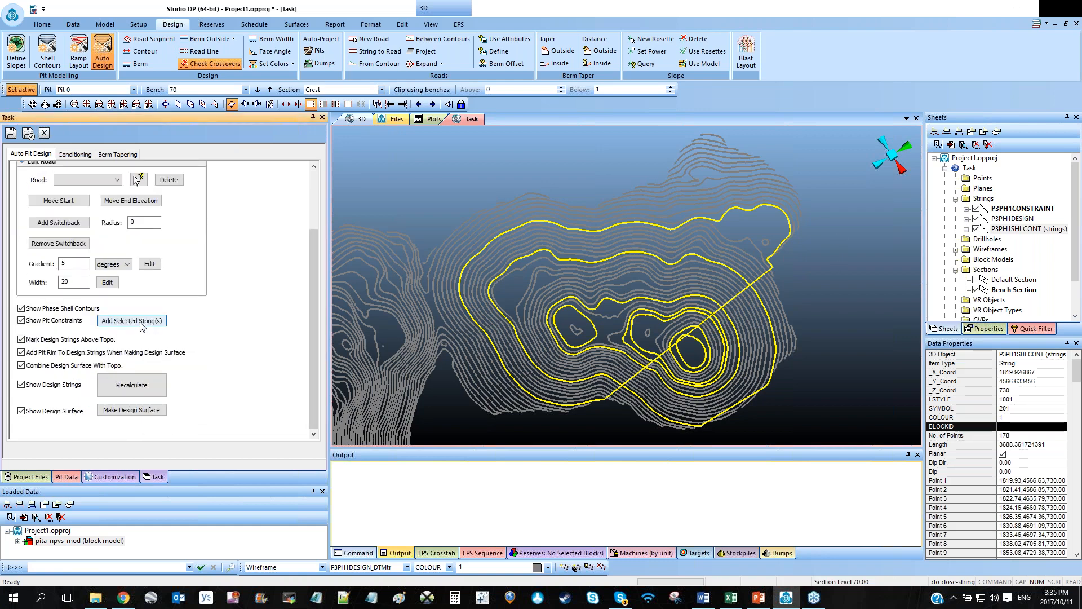
click(22, 308)
click(21, 308)
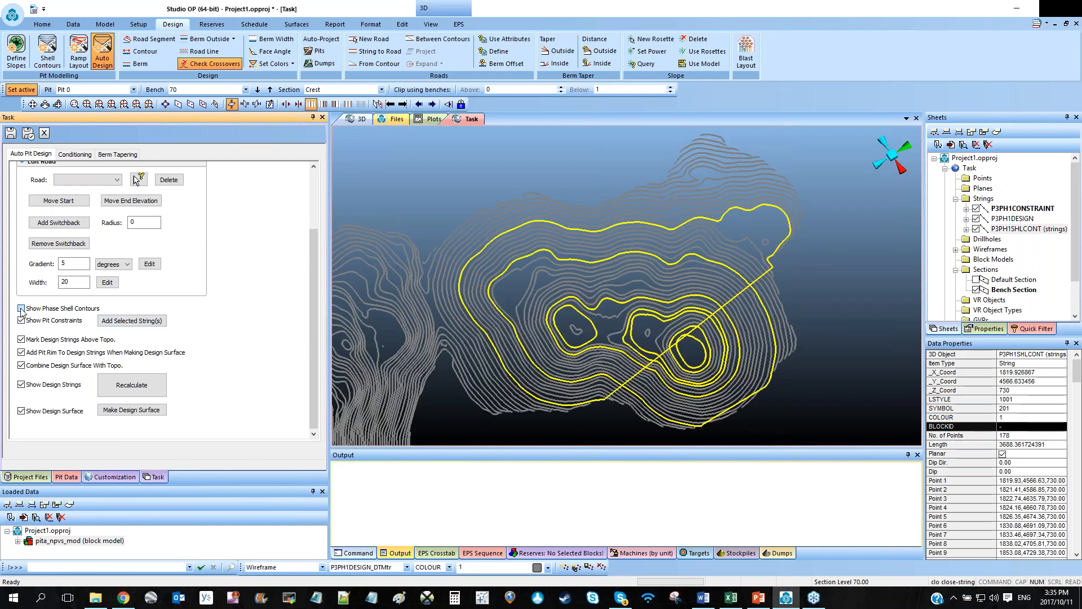
click(128, 310)
drag(514, 228, 704, 373)
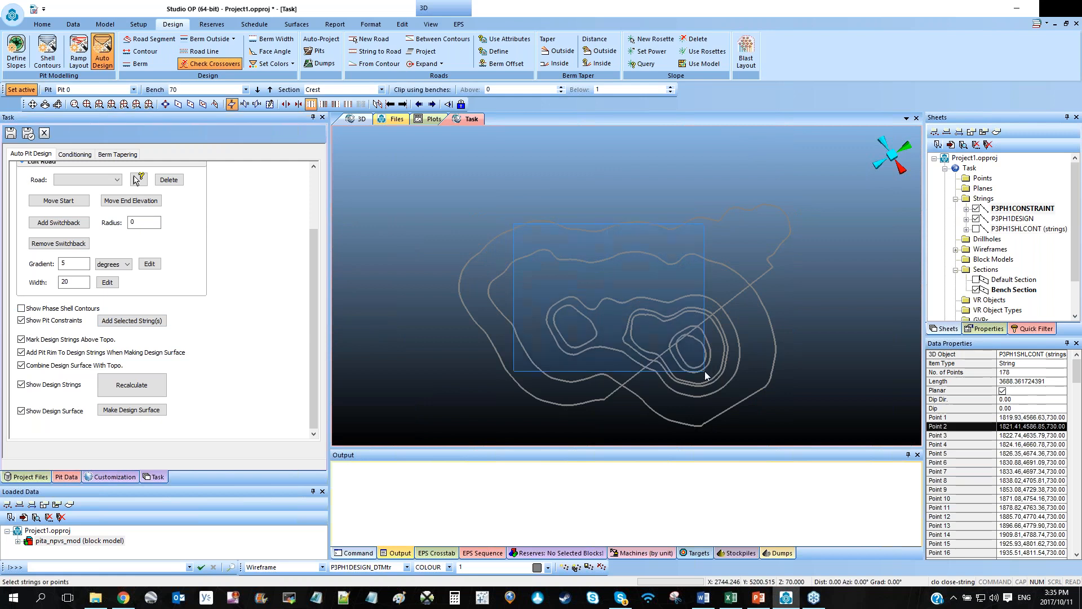
click(872, 313)
Disable above-topo marking, pit rim addition and combining the surface with topo, and recalculate the P3_PH1 design strings.
click(21, 340)
click(20, 366)
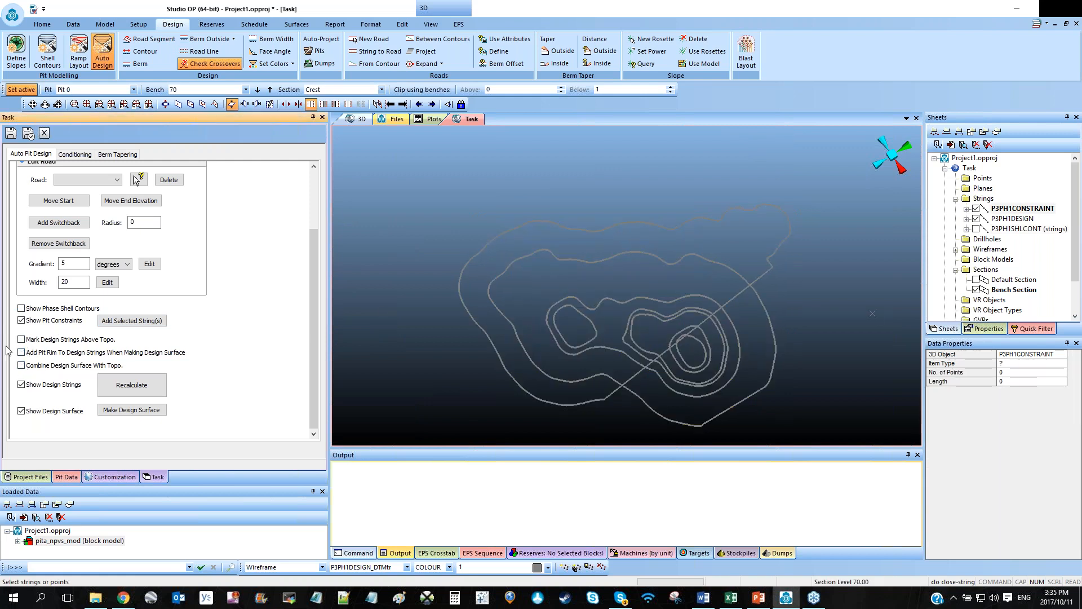
click(151, 388)
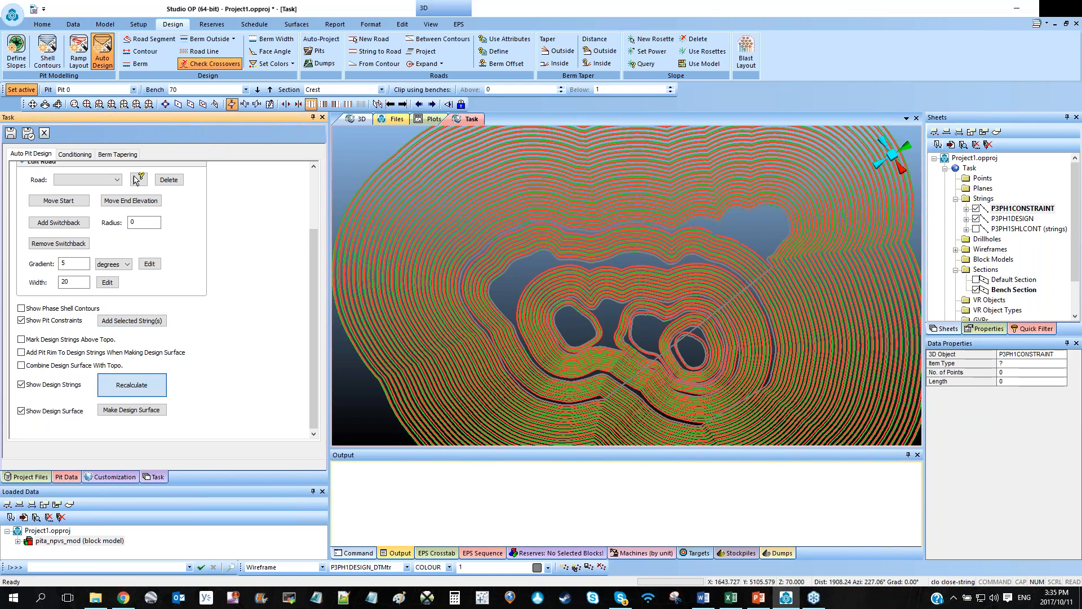
shift+drag(676, 274, 729, 271)
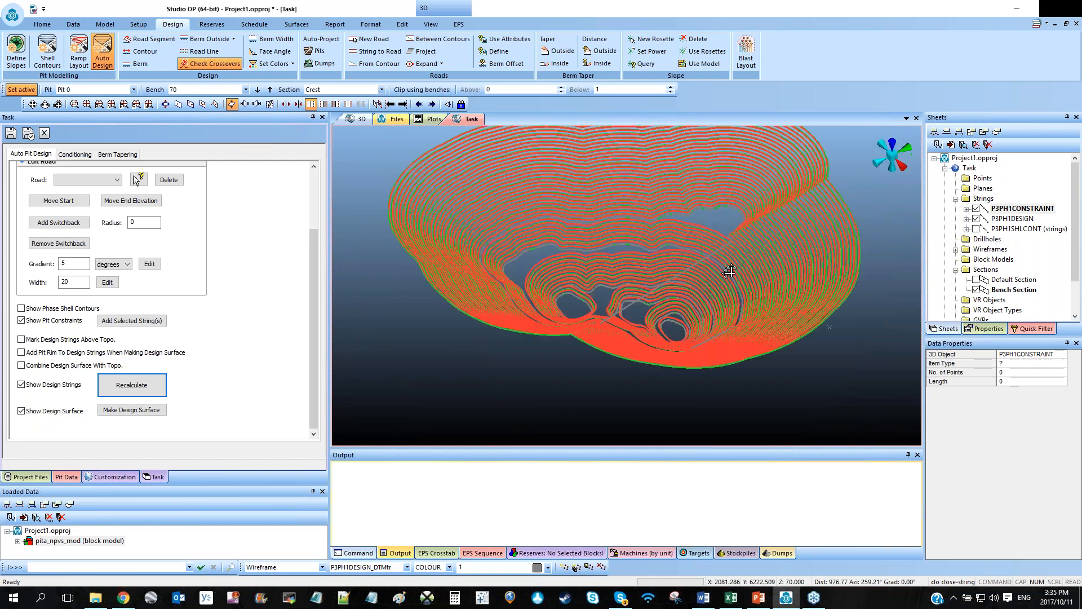
Display Pit B's planning model as blocks in a fixed blue colour.
click(66, 476)
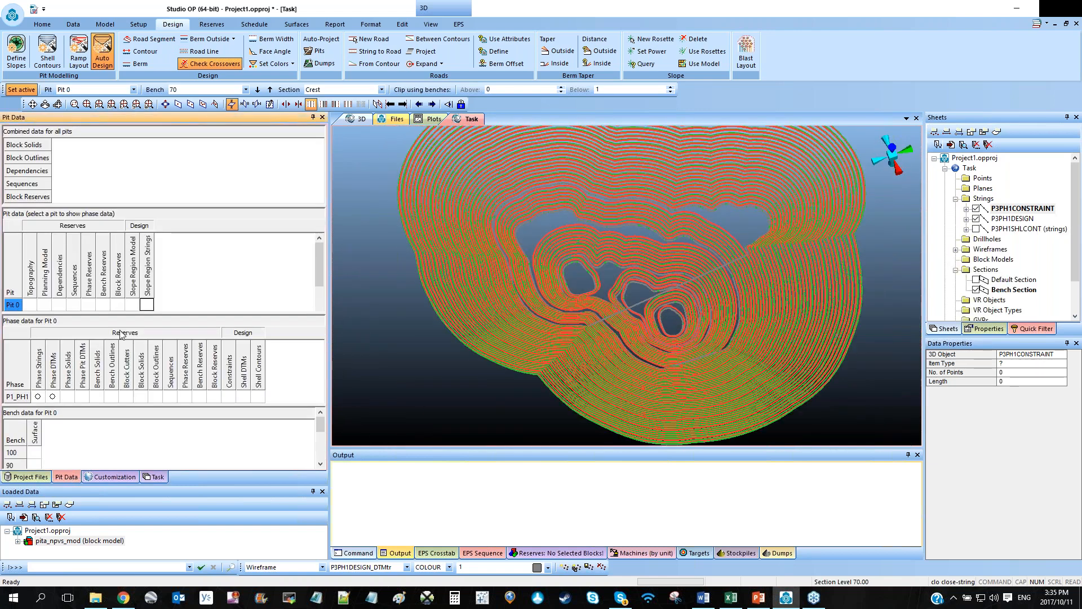
drag(320, 265, 319, 295)
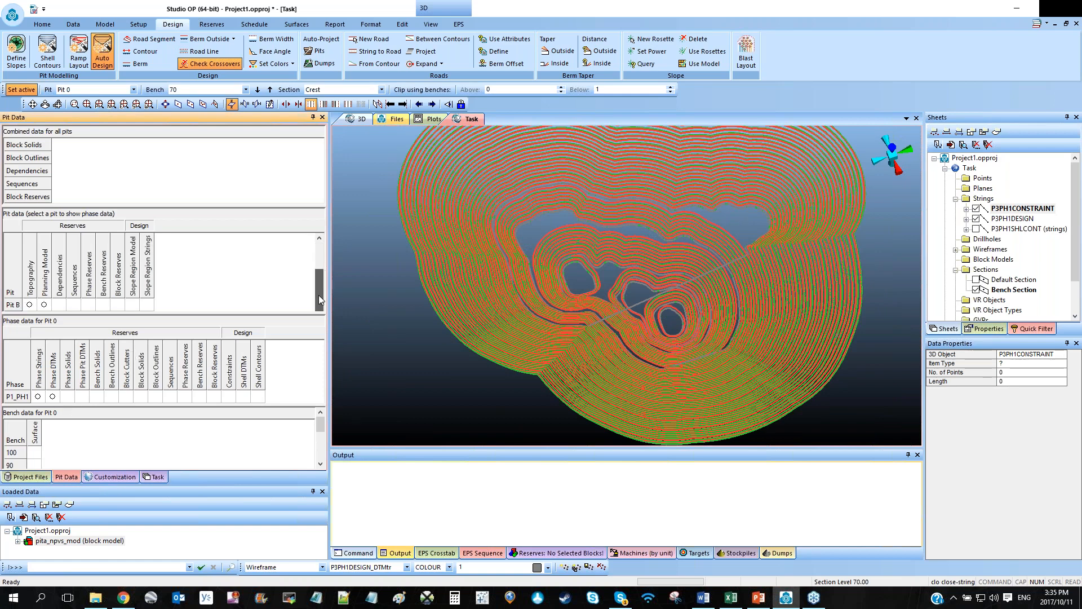
click(45, 305)
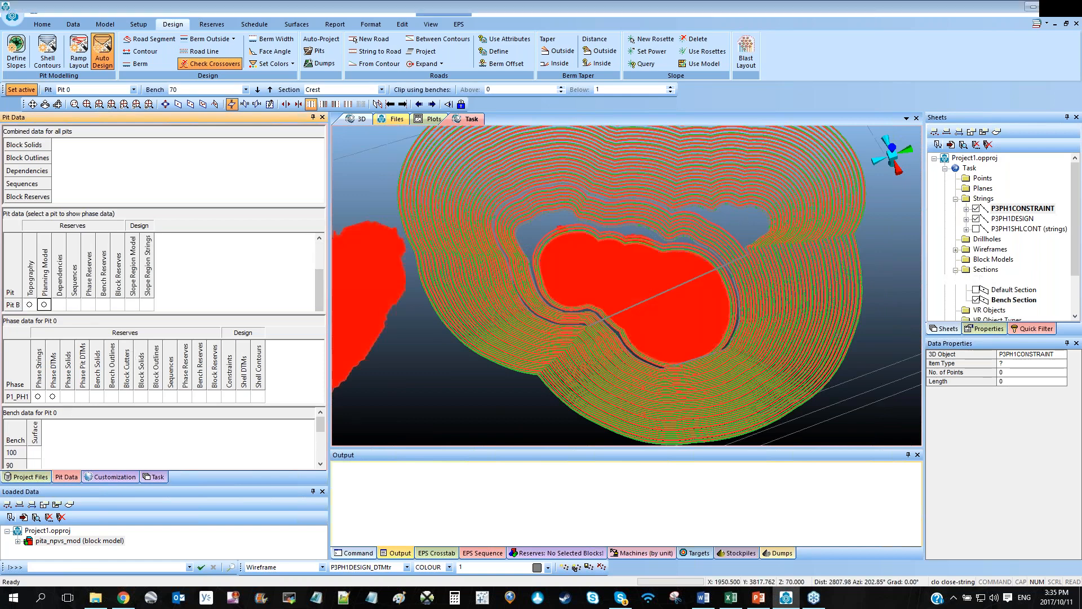
double_click(991, 270)
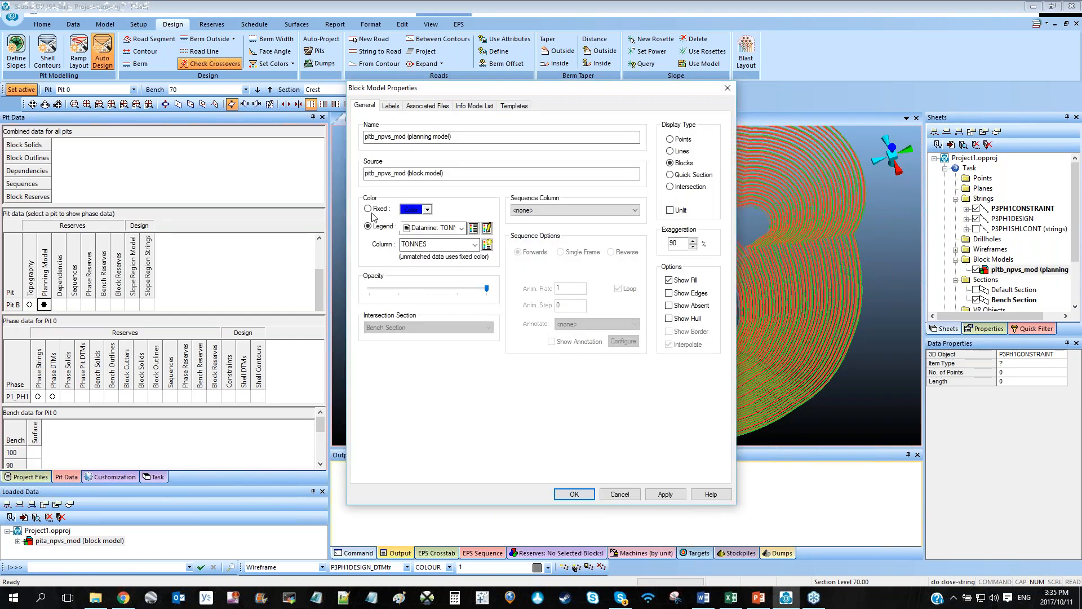
click(369, 210)
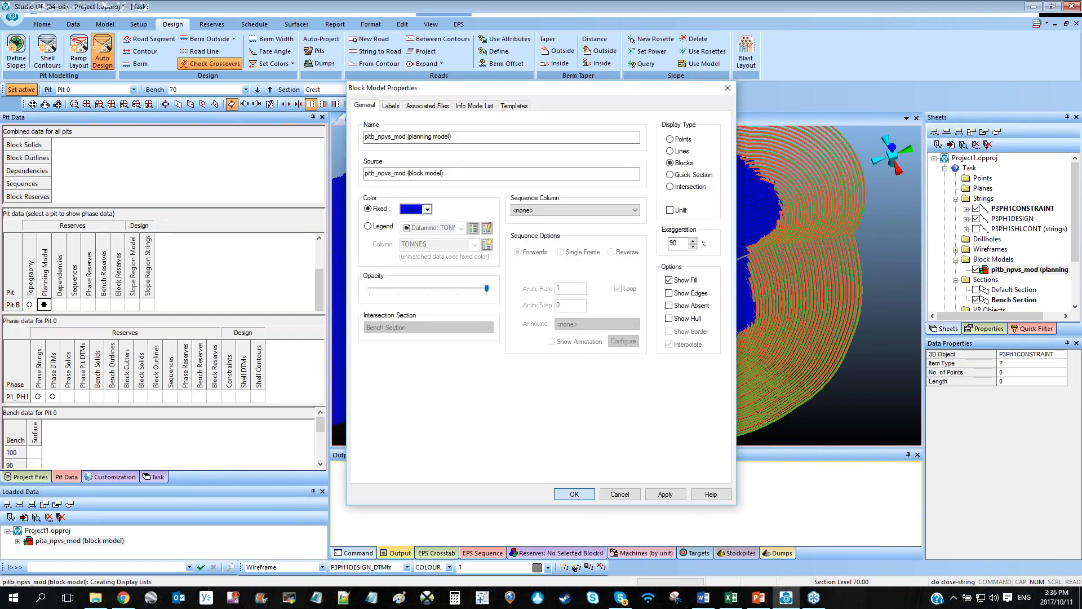
Compare the planning model's extent with the design strings from several angles and hide the model.
shift+drag(658, 323, 478, 267)
scroll(649, 299, up, 3)
shift+drag(753, 231, 652, 364)
scroll(723, 337, down, 5)
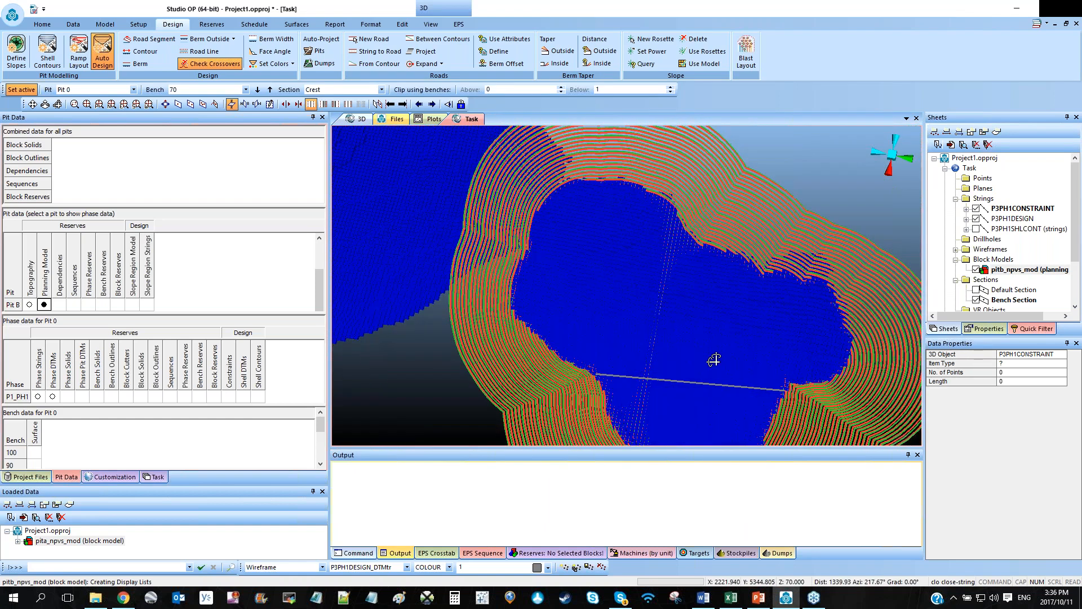
click(977, 270)
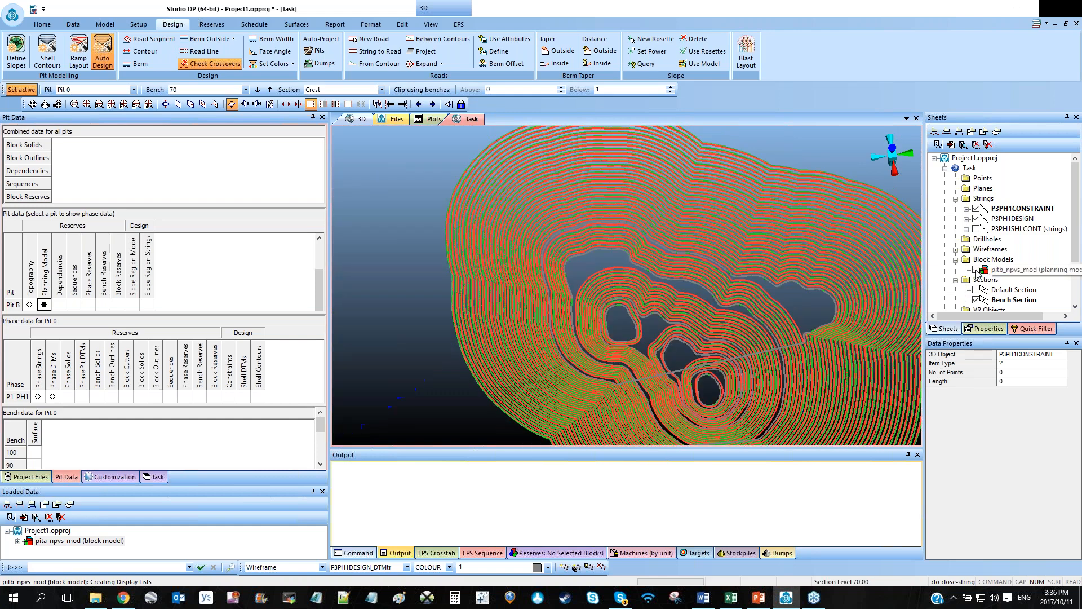
Examine the design strings at the constraint contours and wide flat areas around the pit bottoms.
click(807, 302)
scroll(790, 291, up, 3)
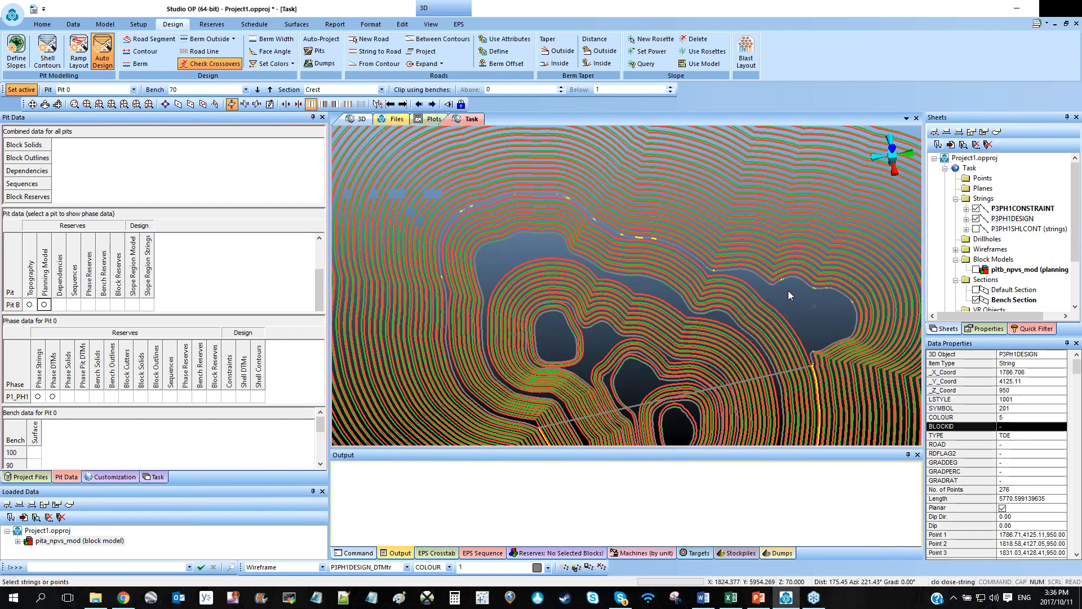
scroll(788, 289, down, 2)
scroll(637, 282, up, 2)
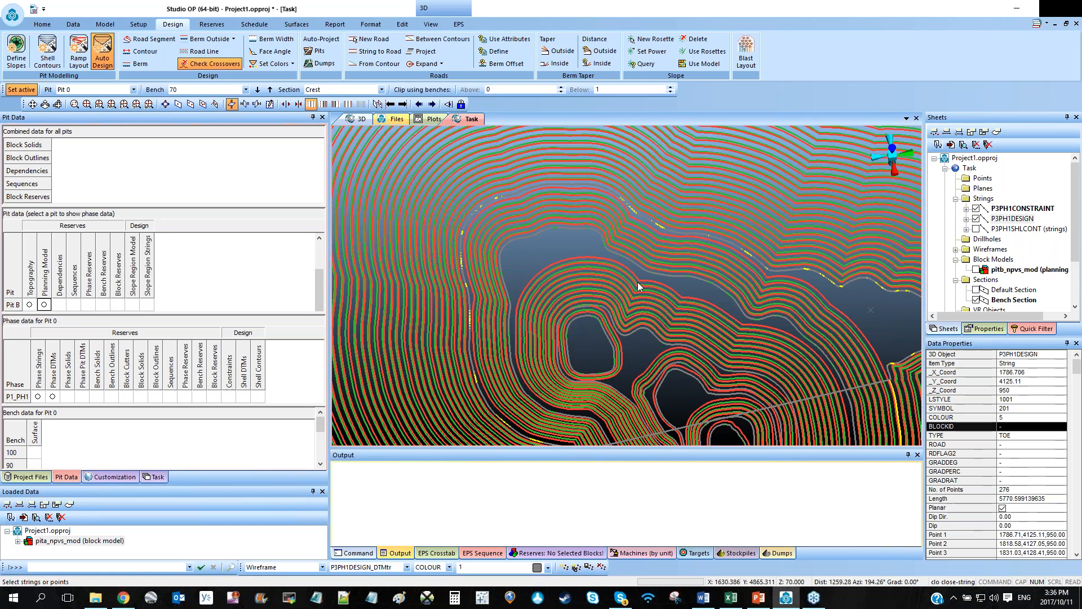
scroll(494, 208, up, 2)
scroll(494, 208, up, 2)
scroll(540, 251, down, 2)
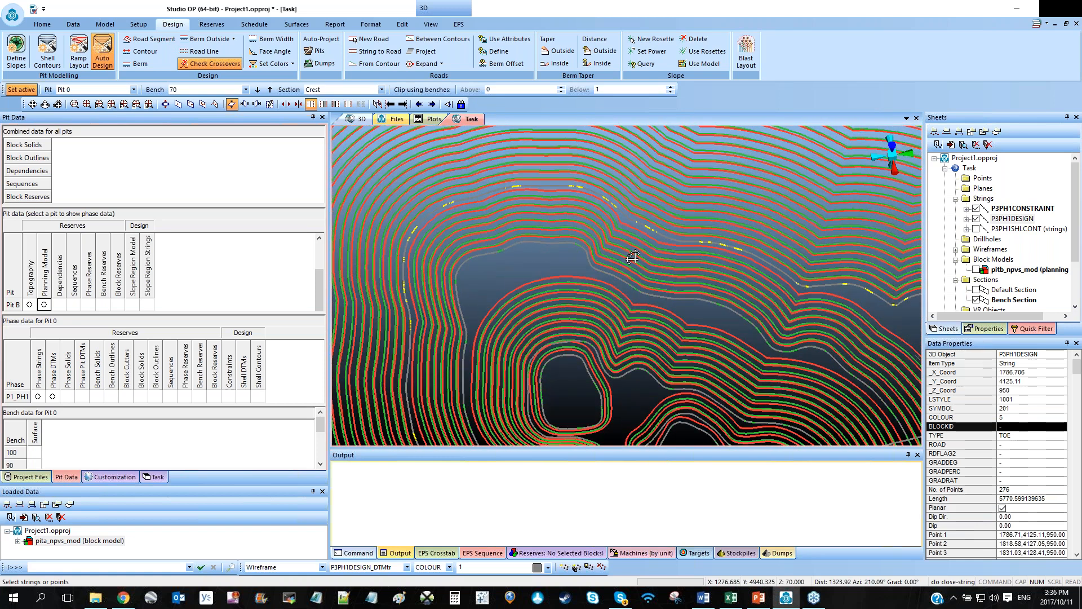
click(540, 251)
middle_drag(540, 252, 579, 218)
scroll(440, 307, down, 2)
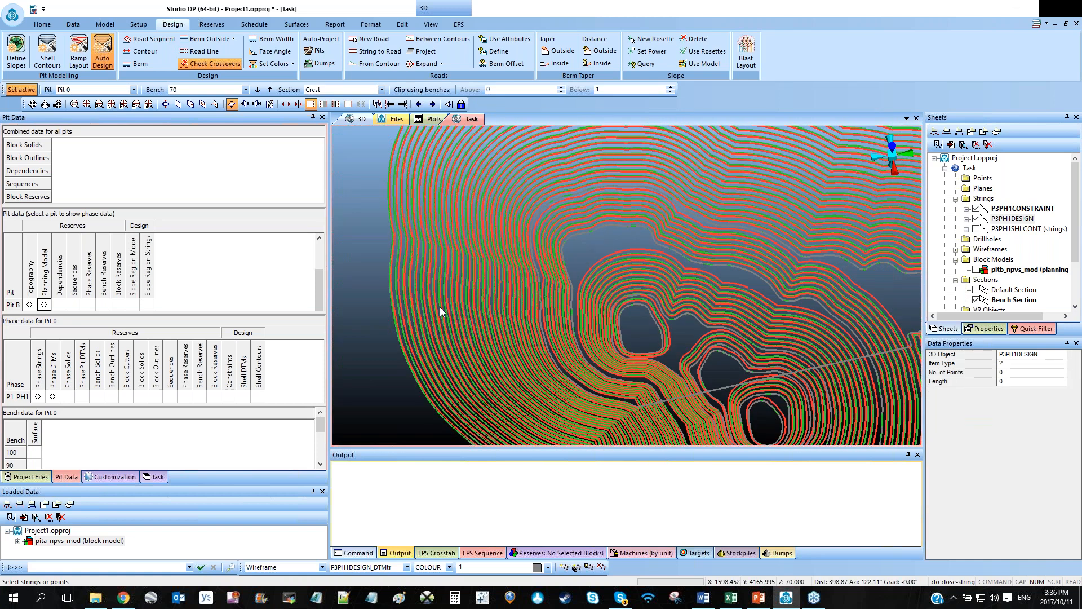
Create the clockwise road Road1 with a 10 % gradient and width 30, starting at the edge of the upper flat area.
click(151, 477)
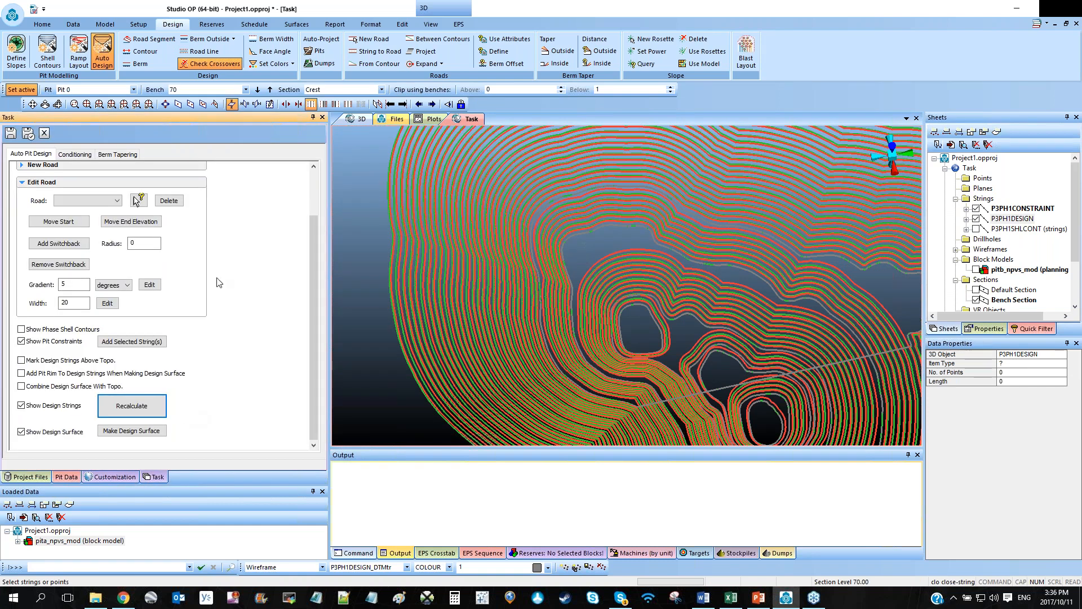
drag(315, 282, 319, 237)
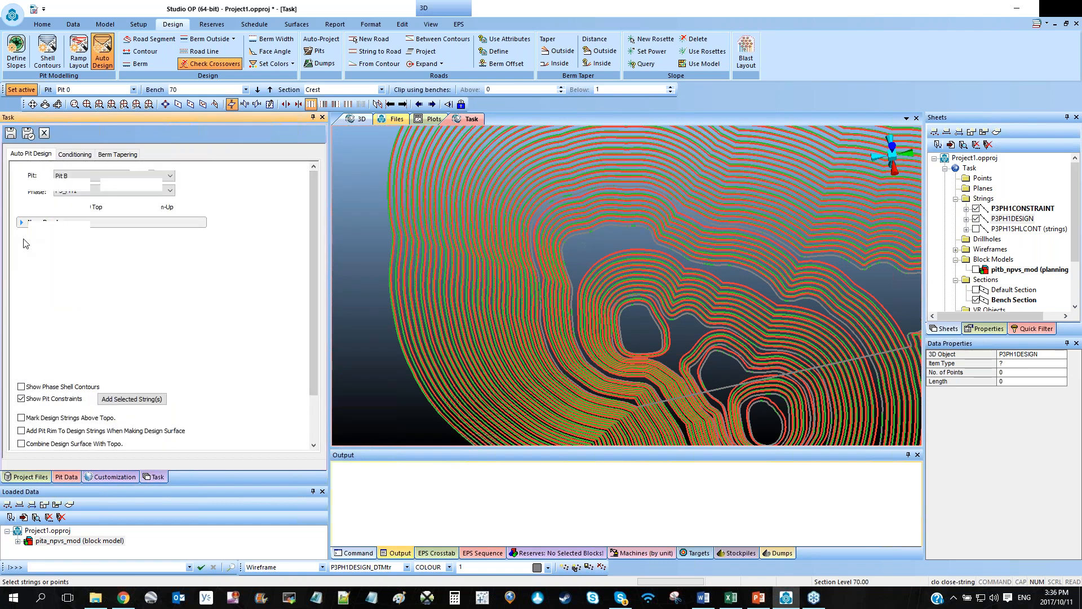
click(24, 223)
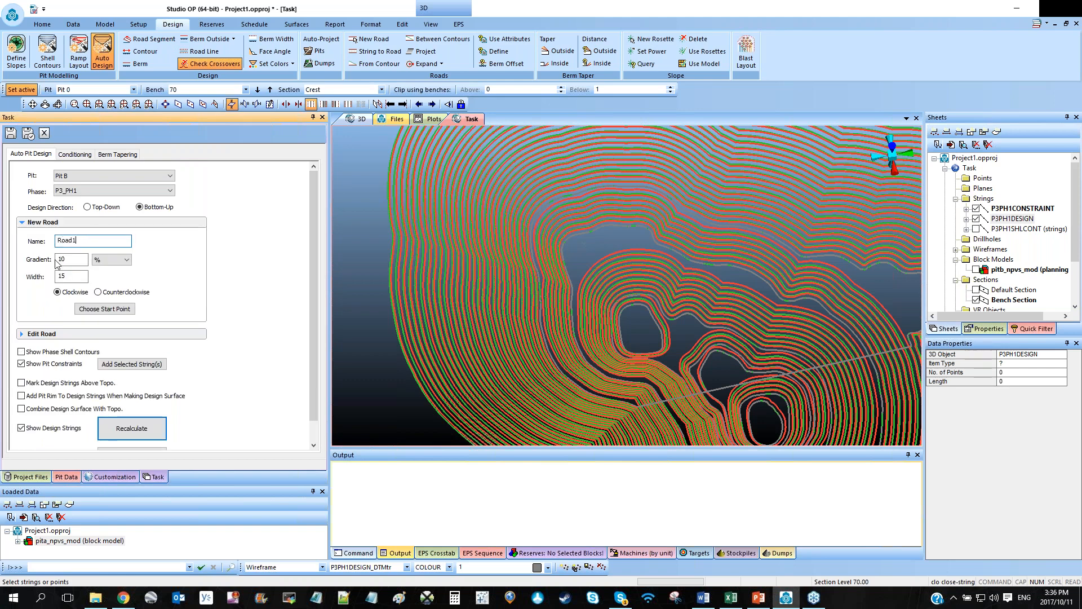
key(Tab)
key(Tab)
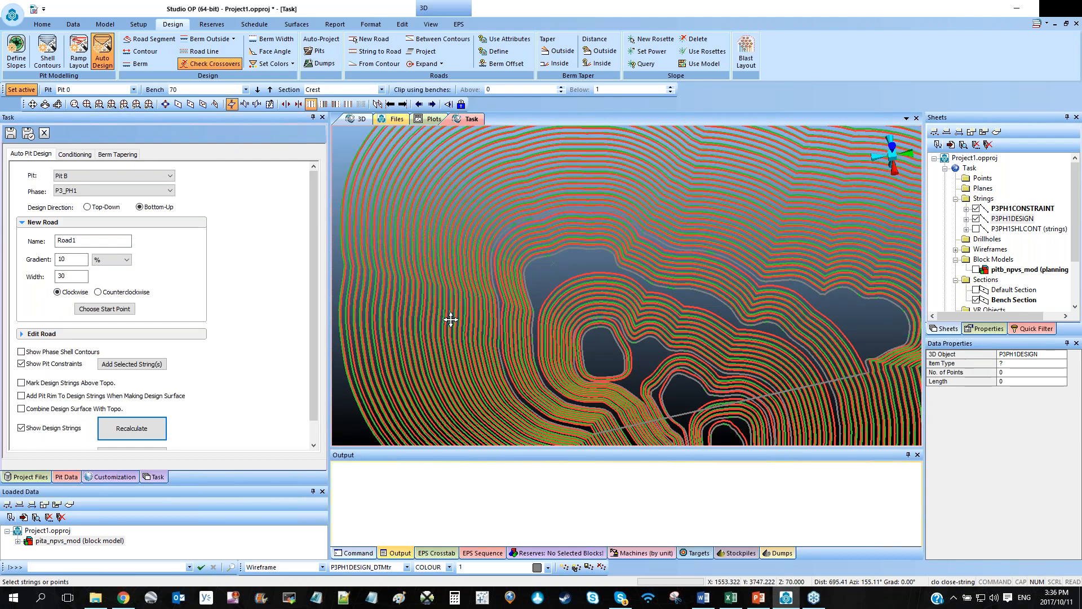
key(Return)
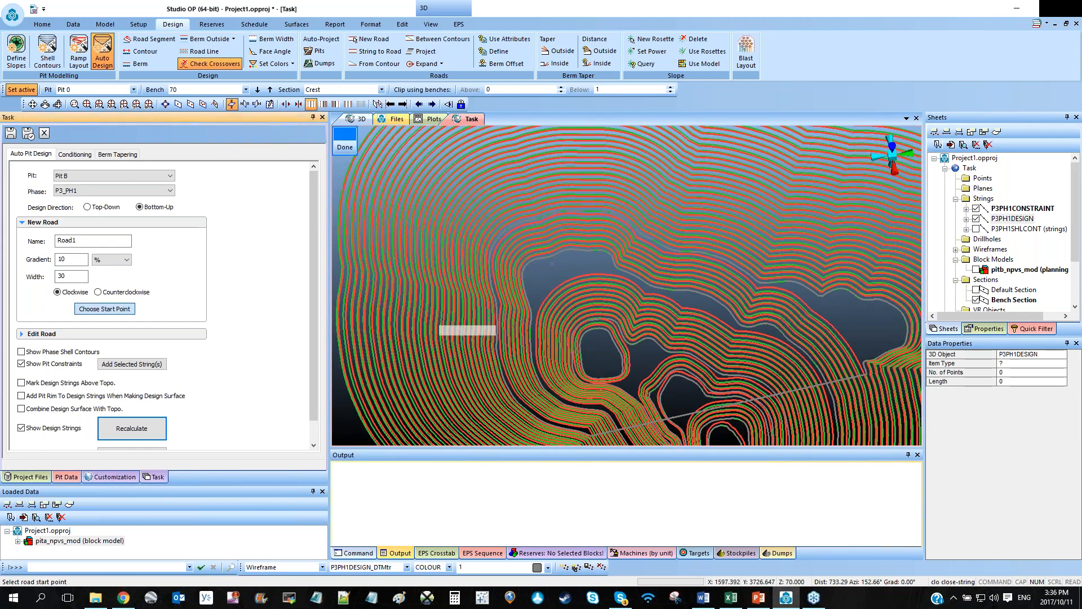
click(590, 248)
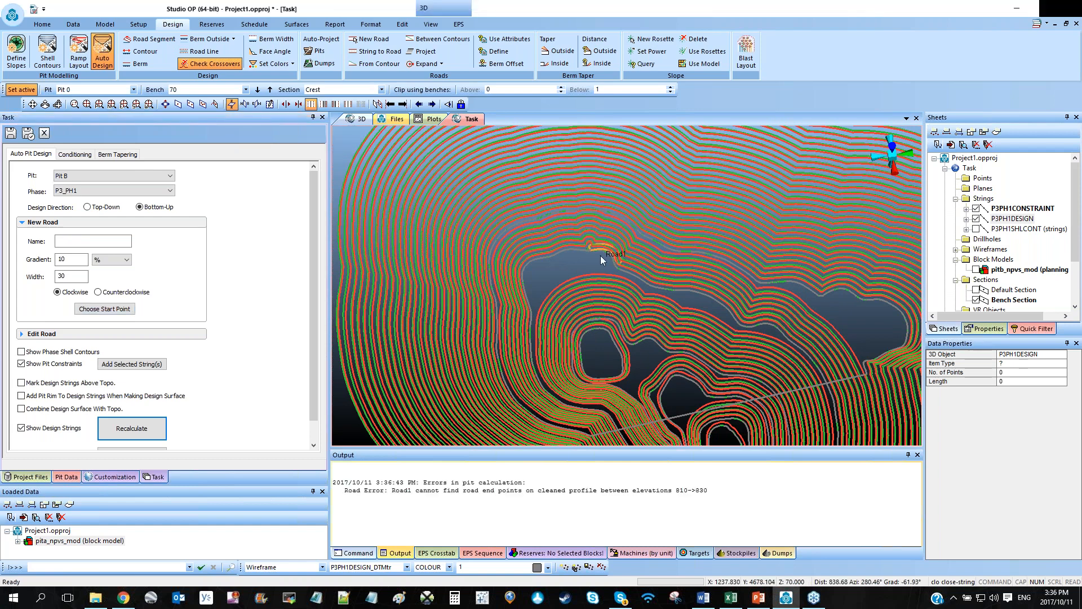
Move Road1's start point a short way along the flat area's edge, towards the pit's far side, and finish the edit.
click(113, 334)
click(58, 373)
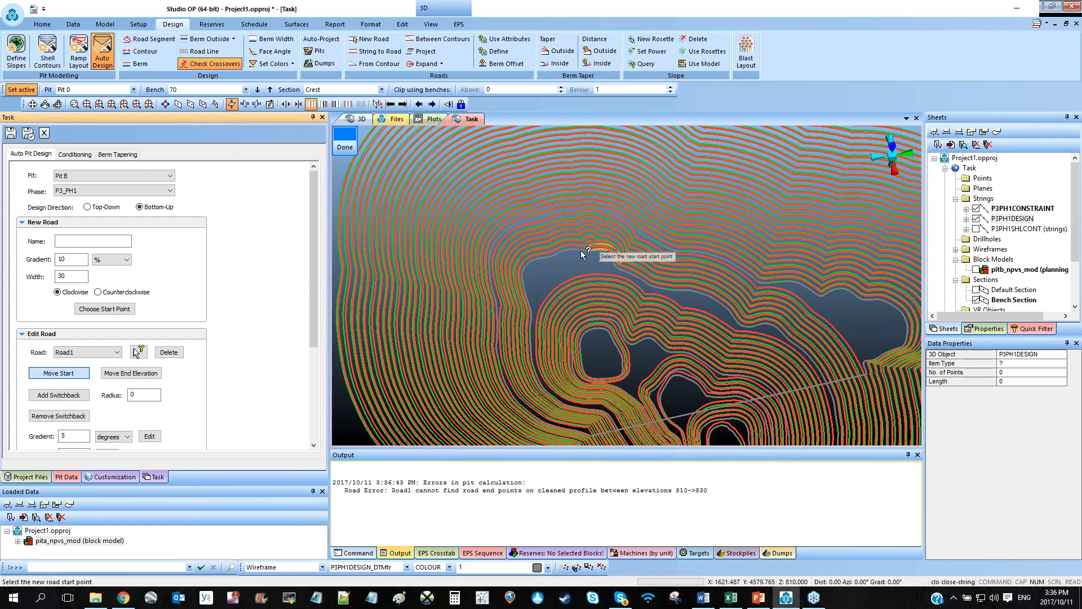
click(616, 259)
scroll(616, 258, down, 3)
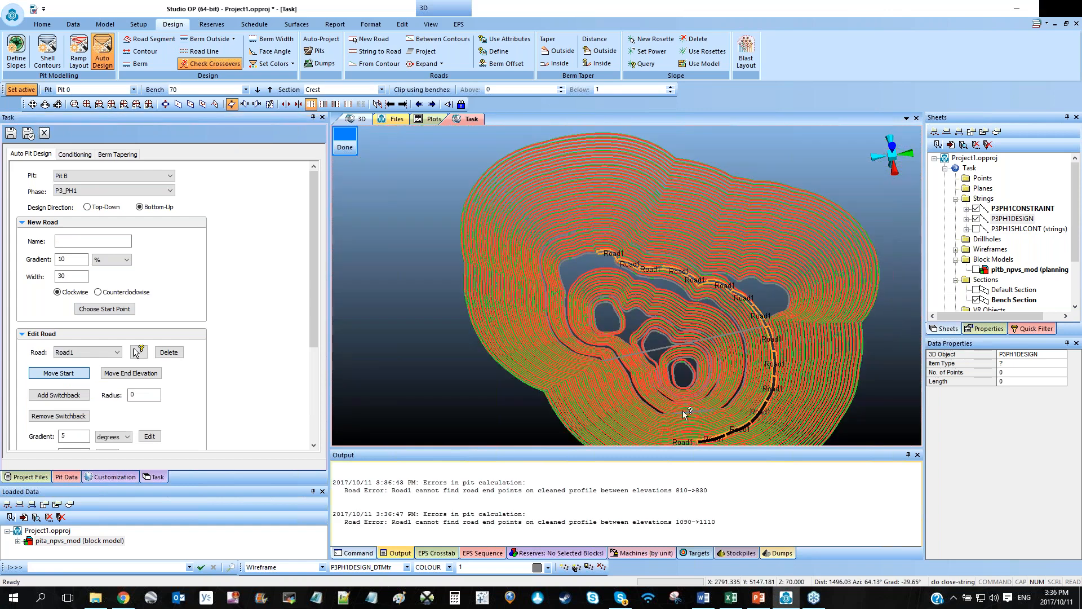
click(345, 148)
mouse_move(576, 269)
shift+mouse_down()
mouse_move(584, 251)
mouse_move(563, 257)
shift+mouse_up()
scroll(584, 251, up, 3)
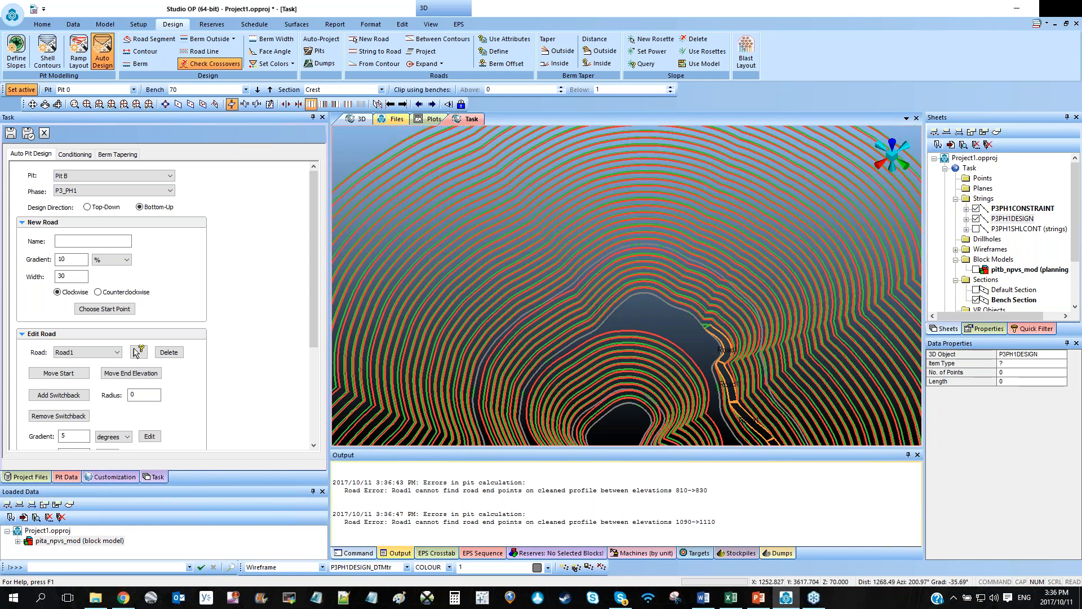
Create the counterclockwise road Road2 with a 10 % gradient and width 30, starting on the upper flat area's edge opposite Road1's start.
click(97, 292)
click(80, 241)
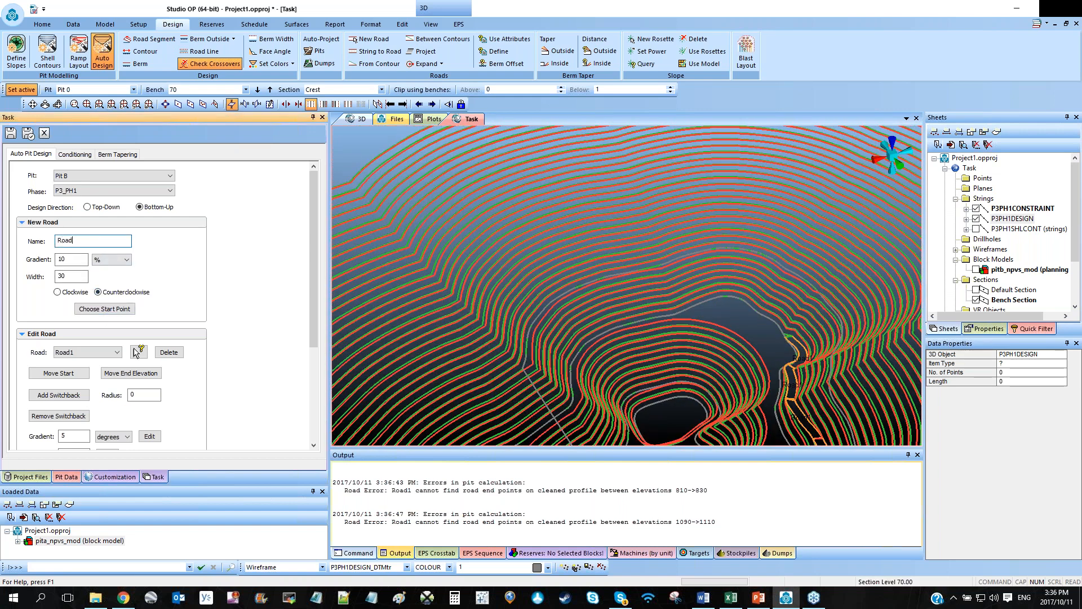
click(125, 307)
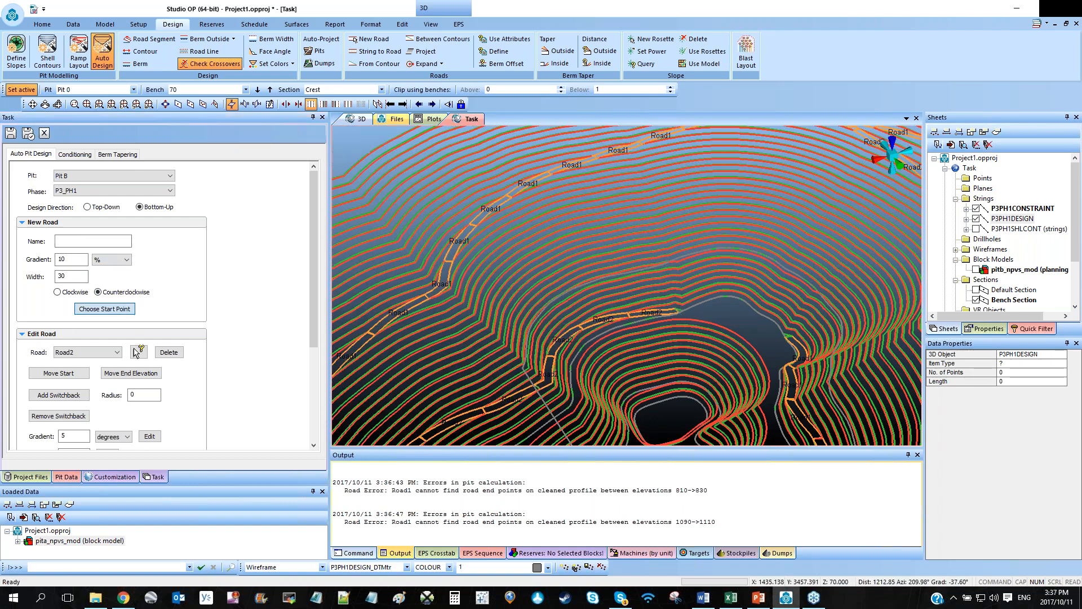
scroll(688, 312, down, 2)
scroll(689, 311, down, 5)
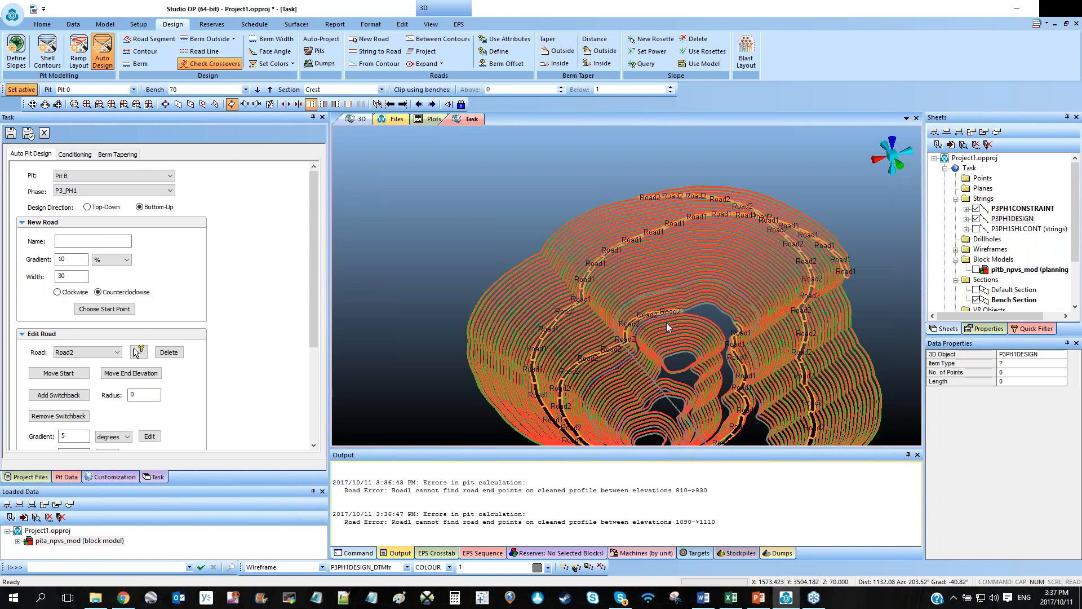
drag(669, 322, 652, 377)
shift+drag(548, 282, 566, 296)
Mark the design strings above topography, recalculate the design, and examine Road1 beside the narrow flat area.
scroll(317, 369, down, 5)
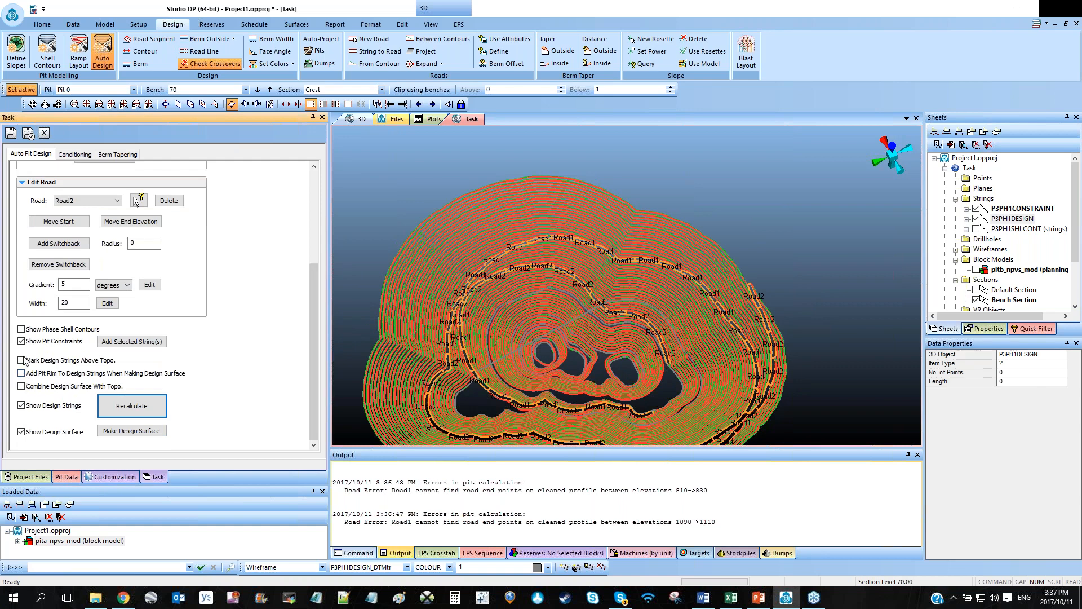
click(122, 401)
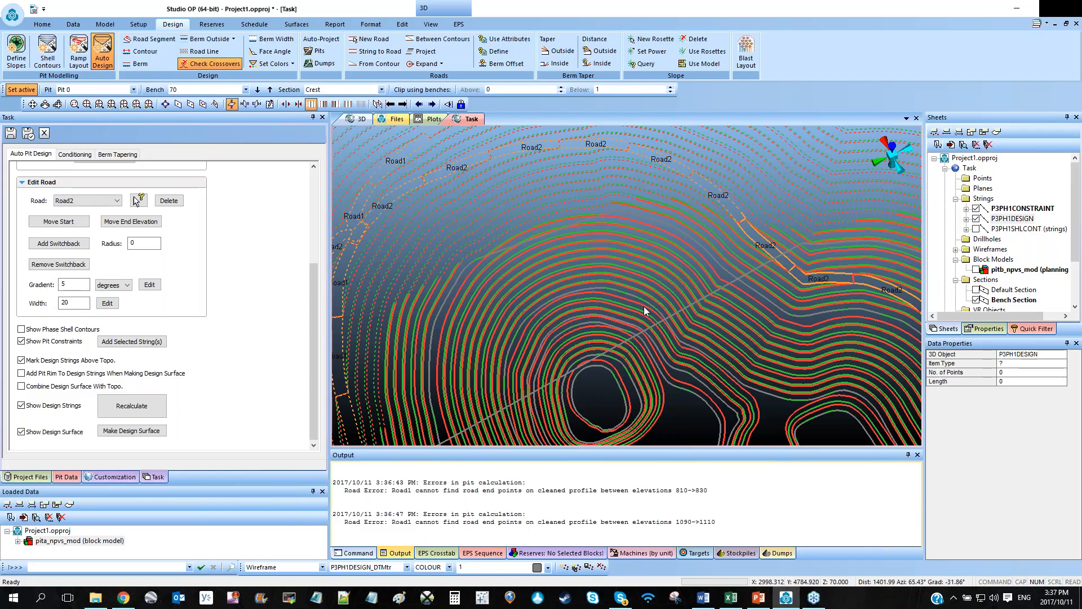
drag(645, 311, 477, 310)
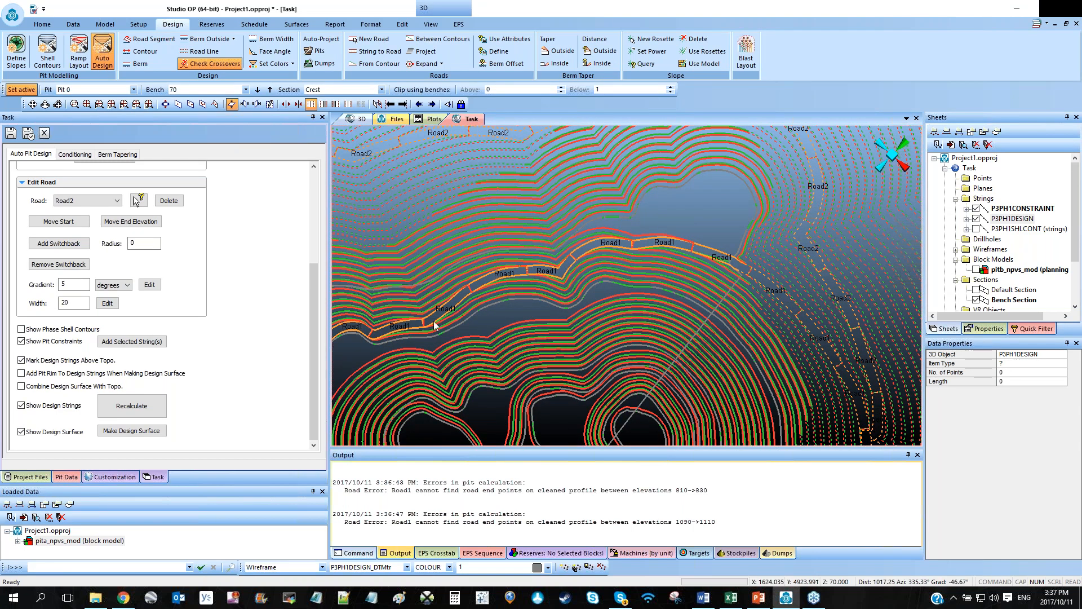
drag(670, 331, 670, 343)
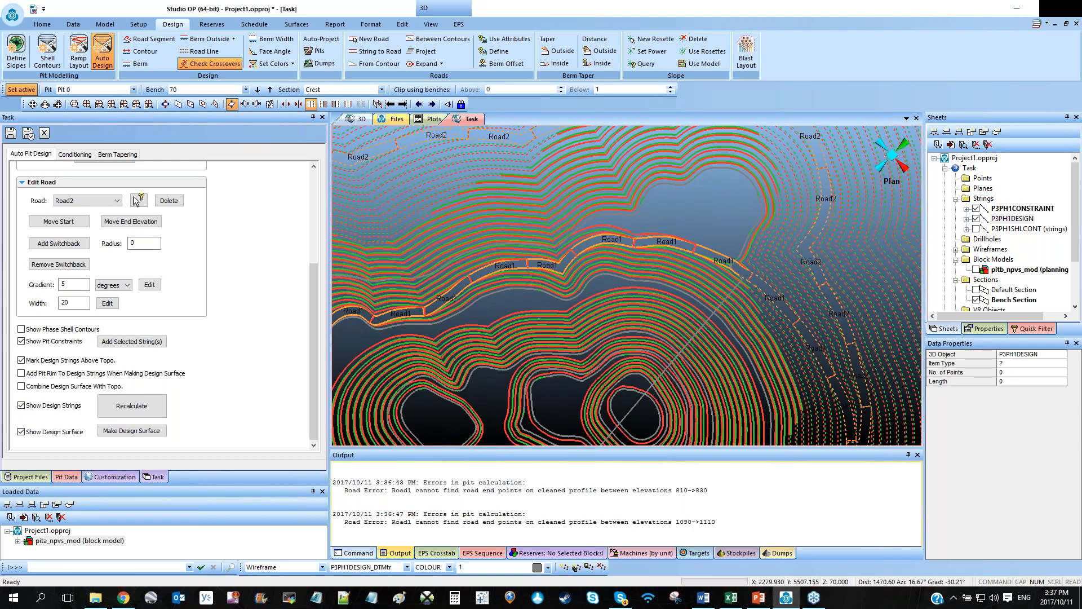
drag(643, 276, 707, 287)
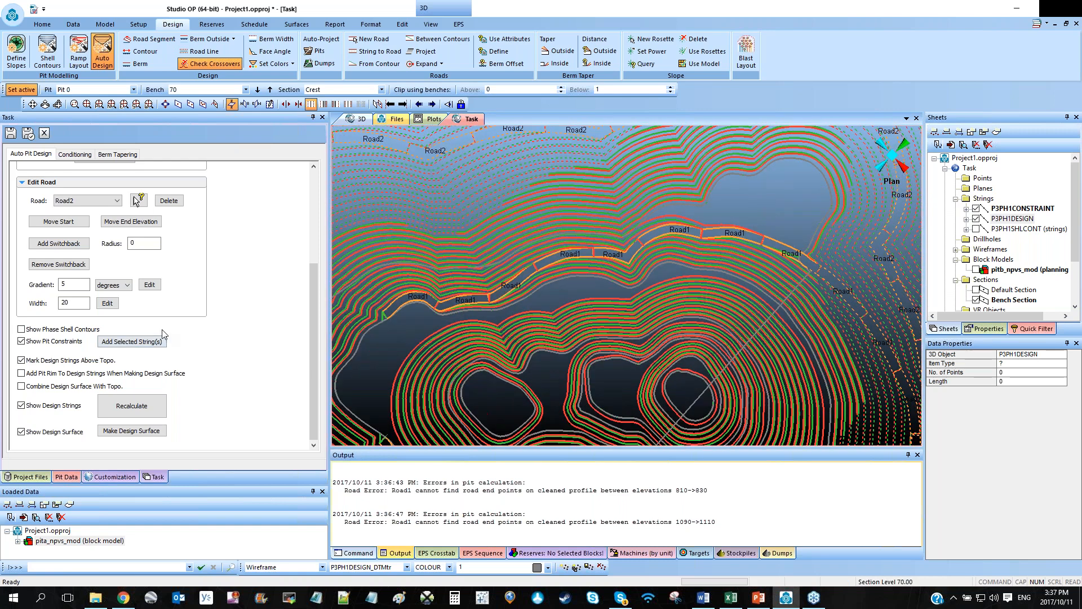
Hide the design strings and smooth the indented stretch of the 810 constraint contour with an inserted curve bridging its bends.
click(21, 405)
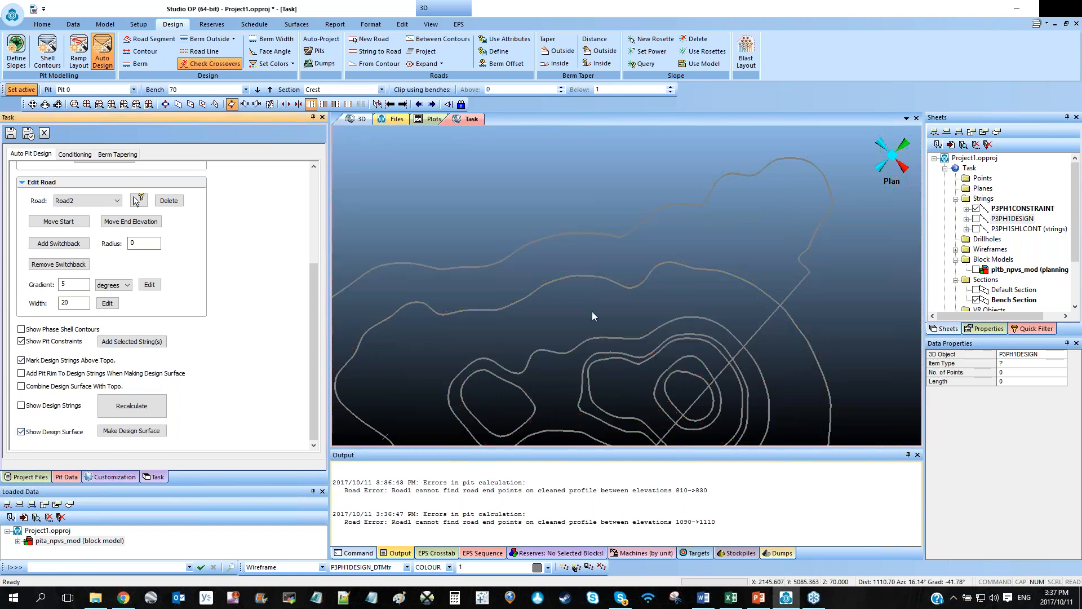
click(539, 302)
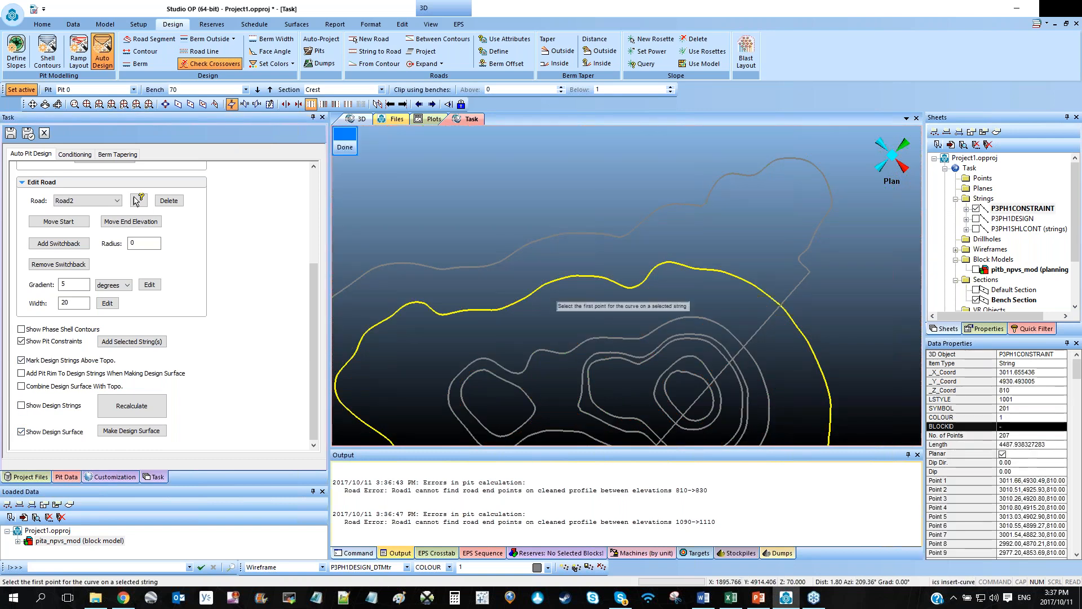
click(460, 310)
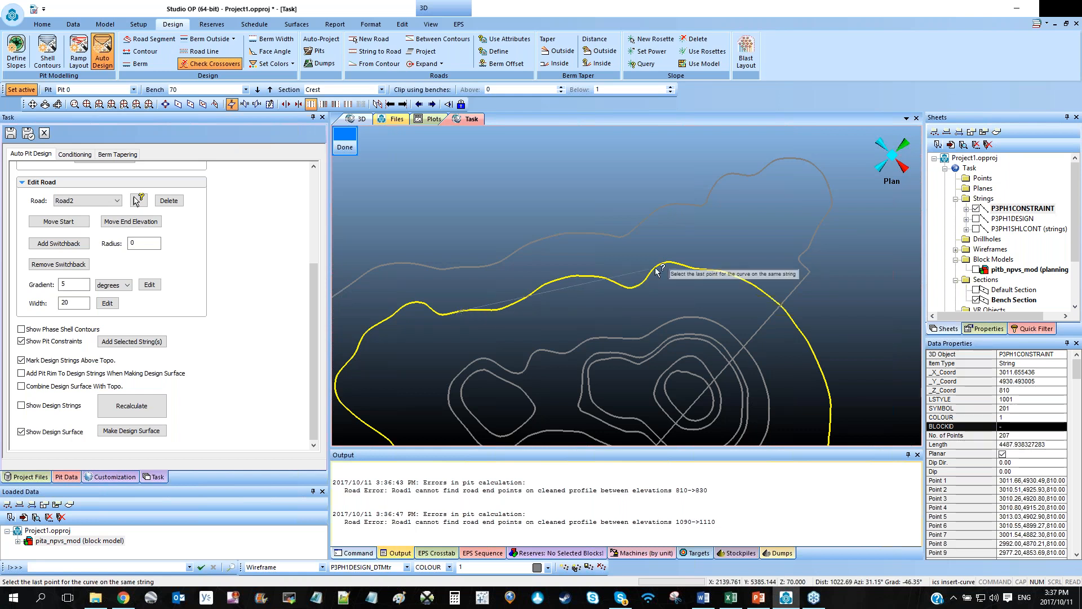
click(676, 265)
scroll(654, 257, up, 2)
drag(546, 223, 634, 265)
drag(542, 297, 502, 303)
drag(635, 265, 631, 271)
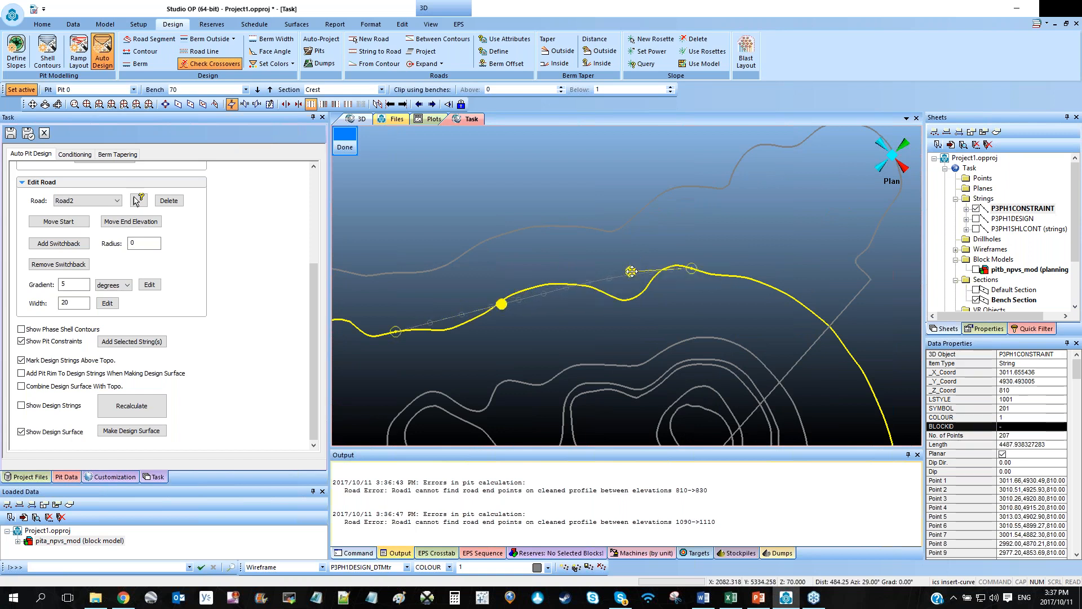
click(345, 141)
Show the design strings again and recalculate the pit design from the smoothed 810 contour.
click(29, 403)
click(138, 406)
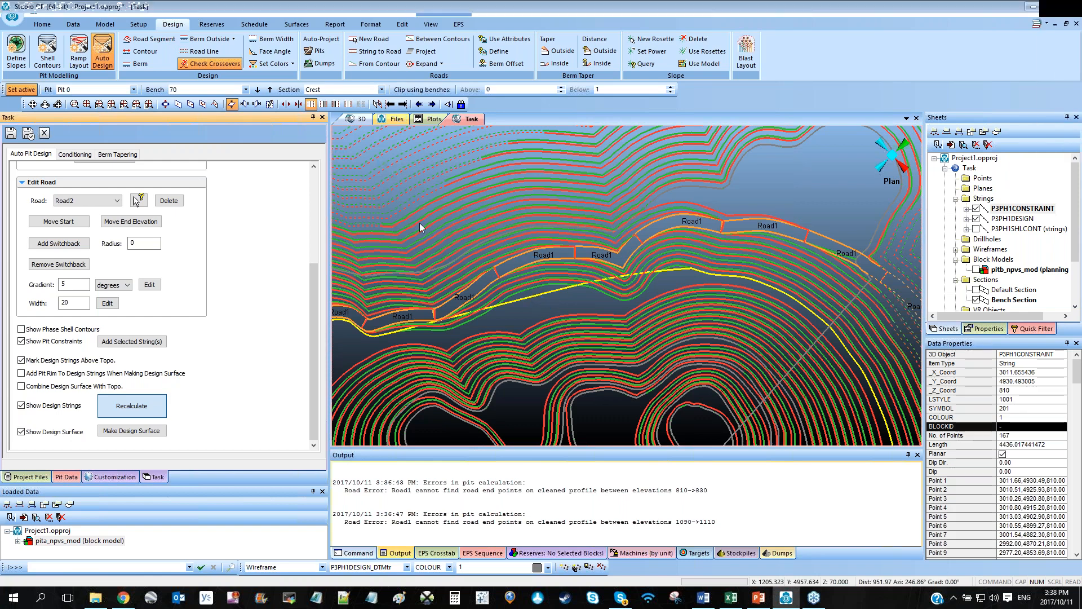
click(520, 318)
scroll(535, 314, down, 2)
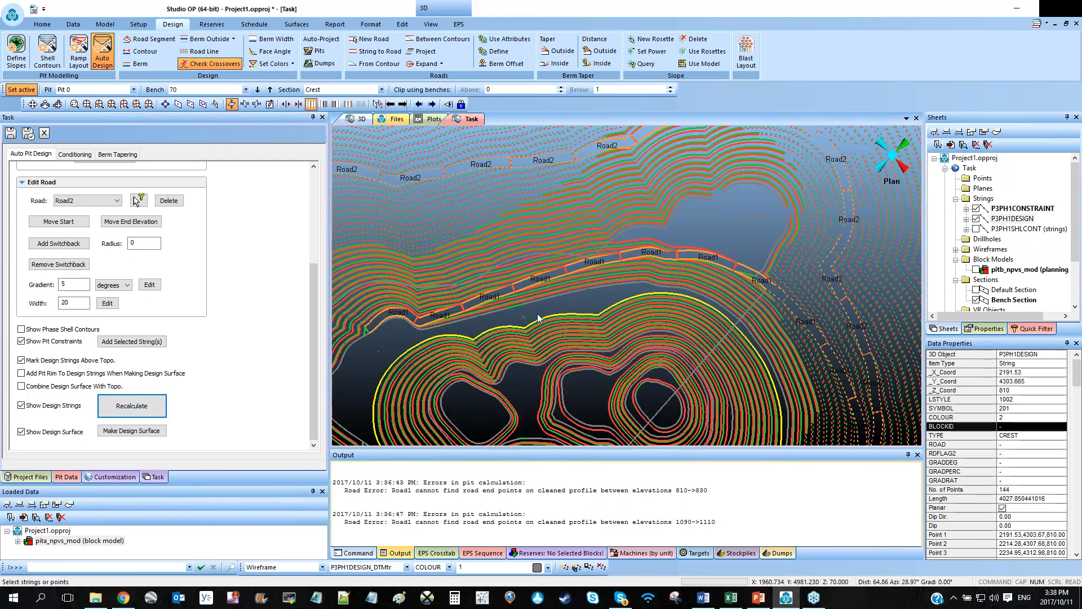
Examine the recalculated design strings and roads around the smoothed contour and the pit bottoms from several angles.
scroll(538, 316, down, 1)
scroll(537, 317, down, 1)
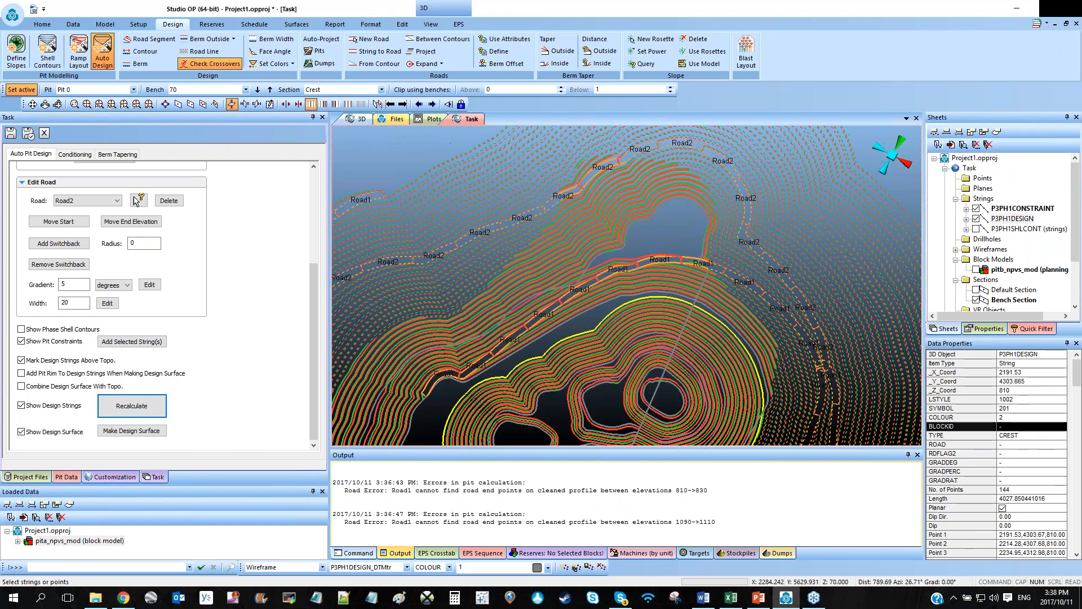
shift+drag(538, 317, 573, 317)
scroll(508, 223, up, 3)
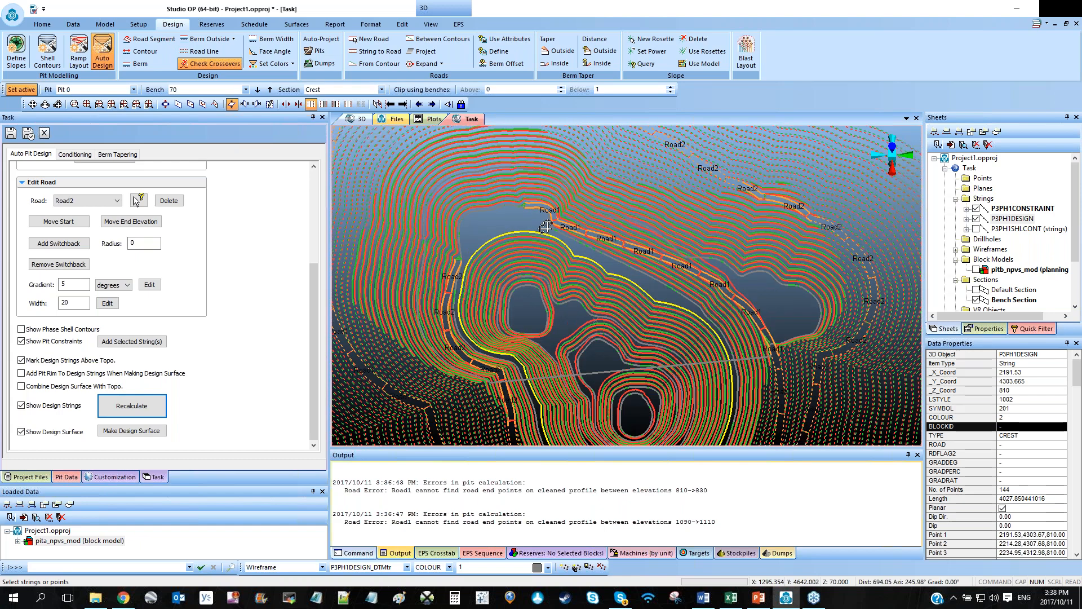
shift+drag(584, 251, 621, 234)
scroll(620, 234, down, 2)
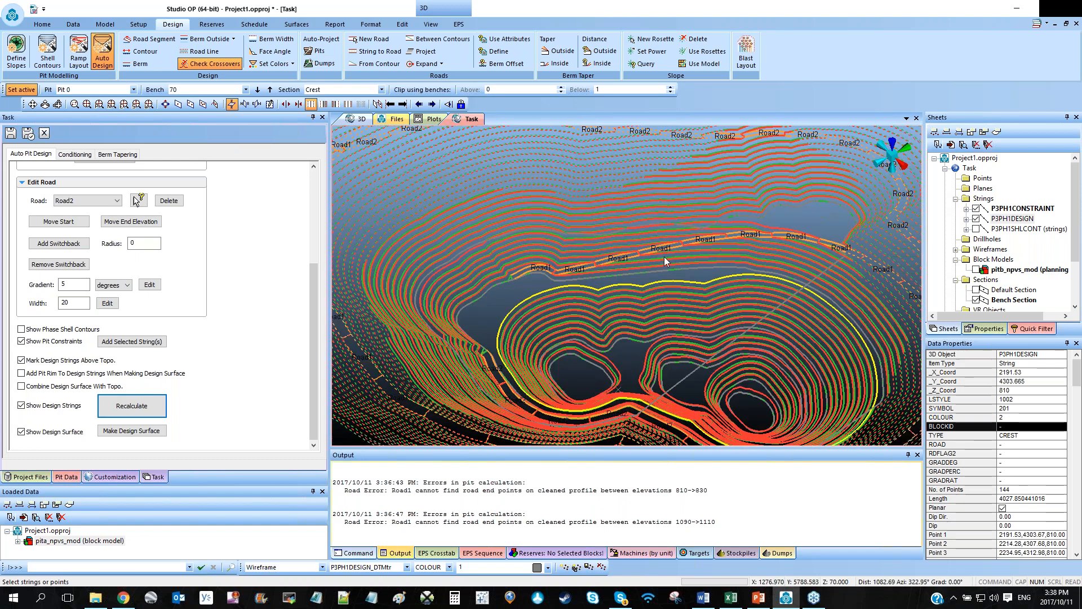
shift+drag(644, 366, 618, 297)
scroll(546, 349, up, 2)
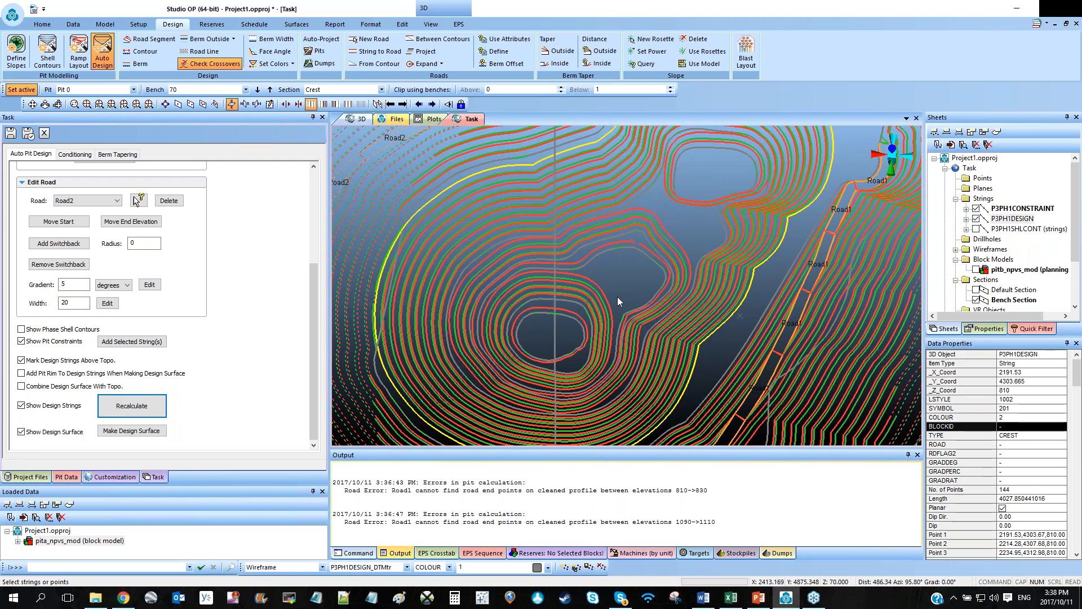
Create the clockwise road Road3 with a 10 % gradient and width 30, starting on the edge of the deepest pit bottom.
scroll(65, 326, up, 3)
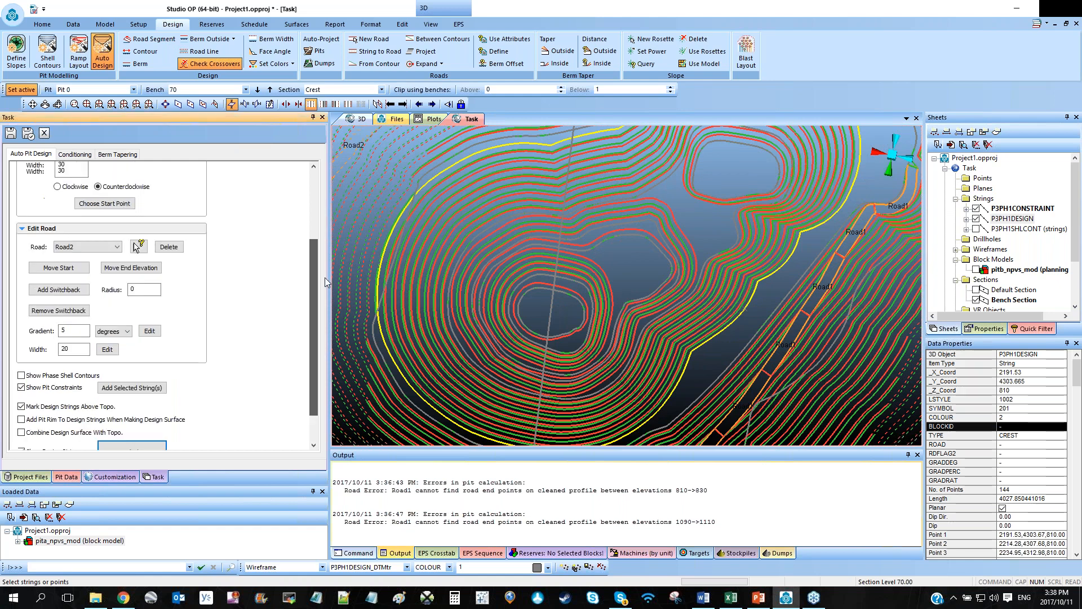
click(93, 232)
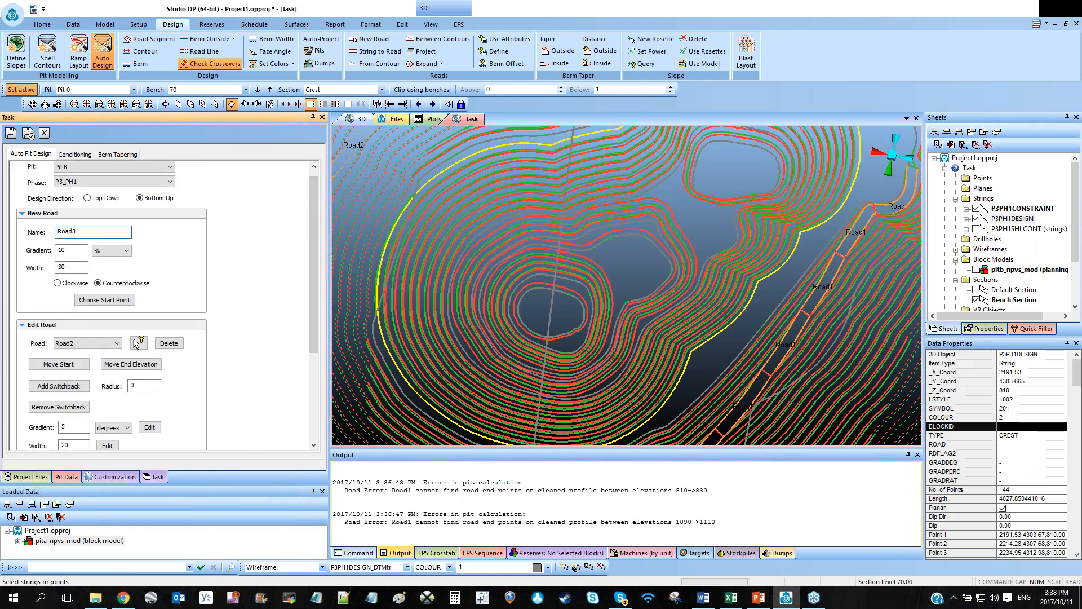
click(58, 283)
click(105, 299)
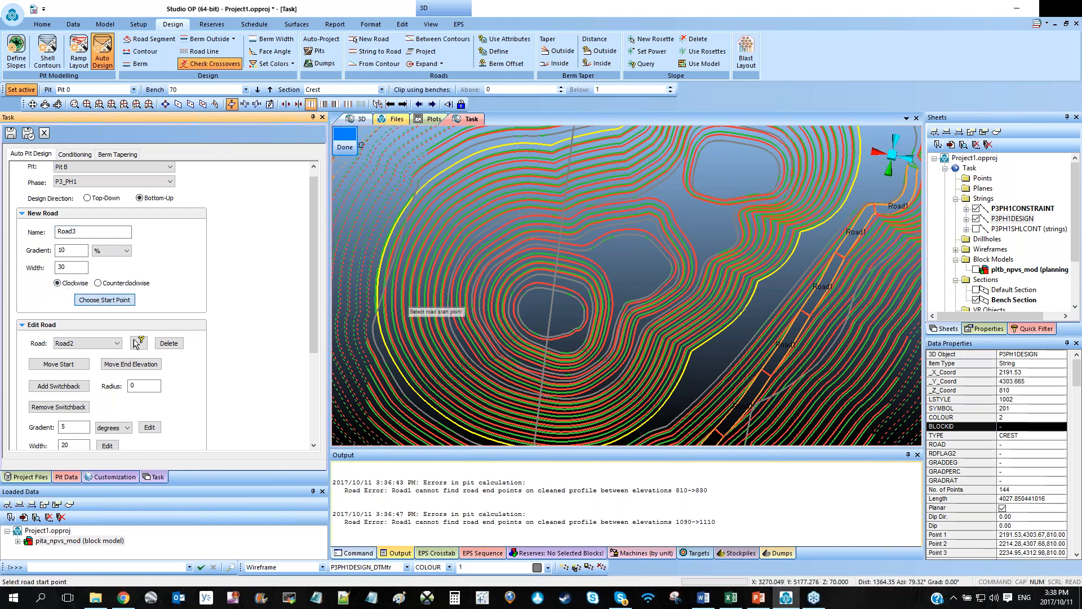
click(543, 280)
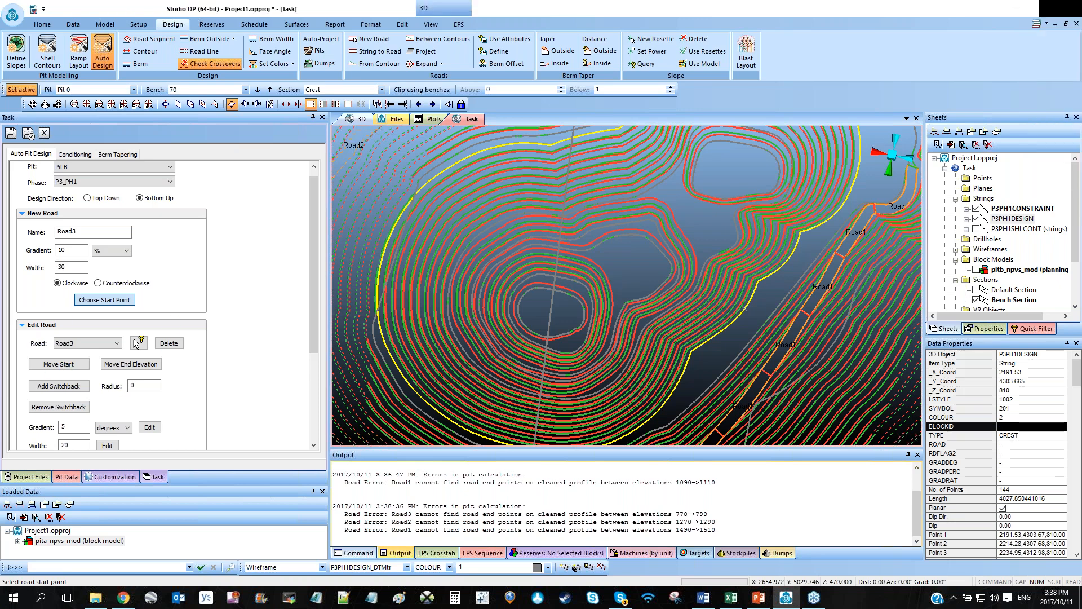
Turn off marking of design strings above topography and examine Road3 between the neighbouring pit bottoms.
scroll(31, 360, down, 4)
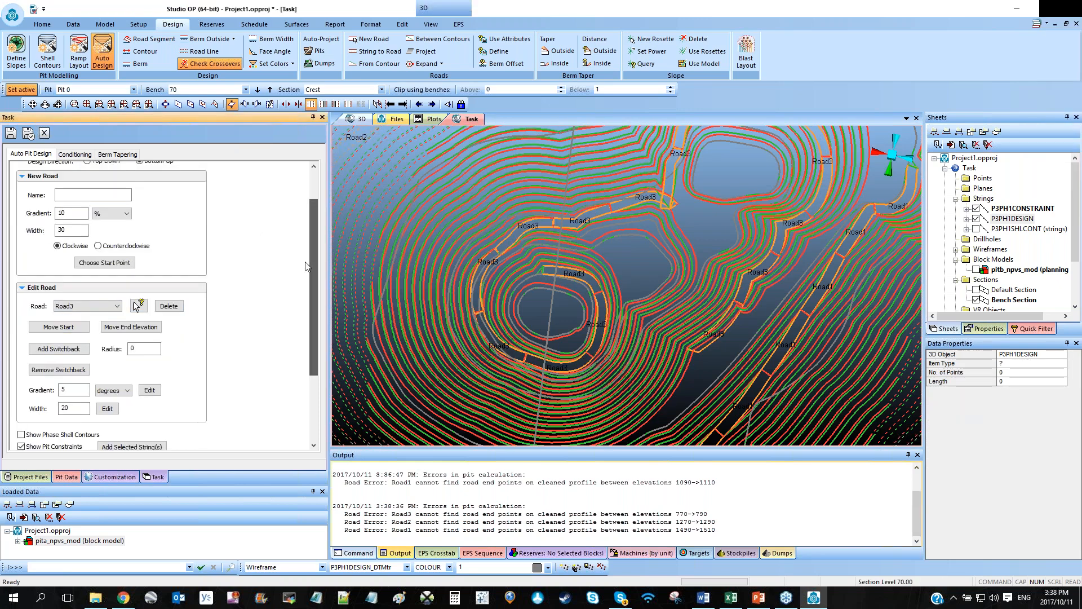
click(22, 370)
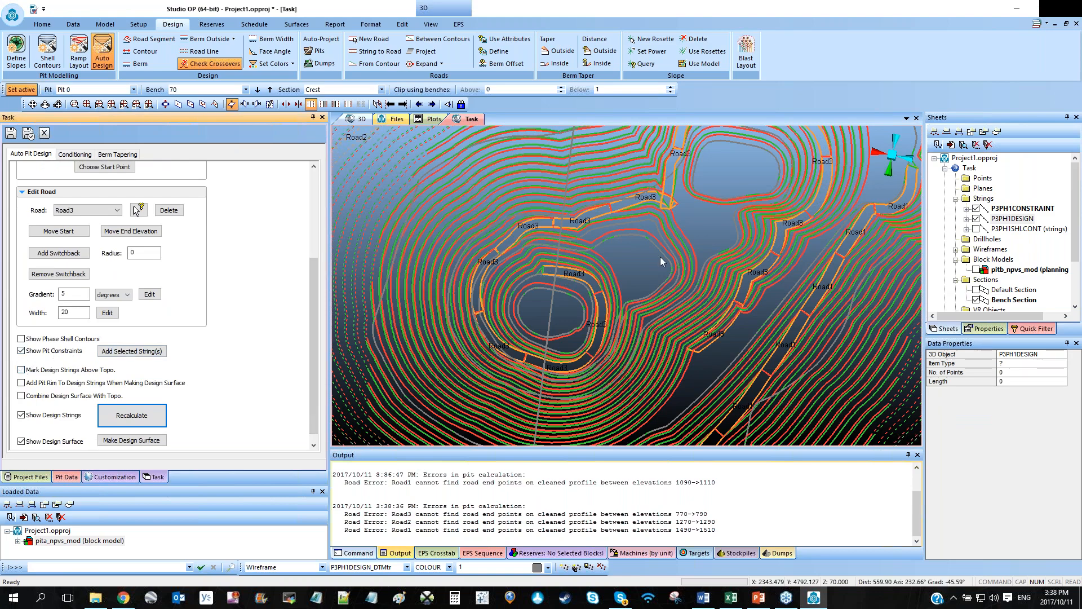
click(656, 256)
shift+drag(661, 260, 697, 224)
scroll(678, 237, up, 3)
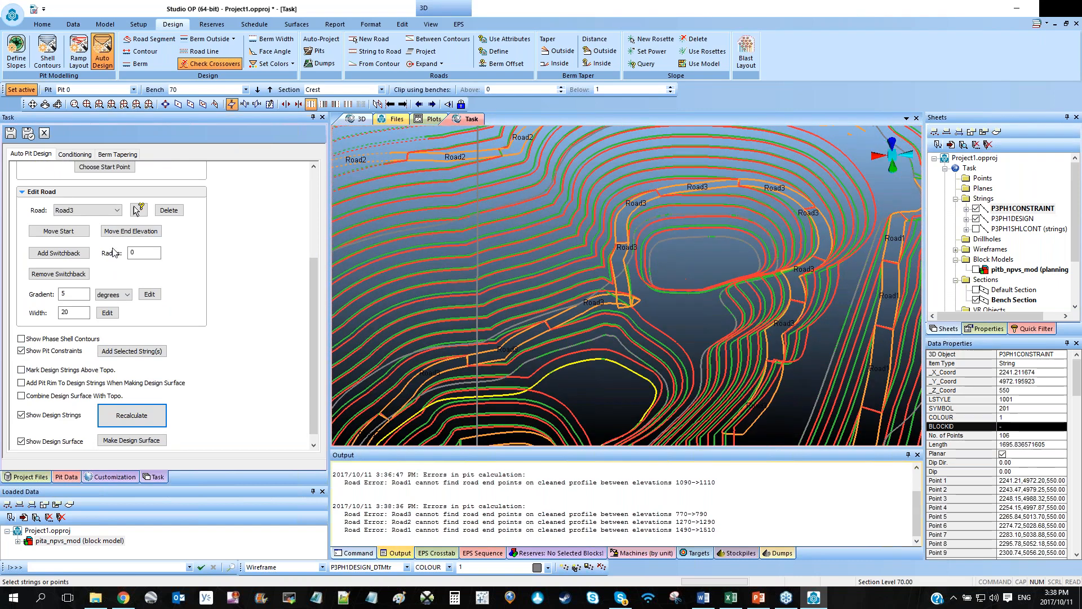
Show the phase shell contours and check the elevations of those near Road3's overlap between the pit bottoms.
click(21, 339)
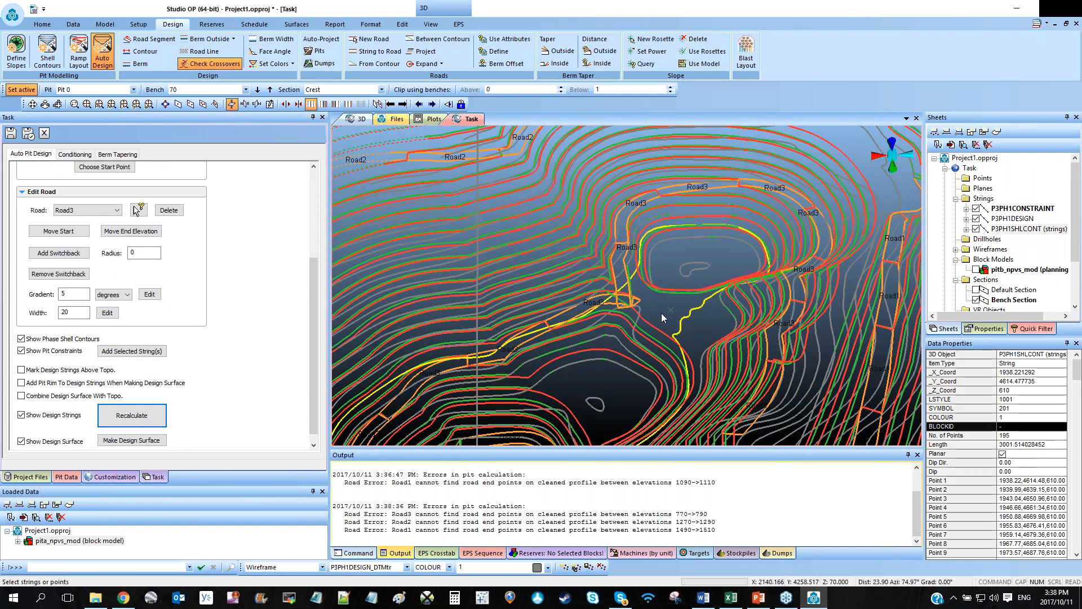
scroll(660, 316, up, 3)
mouse_move(624, 322)
mouse_down()
mouse_move(435, 310)
mouse_move(649, 266)
mouse_move(634, 322)
mouse_up()
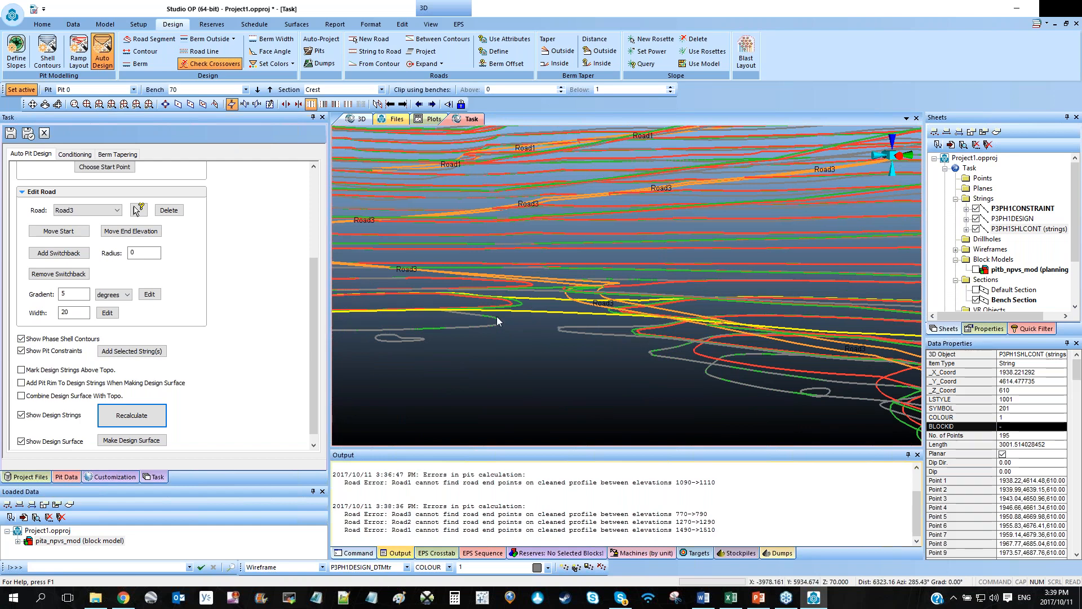
click(572, 334)
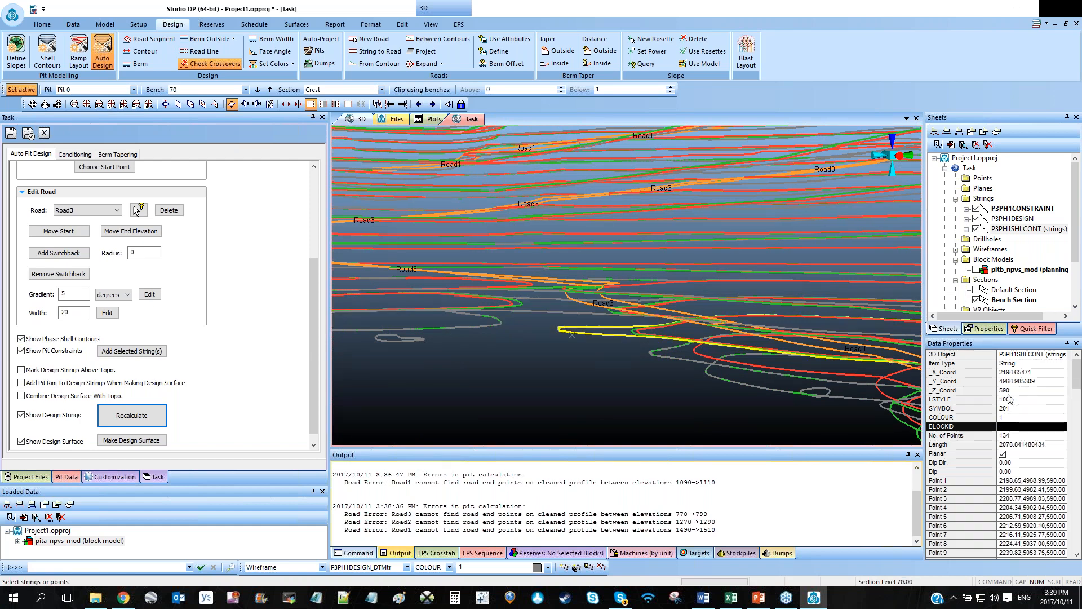
shift+drag(862, 315, 676, 338)
click(698, 302)
shift+drag(699, 301, 665, 315)
Set the active section to bench 610 of Pit B and clip the view to the bench.
click(79, 90)
click(79, 115)
click(246, 90)
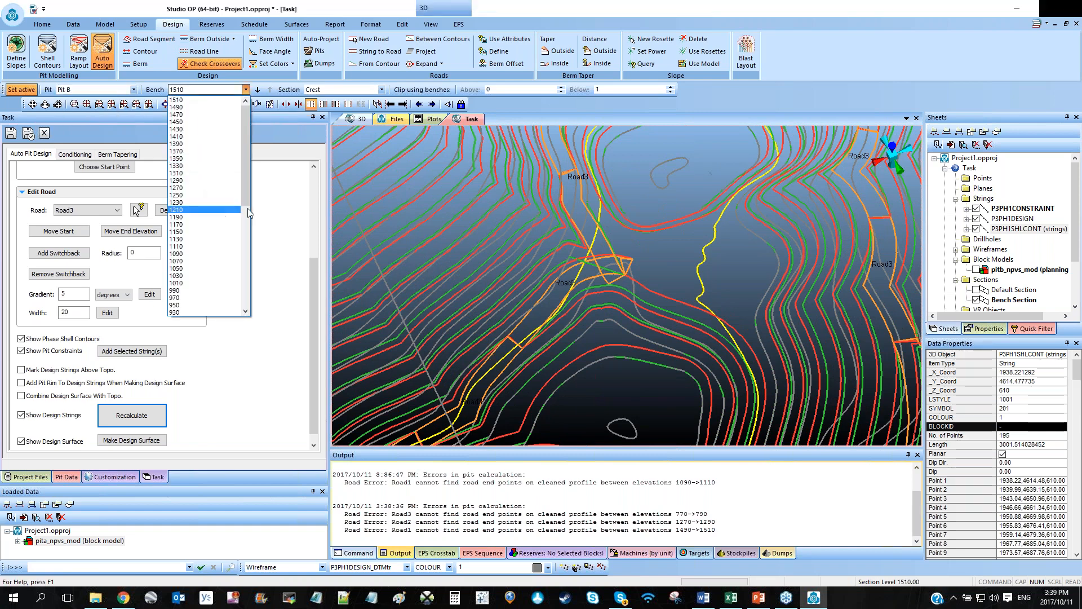
drag(245, 204, 233, 261)
scroll(187, 273, down, 2)
click(186, 263)
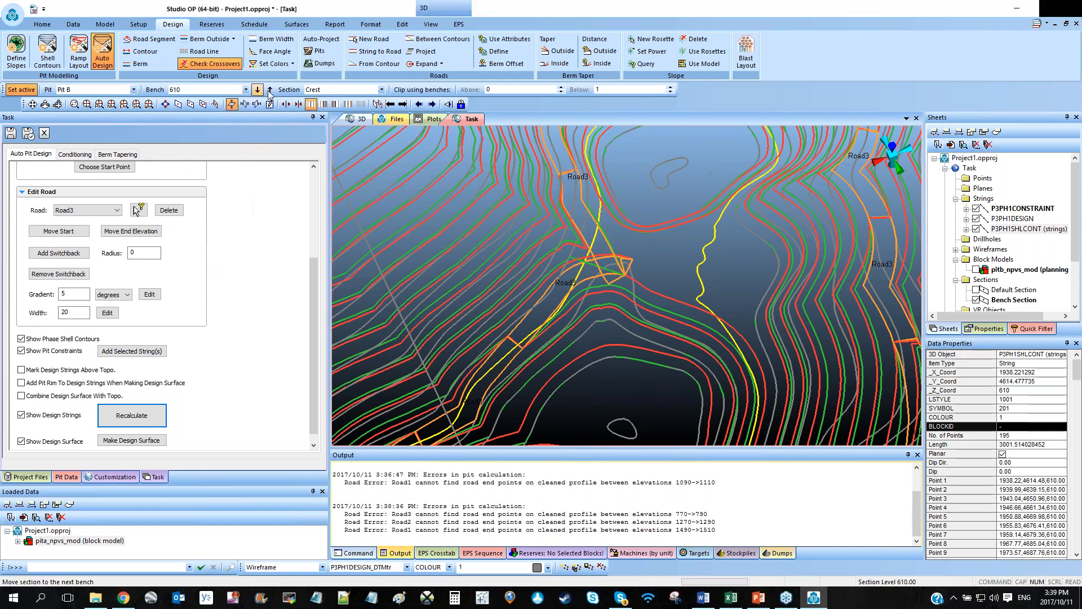
click(423, 90)
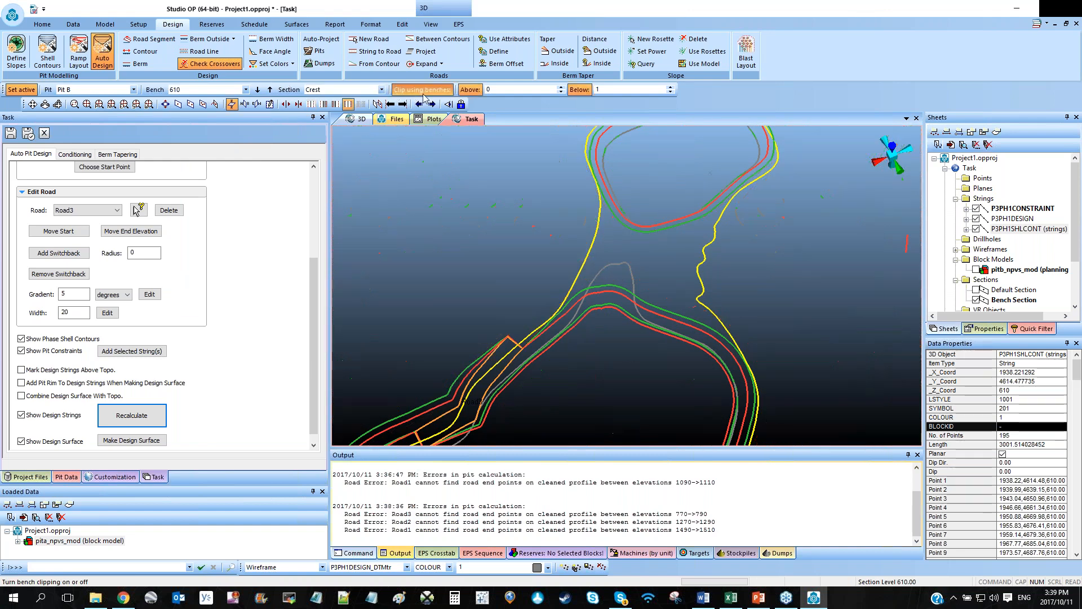
Hide the phase shell contours around the gap between the two pit bottoms on bench 610.
click(769, 266)
mouse_move(769, 266)
shift+mouse_down()
mouse_move(722, 271)
mouse_move(755, 281)
shift+mouse_up()
click(36, 337)
shift+drag(637, 247, 657, 264)
Digitise a closed constraint string in P3PH1CONSTRAINT at elevation 610, bridging the gap between the small and large pit outlines.
key(n)
key(s)
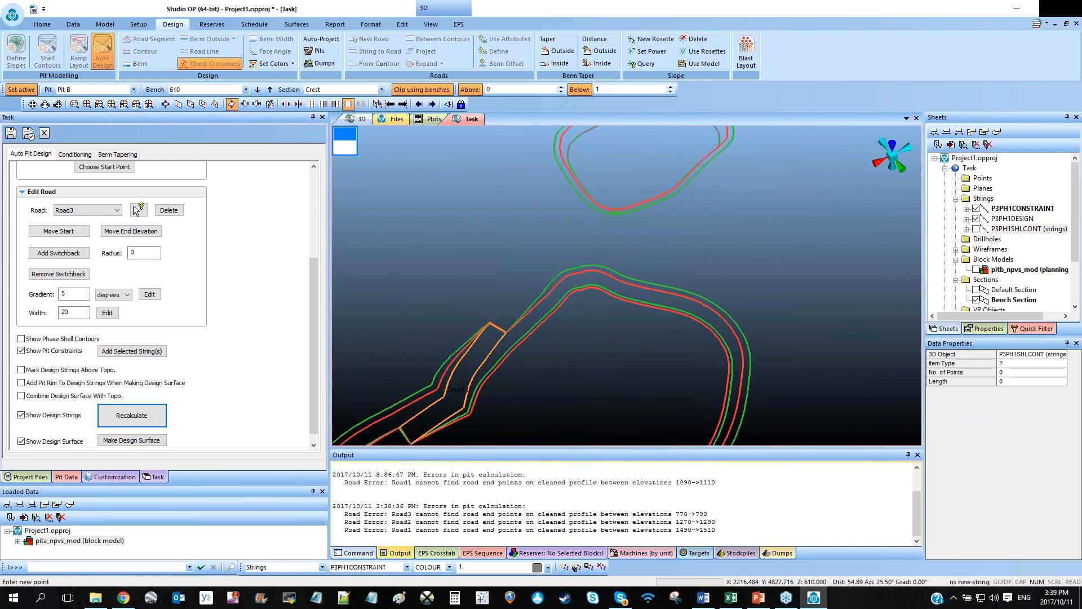
click(565, 177)
click(574, 201)
click(578, 232)
click(574, 251)
click(560, 274)
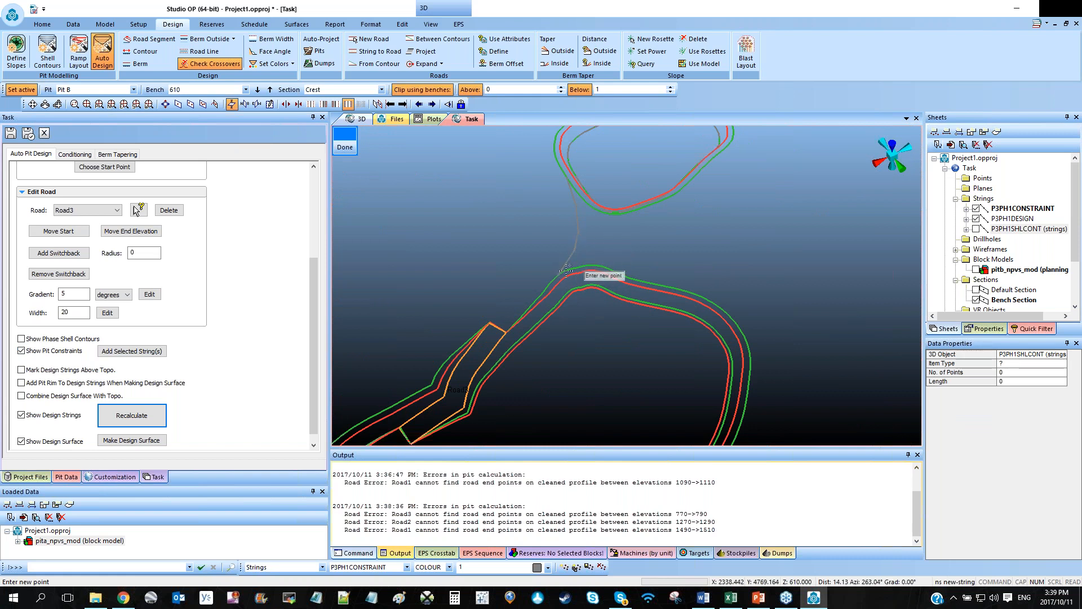
click(742, 332)
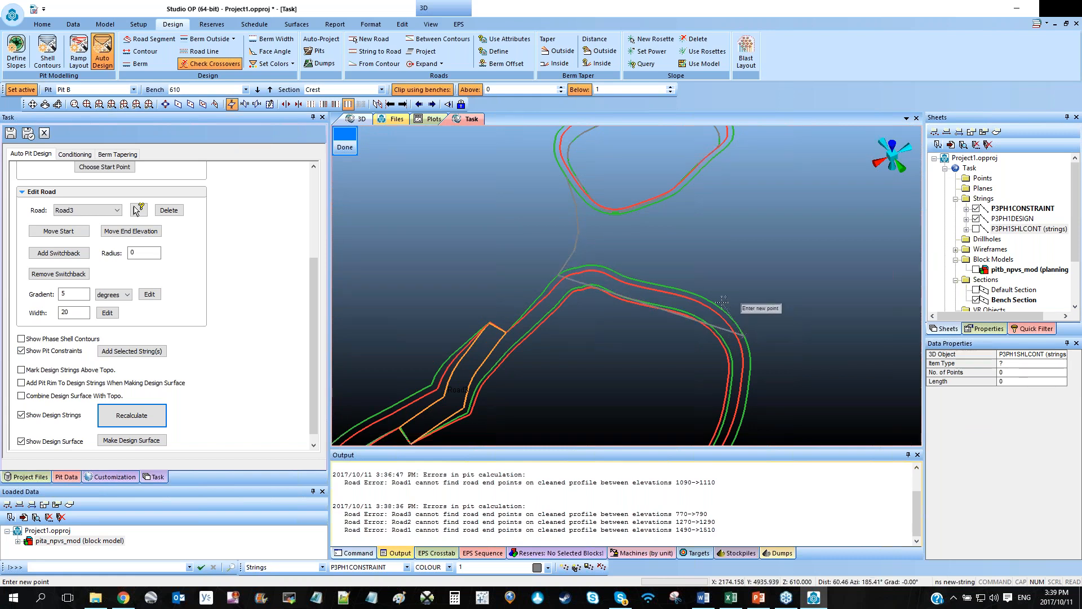
click(699, 269)
click(692, 246)
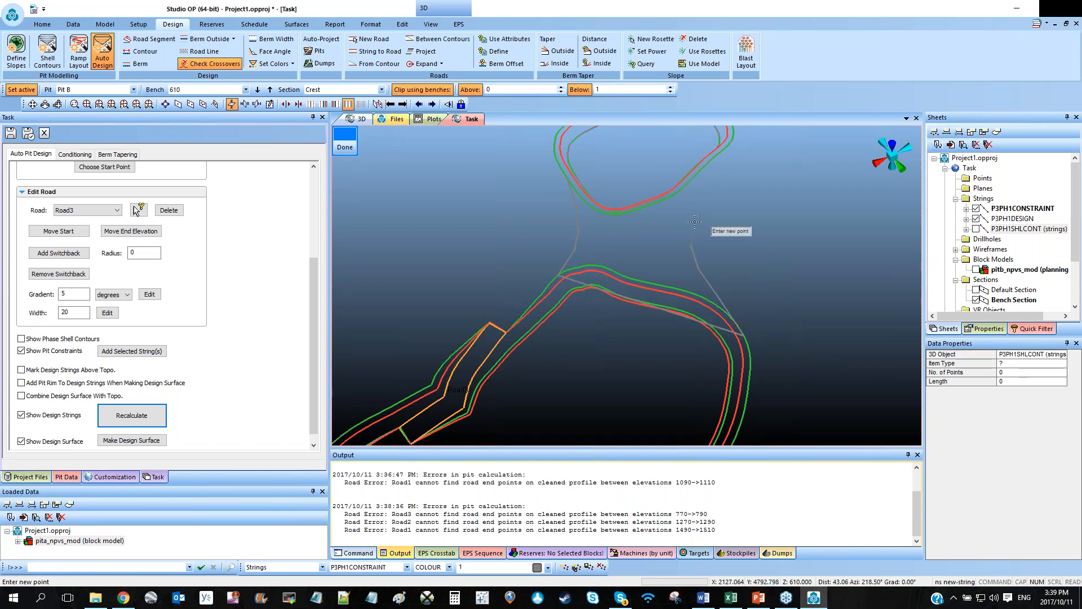
key(Escape)
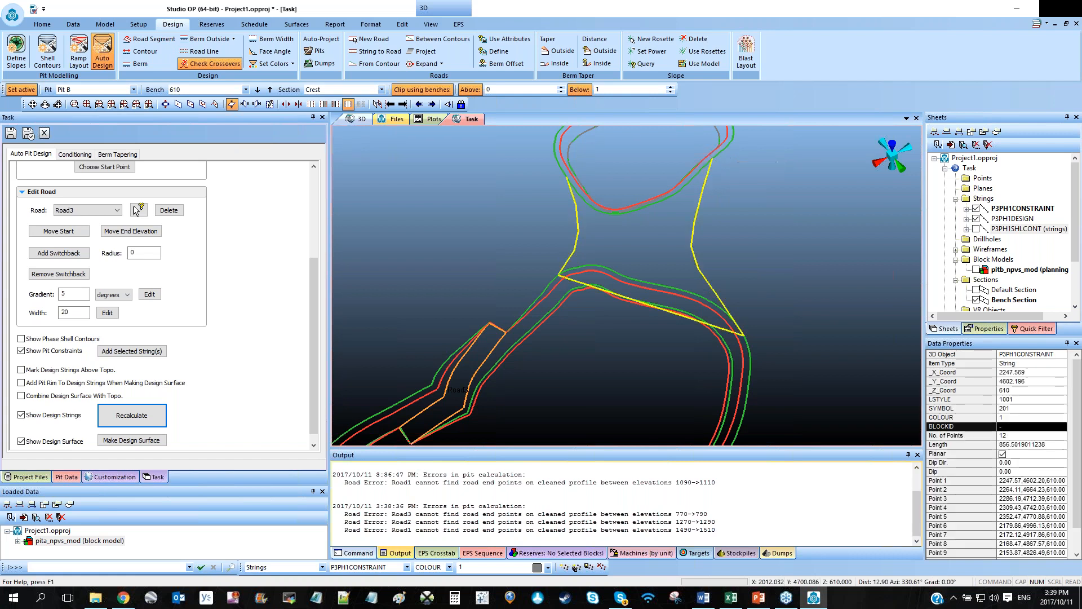
text(clo close-string)
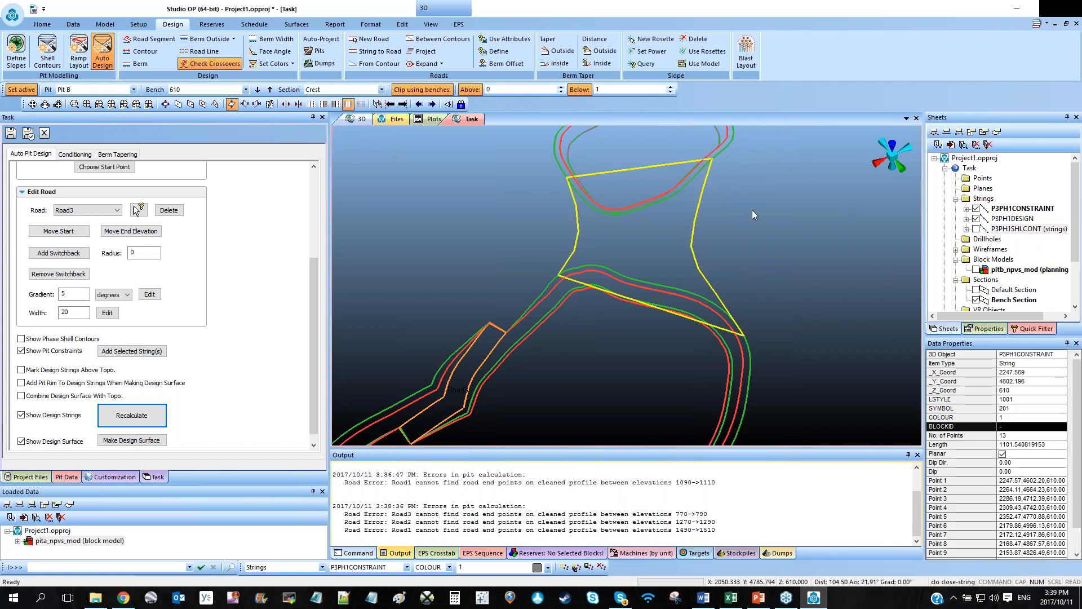
Turn off bench clipping and recalculate the pit design with the new constraint string.
click(730, 233)
scroll(714, 237, down, 2)
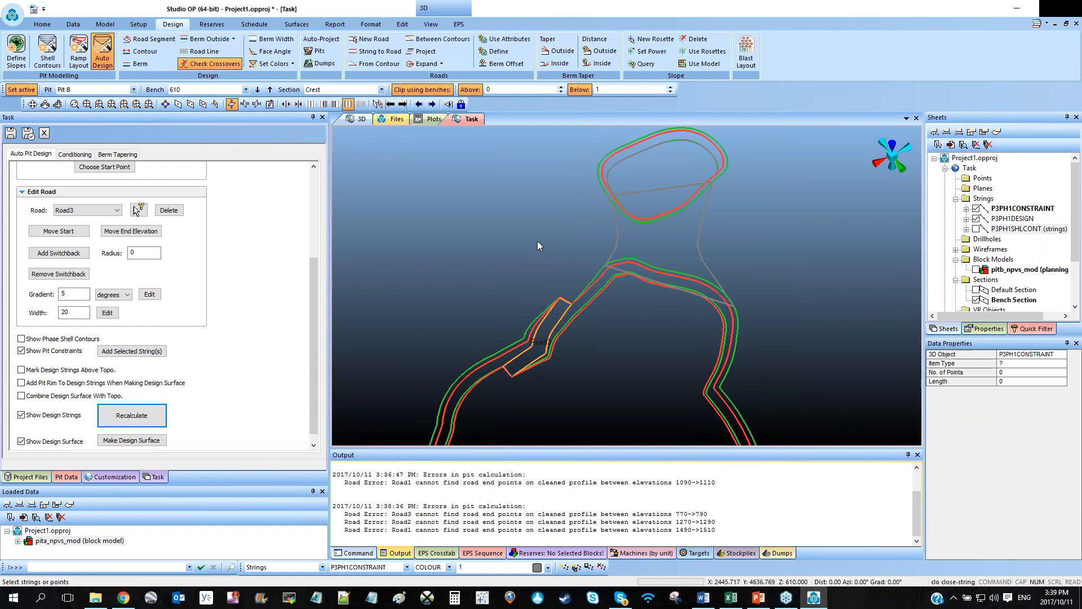
scroll(564, 254, down, 2)
middle_drag(565, 255, 615, 259)
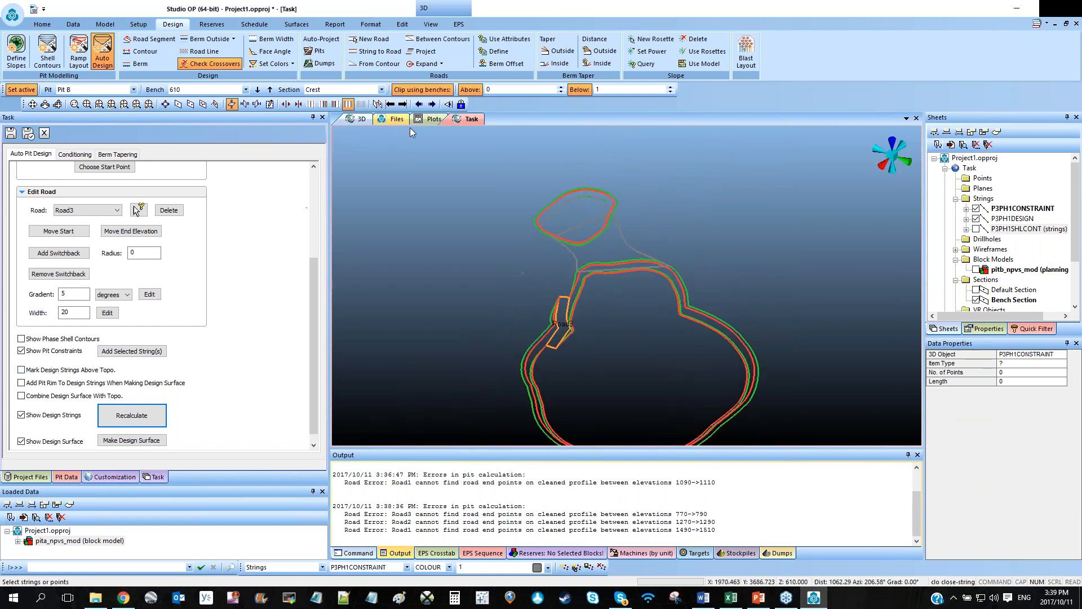
click(421, 92)
click(132, 415)
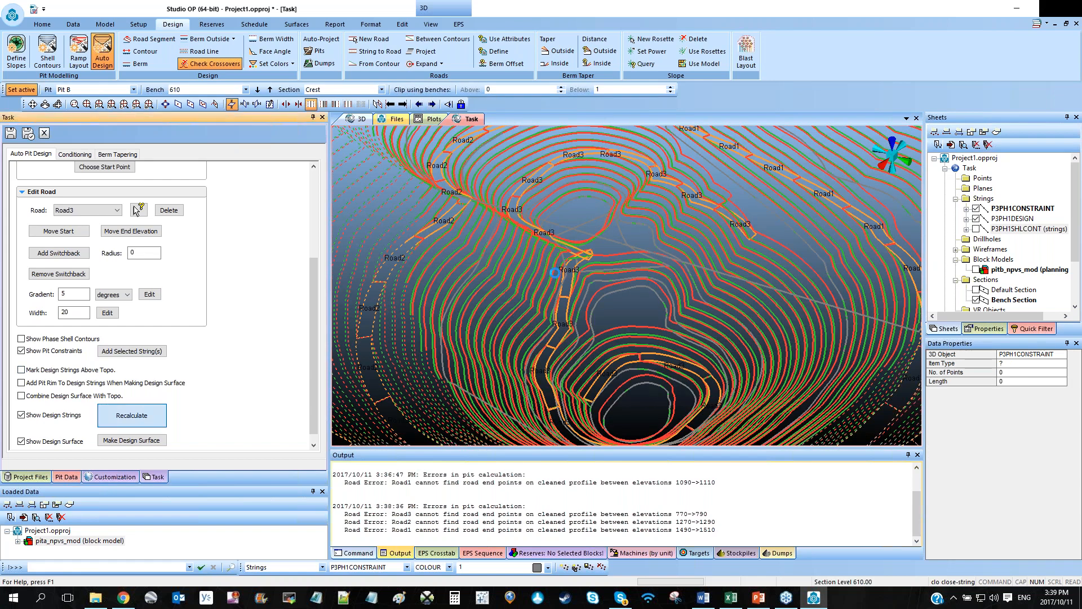
Move Road3's end elevation to a point further up the pit wall, between Road3 and Road1.
middle_drag(620, 309, 668, 276)
scroll(637, 303, up, 2)
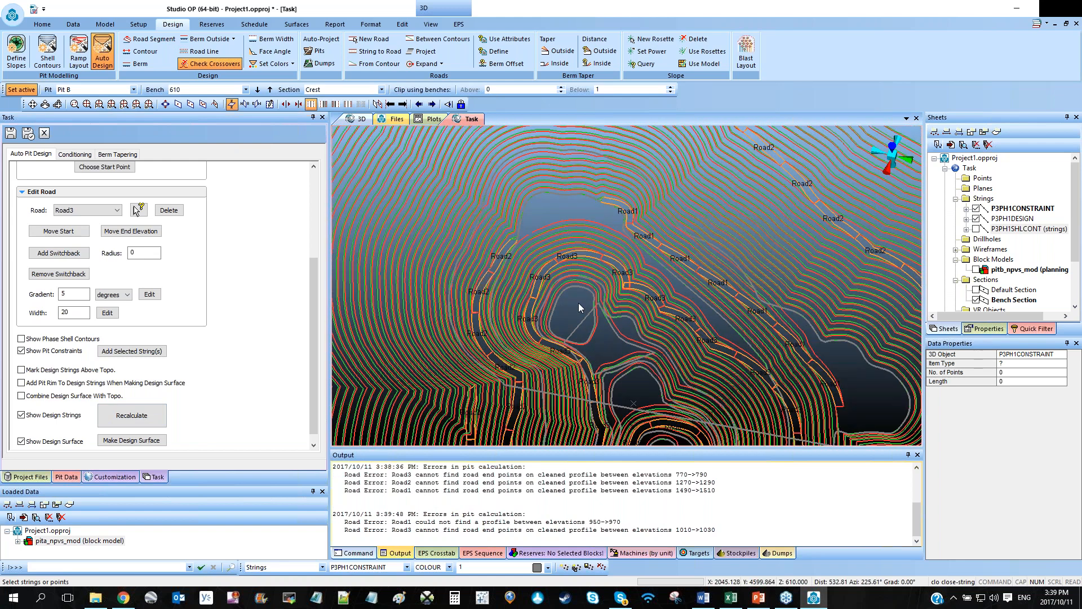
scroll(637, 303, up, 2)
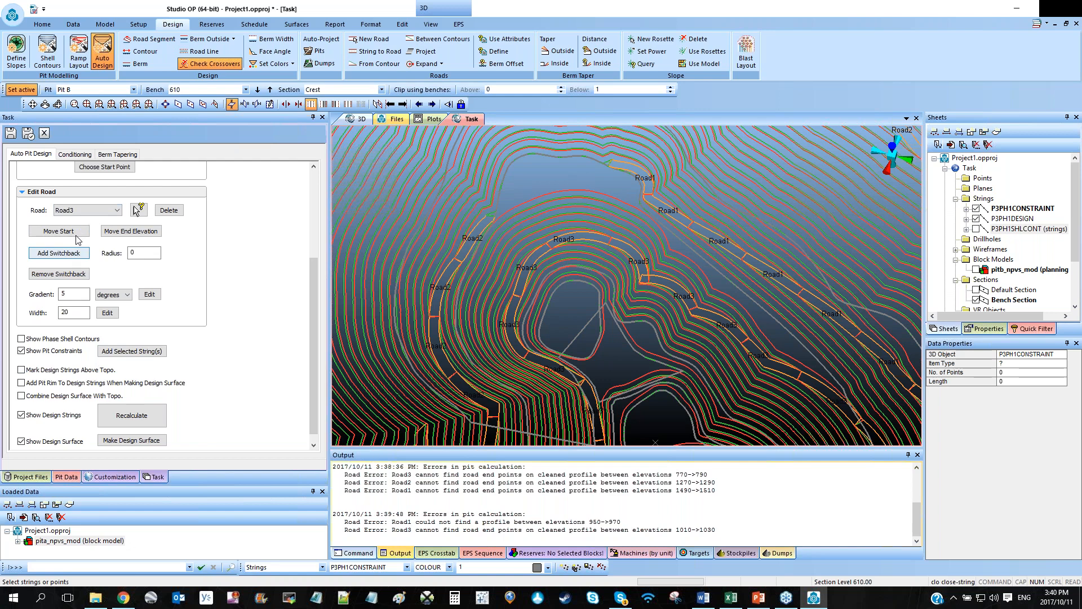
click(130, 231)
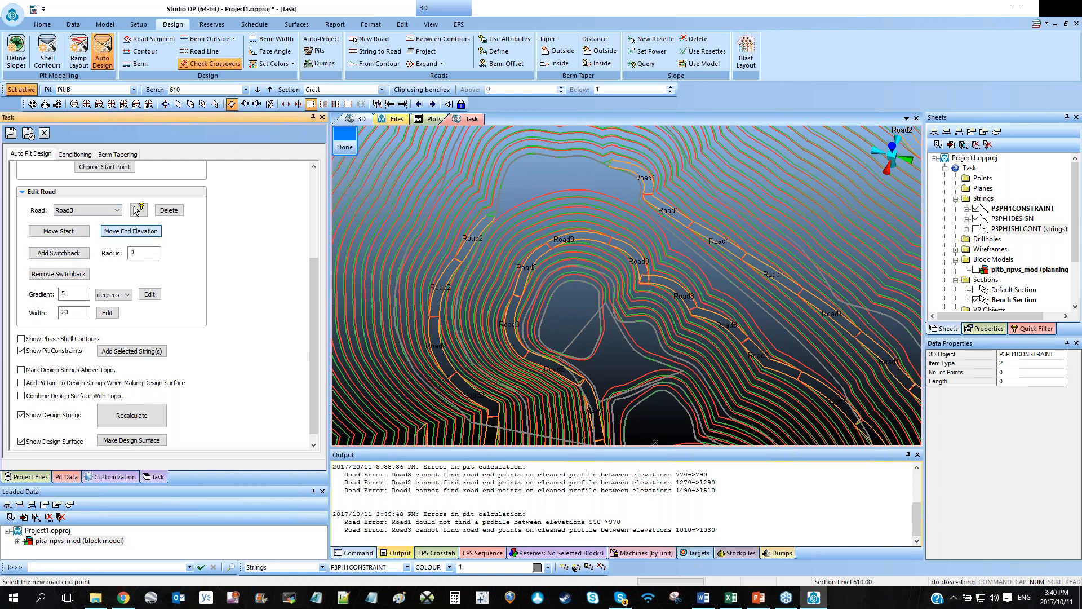
click(747, 310)
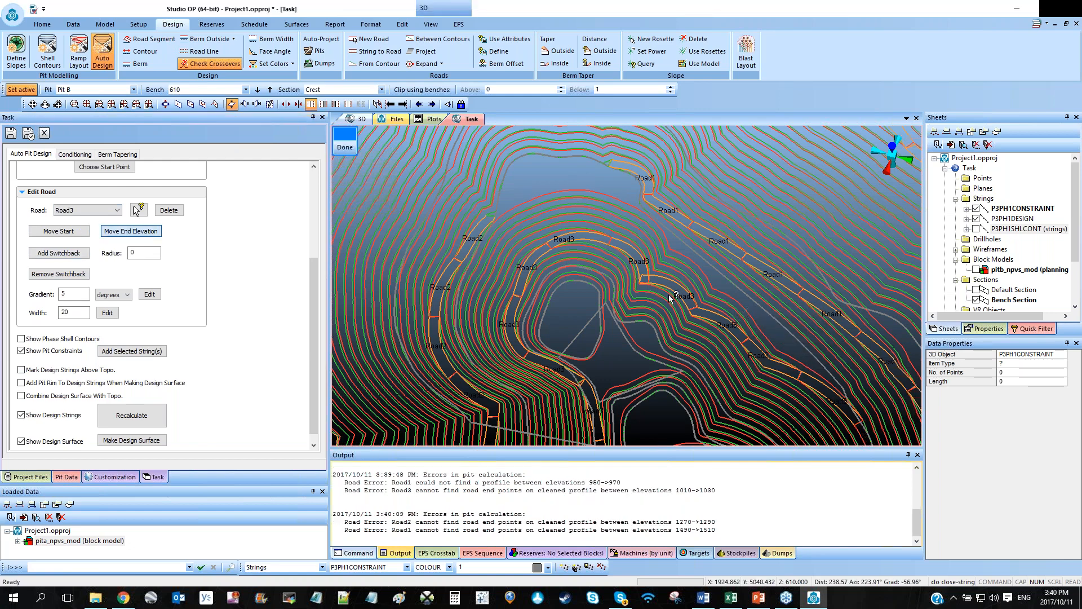
Try a switchback on Road3 along the pit wall beyond its existing bend, and remove it.
click(60, 254)
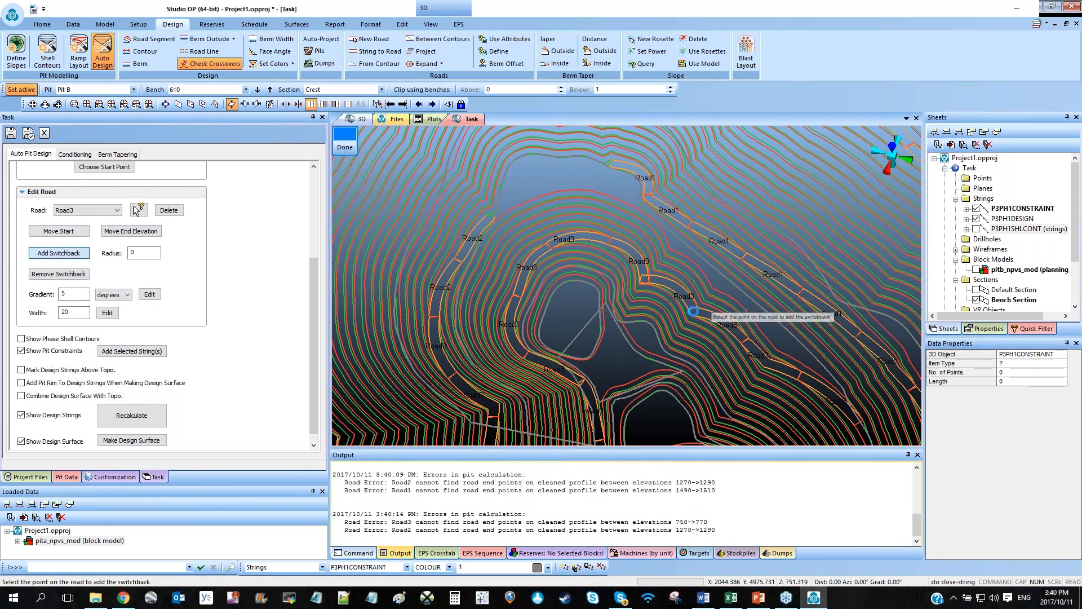
click(693, 311)
click(59, 274)
click(690, 297)
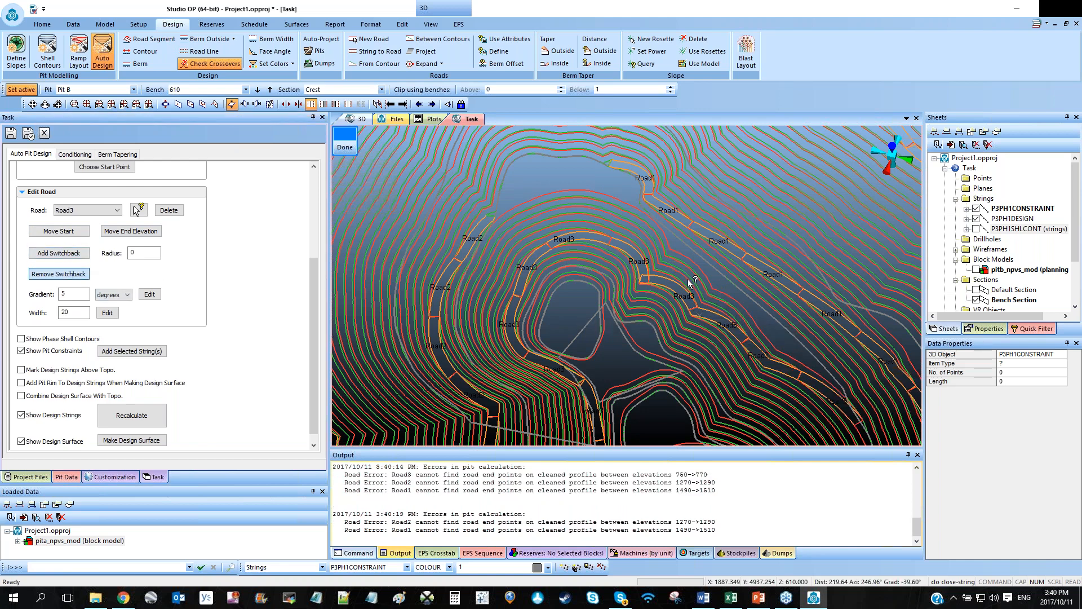
Add a switchback with radius 0 on Road3 above the small pit bottom and examine the rerouted roads.
click(68, 252)
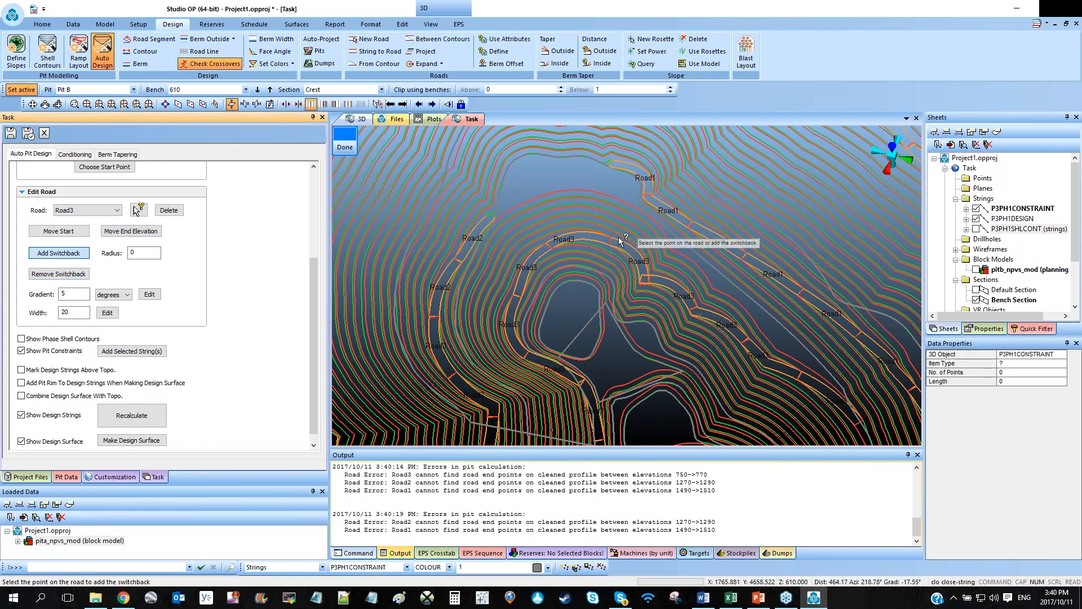
click(620, 241)
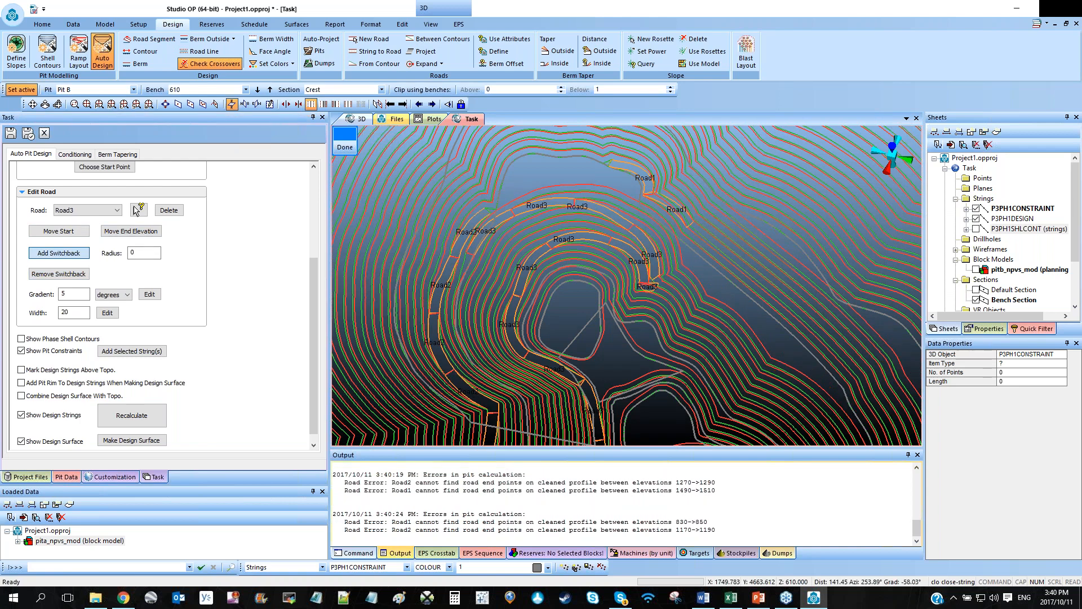
click(345, 148)
shift+drag(542, 276, 527, 275)
shift+drag(654, 330, 582, 370)
scroll(539, 331, up, 4)
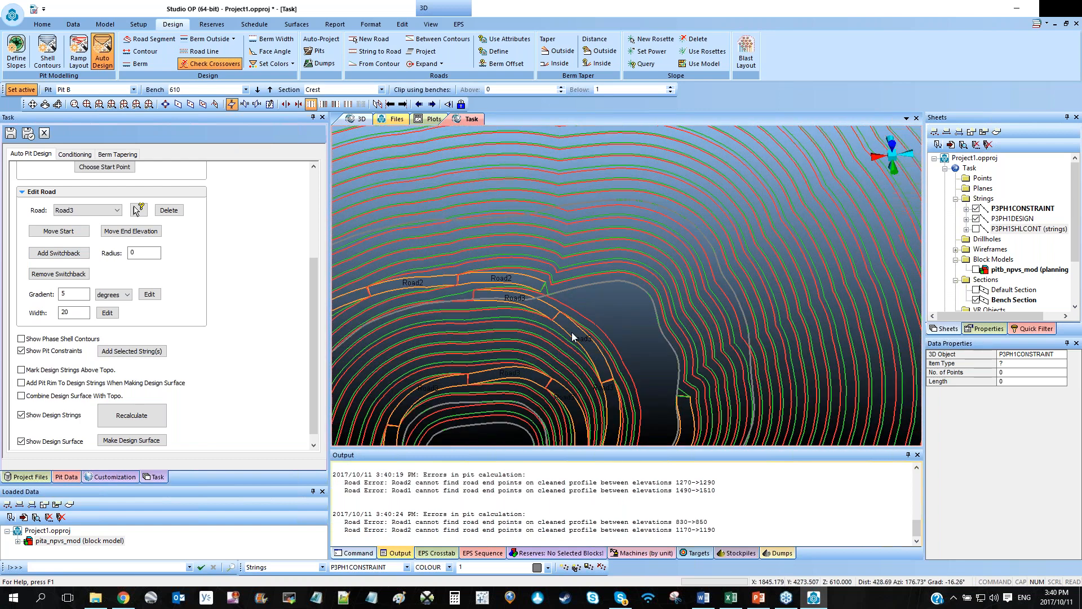
middle_drag(572, 332, 659, 316)
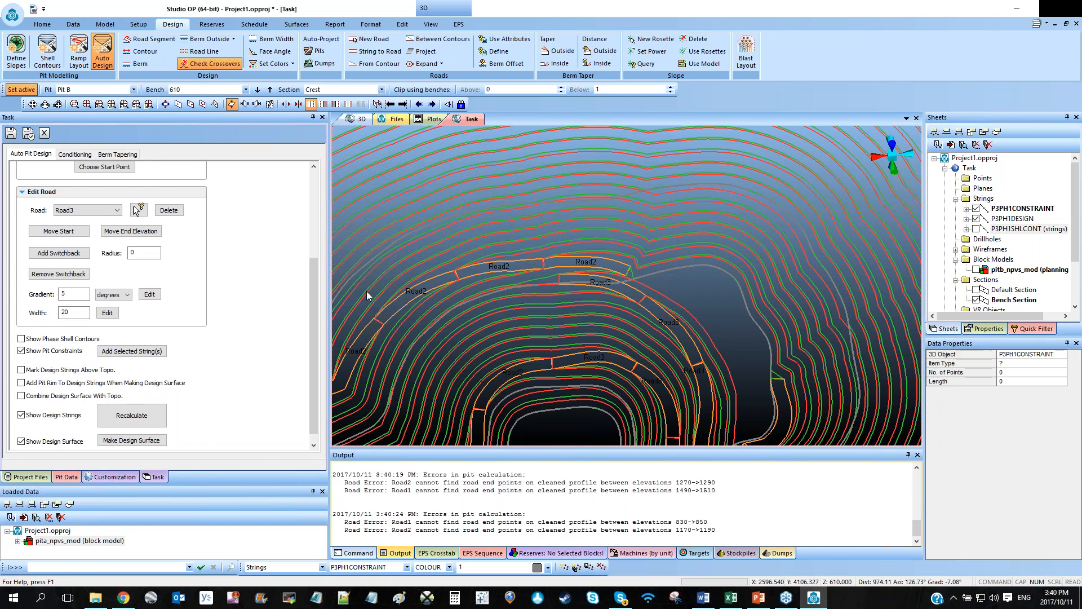
scroll(496, 316, down, 2)
scroll(496, 316, down, 2)
middle_drag(495, 315, 590, 310)
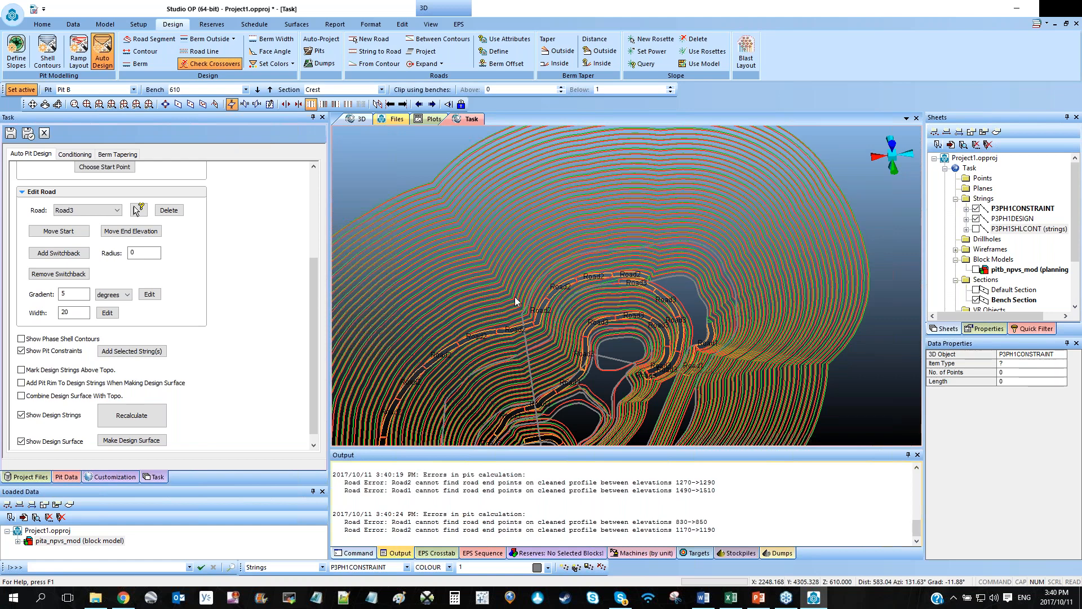
Enable marking strings above topography, adding the pit rim and combining the surface with topography, and recalculate the design.
click(21, 369)
click(21, 383)
click(21, 396)
click(141, 418)
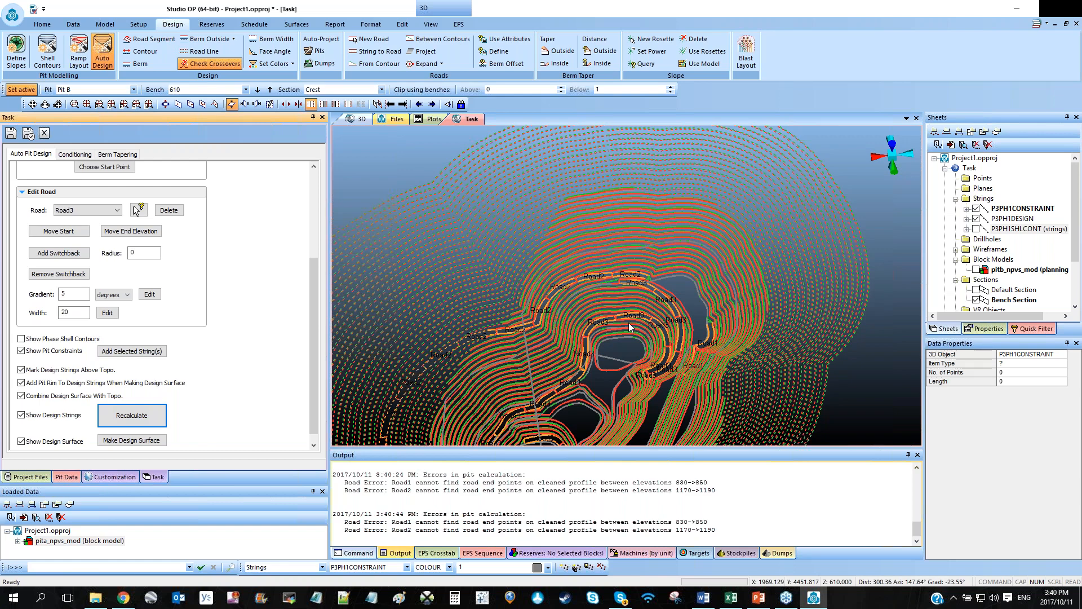
Make the design surface and hide the design strings and pit constraints to inspect the pit in the topography.
drag(313, 316, 313, 321)
click(131, 432)
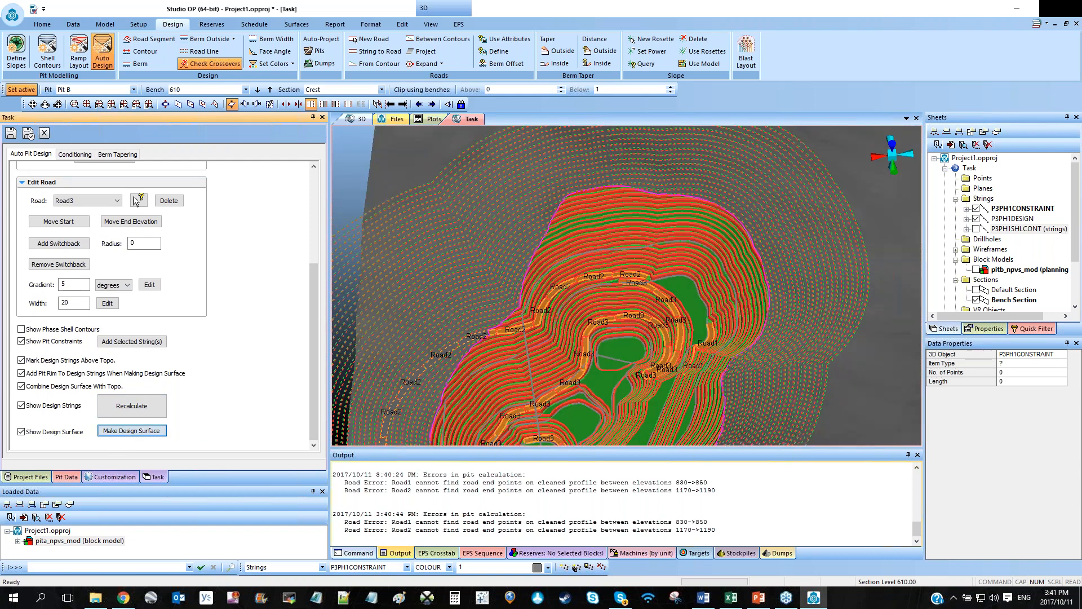
click(22, 405)
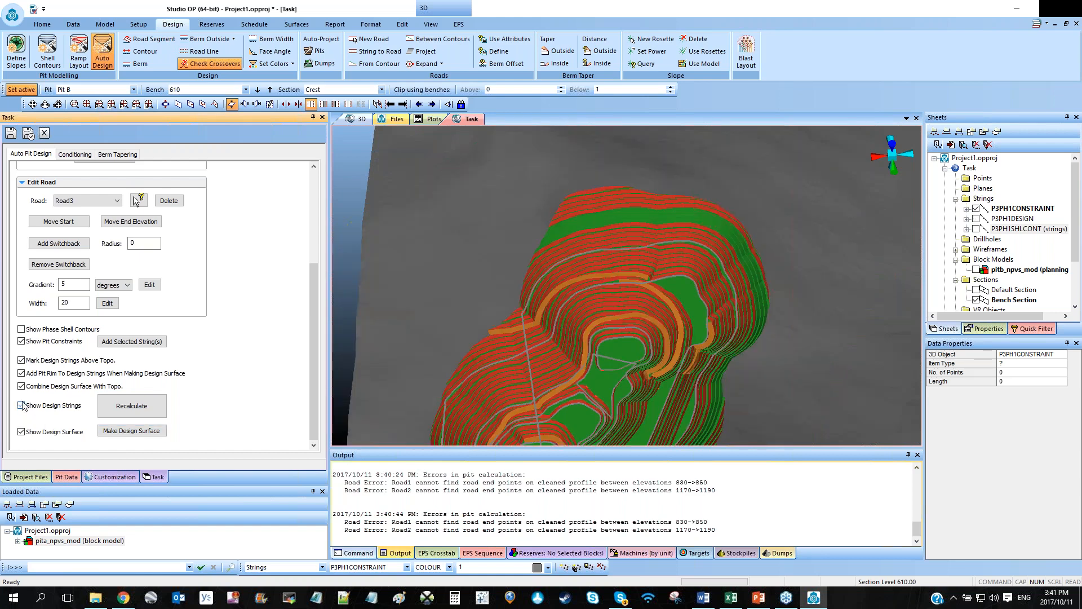
click(21, 341)
drag(586, 375, 560, 334)
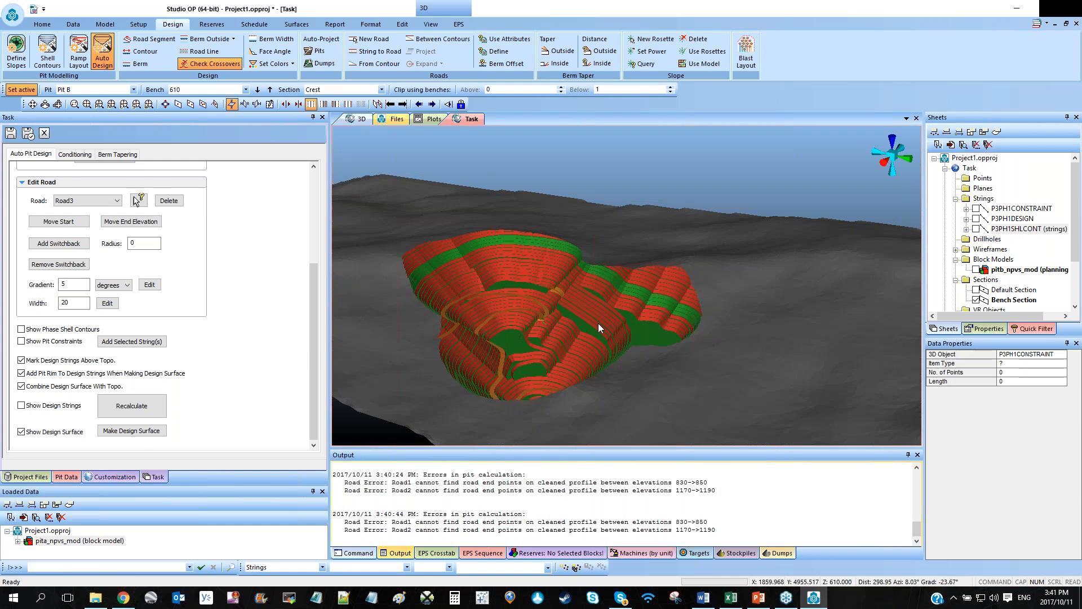
Switch to the PowerPoint presentation.
click(758, 597)
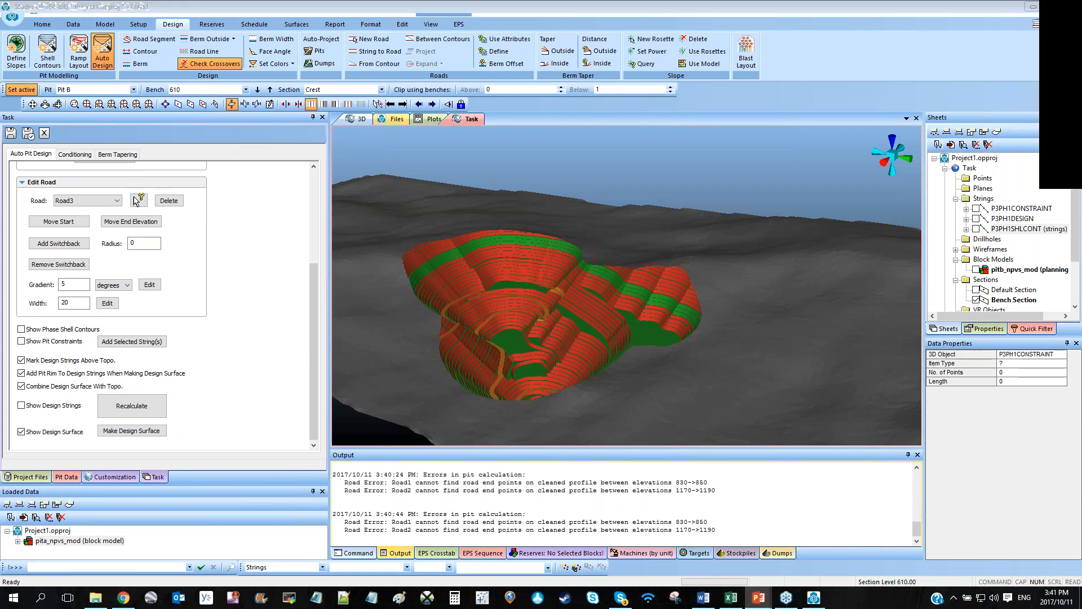